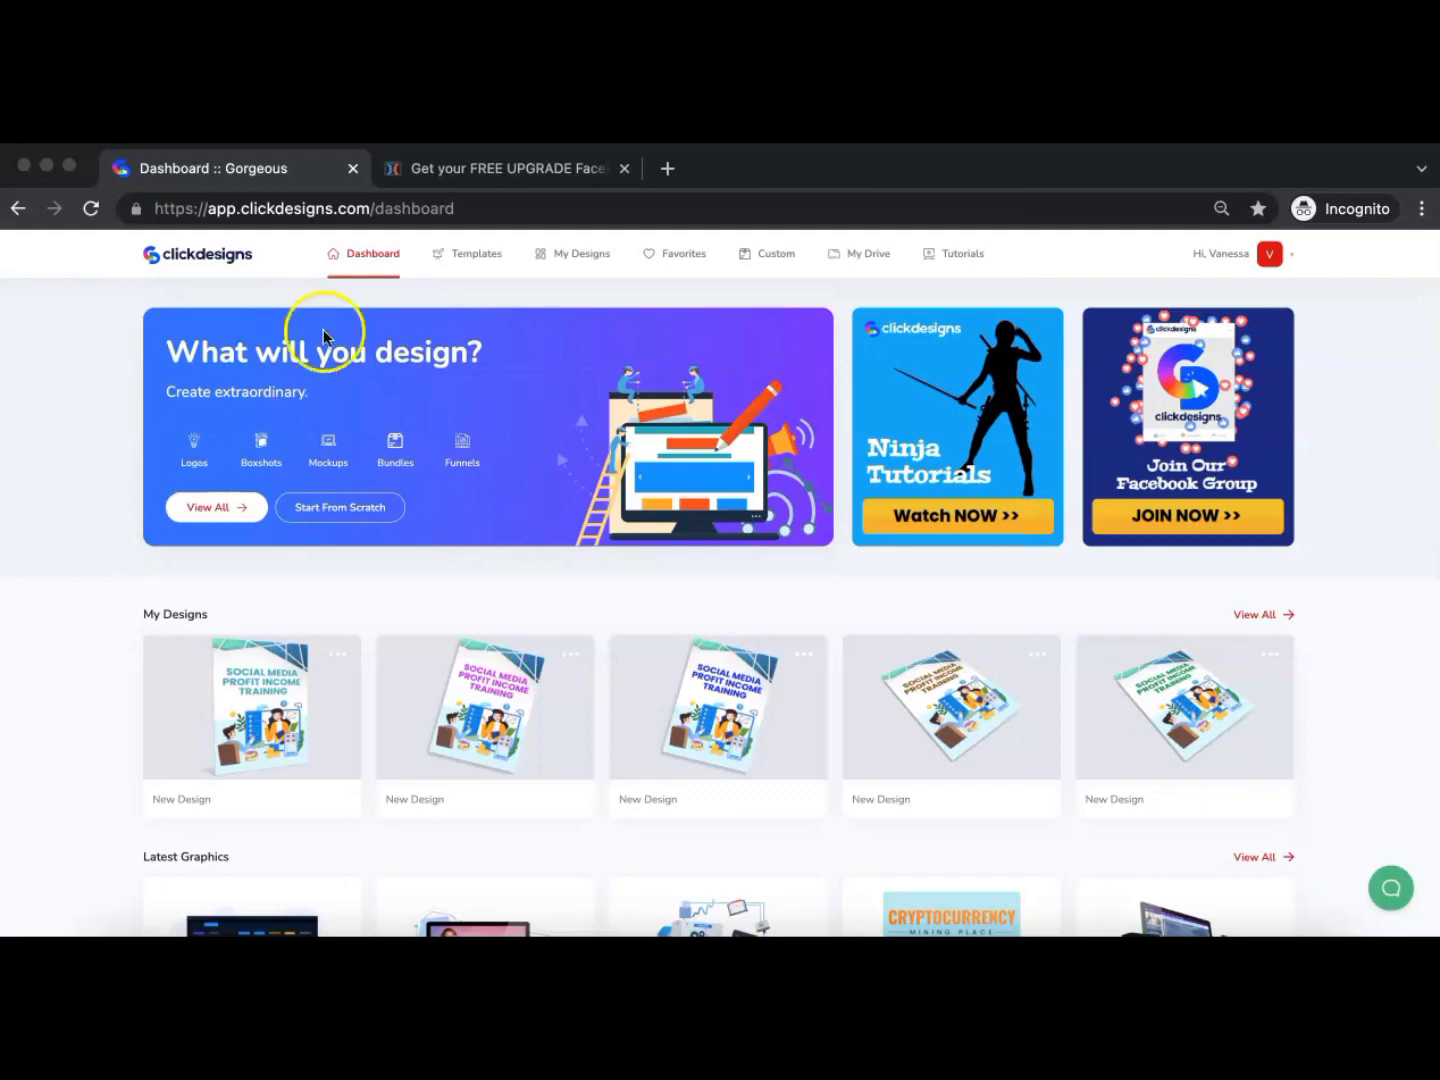
Create a new design of the Logos type from the templates and name it "Creative Business"
key("ctrl+Tab")
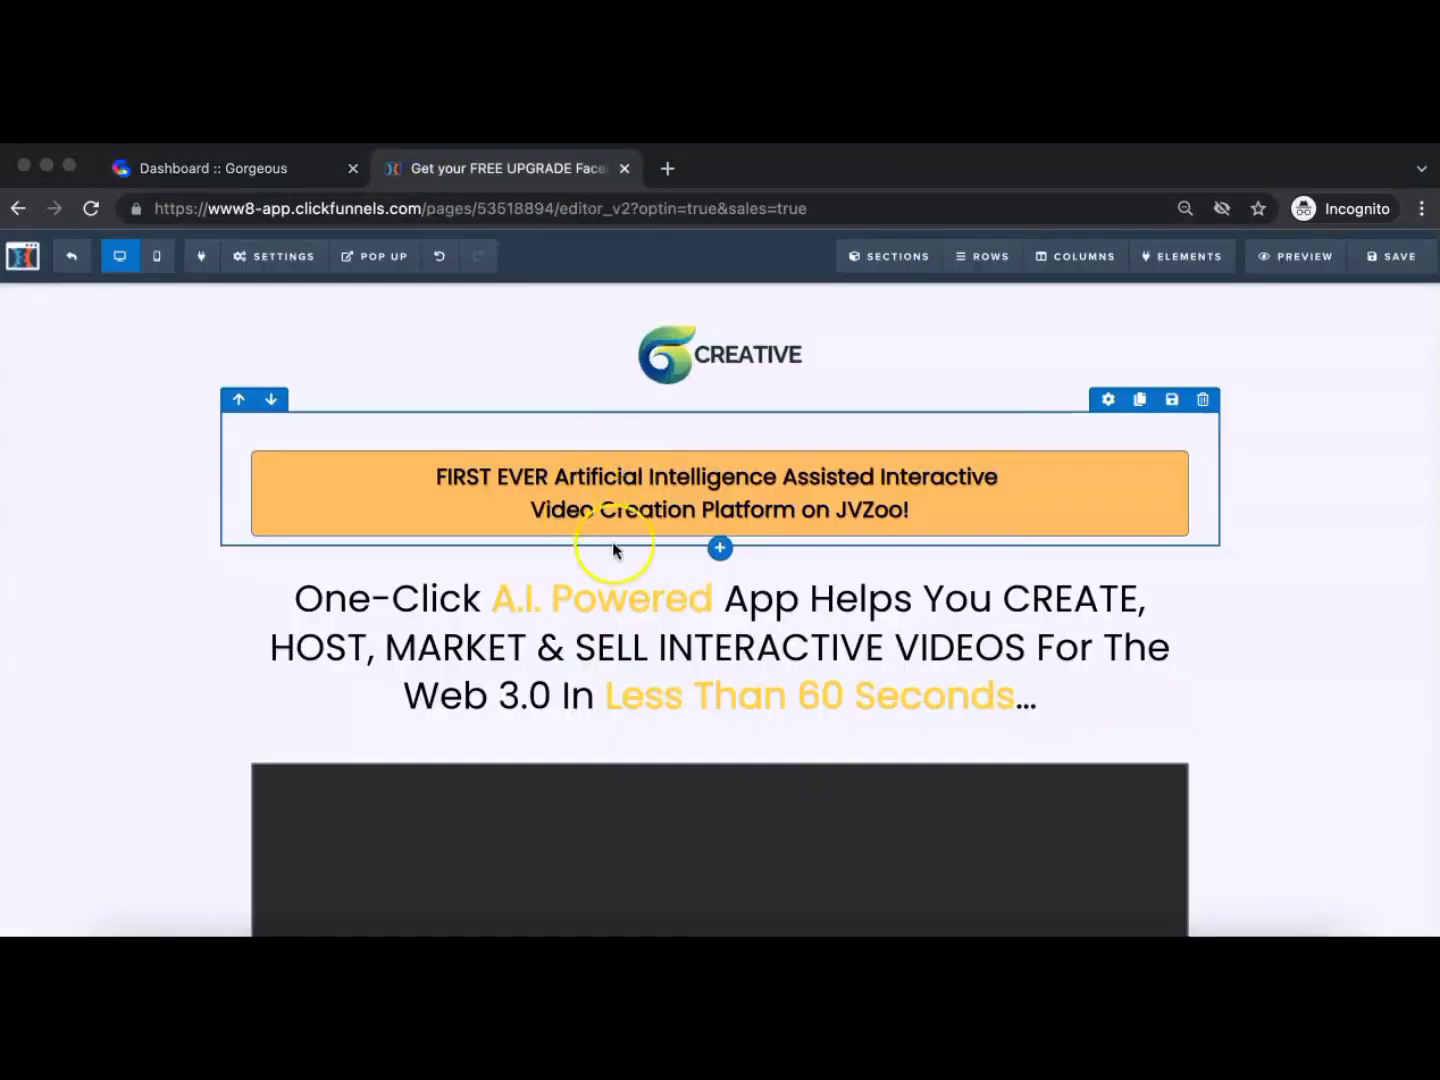
left_click(239, 173)
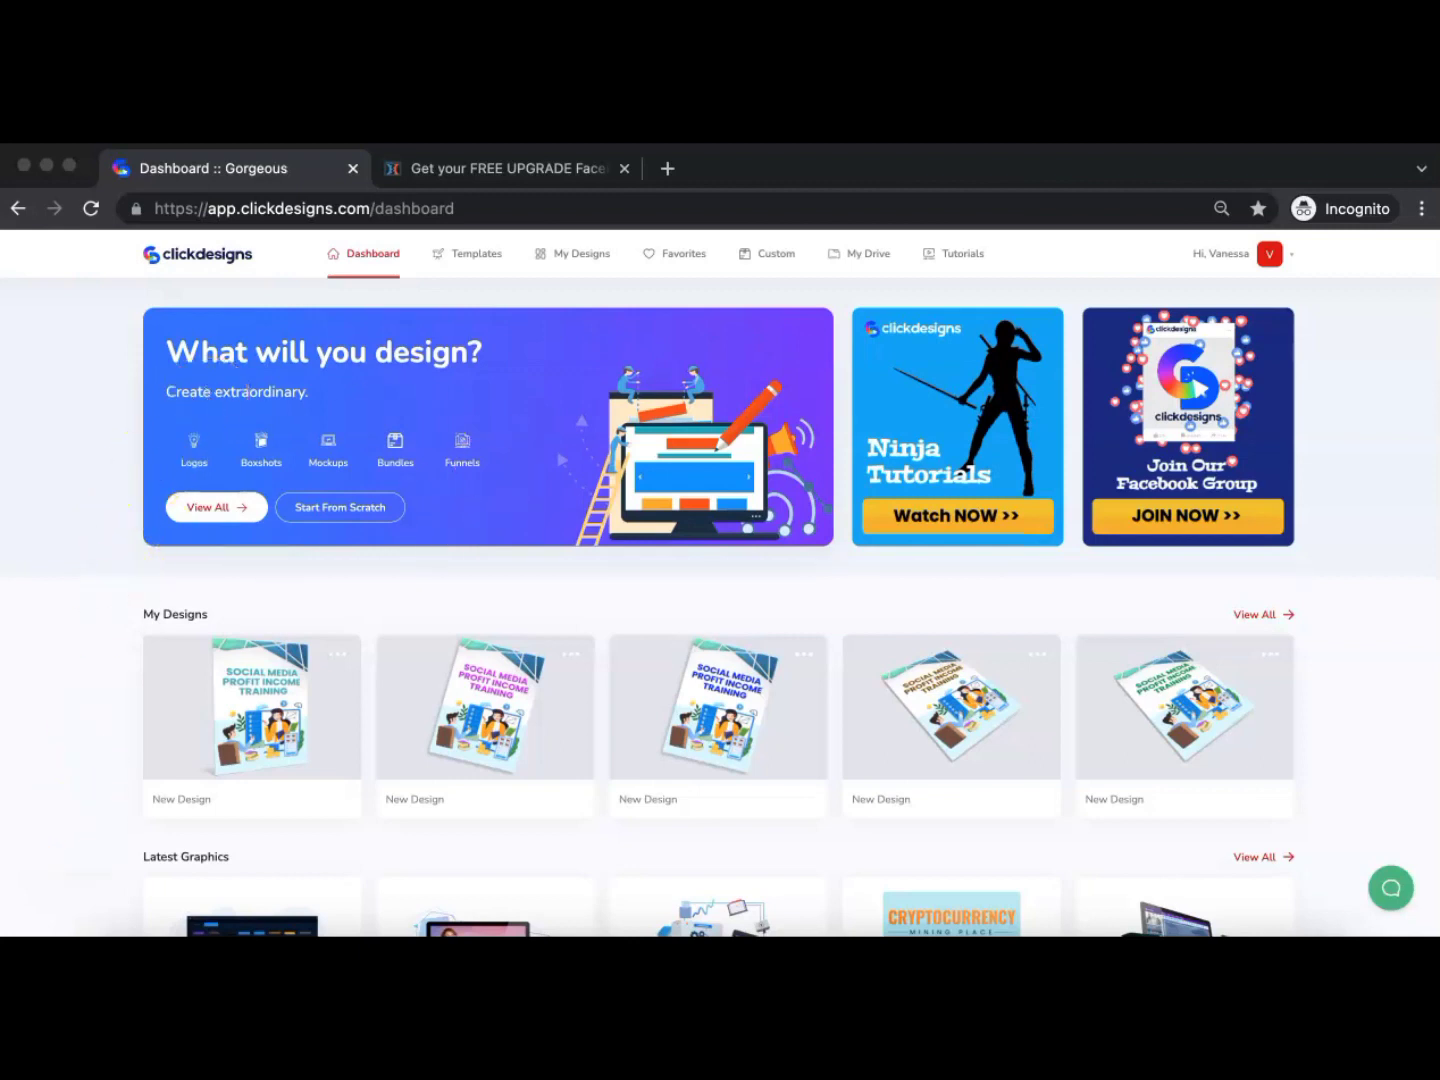
left_click(466, 257)
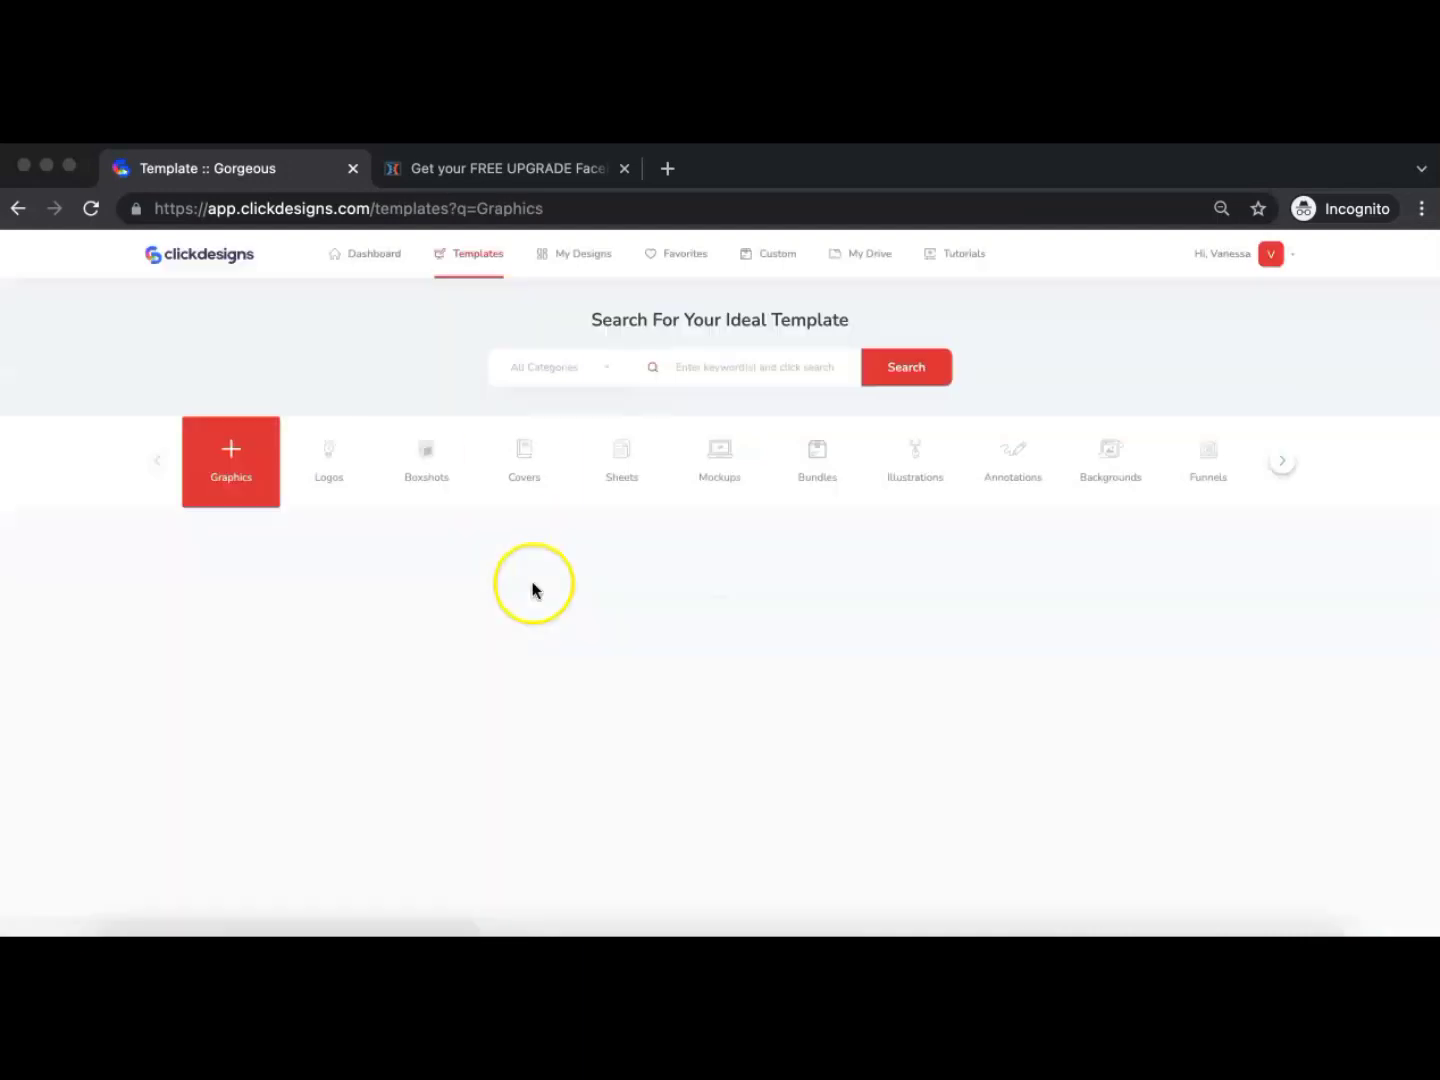
left_click(322, 642)
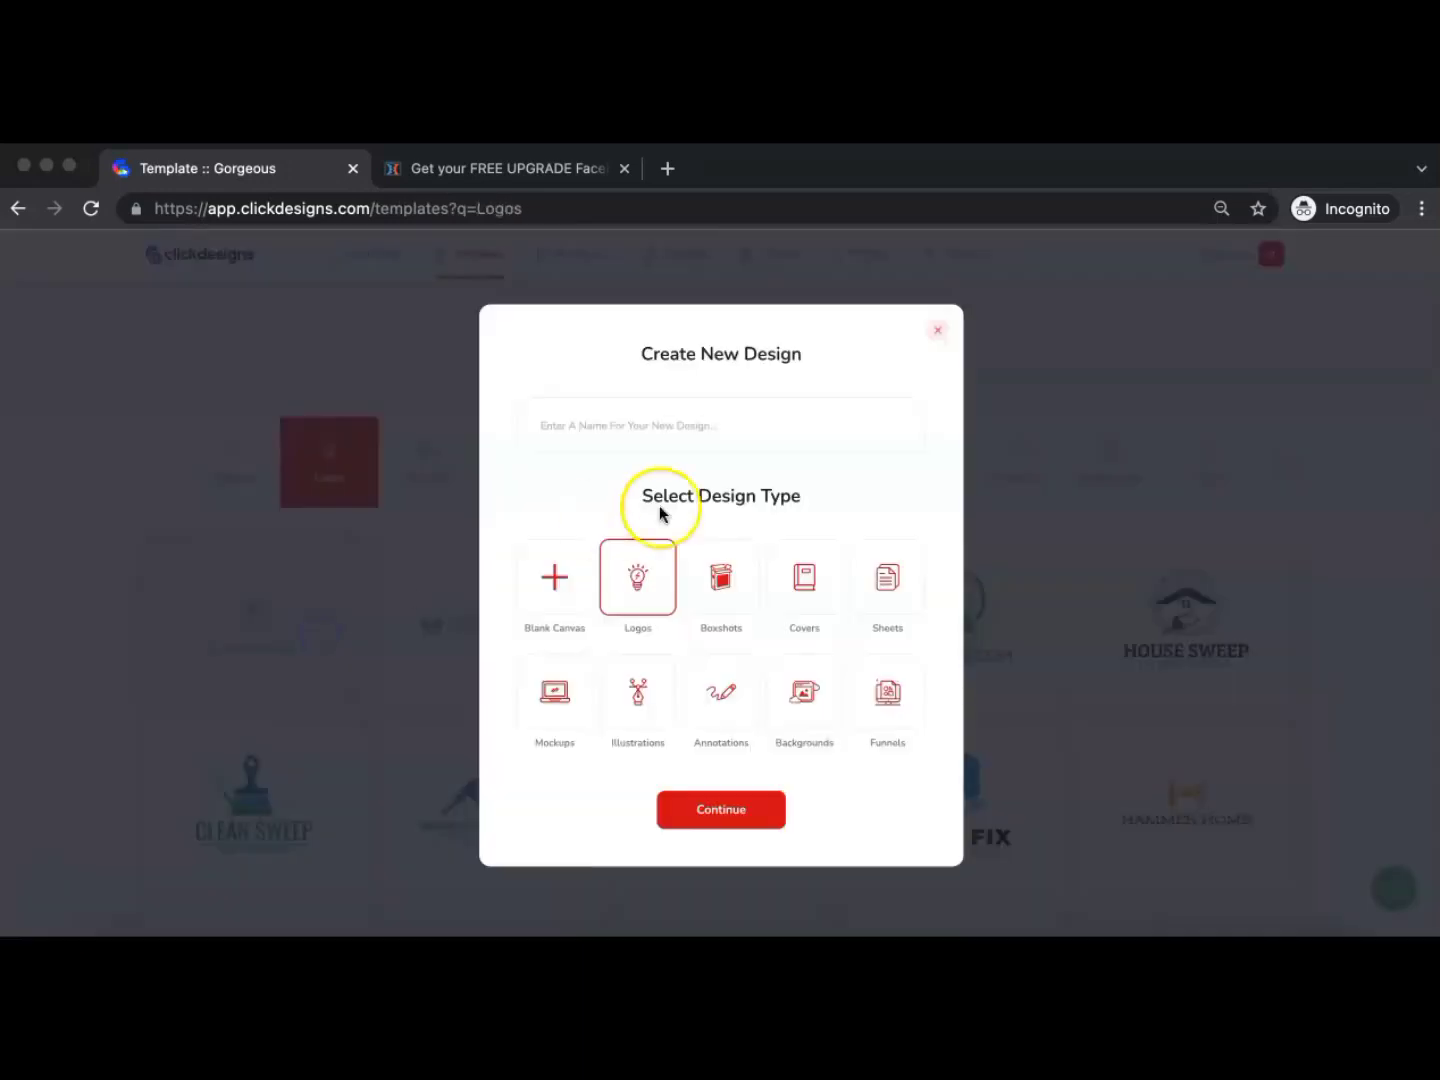
left_click(679, 438)
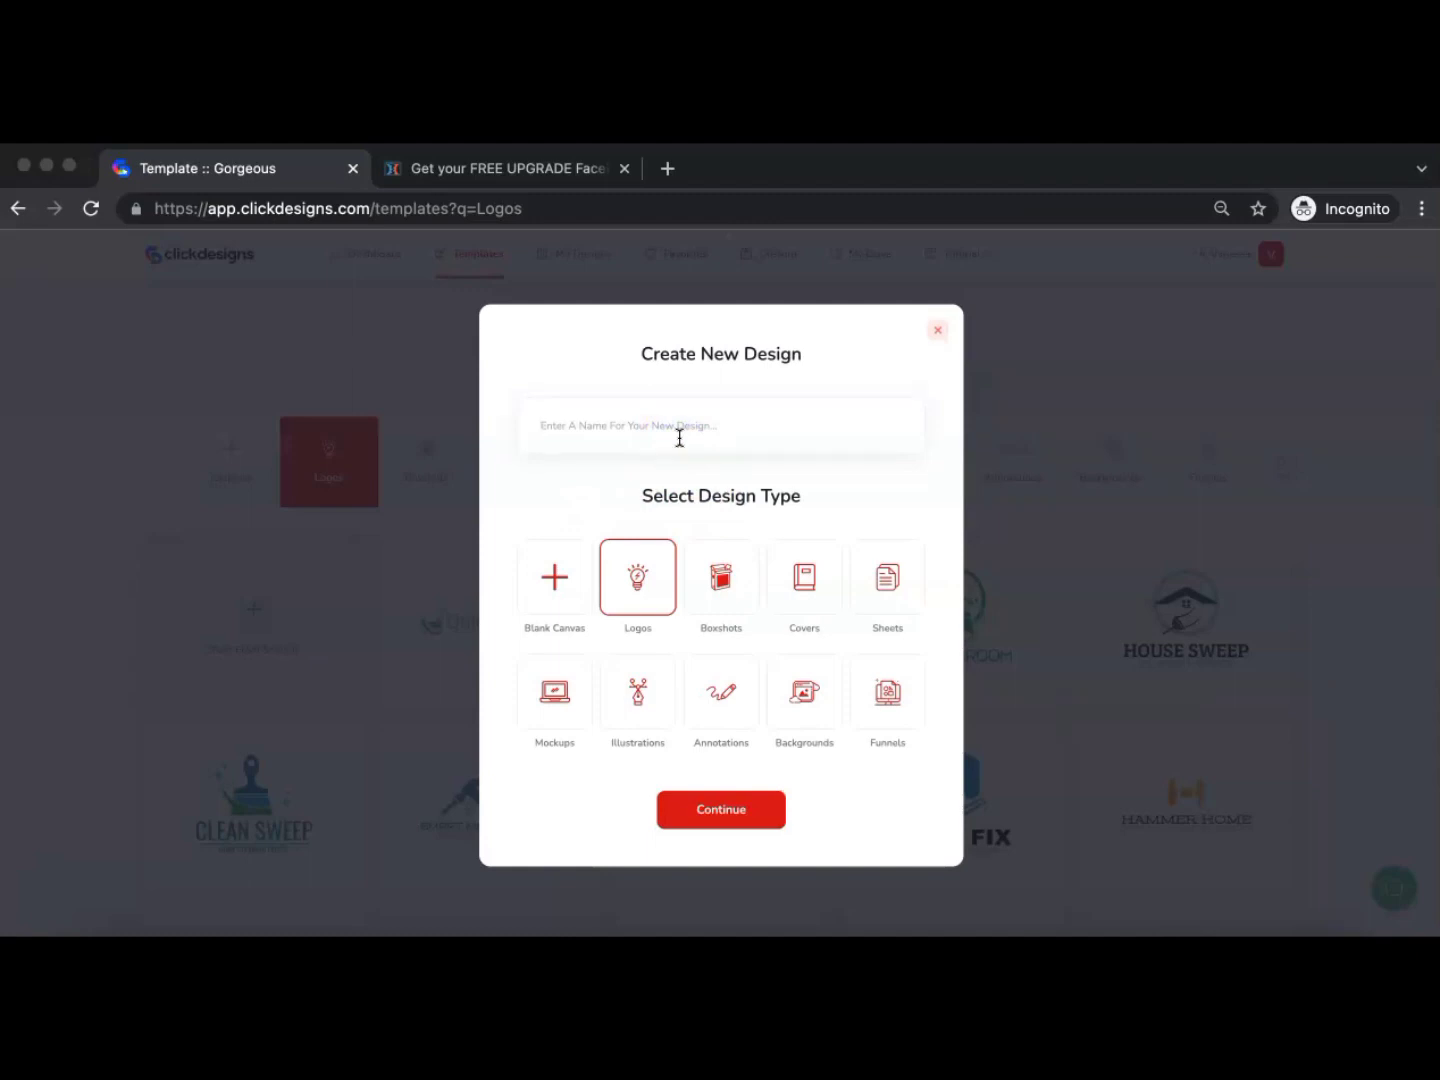
type("Creative Business")
left_click(720, 812)
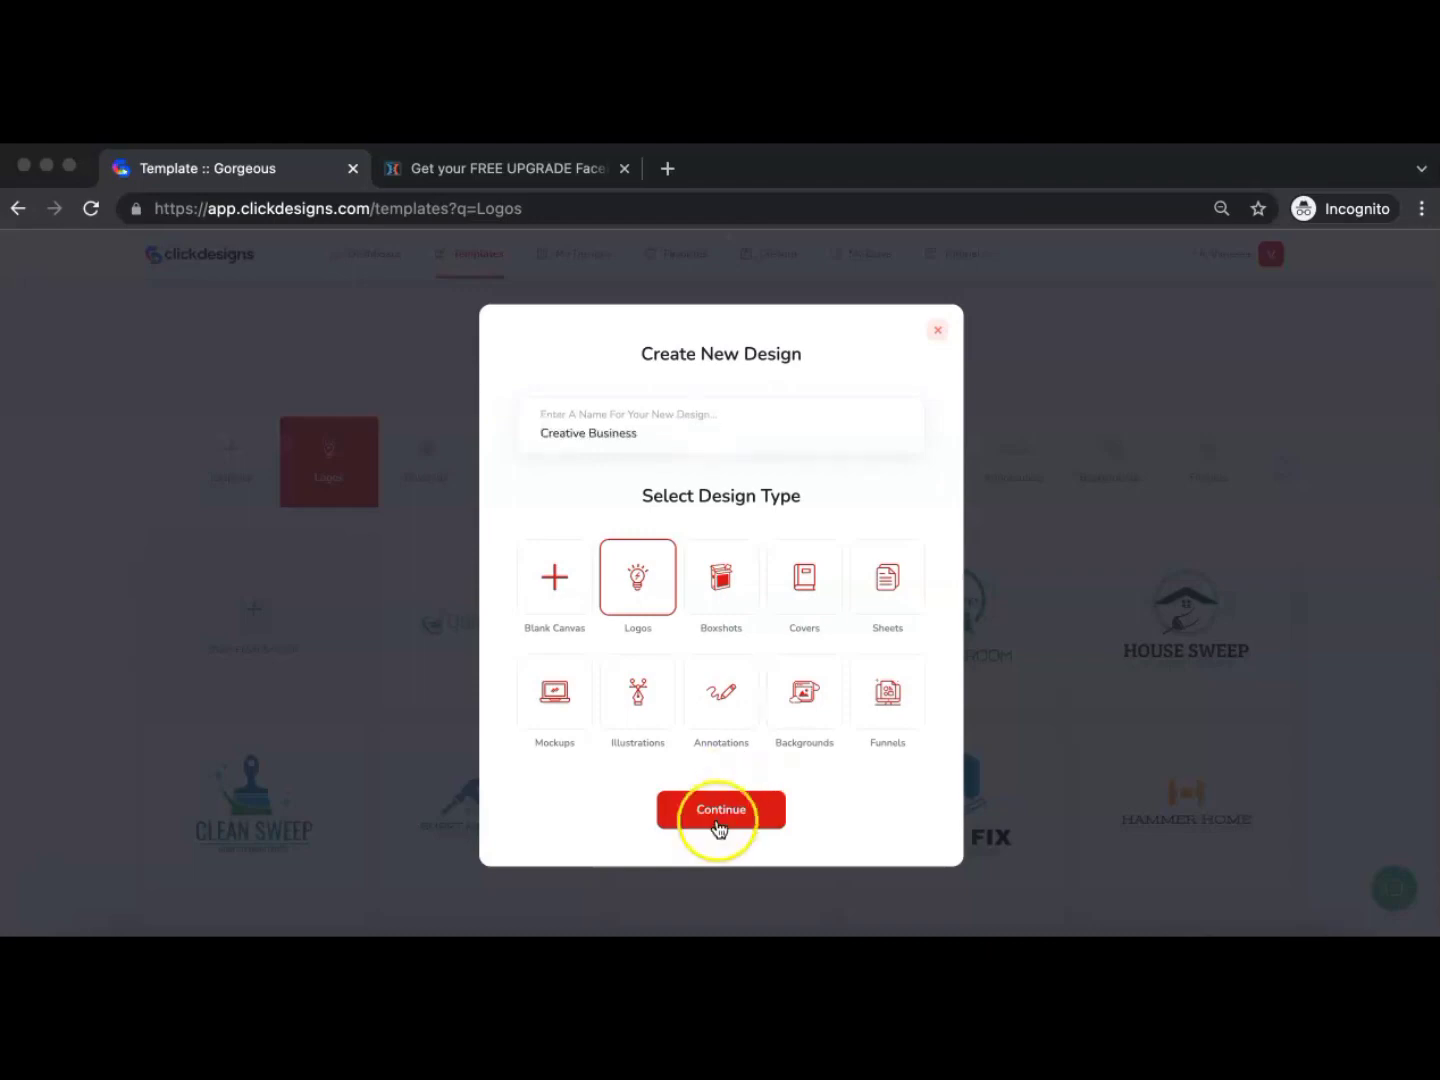
Filter the logos by Digital Product Services and use the template with the blue and orange angle-bracket icon in the second row
left_click(704, 572)
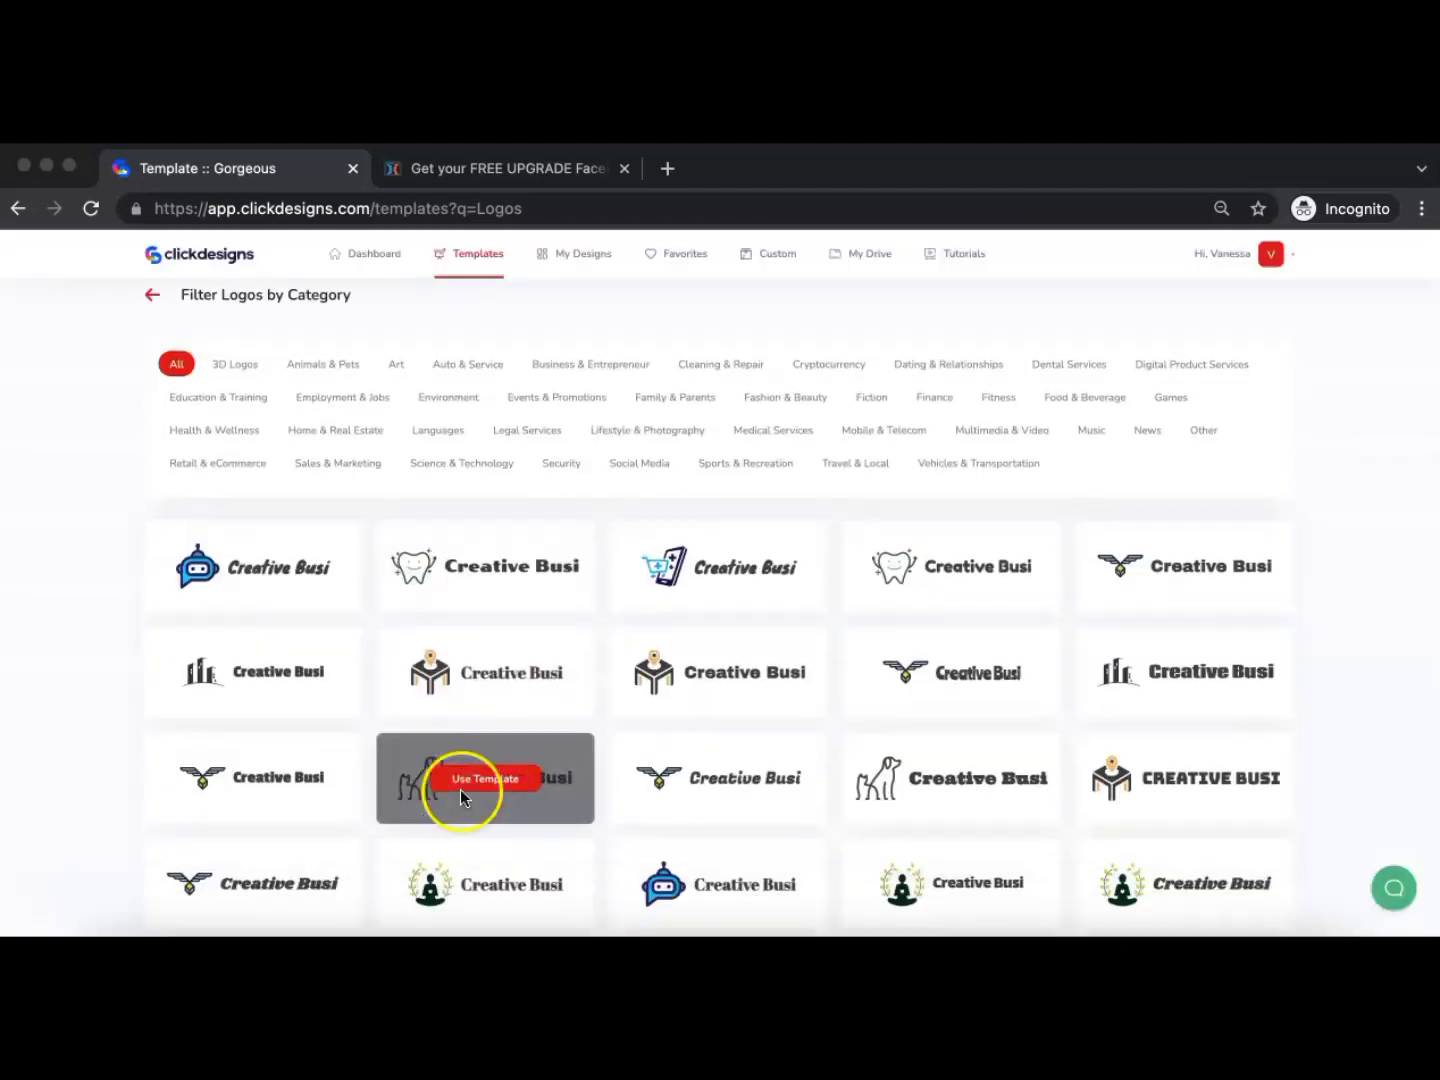
scroll(460, 789, "down", 1)
scroll(676, 578, "up", 1)
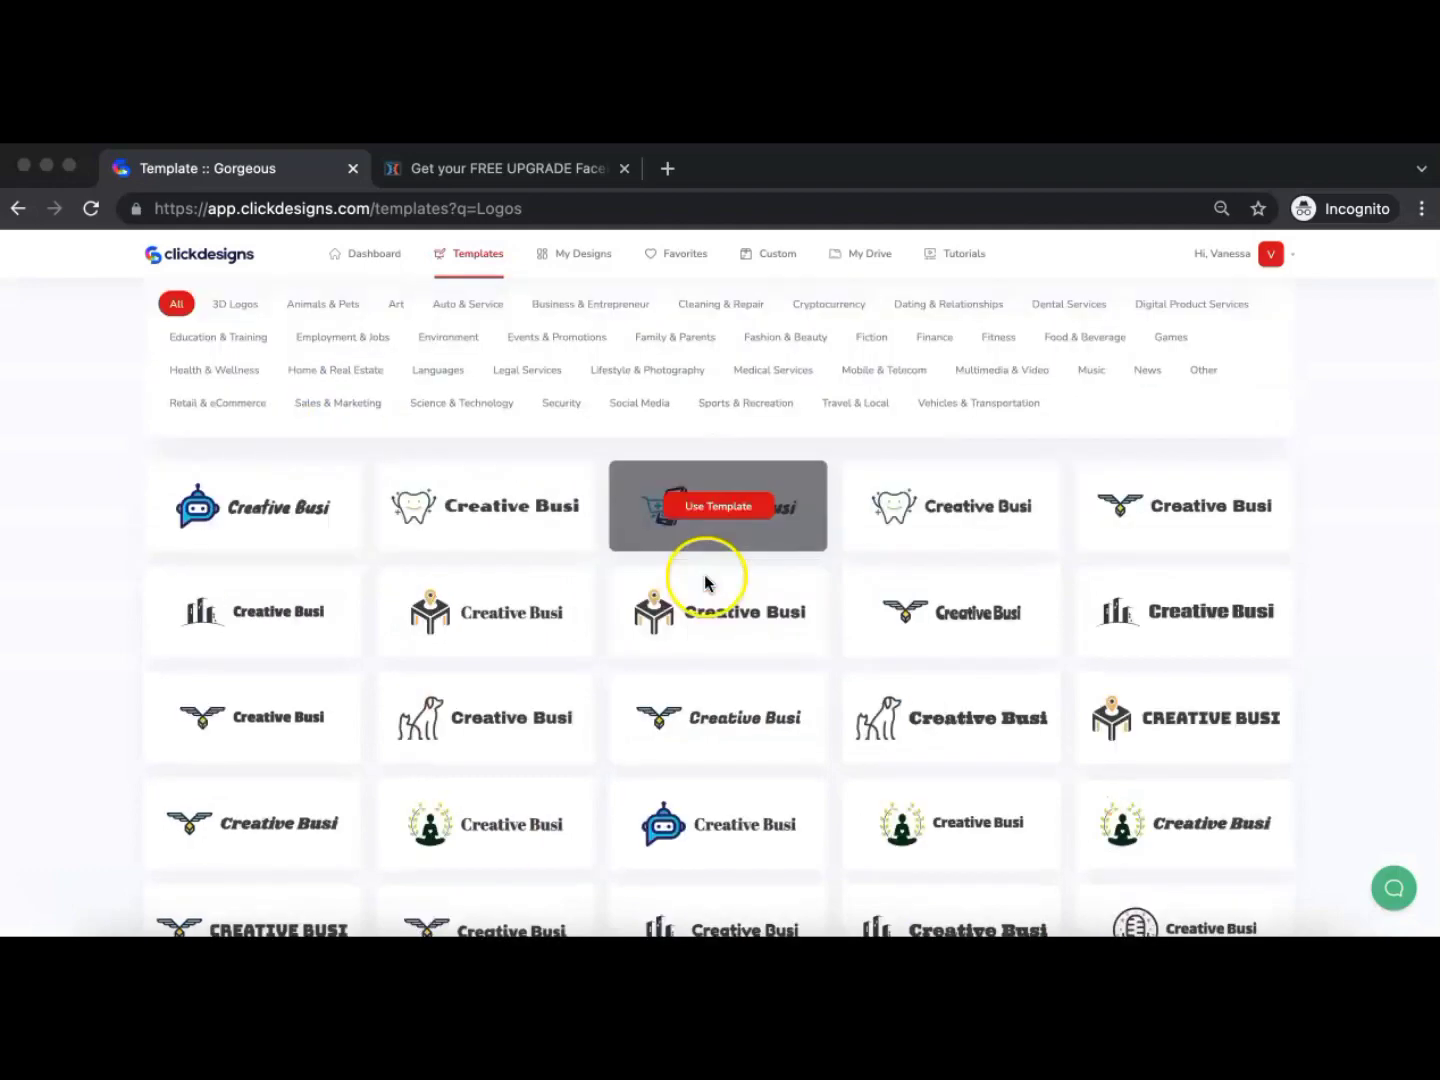
scroll(813, 713, "down", 2)
scroll(677, 471, "up", 2)
scroll(810, 655, "down", 2)
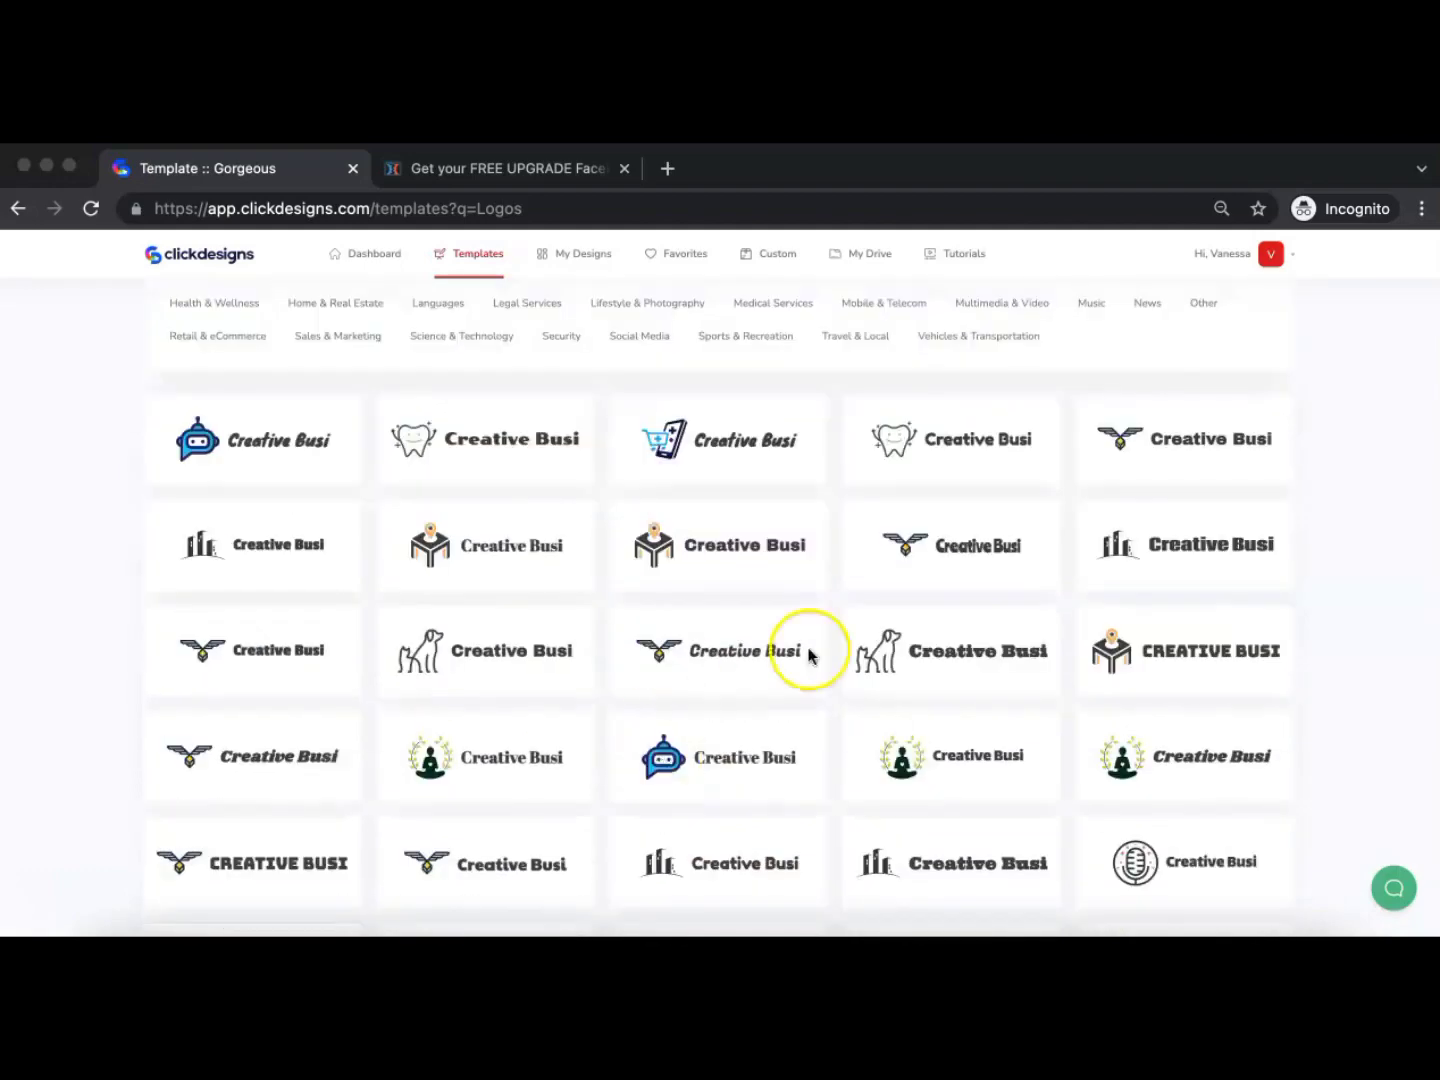
scroll(653, 646, "up", 2)
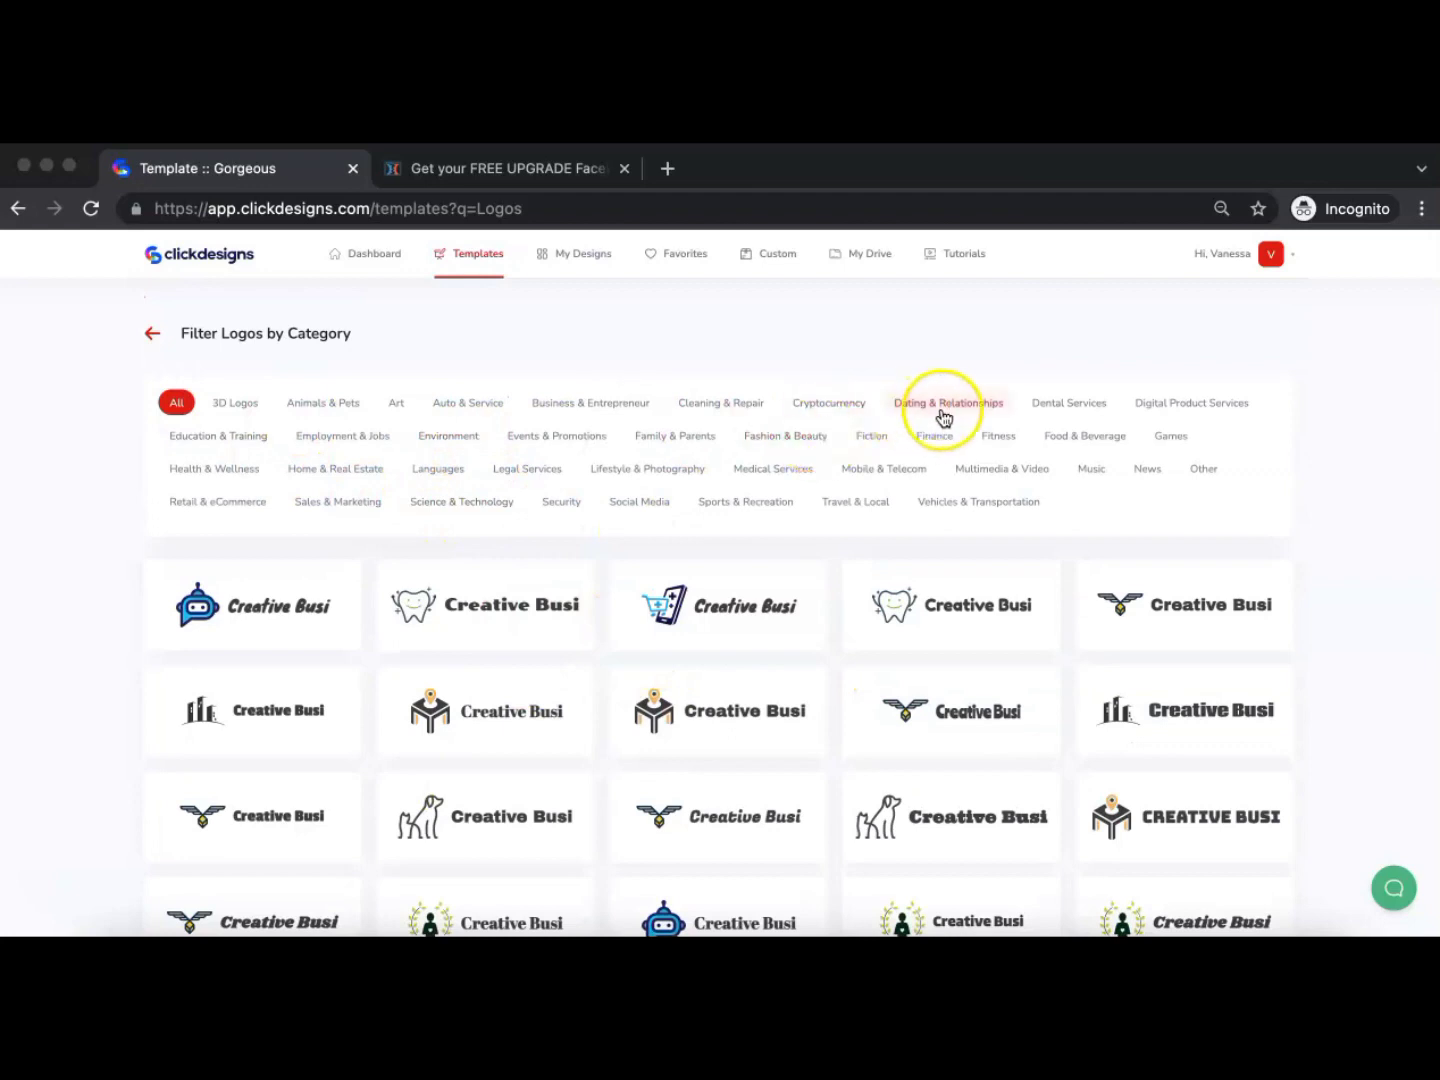
left_click(1175, 406)
scroll(790, 660, "down", 2)
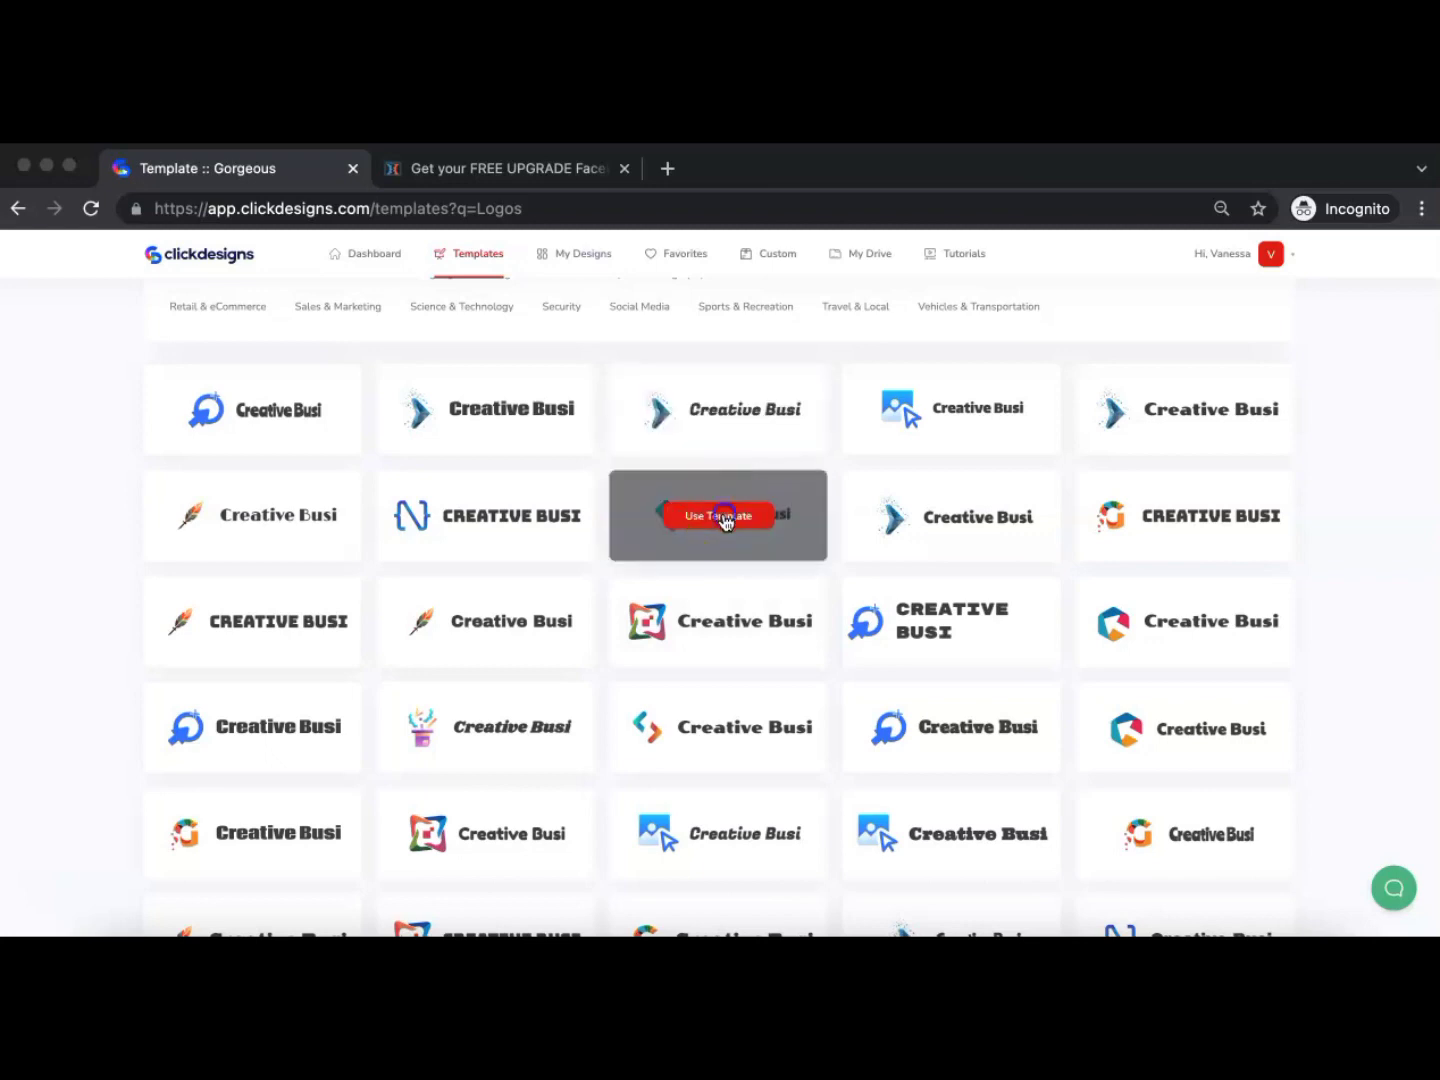
left_click(725, 517)
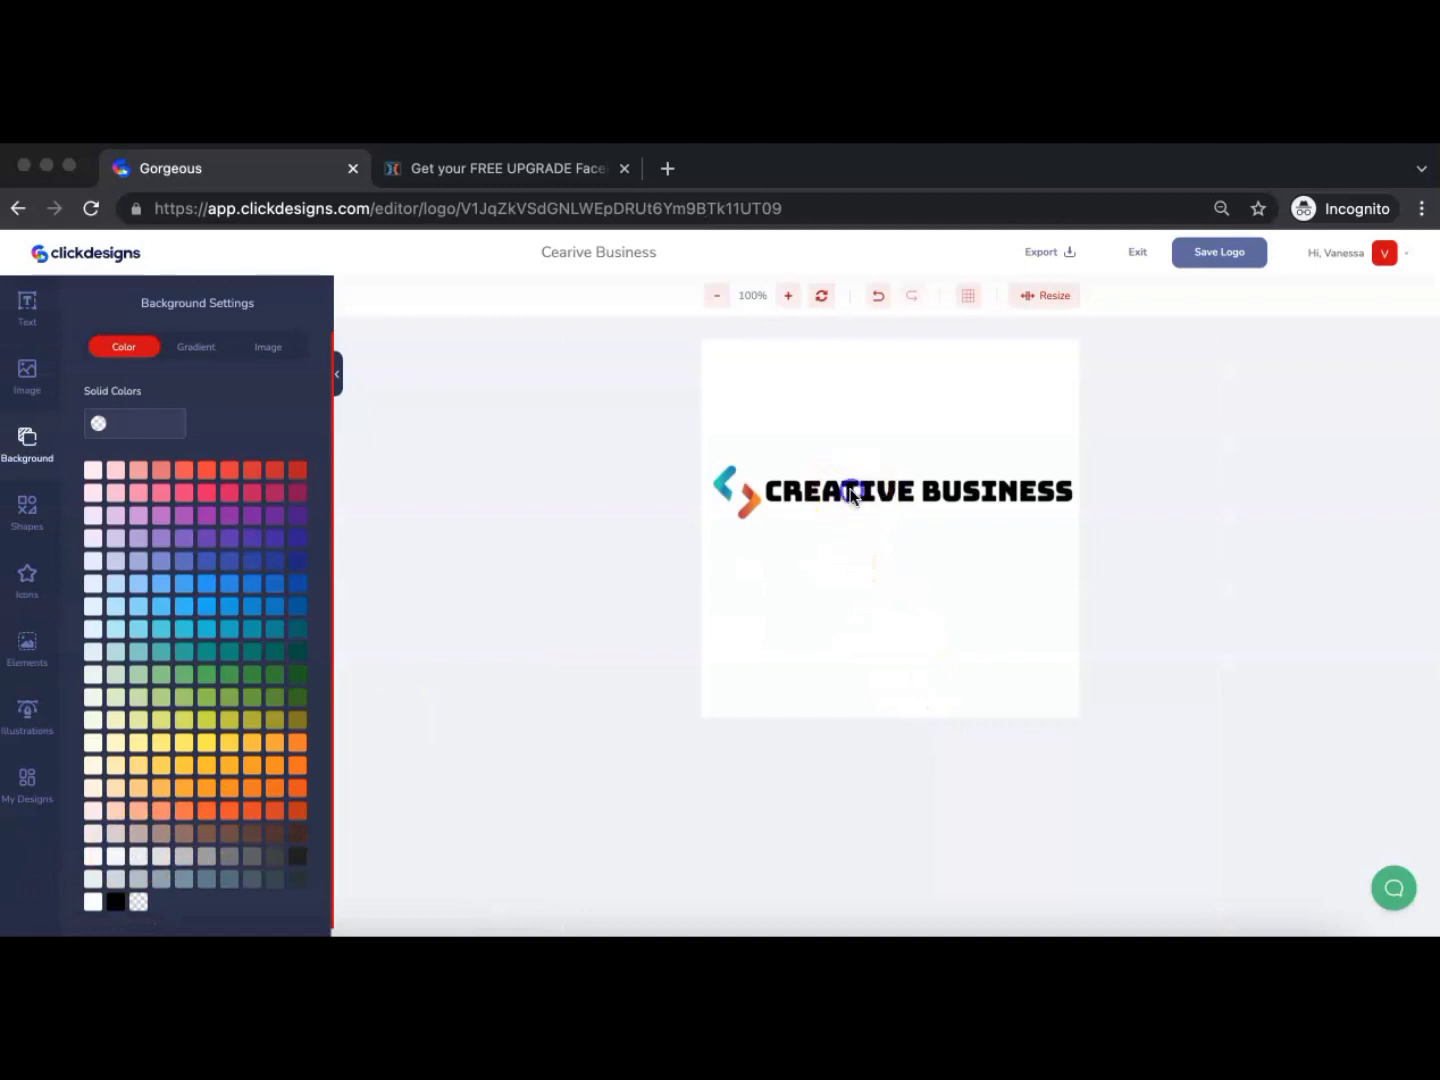
Export the Creative Business logo as a PNG with Trim Whitespace enabled
left_click(851, 492)
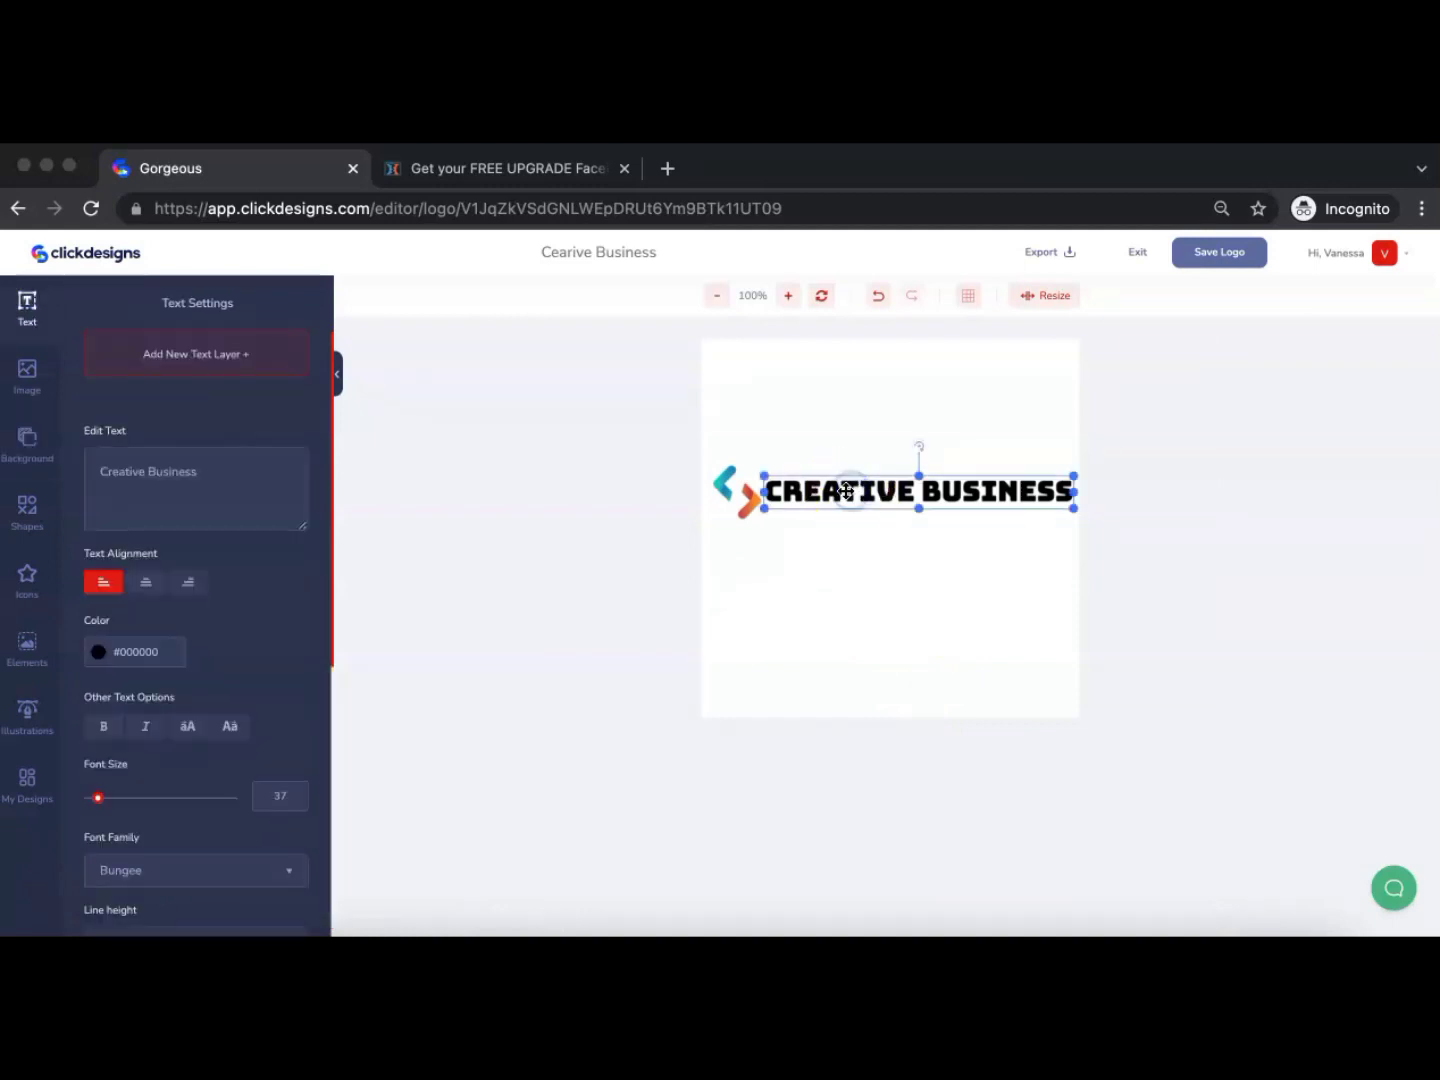
left_click(1058, 256)
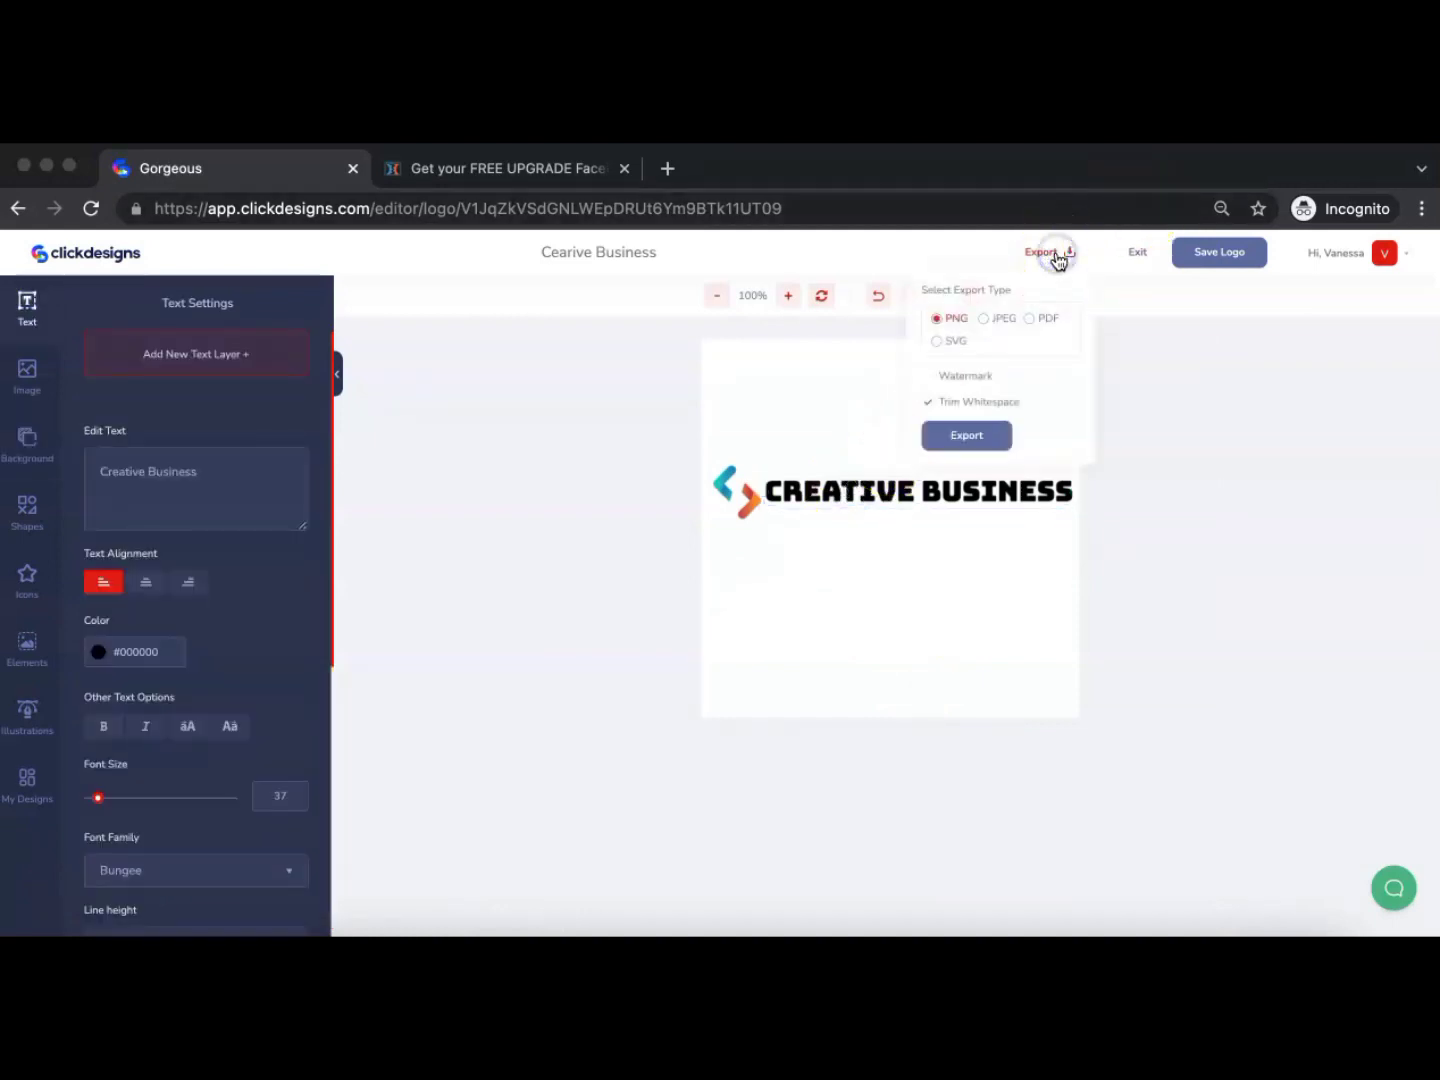
left_click(955, 436)
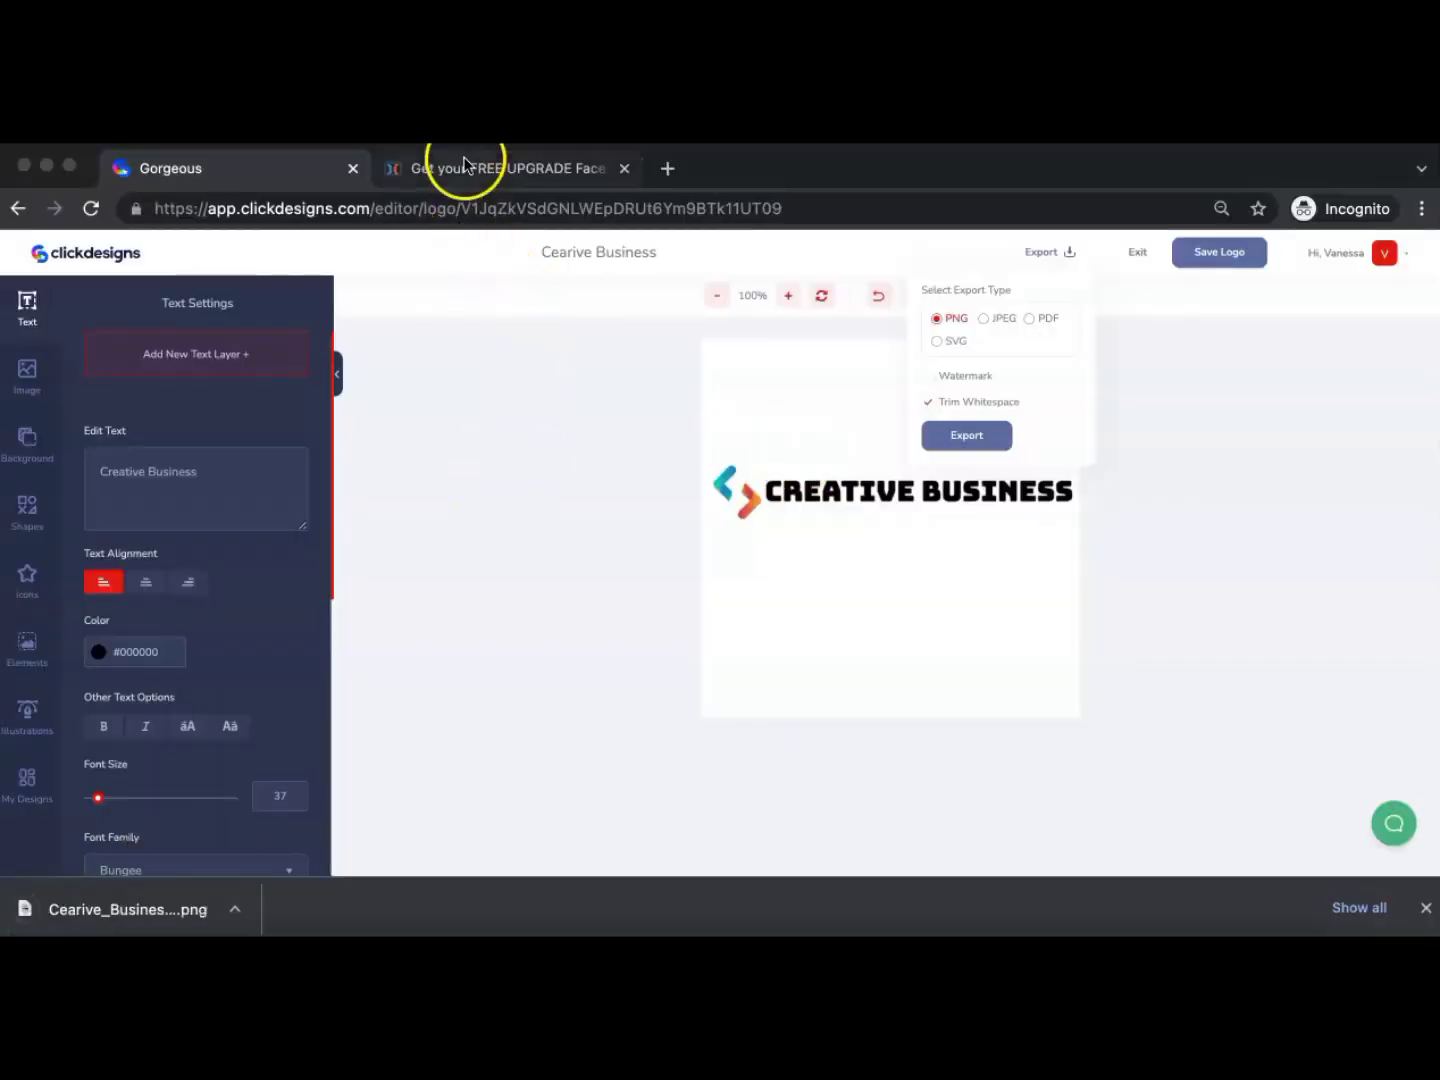
Switch to the ClickFunnels page editor and replace the header logo image with the downloaded Creative Business PNG
left_click(466, 168)
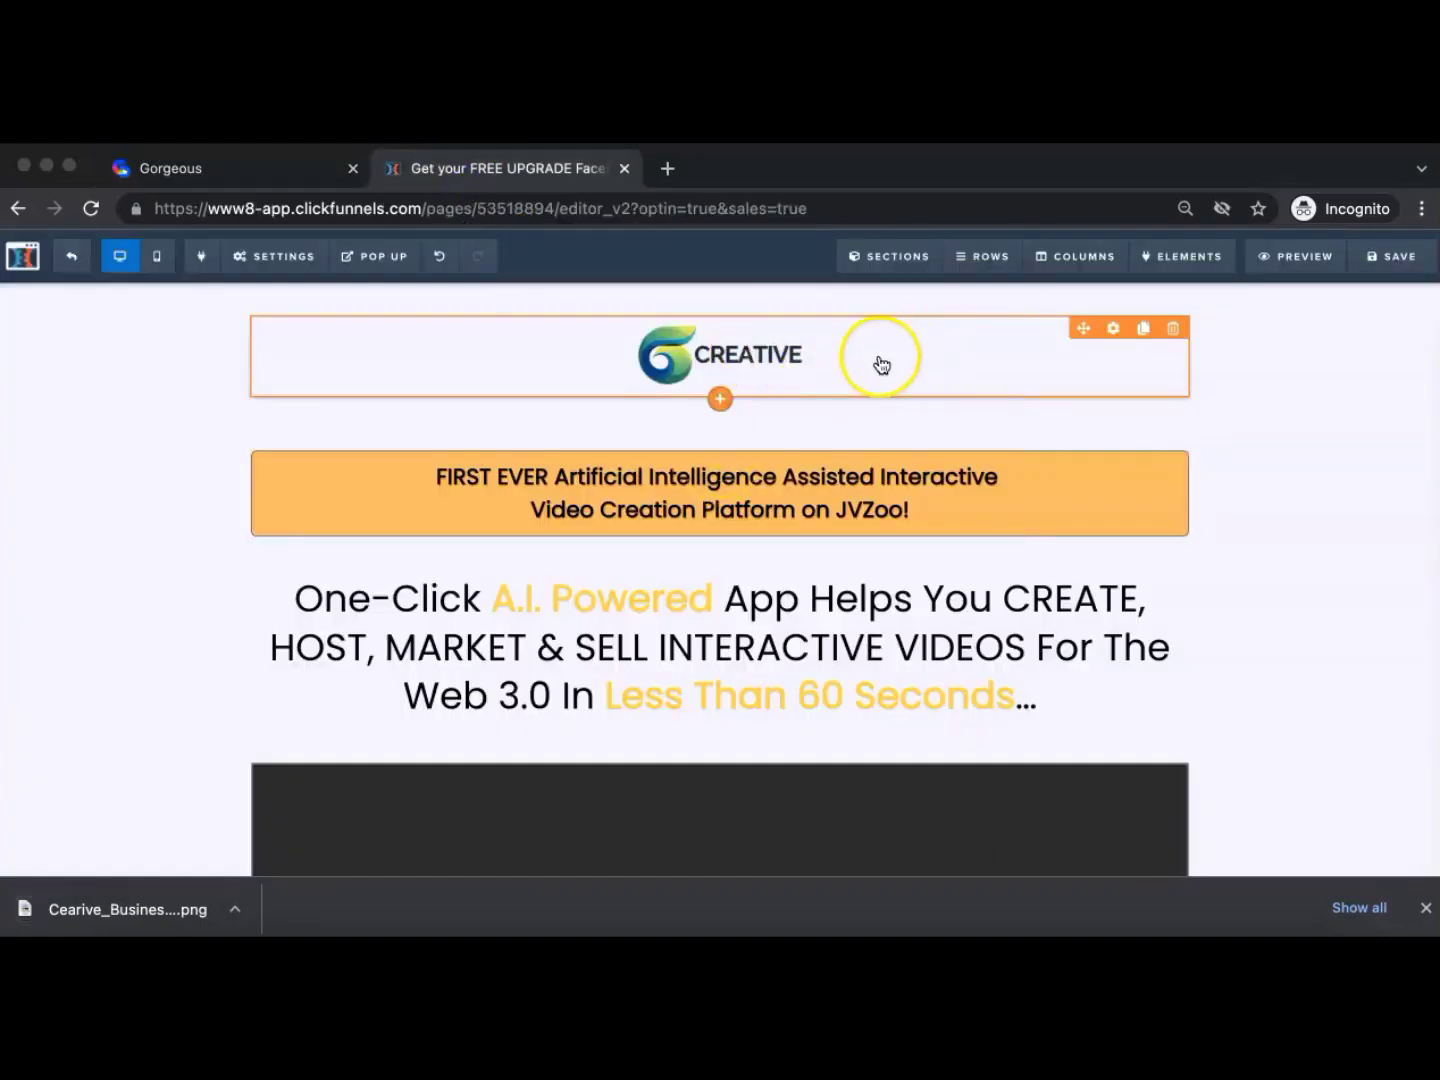
left_click(1113, 328)
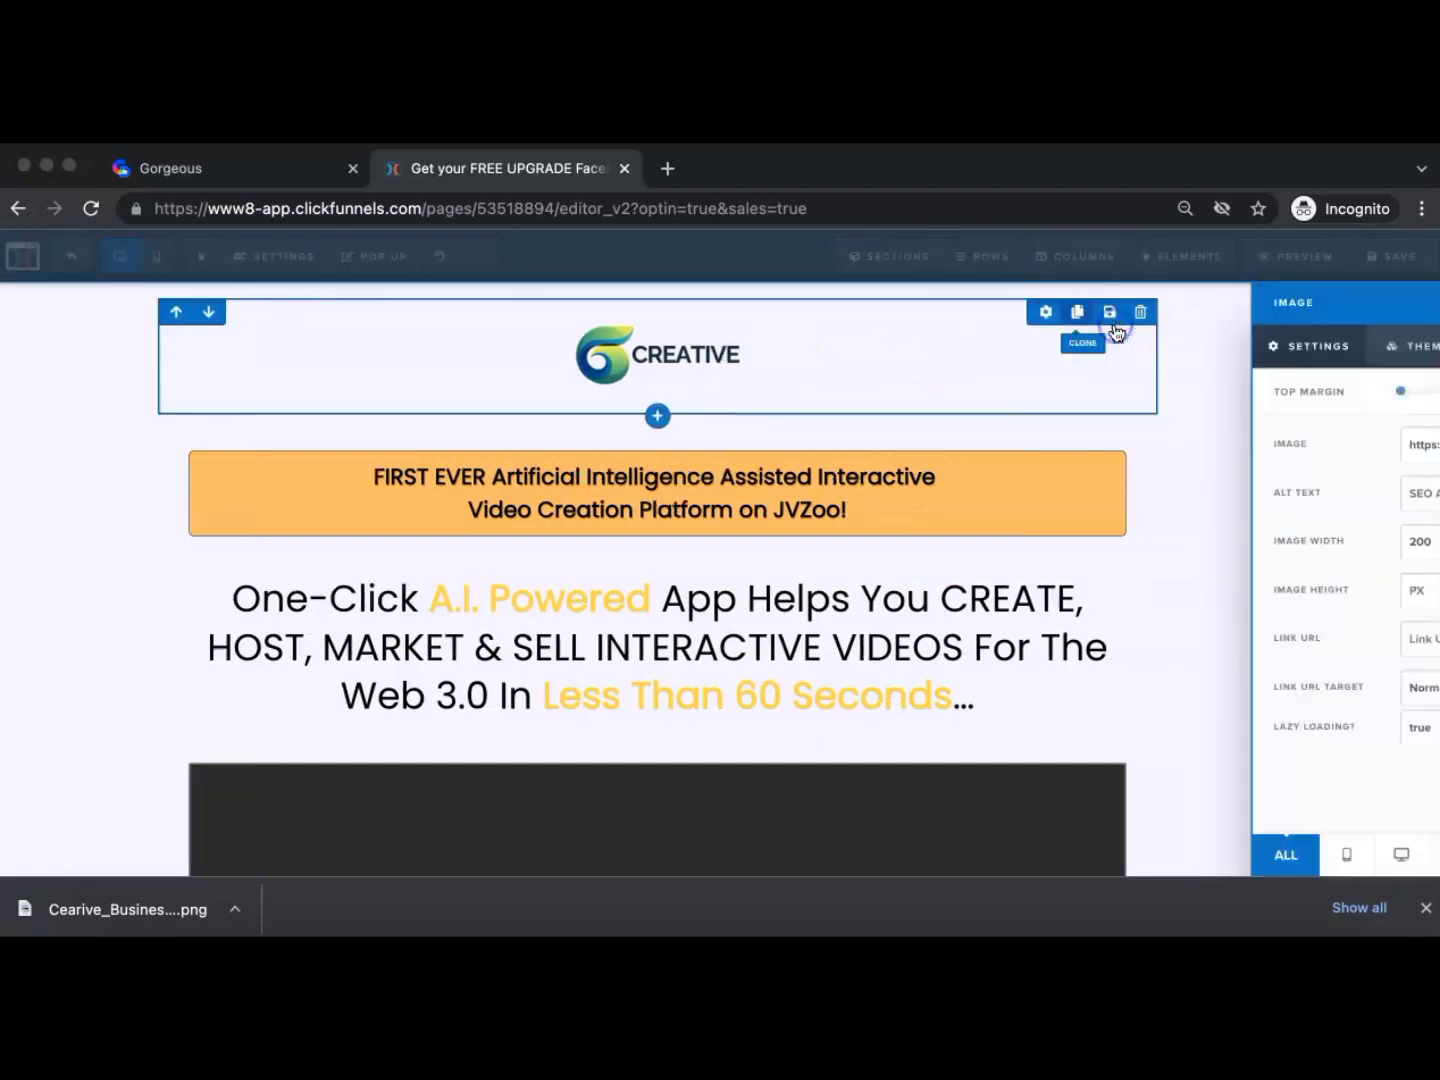
left_click(1407, 447)
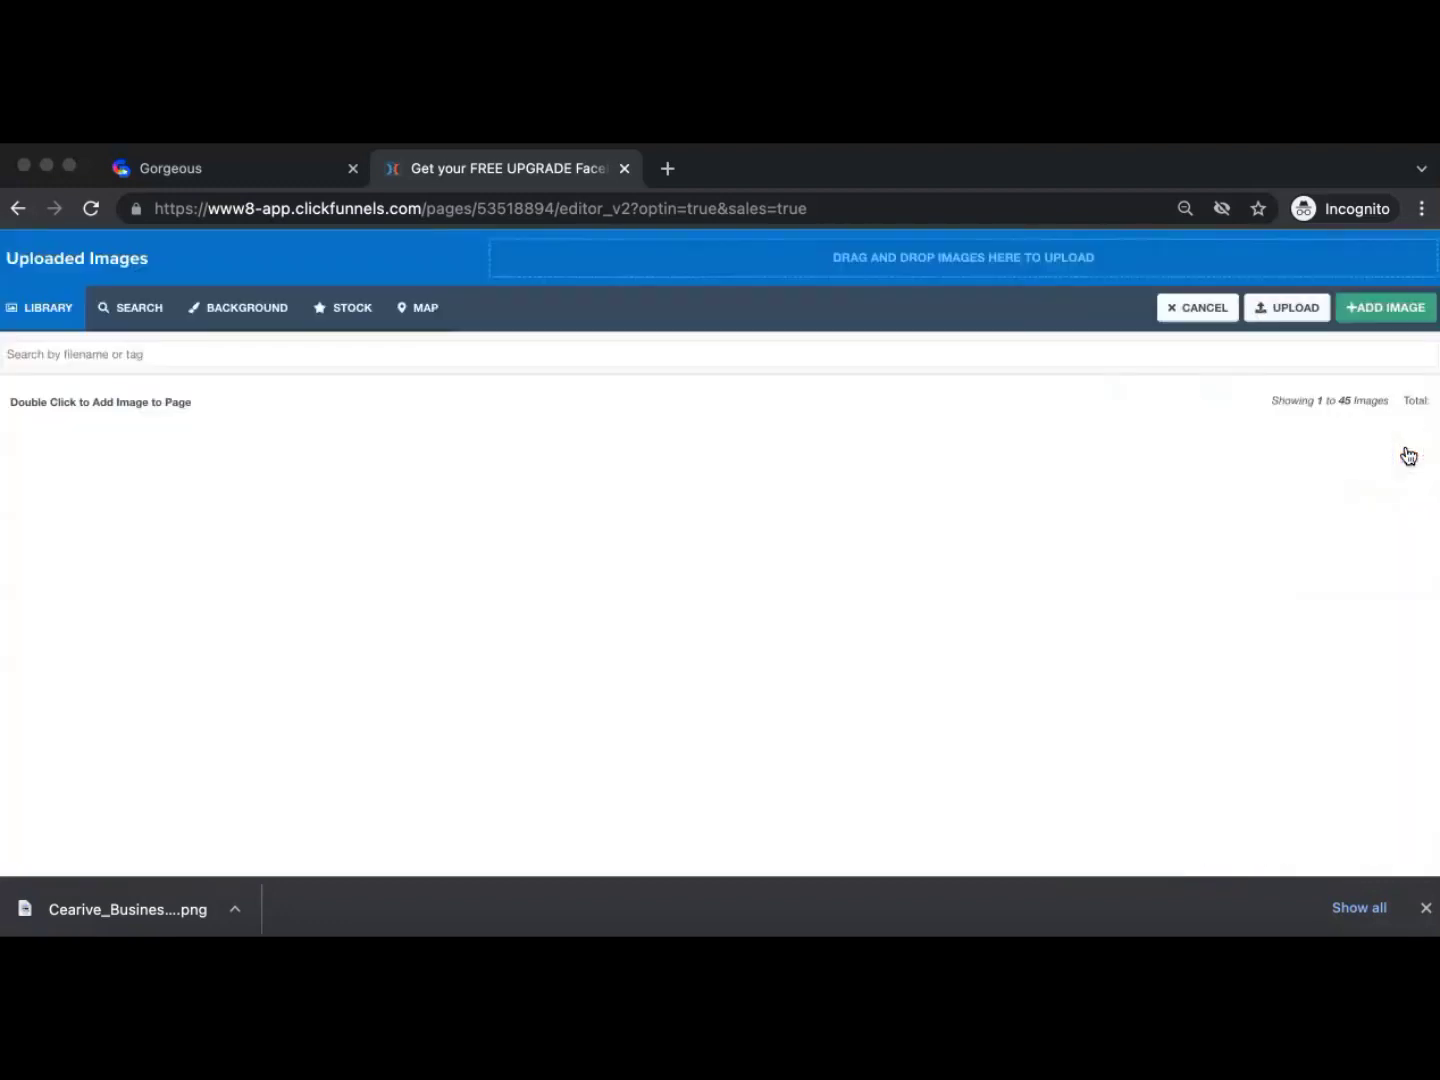
left_click_drag(180, 928, 742, 272)
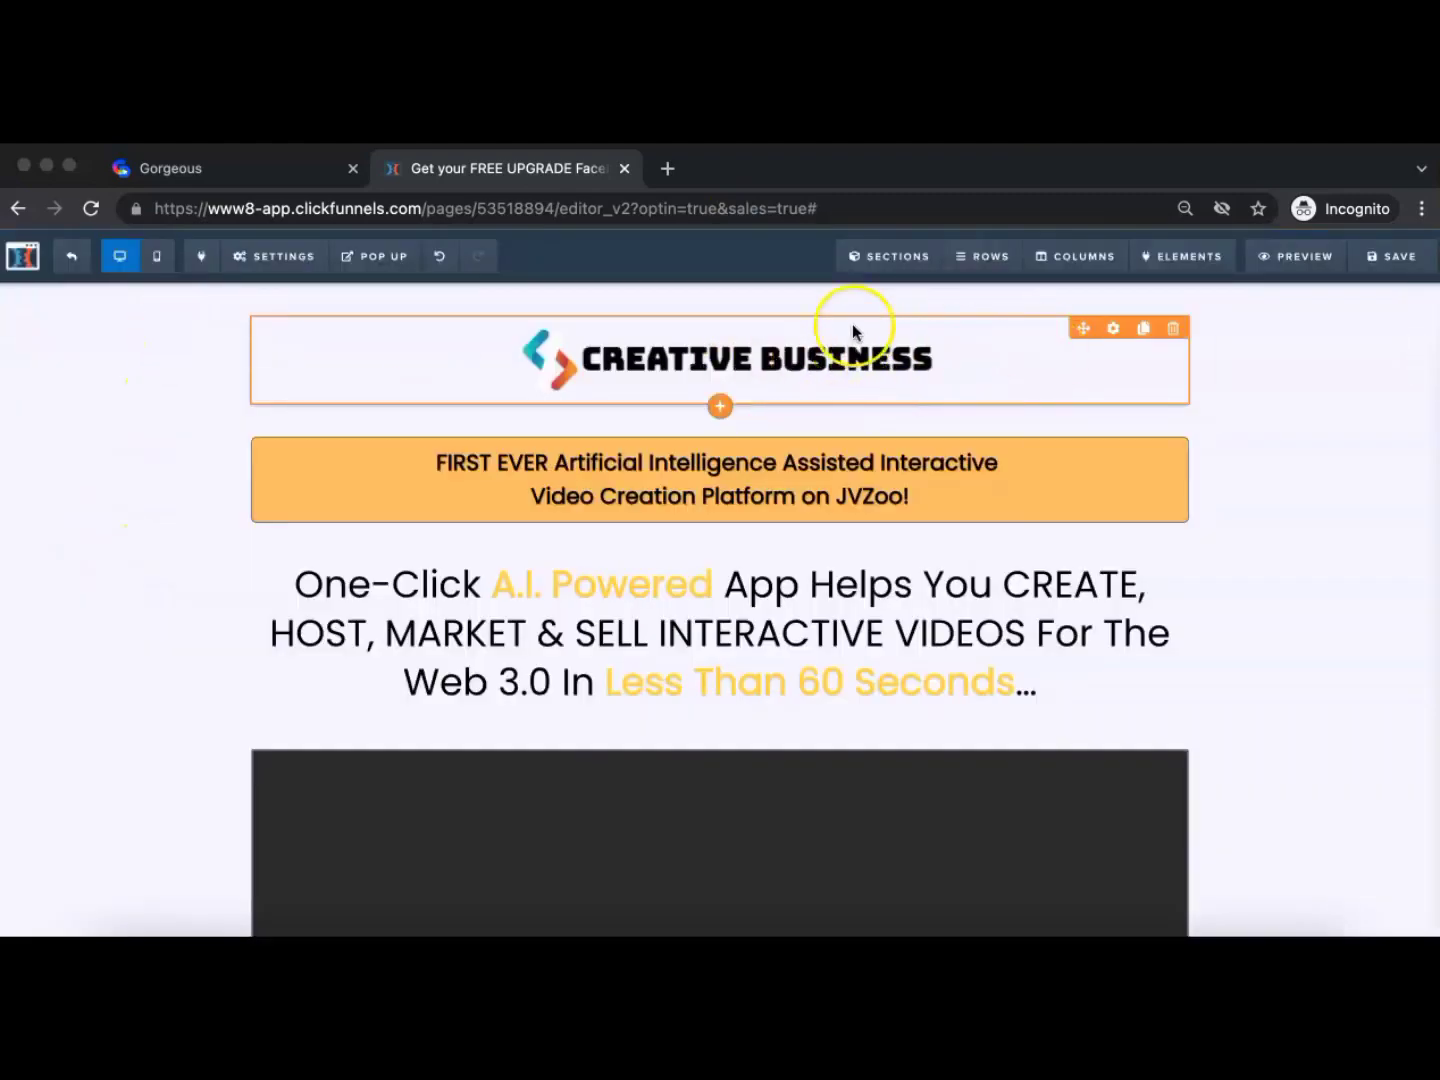
scroll(1314, 563, "down", 5)
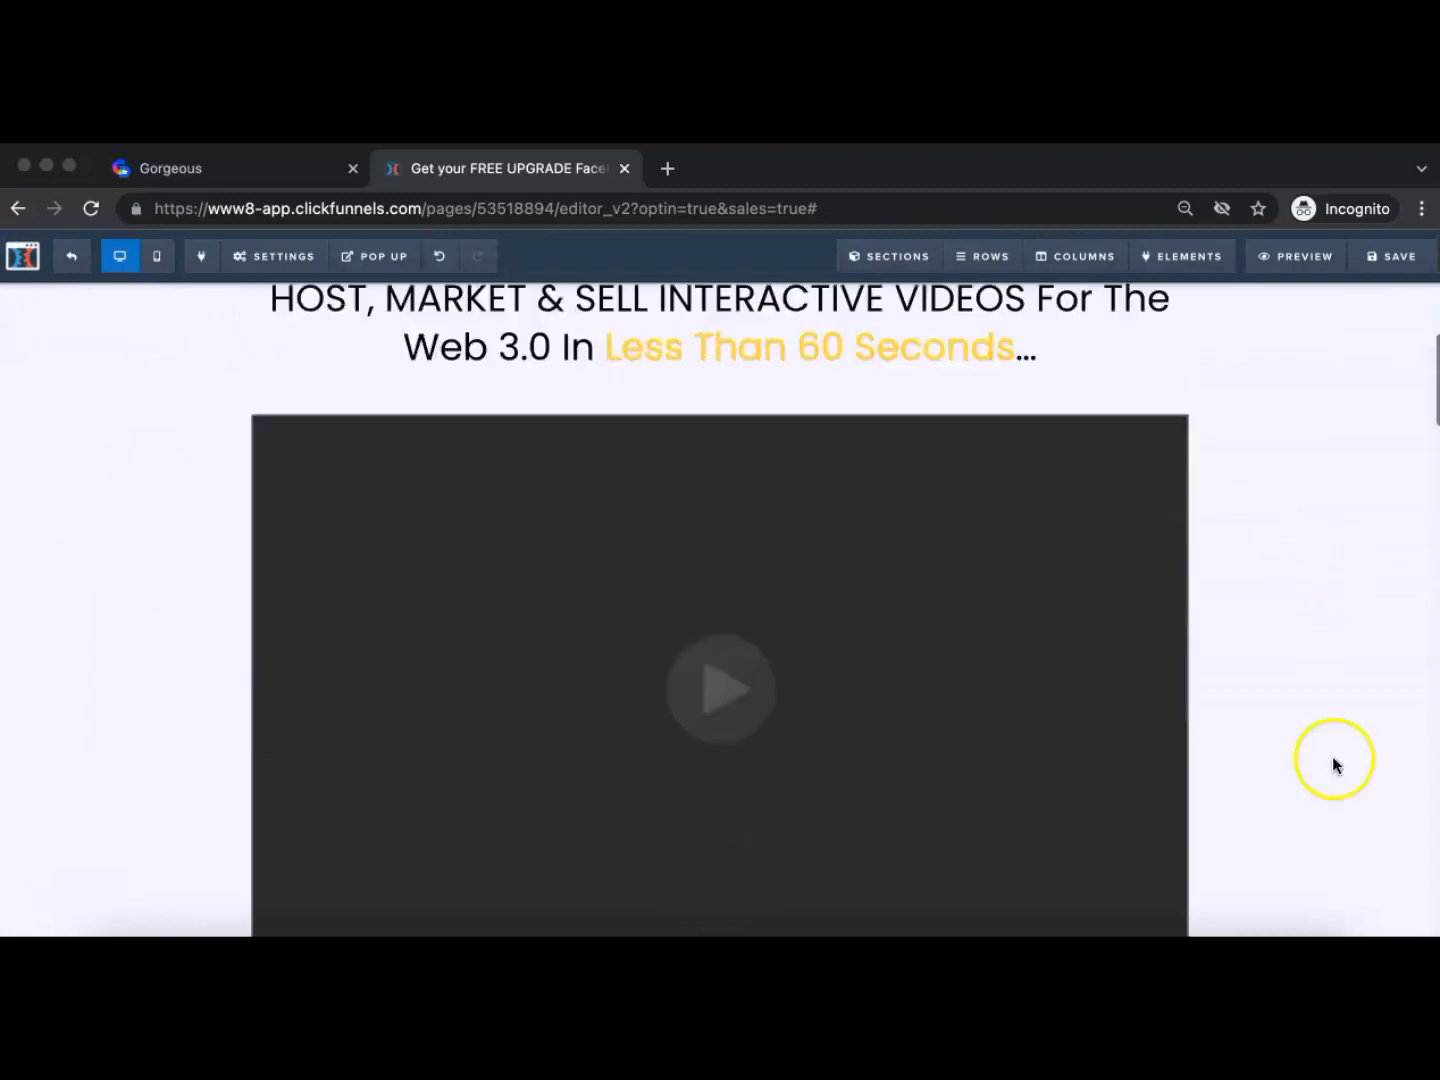
scroll(1324, 615, "up", 5)
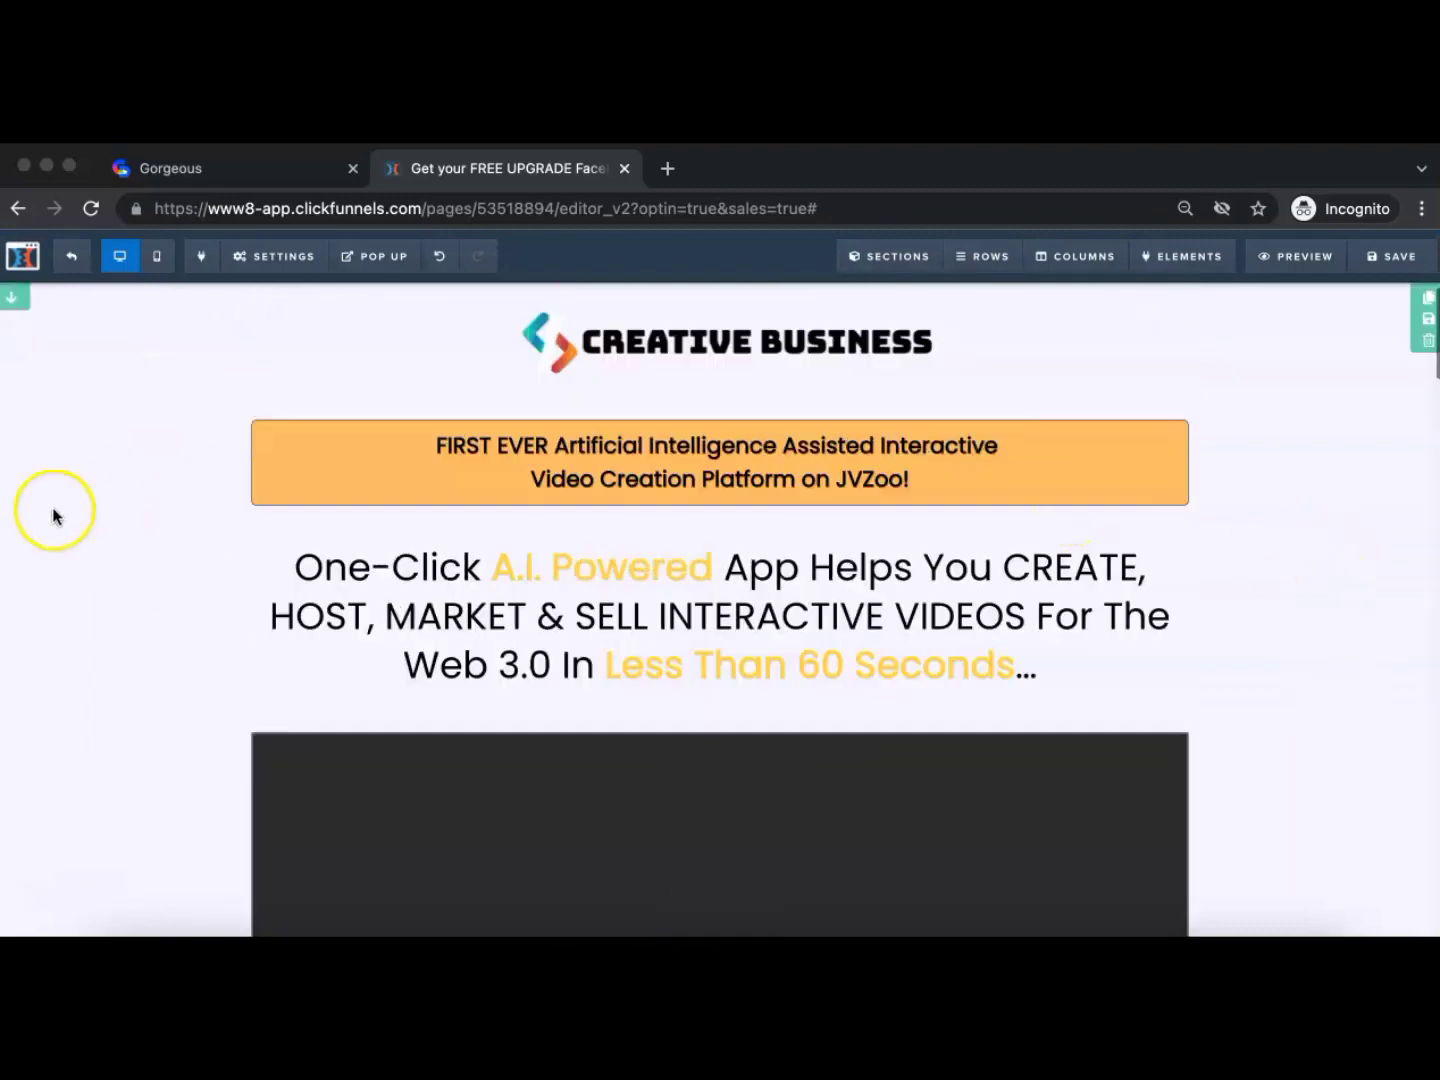
scroll(110, 558, "down", 7)
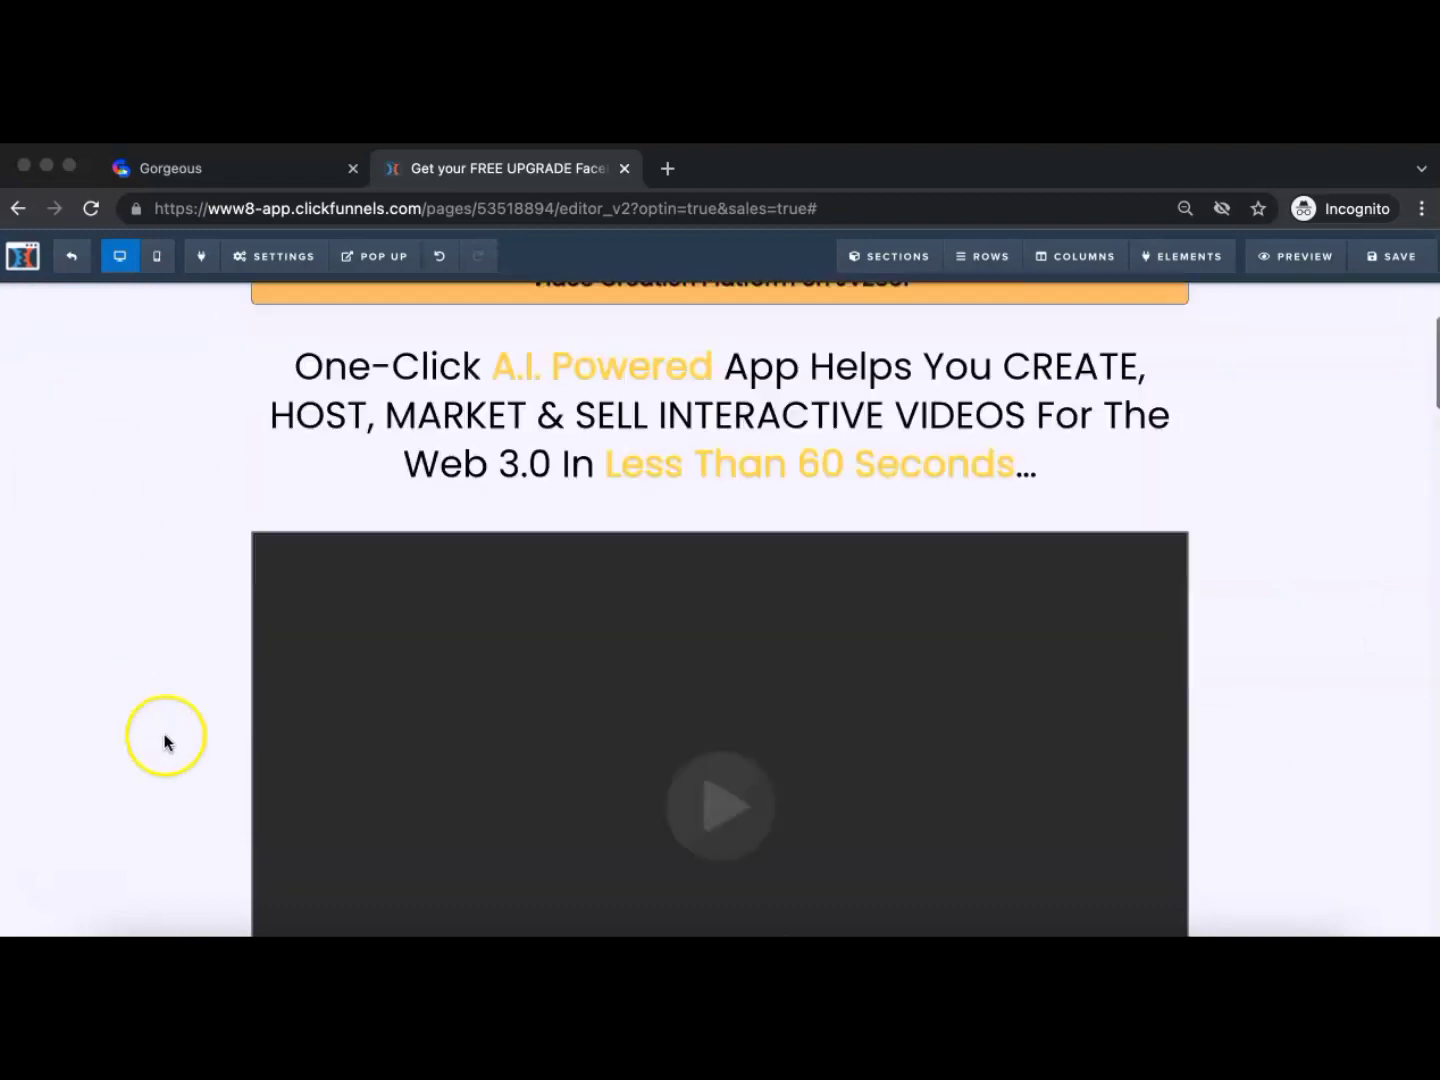
scroll(138, 537, "up", 5)
scroll(140, 644, "up", 3)
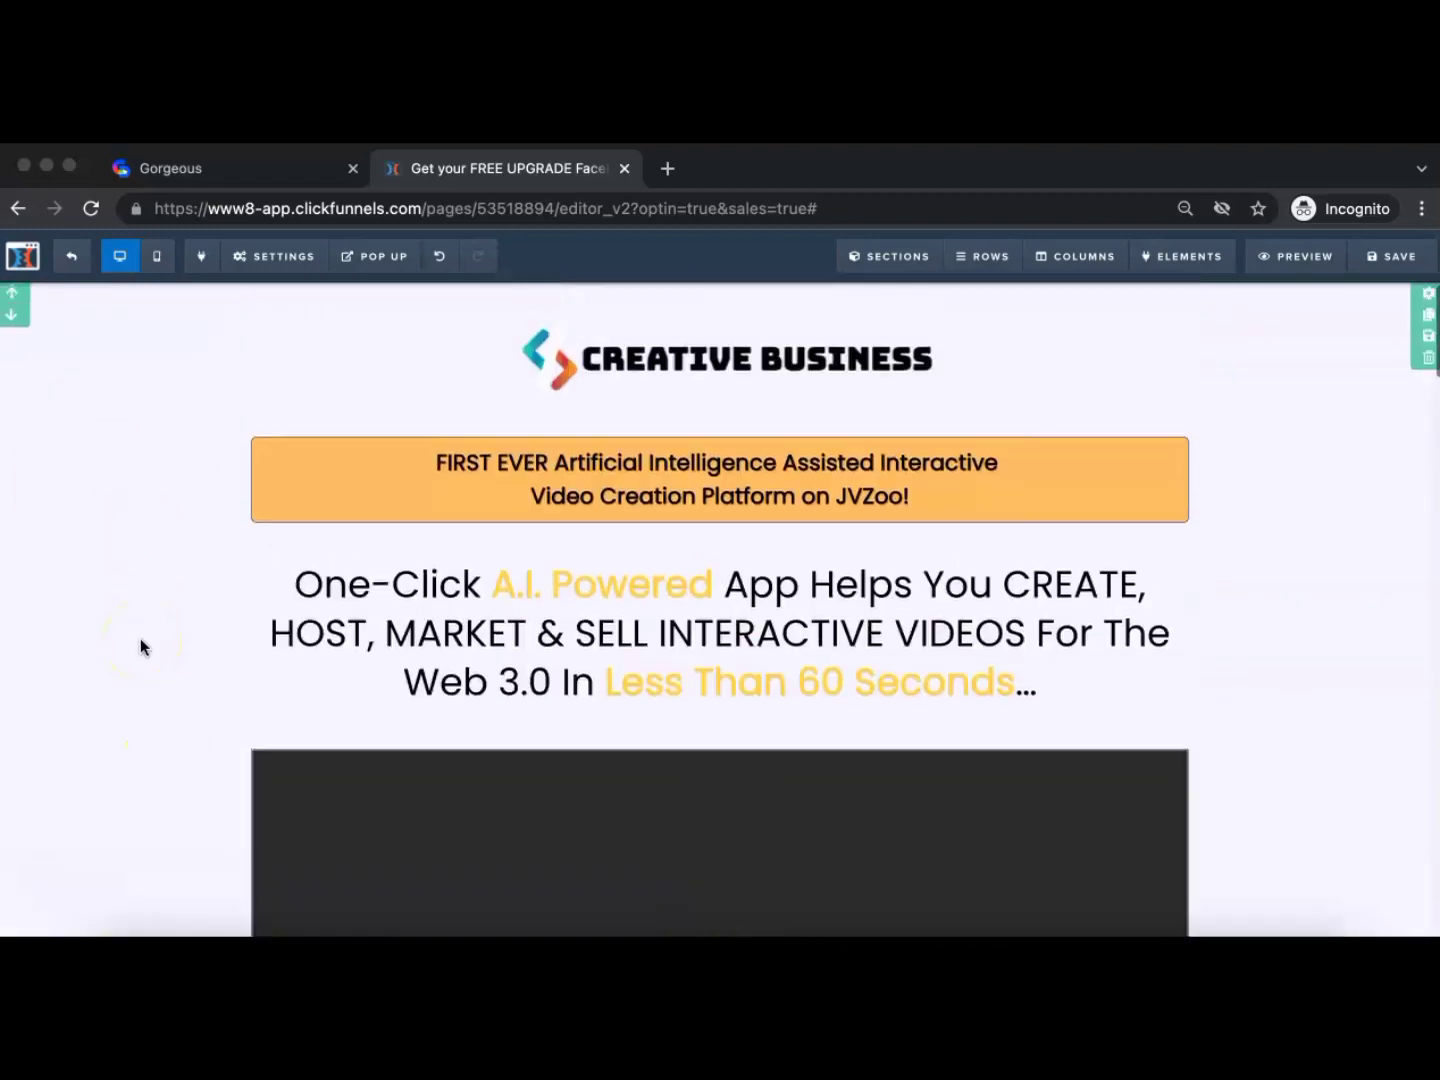
Return to ClickDesigns, leave the logo editor without saving, and open the Backgrounds templates
left_click(271, 168)
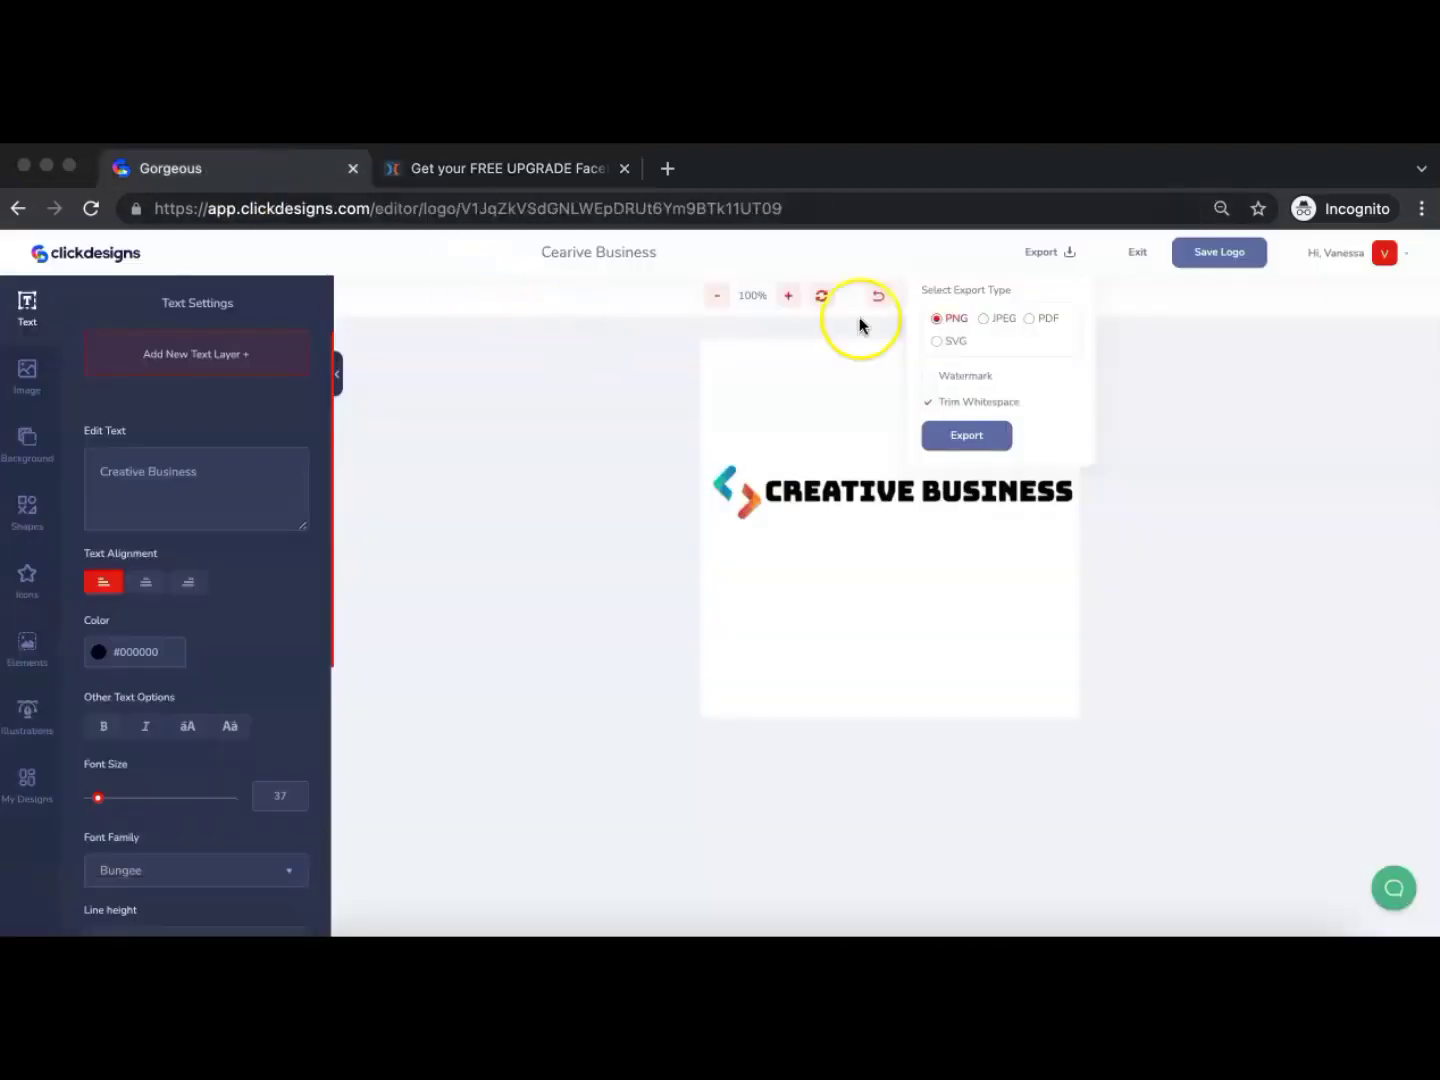
left_click(1144, 256)
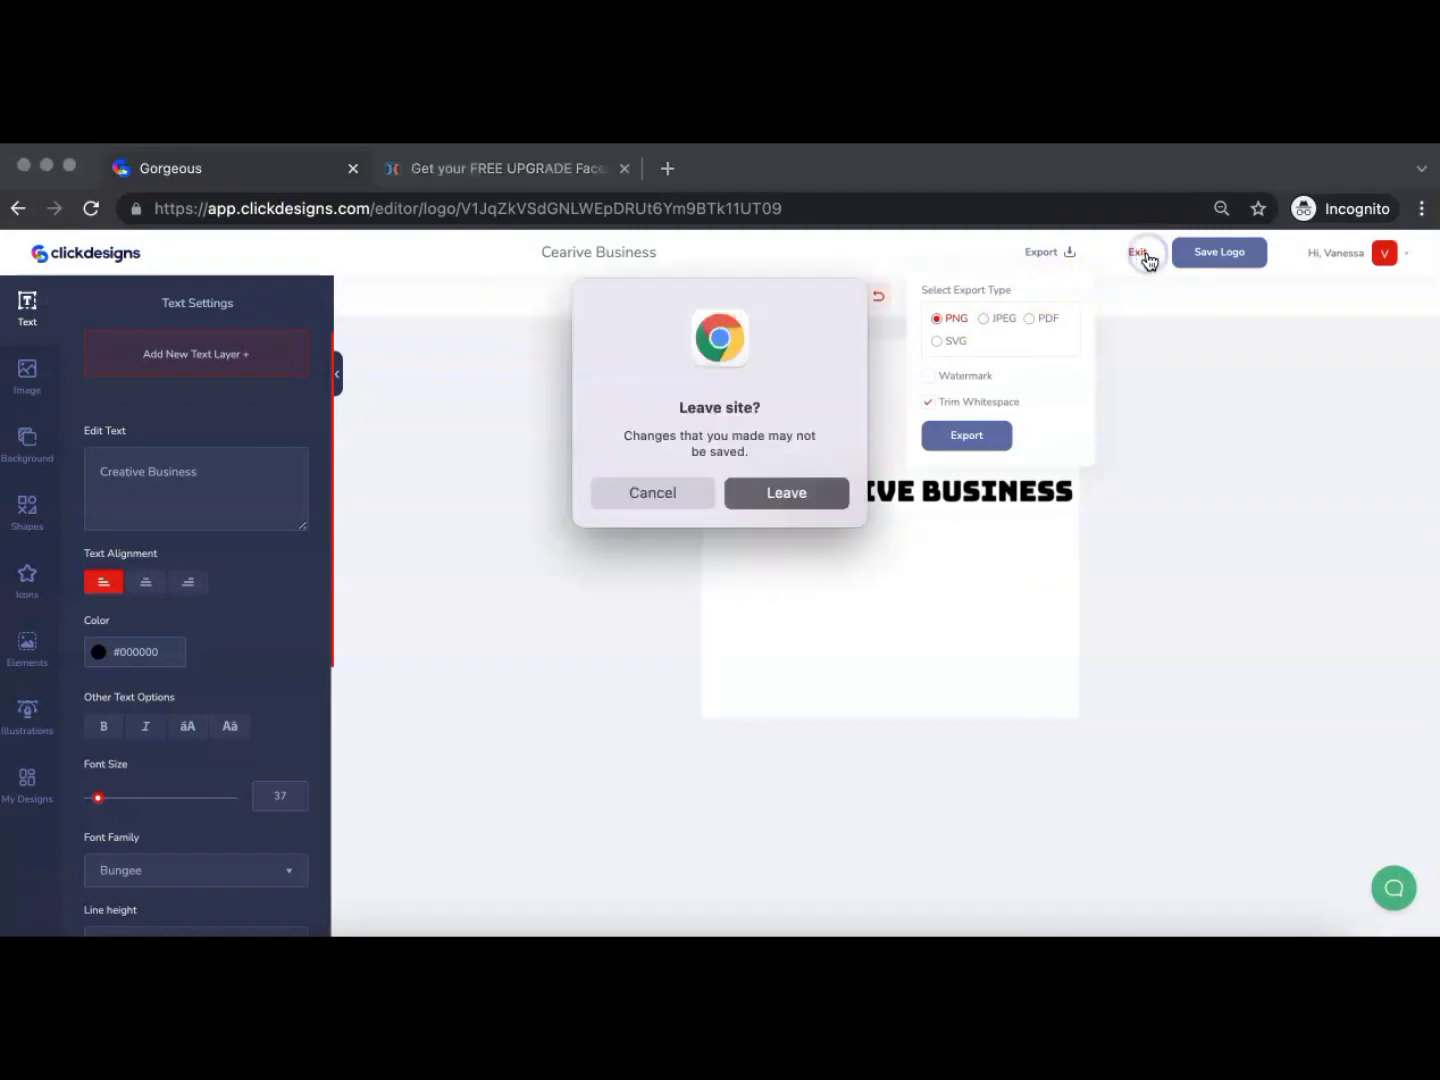
left_click(780, 495)
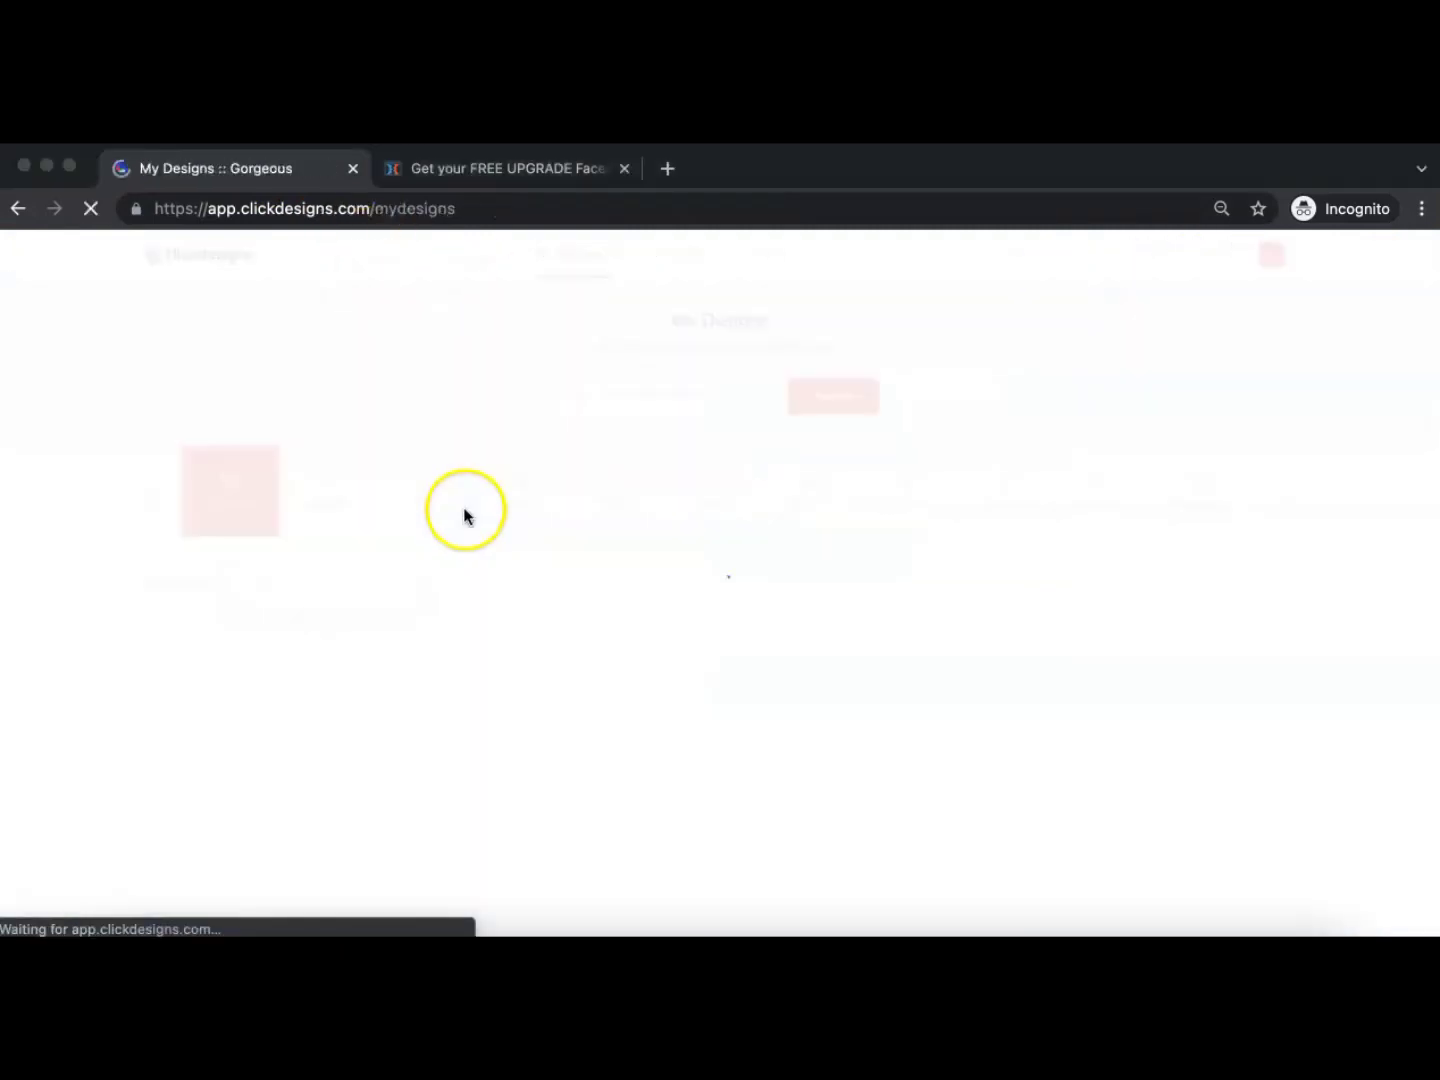
left_click(459, 257)
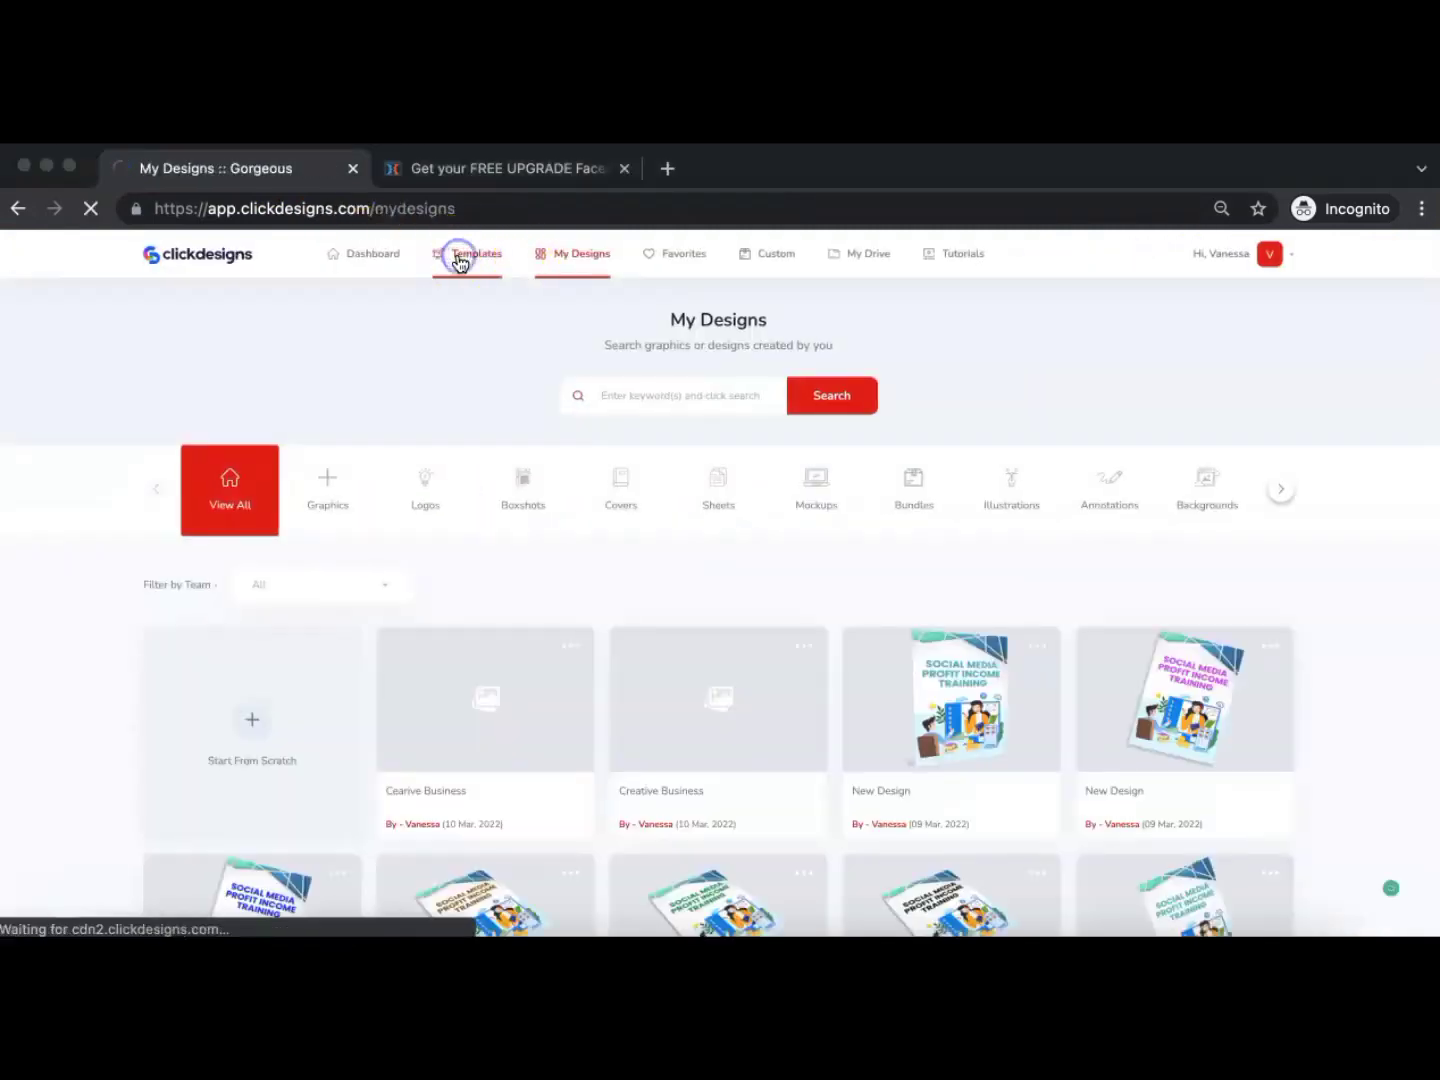
left_click(1111, 476)
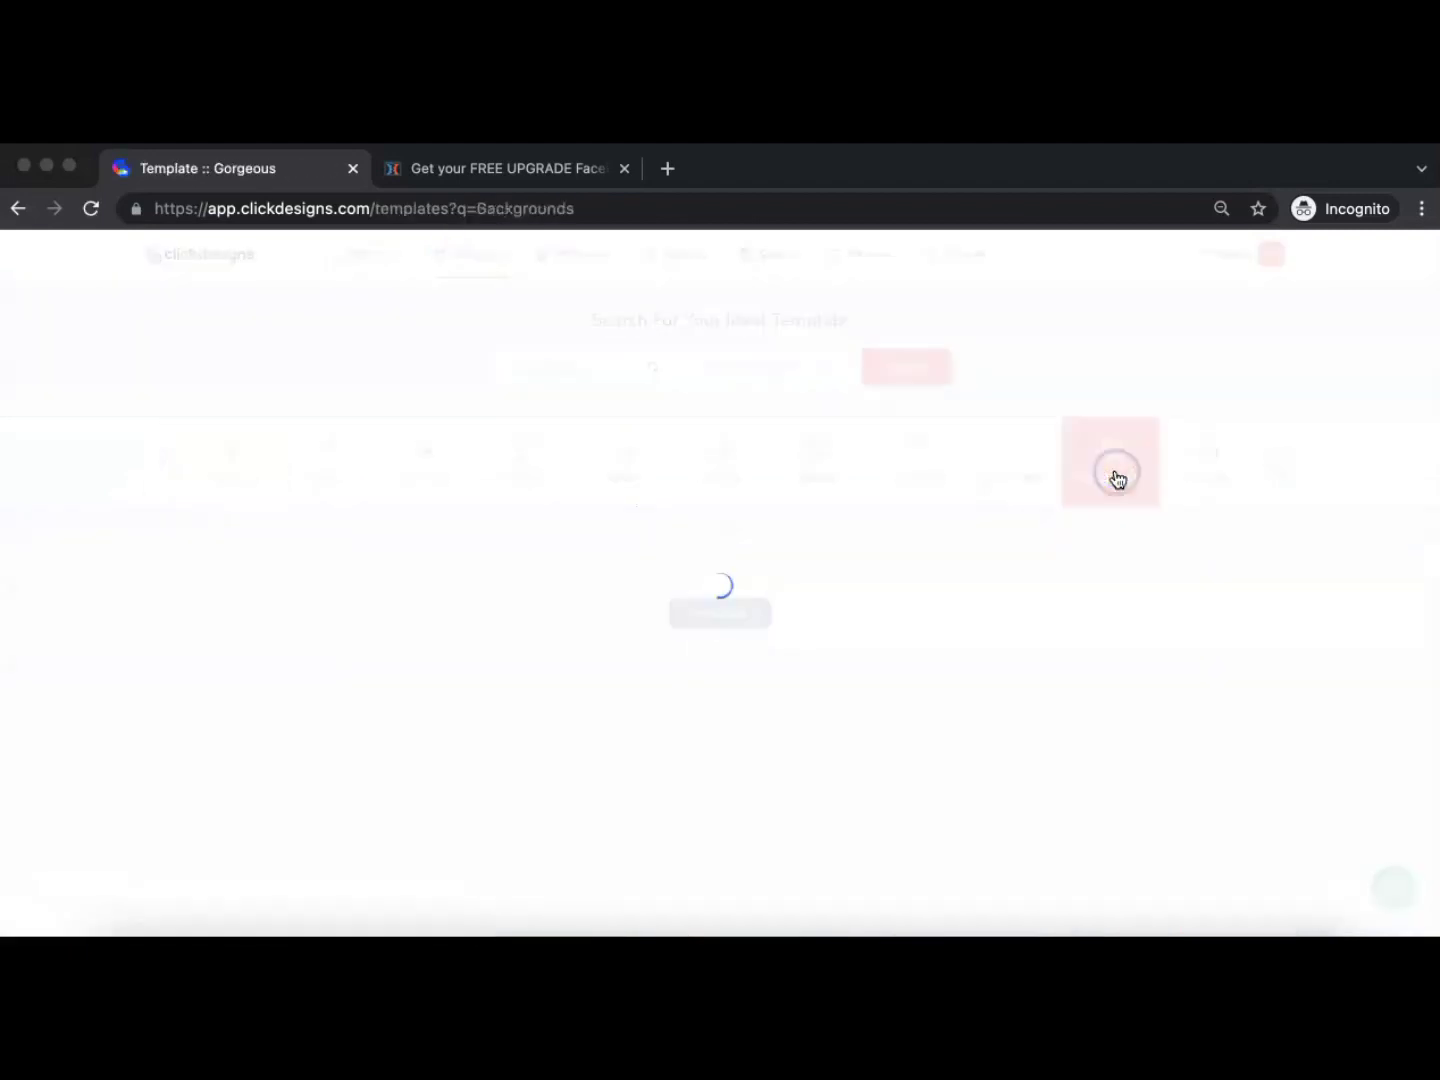
Load more background templates and use the white one with faint purple and red side glows, titling the design "Section 1"
scroll(580, 734, "down", 5)
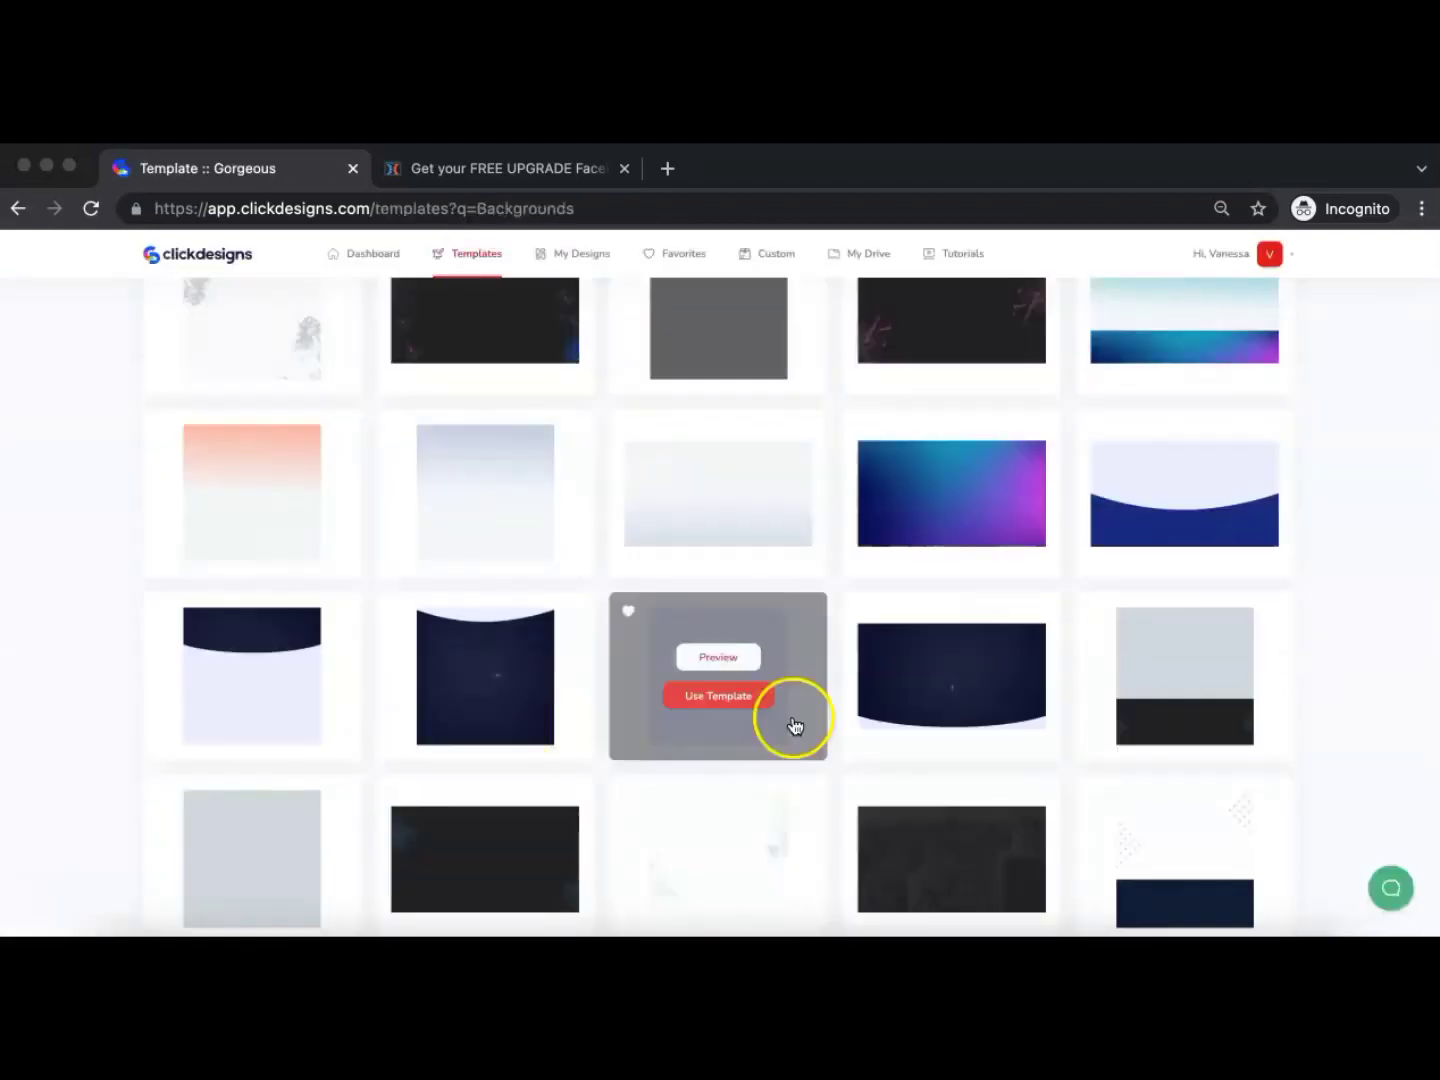
scroll(741, 800, "down", 1)
left_click(706, 882)
scroll(890, 680, "down", 4)
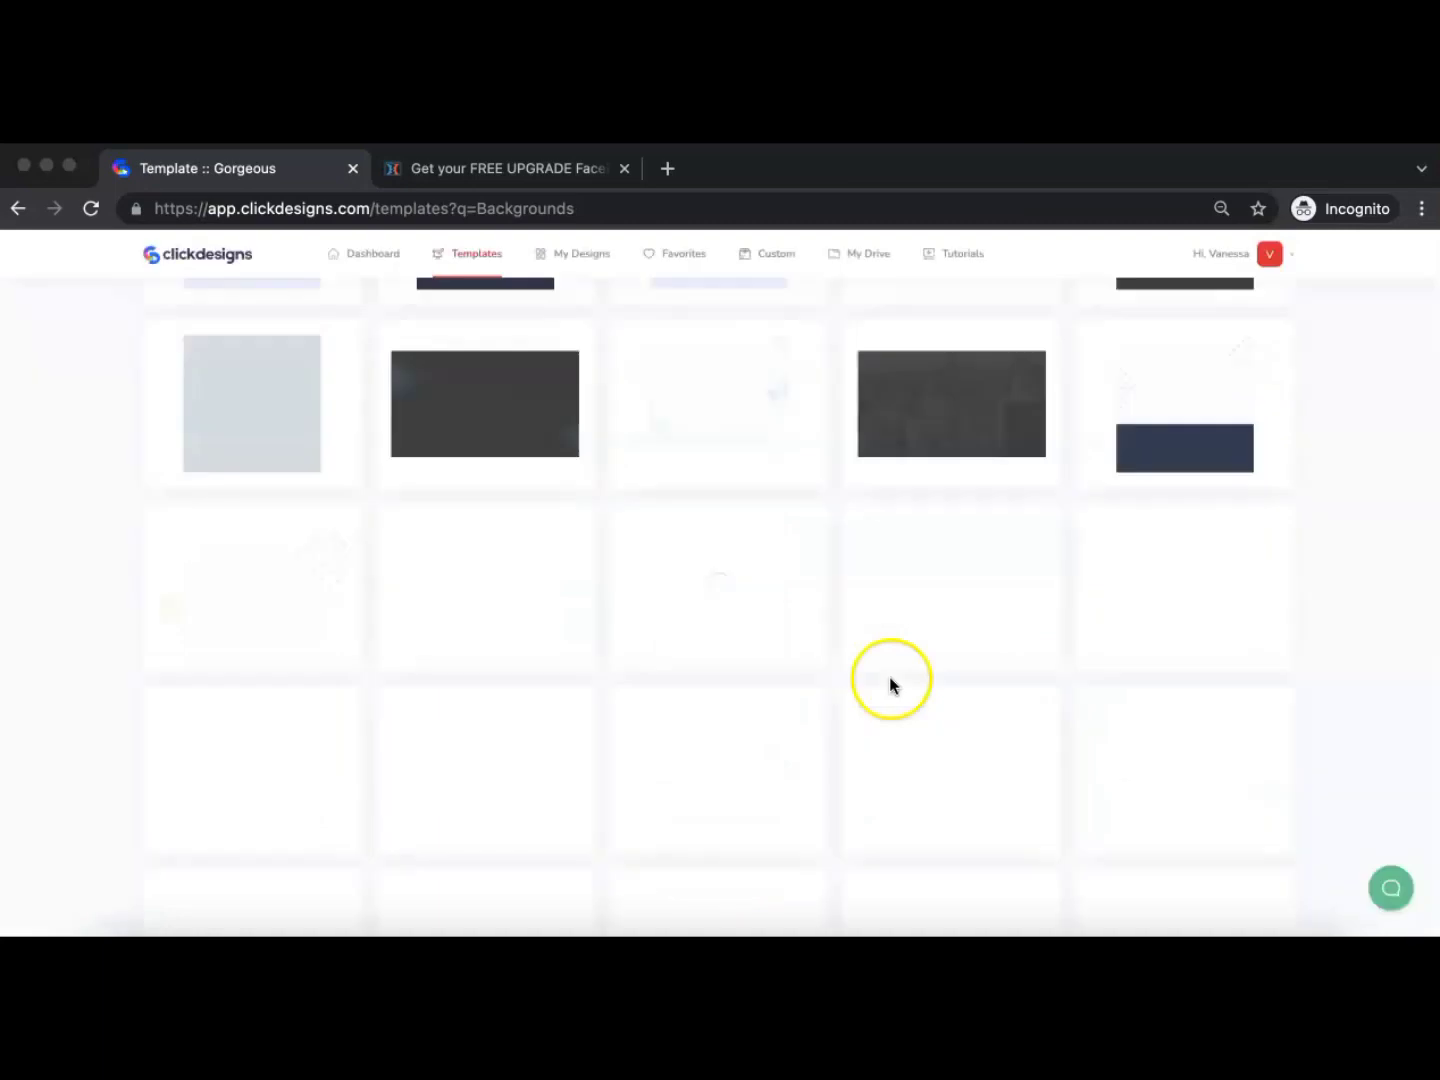
scroll(889, 680, "down", 6)
scroll(855, 671, "up", 4)
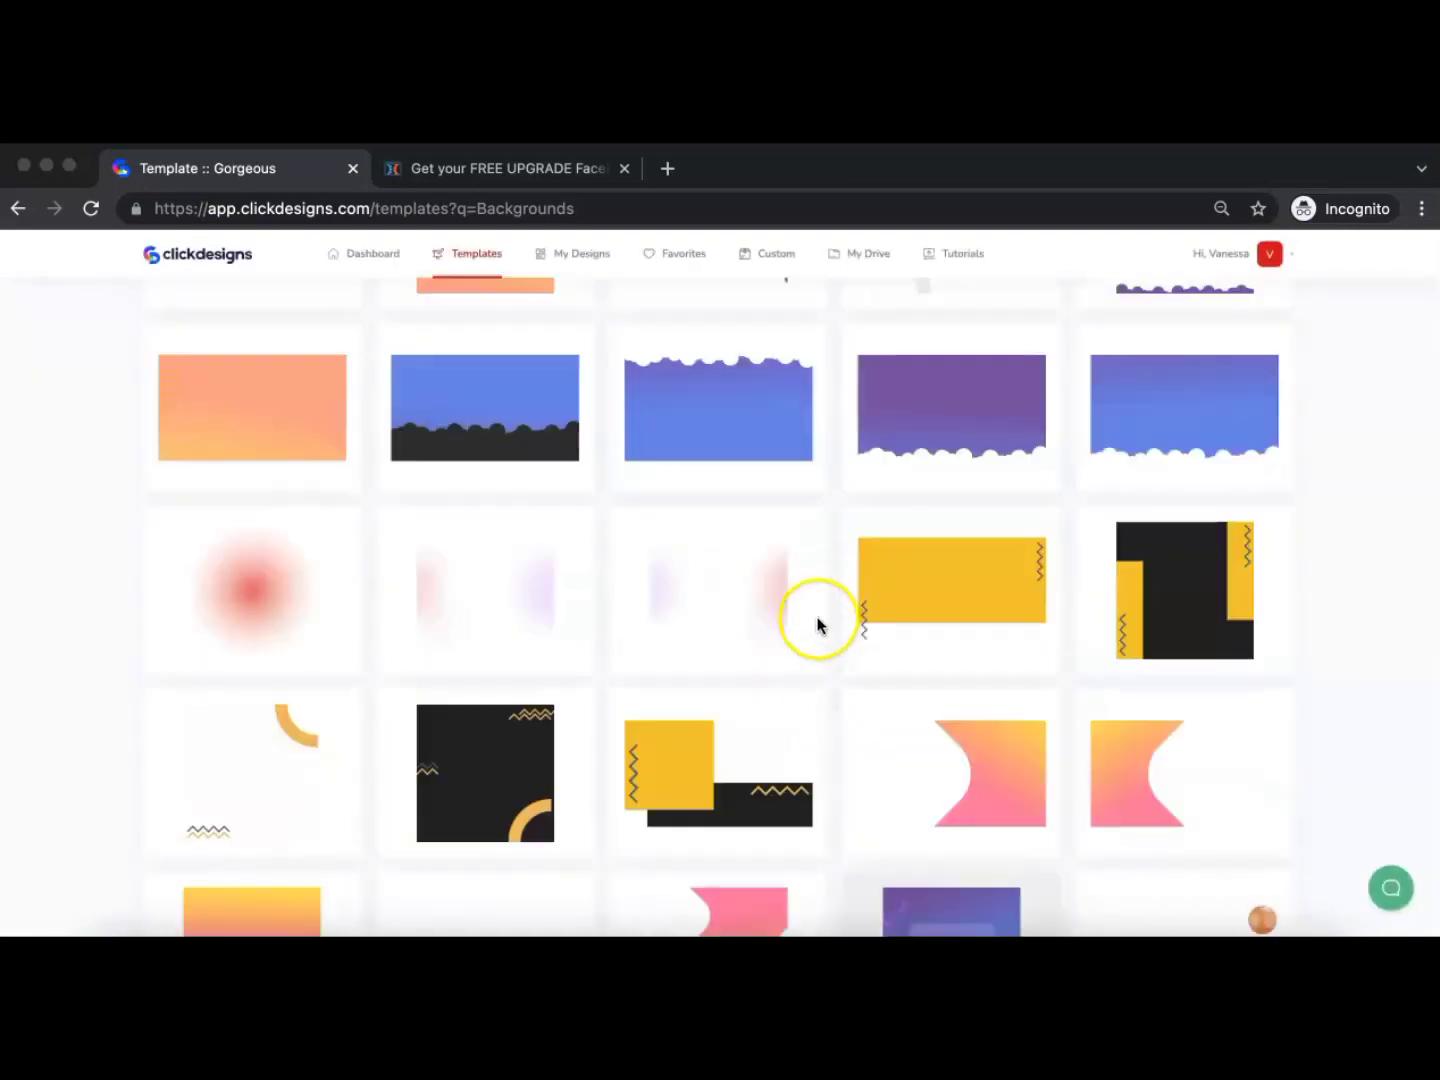
scroll(817, 625, "up", 3)
scroll(810, 800, "down", 6)
scroll(748, 851, "up", 1)
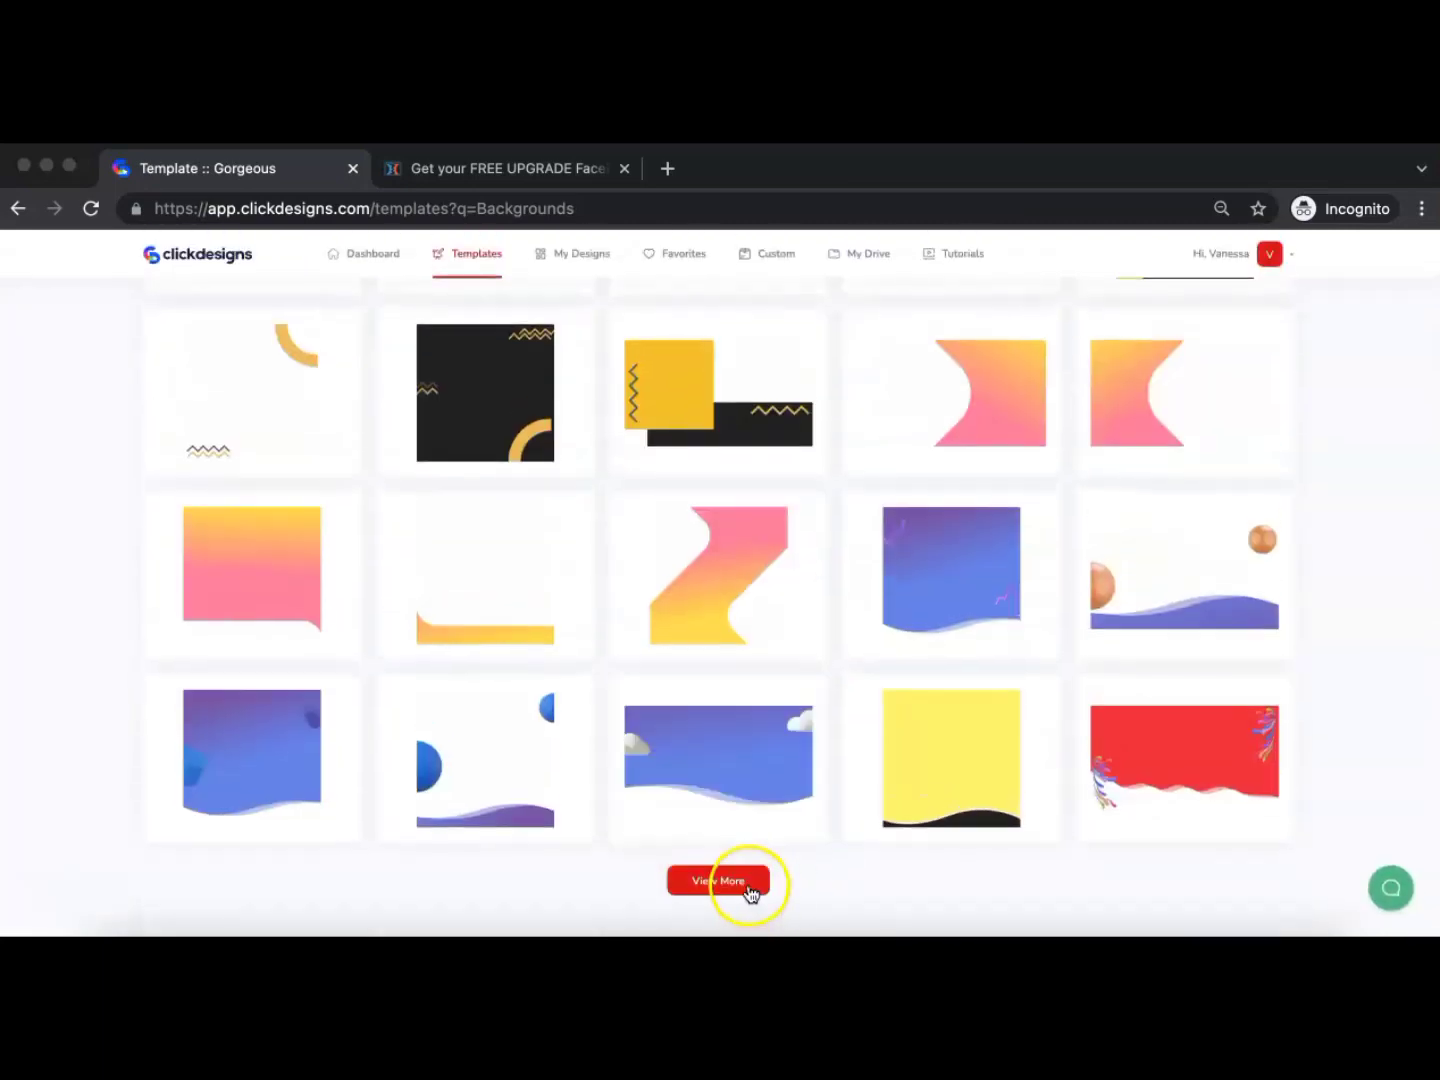
left_click(749, 885)
scroll(731, 800, "up", 5)
left_click(666, 757)
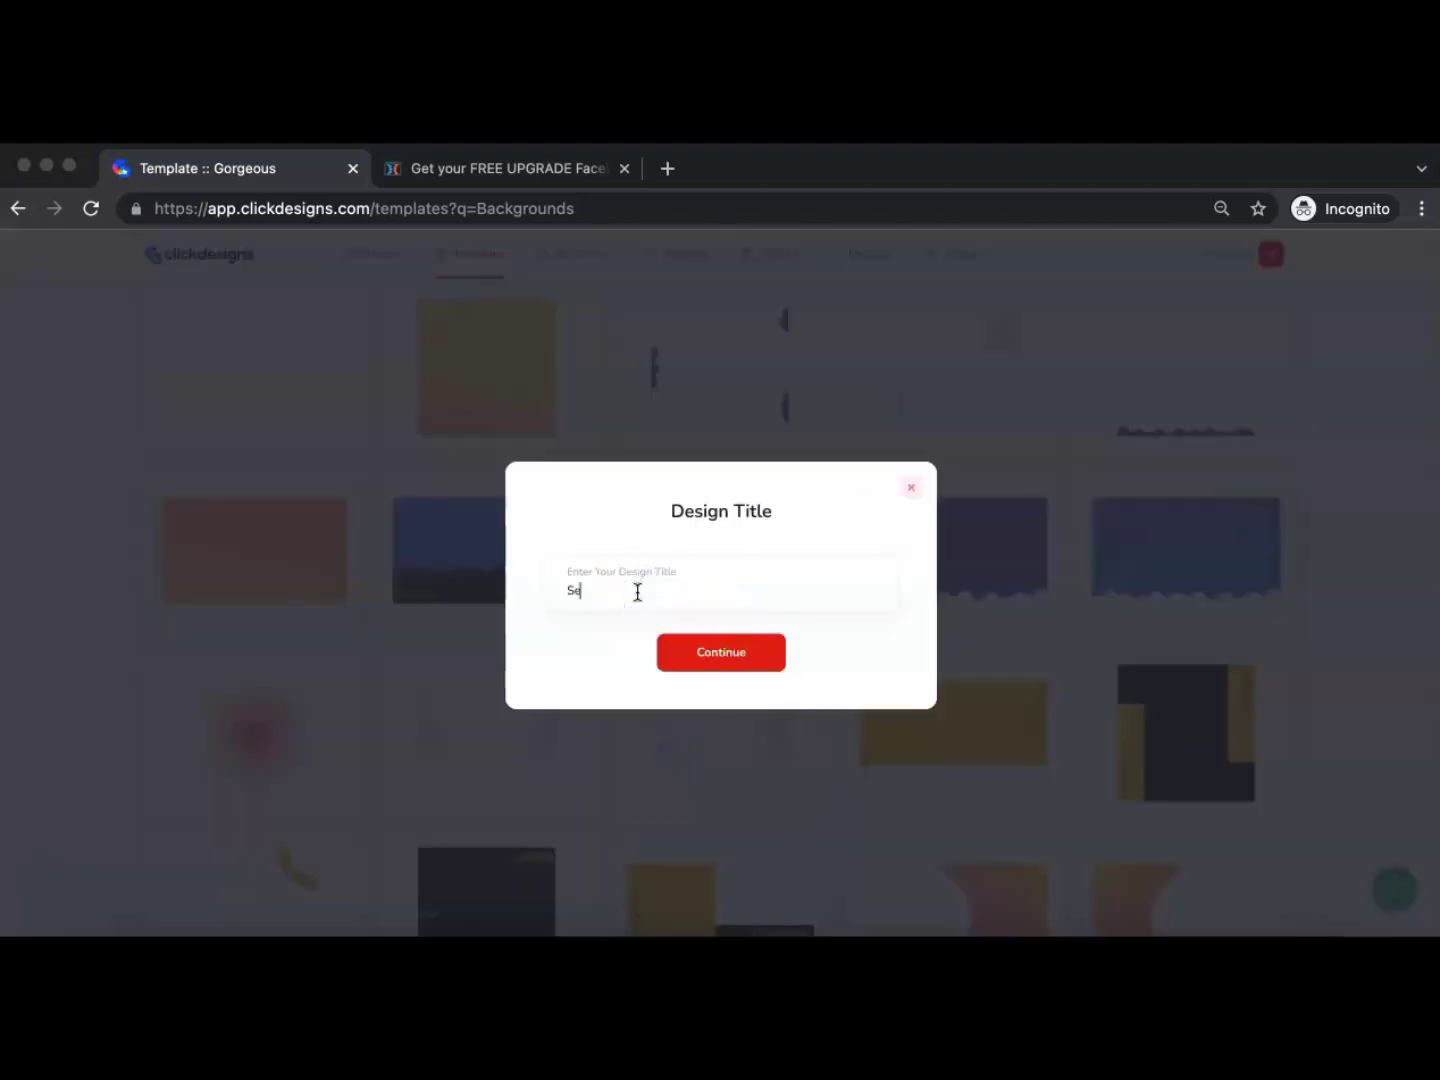
left_click(734, 654)
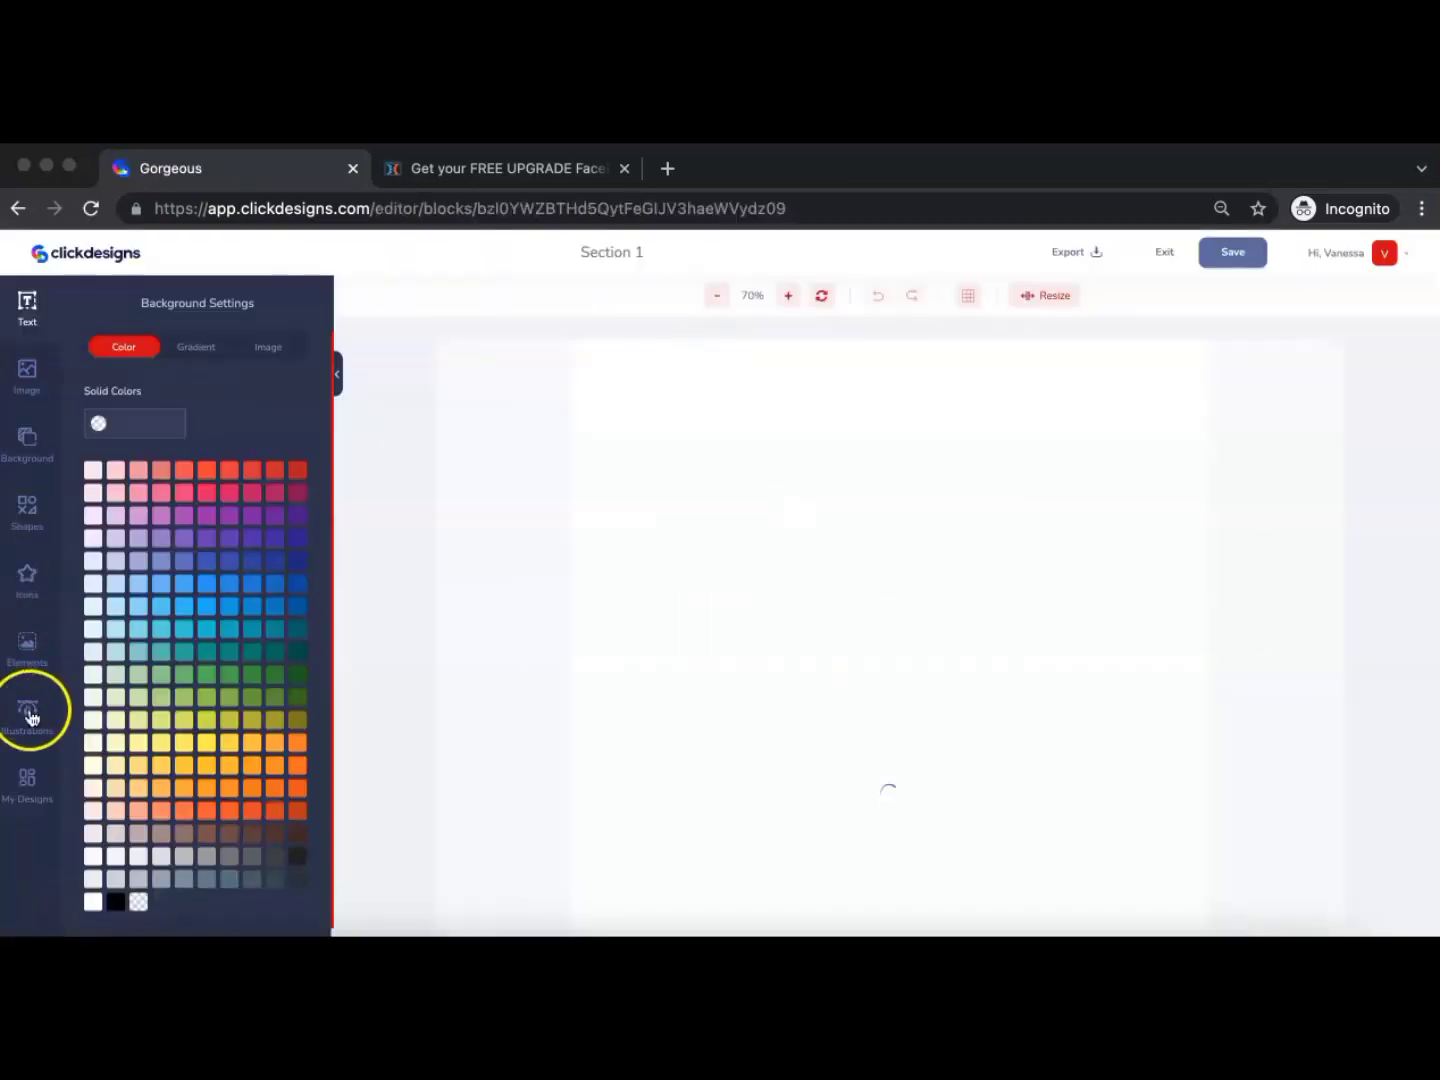
Insert the lightbulb rocket illustration with the gear, coins, and target onto the background
left_click(29, 712)
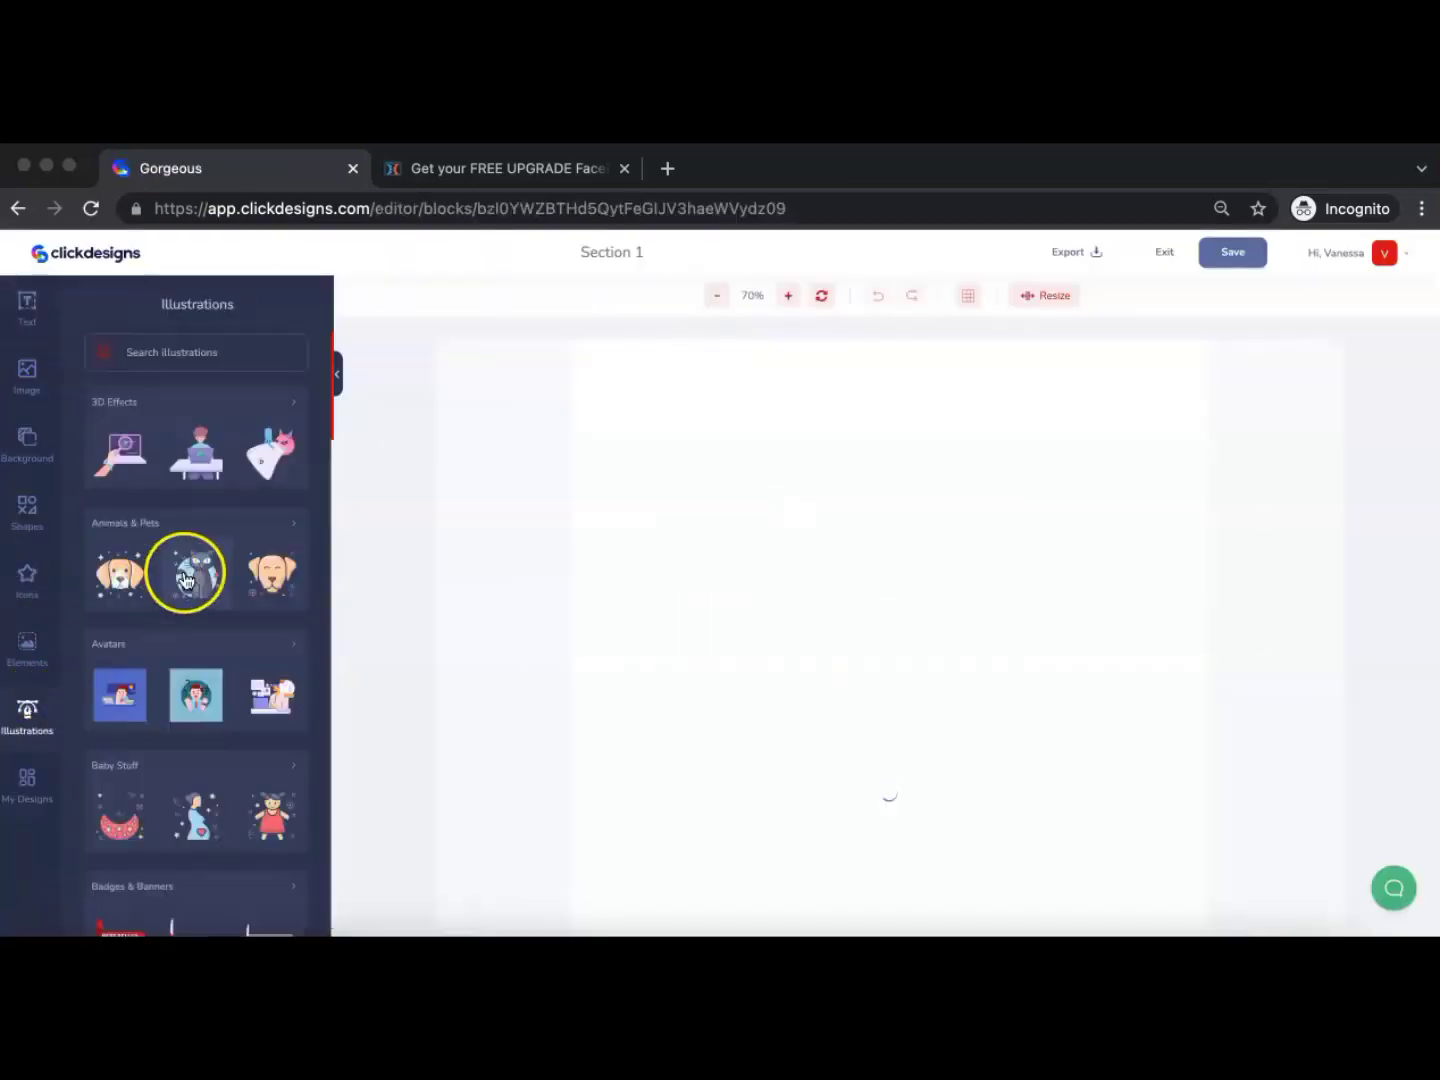
scroll(185, 570, "down", 1)
scroll(184, 712, "down", 5)
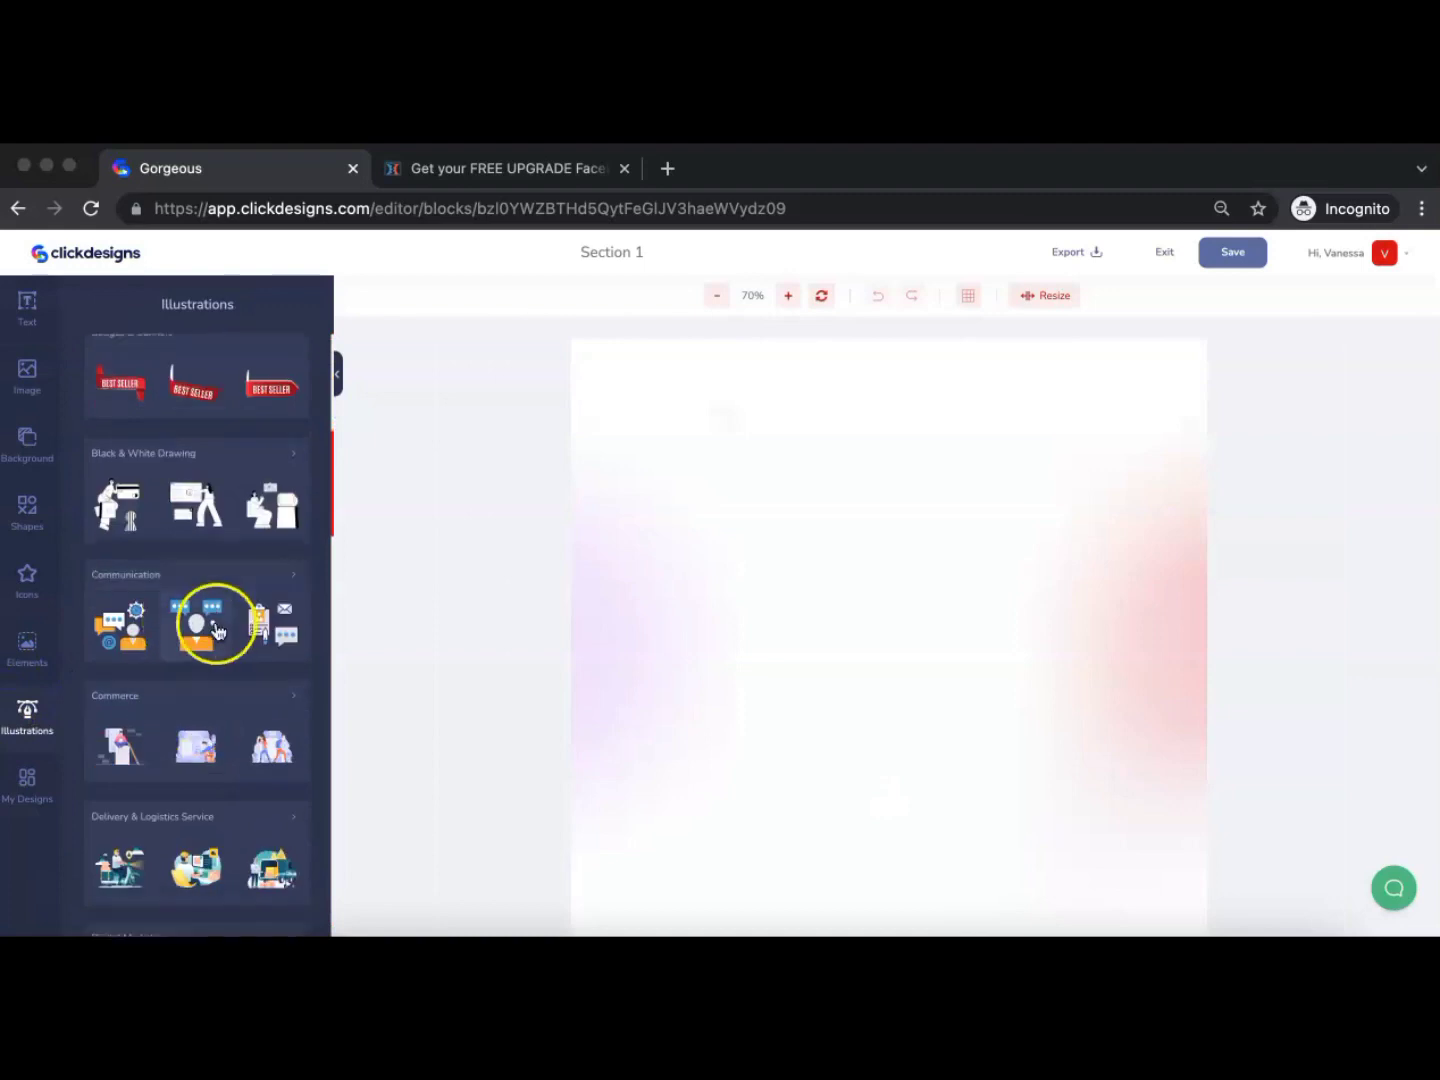
scroll(194, 600, "up", 6)
left_click(167, 361)
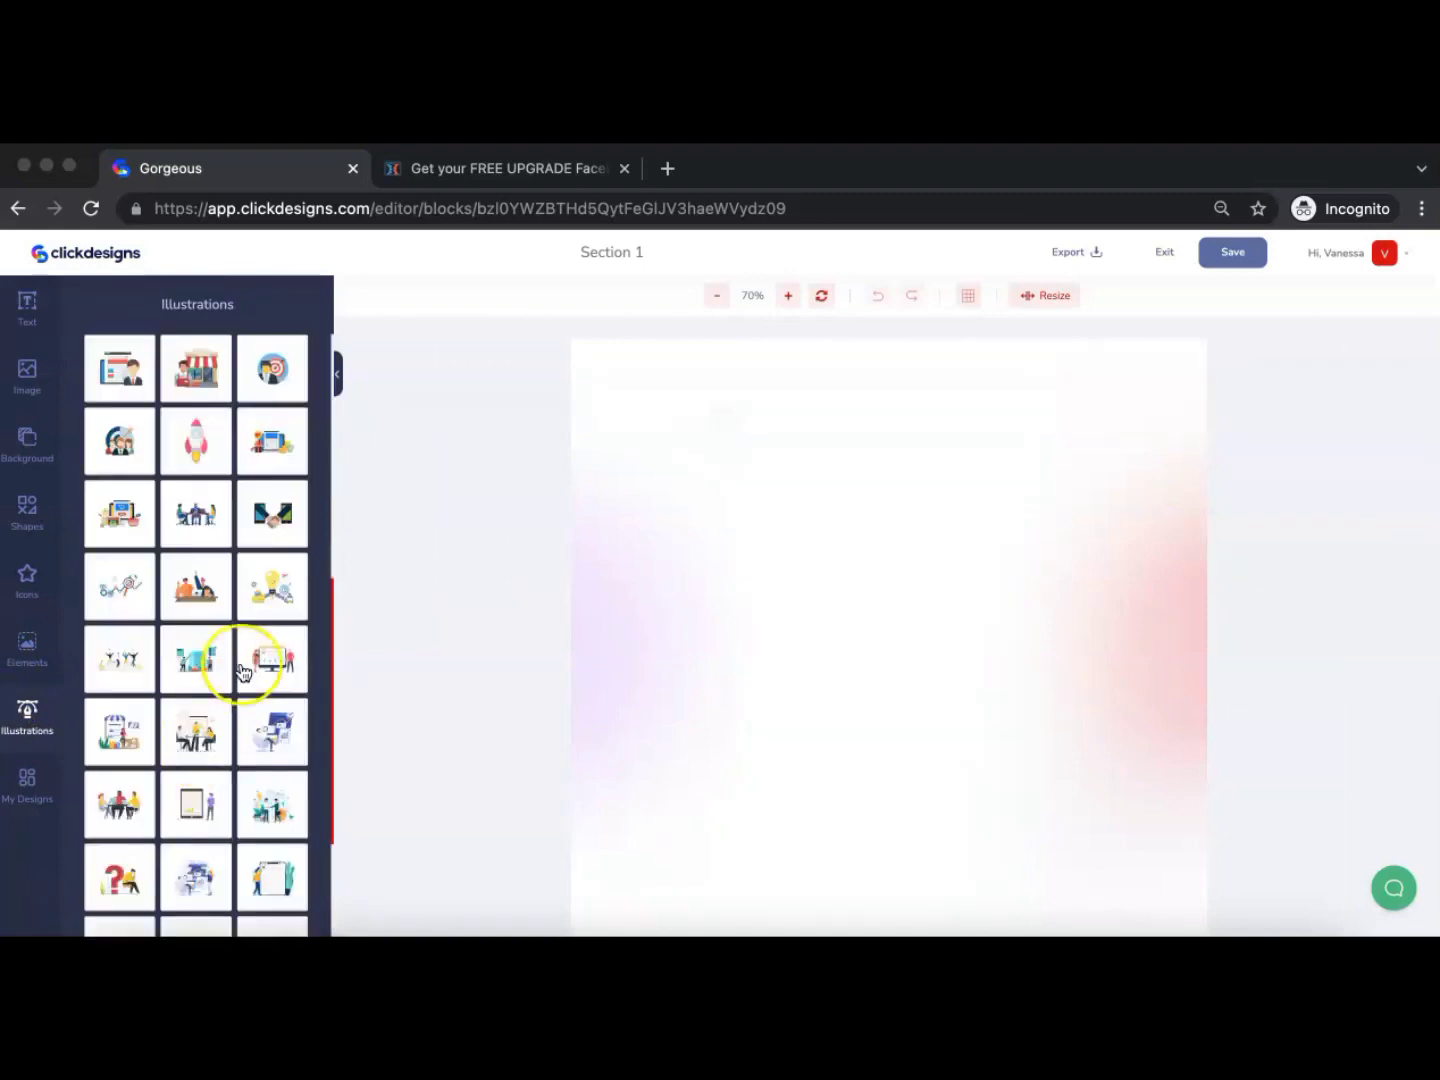
left_click(264, 592)
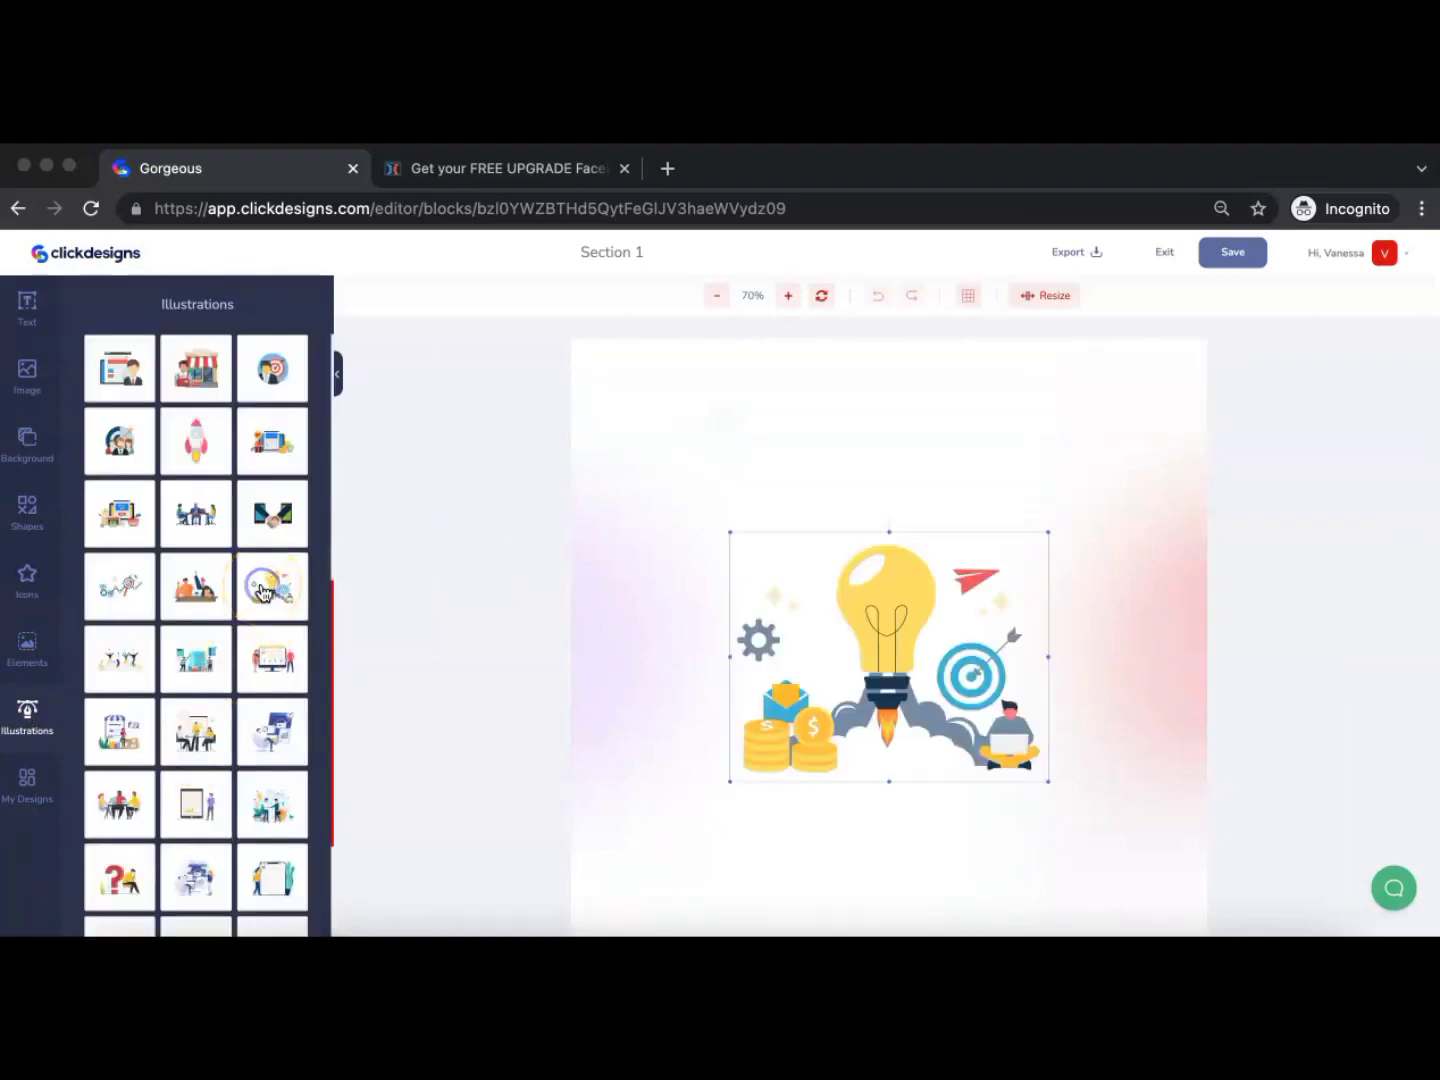
Shrink the lightbulb illustration, place it in the canvas's lower-left corner, and tilt it slightly clockwise
left_click_drag(988, 489, 817, 689)
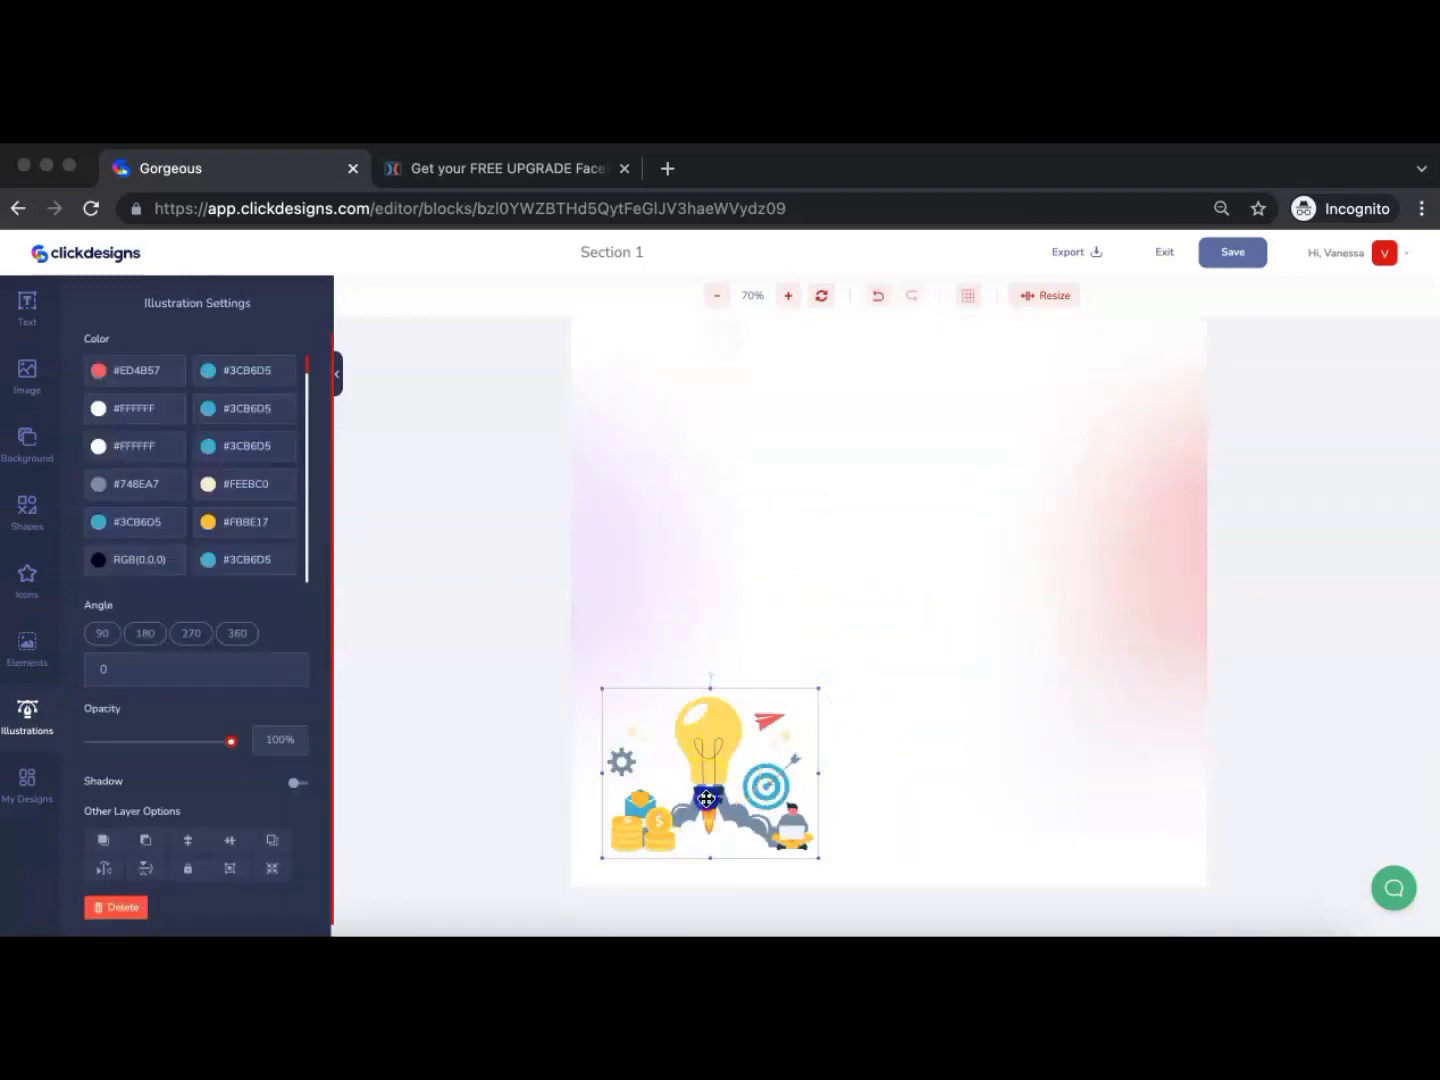
left_click_drag(679, 809, 656, 832)
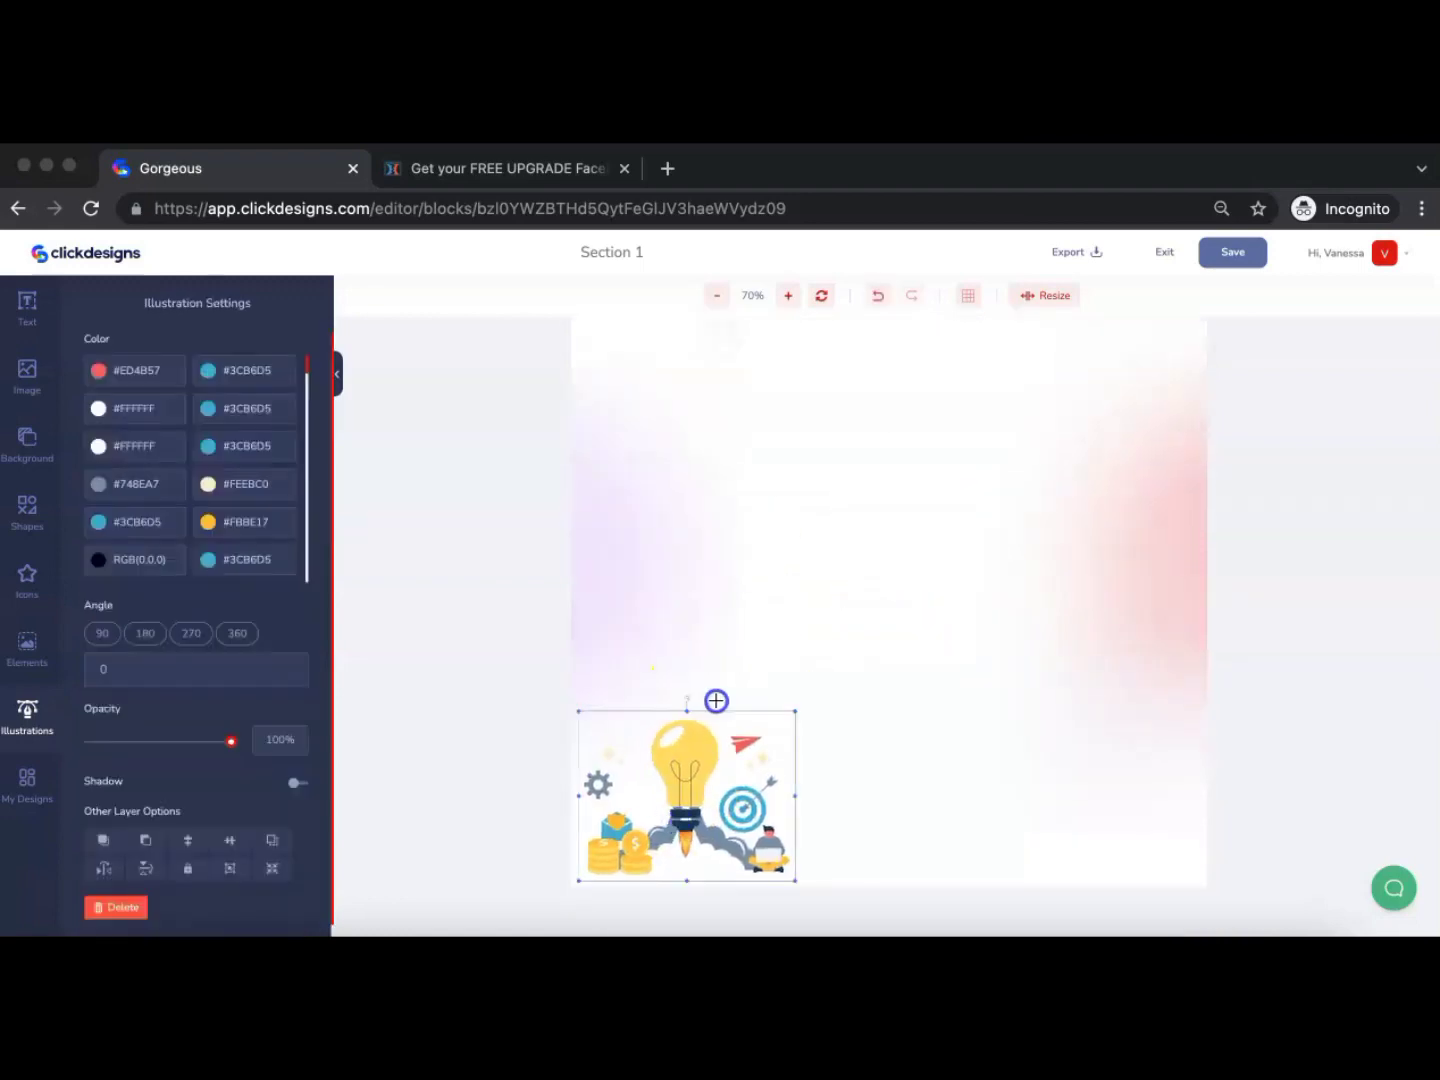
left_click_drag(688, 698, 706, 750)
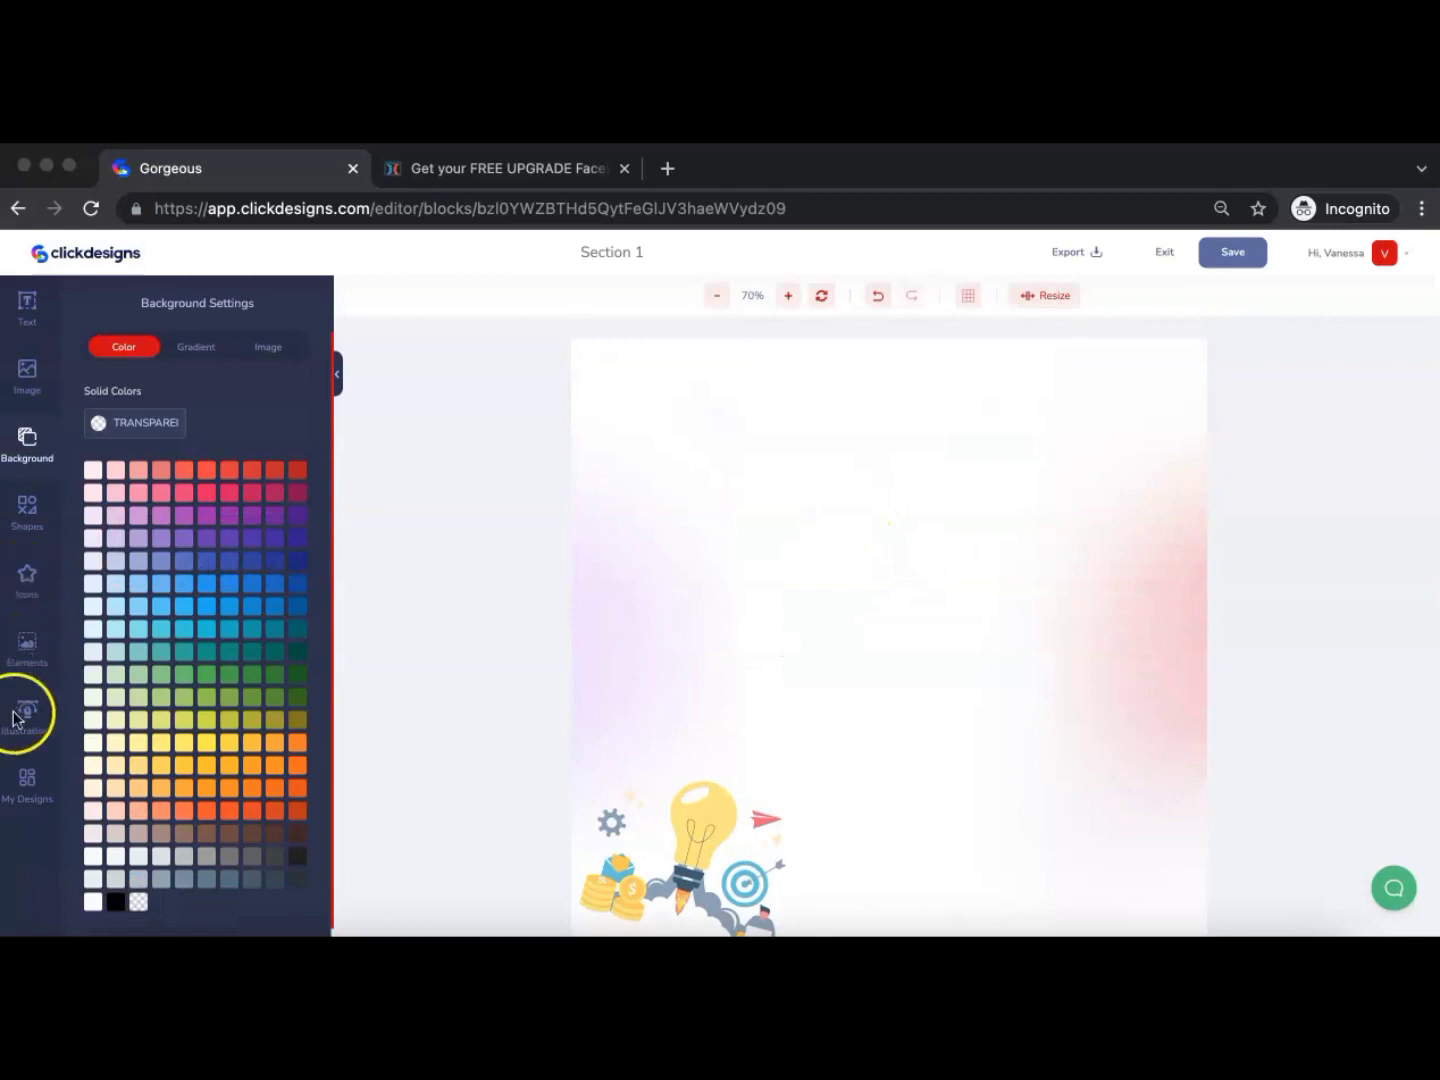
Add the illustration of a rocket on a green growth line, shrunk and placed in the canvas's upper-right corner
left_click(24, 730)
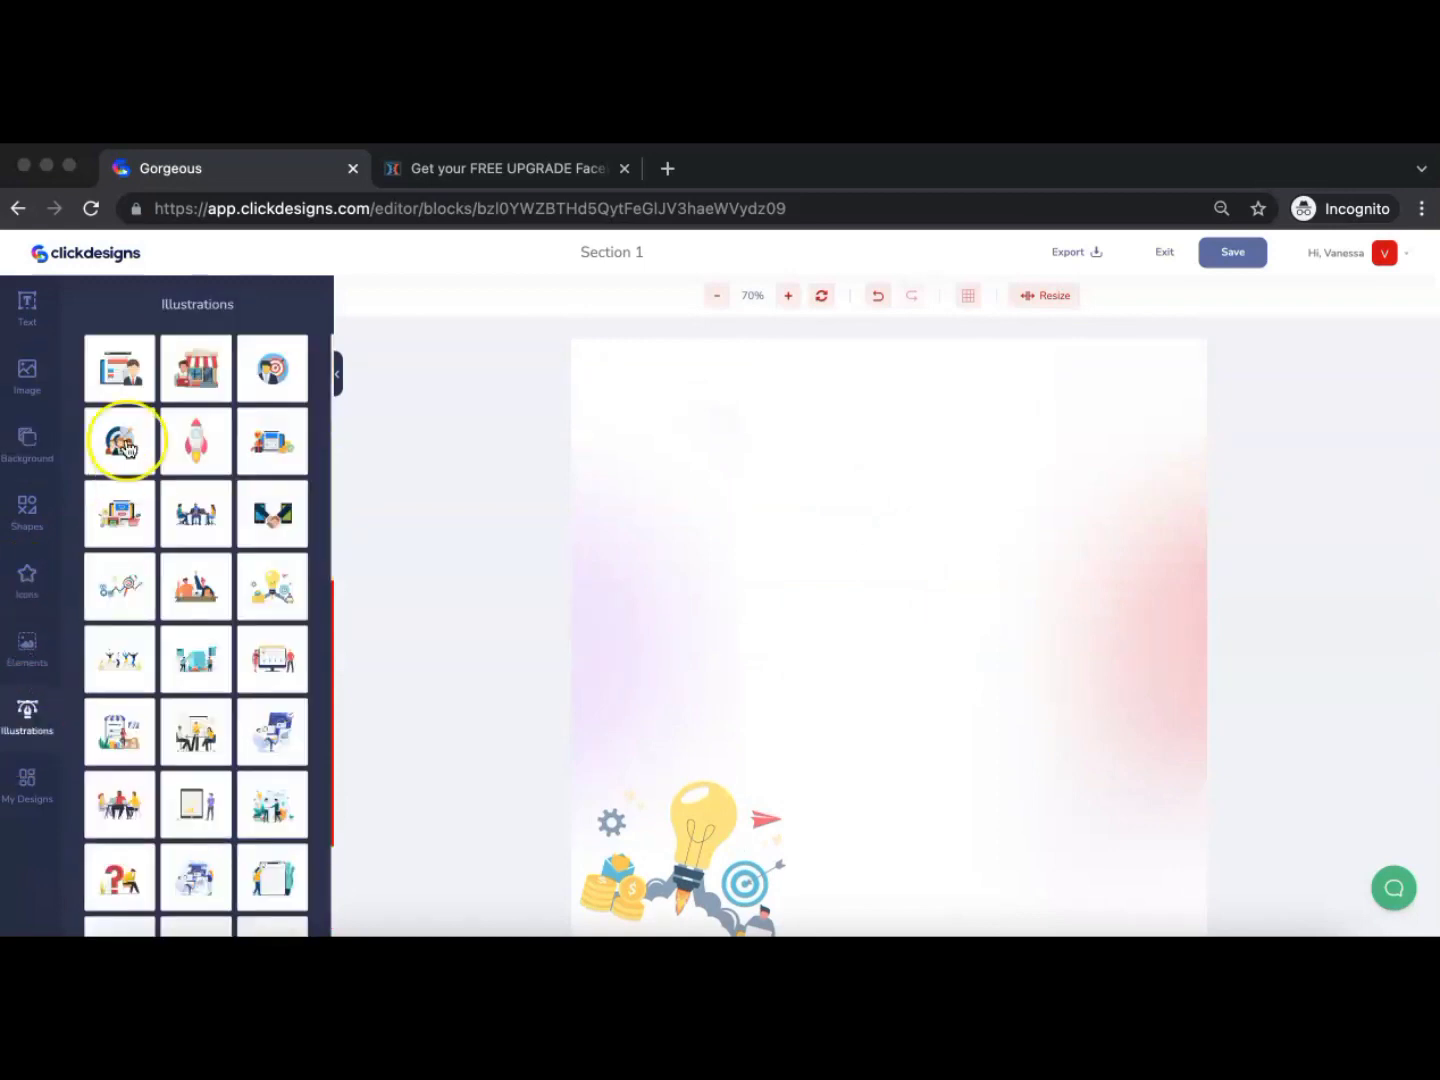
scroll(201, 585, "down", 5)
scroll(211, 620, "down", 8)
left_click(120, 589)
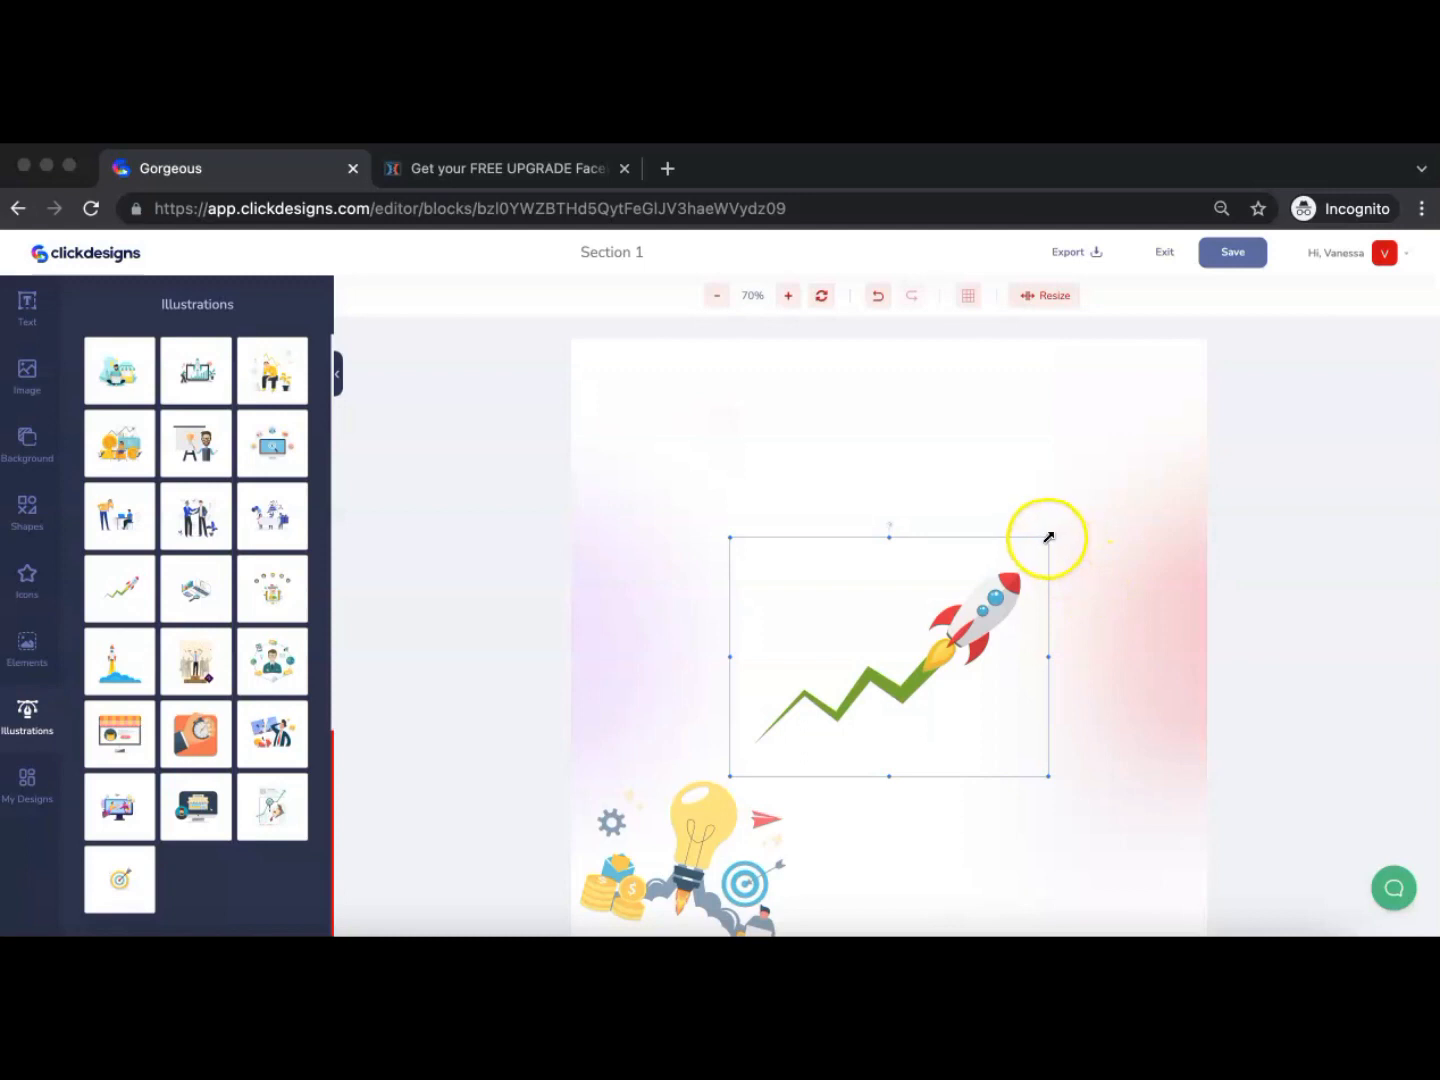
left_click_drag(1048, 537, 905, 646)
left_click_drag(841, 704, 971, 622)
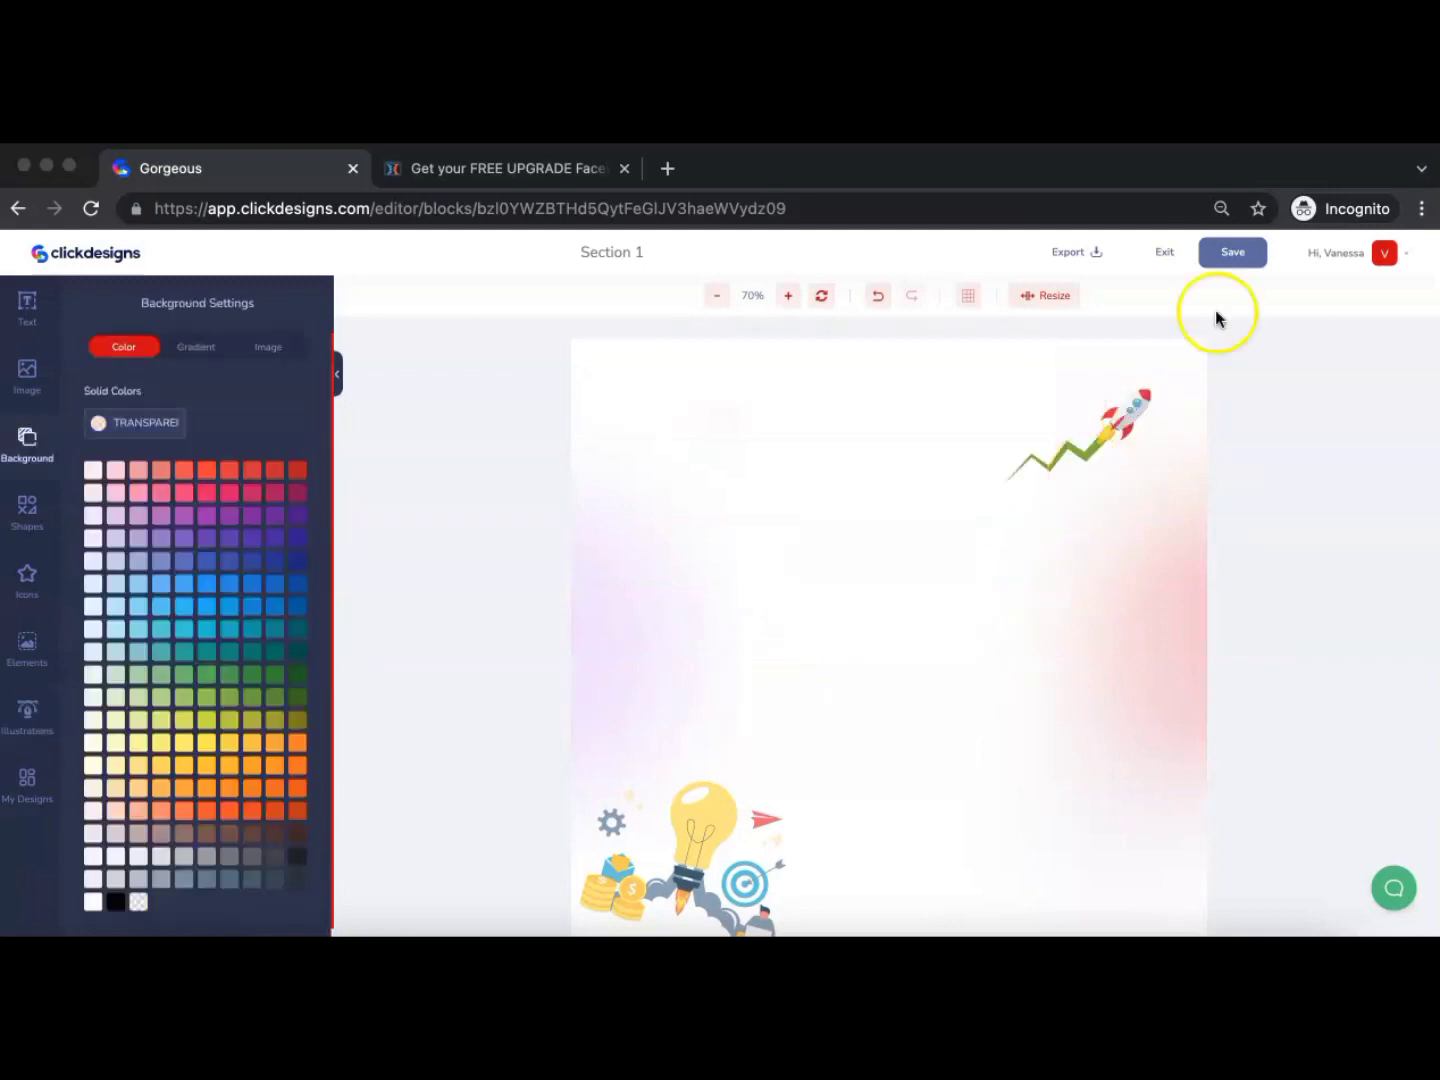
Export the Section 1 design as a PNG and, in the ClickFunnels editor, set it as the top section's background image
left_click(1084, 260)
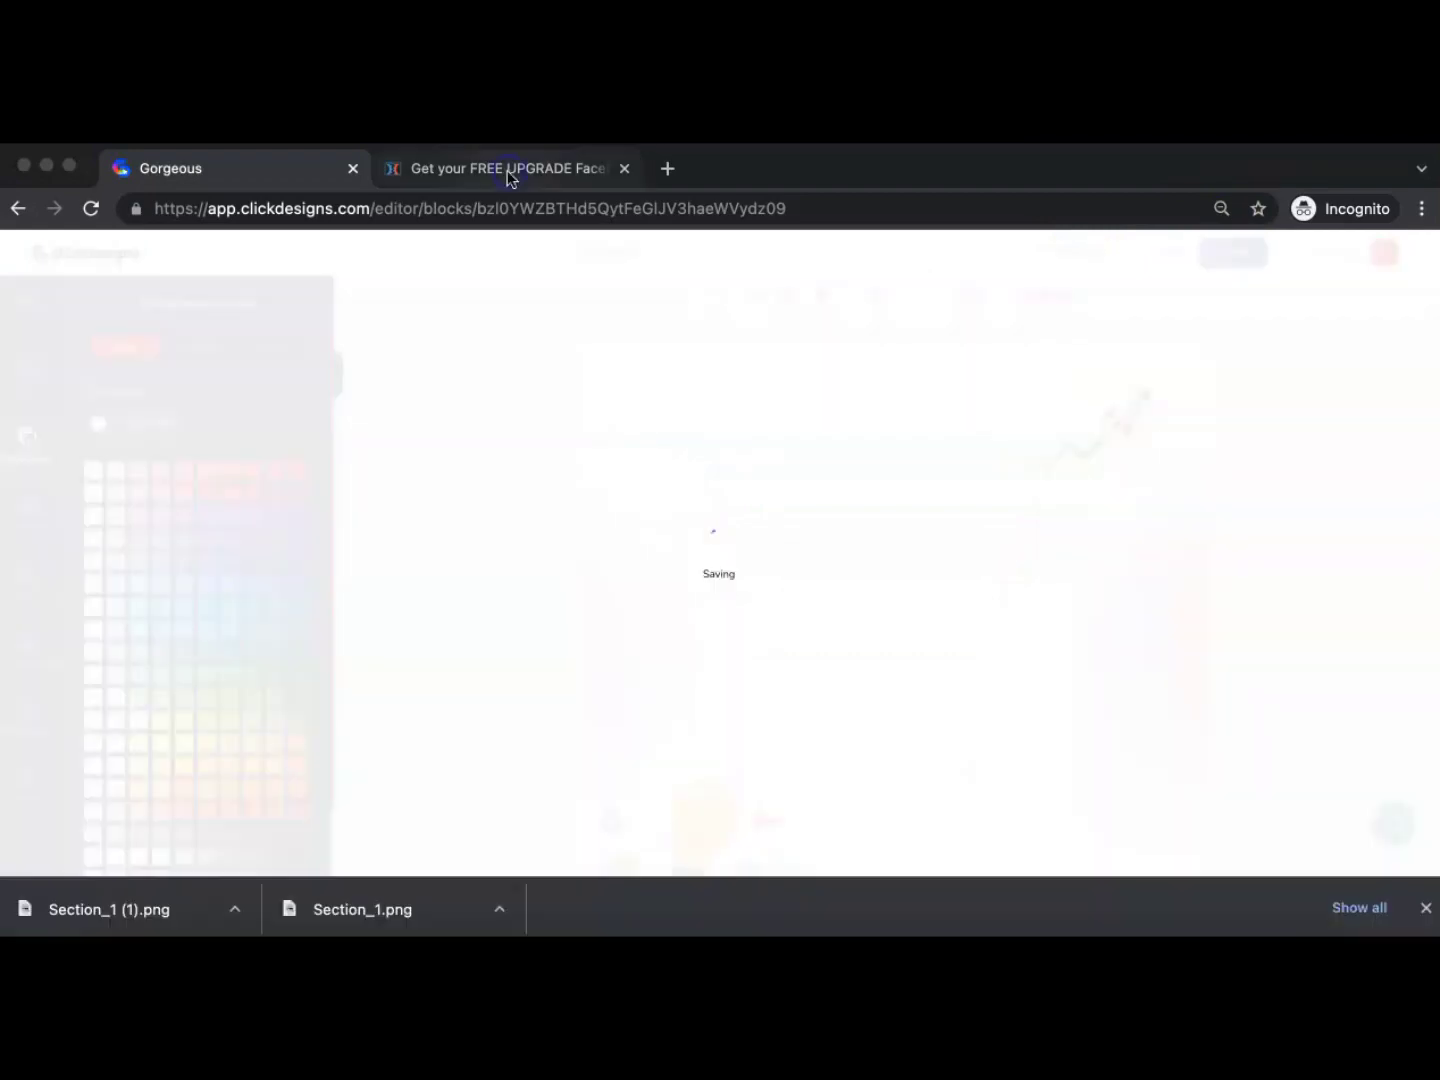
left_click(507, 170)
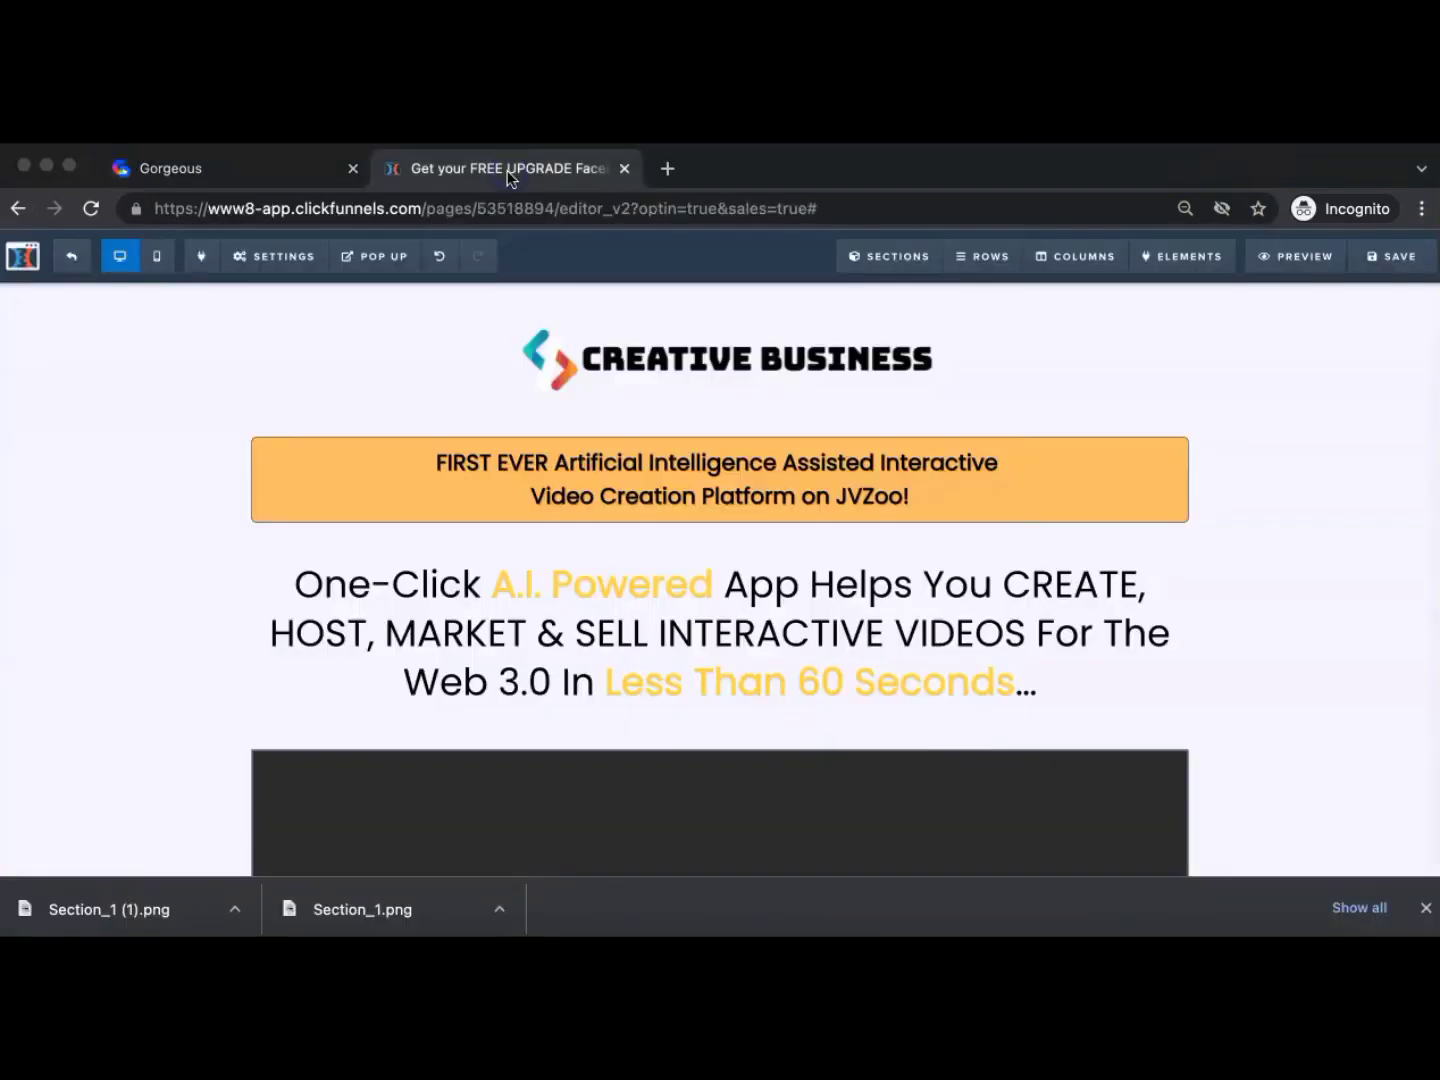
scroll(1361, 480, "up", 1)
left_click(1424, 301)
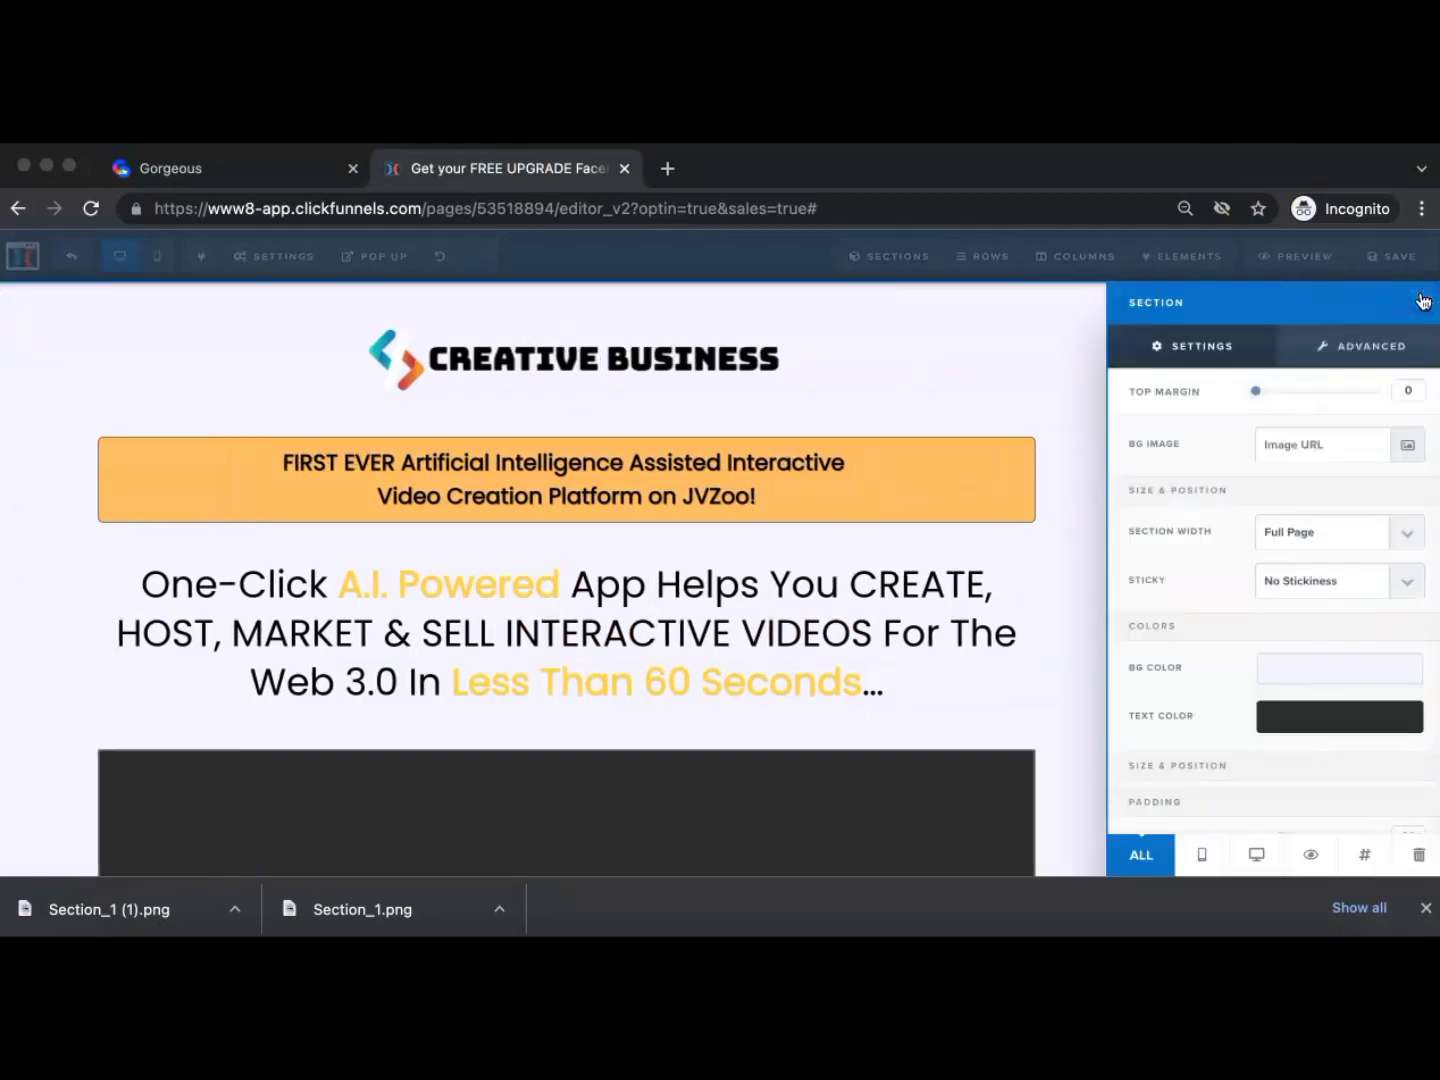
left_click(1402, 445)
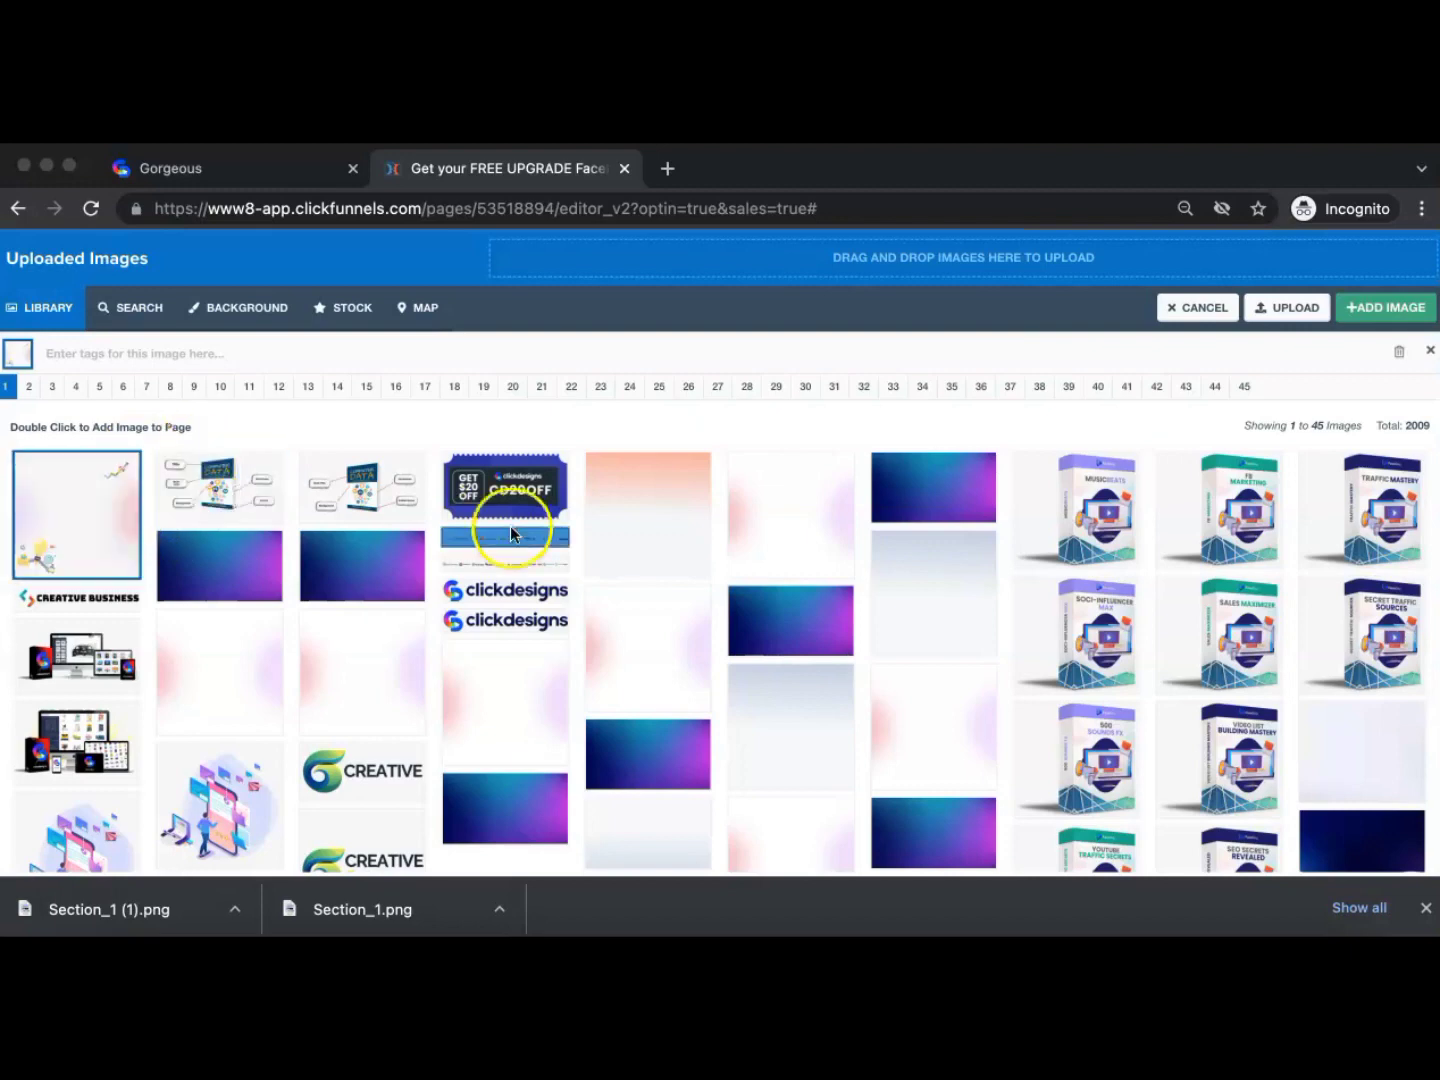
left_click(1386, 318)
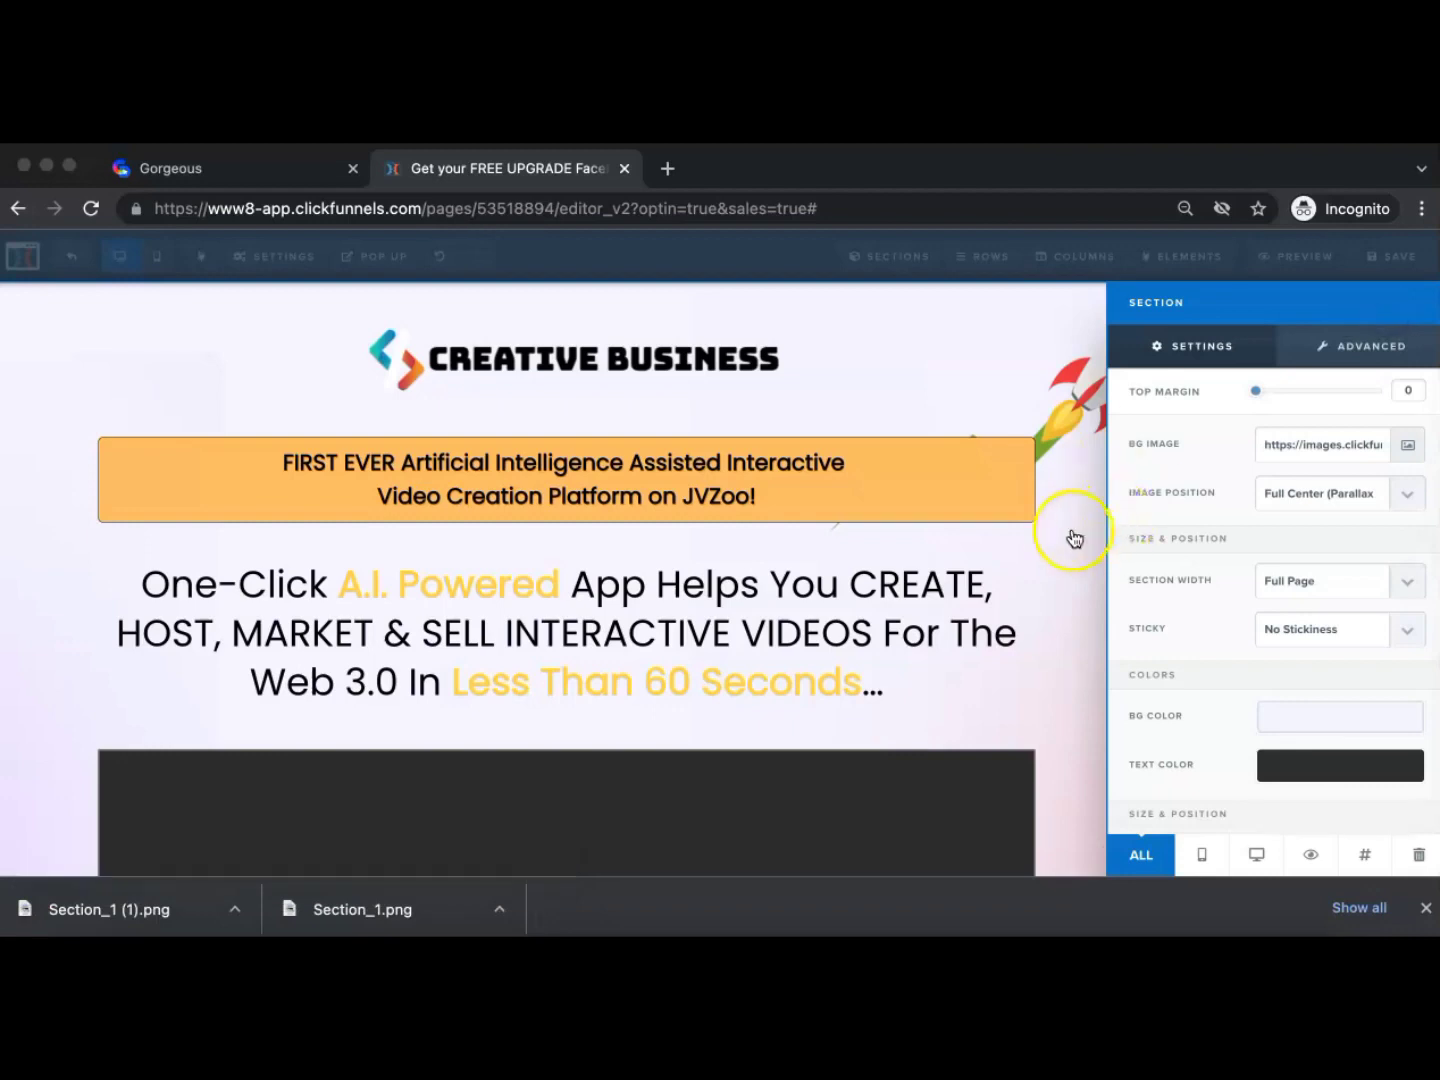
left_click(1052, 536)
Examine the section backgrounds down the sales page, through the early bird specials section
scroll(1160, 585, "down", 12)
scroll(1101, 543, "up", 2)
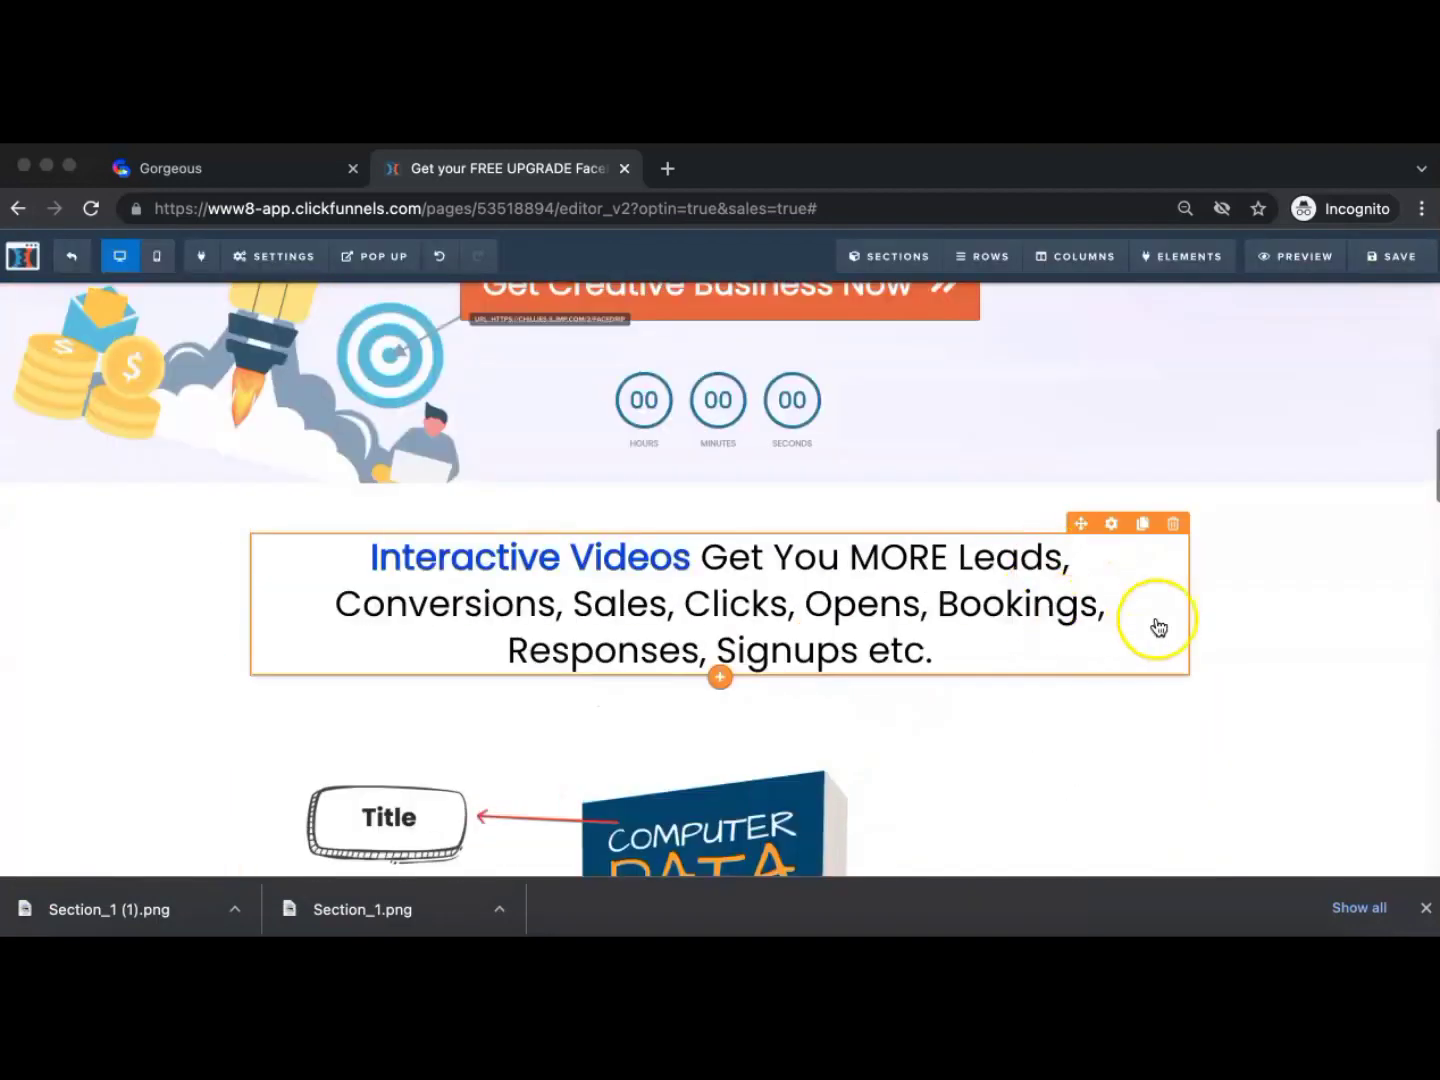
scroll(1157, 626, "down", 2)
scroll(1355, 488, "down", 10)
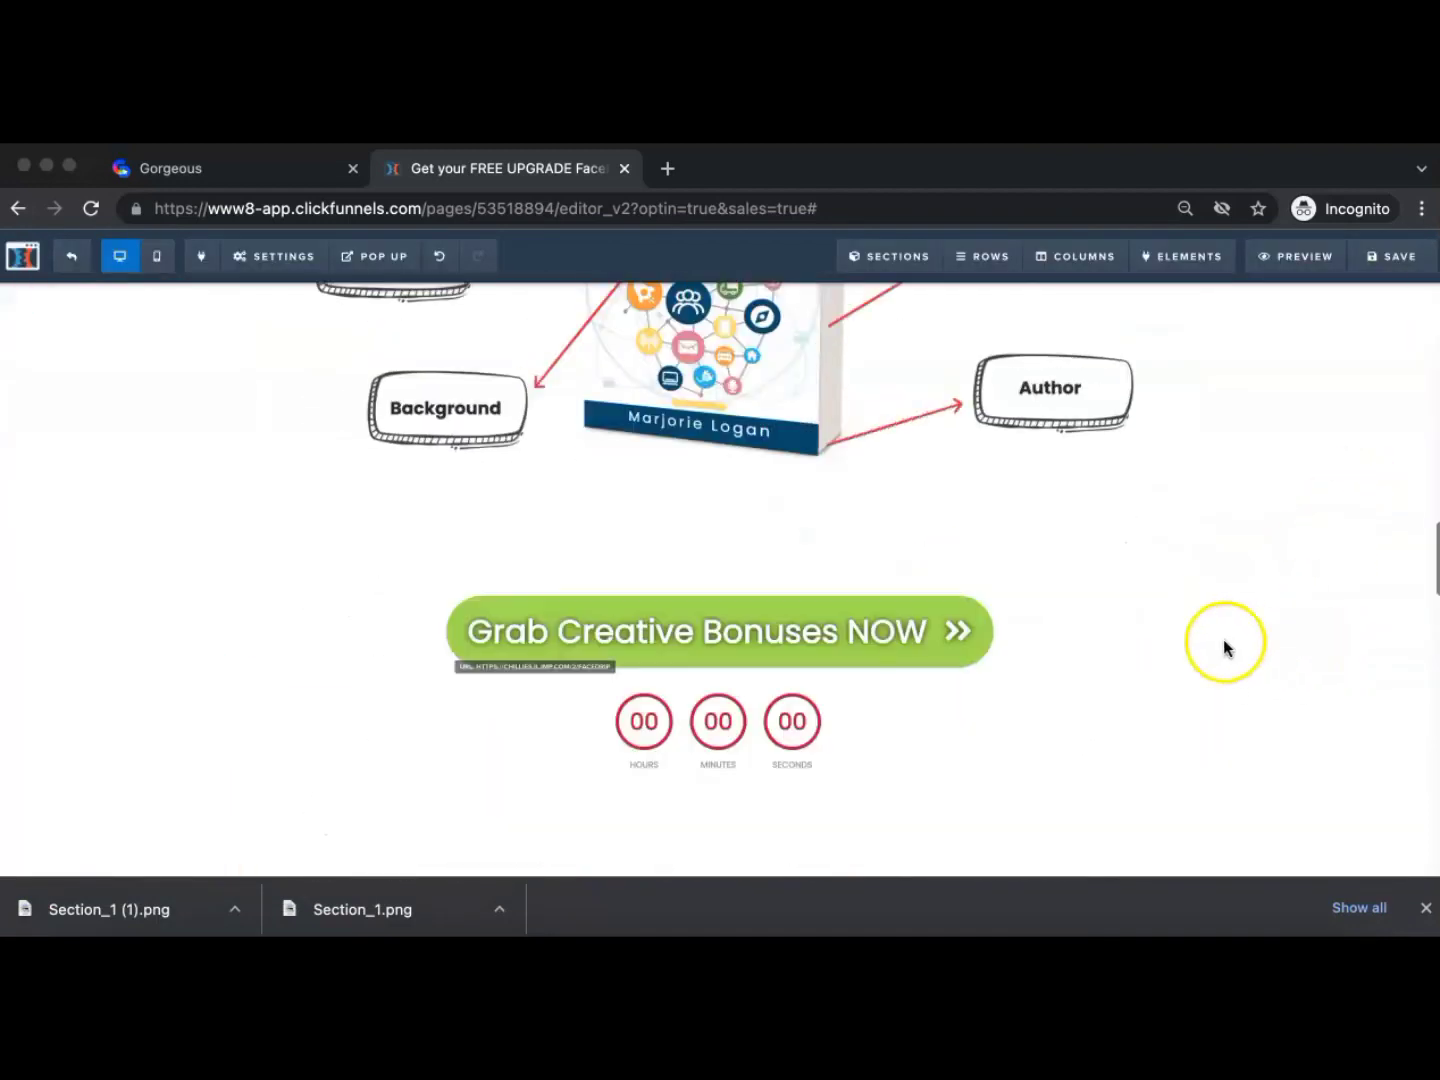
scroll(1270, 678, "down", 8)
scroll(1271, 540, "up", 20)
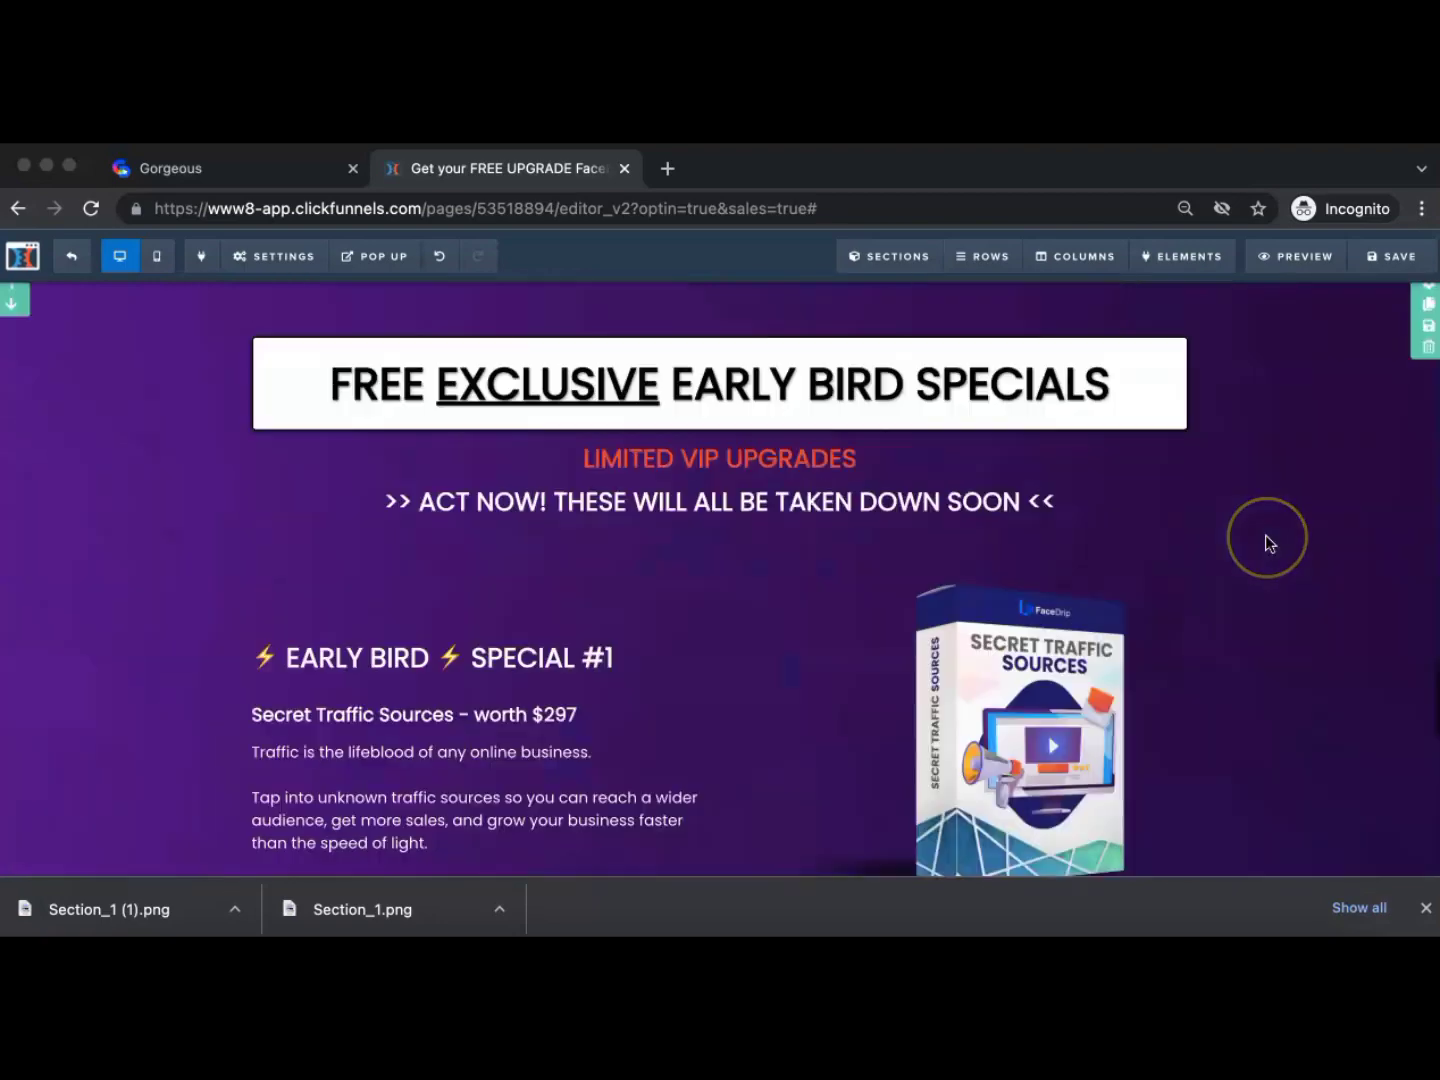
Return to ClickDesigns, leave the Section 1 editor, and open the background themes
left_click(166, 167)
left_click(1167, 253)
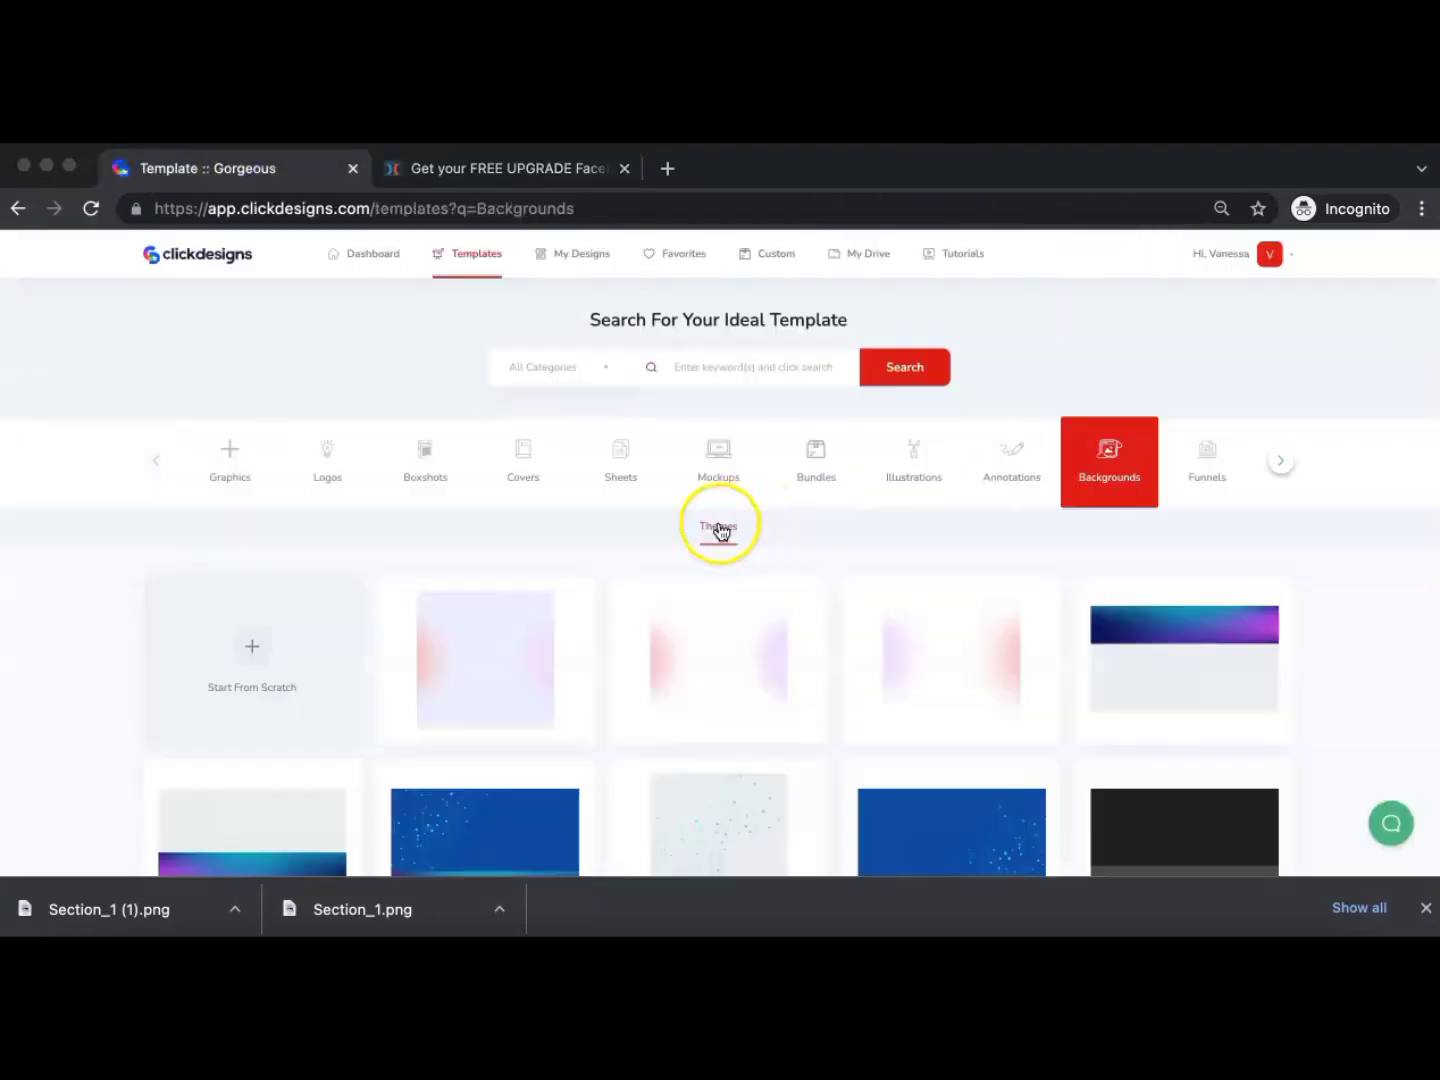
left_click(720, 530)
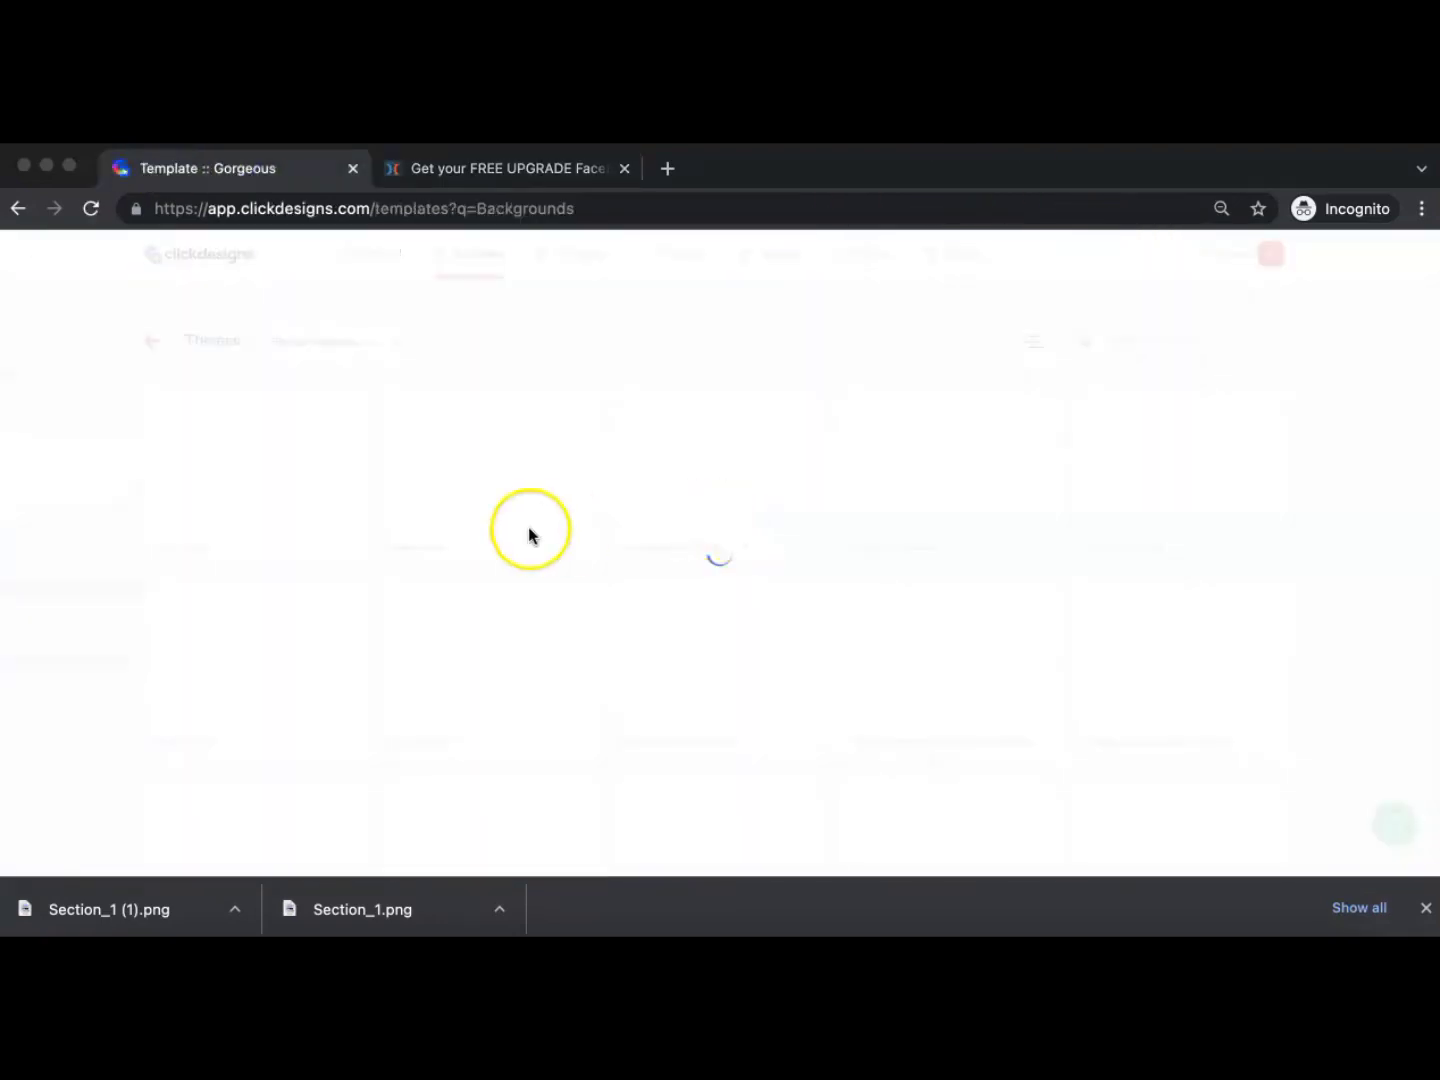
Find Theme_63 among the background themes and start using it
scroll(644, 717, "down", 4)
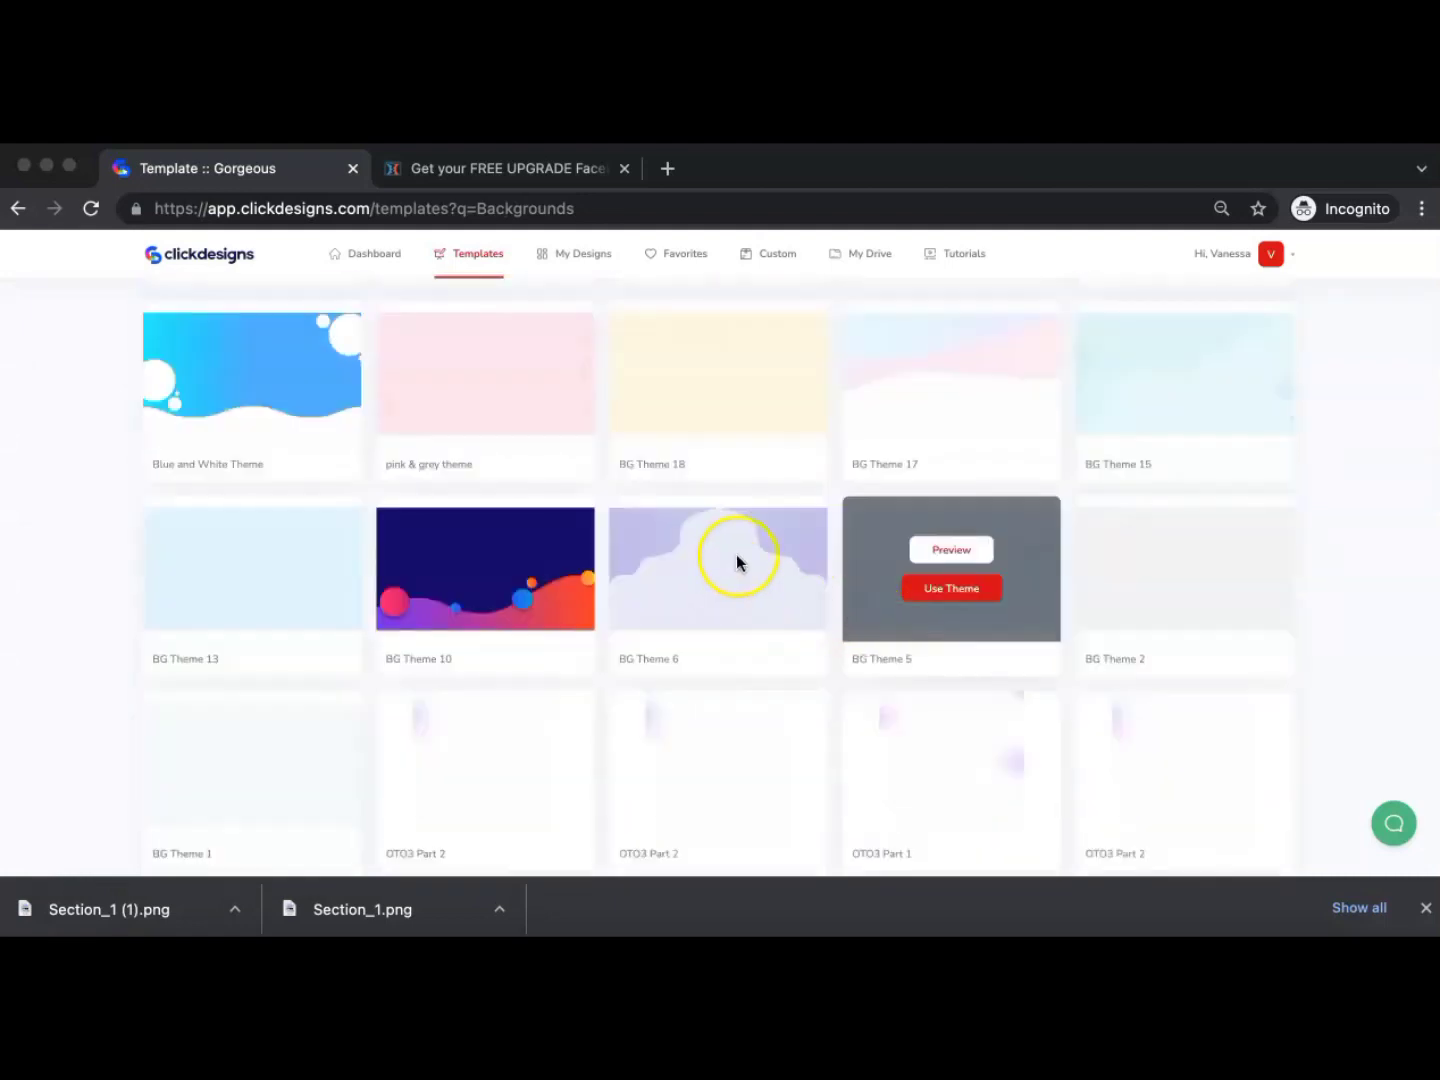
scroll(736, 553, "up", 2)
scroll(750, 550, "up", 2)
scroll(1180, 491, "down", 10)
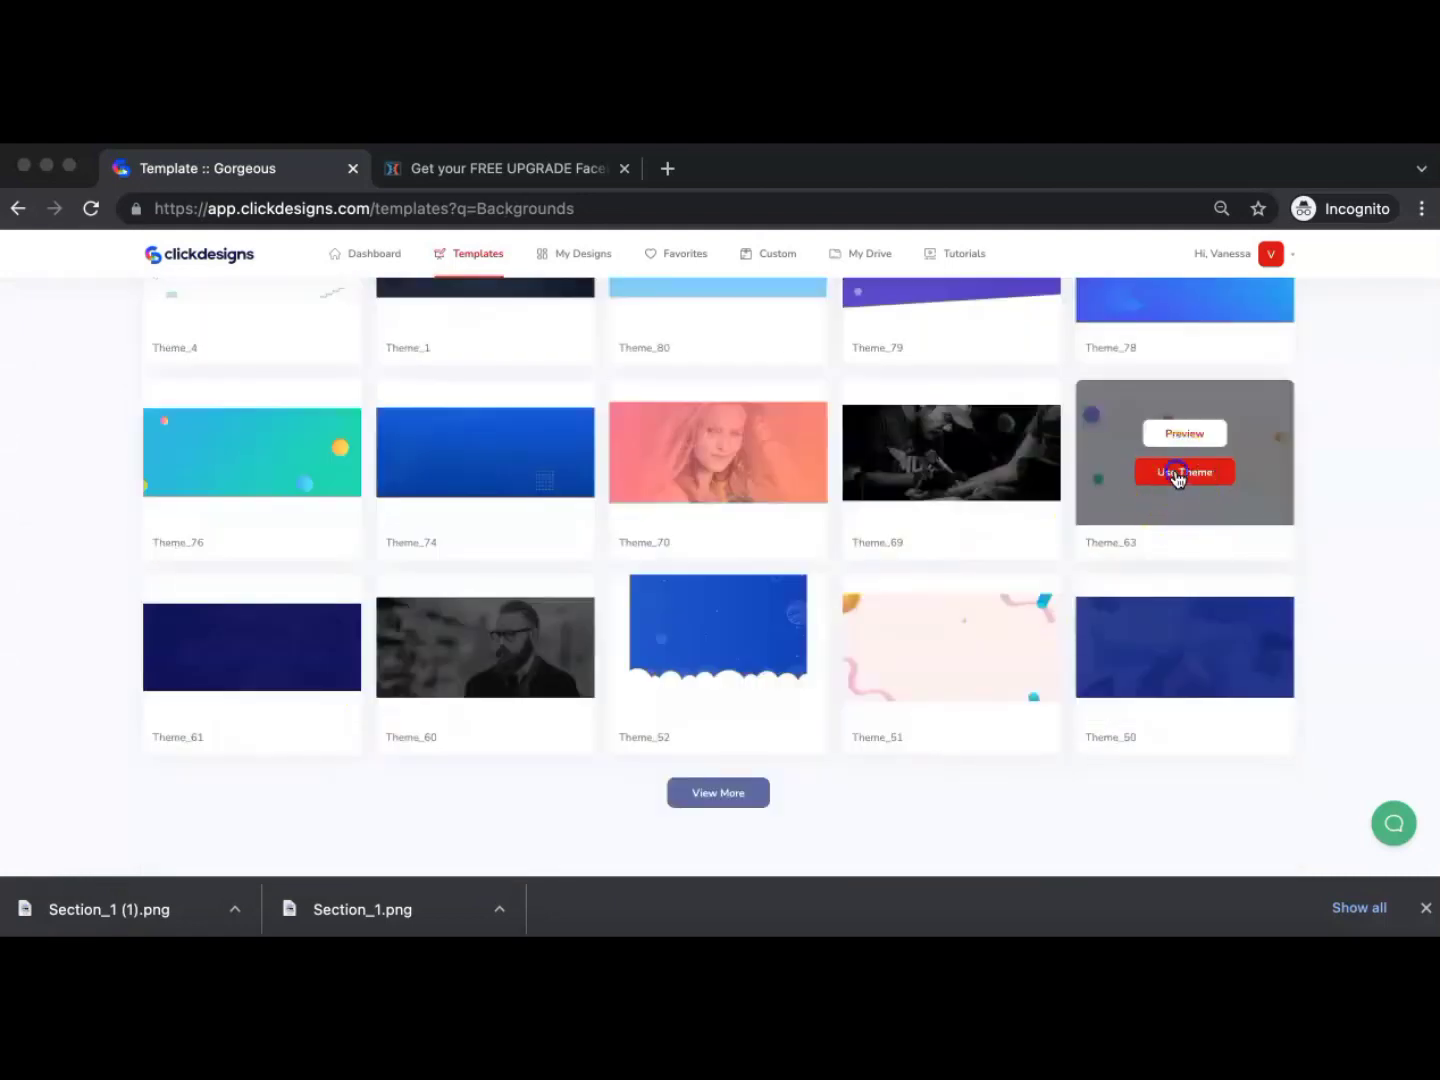
left_click(1178, 476)
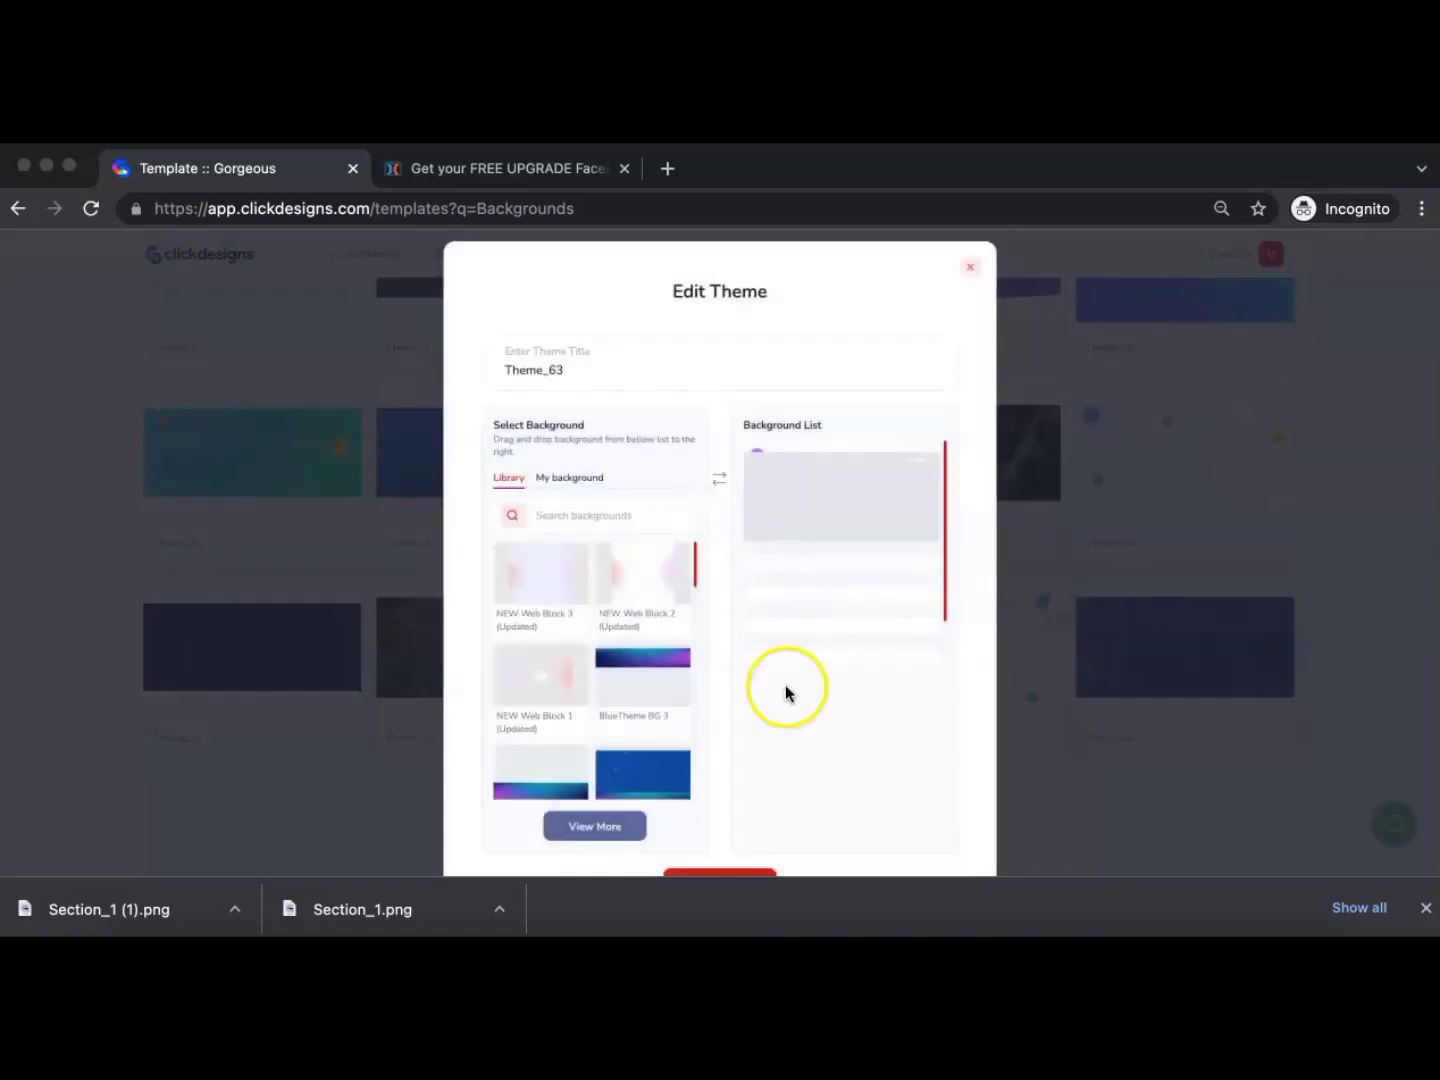
Delete the two backgrounds beneath the pink-to-orange gradient from Theme_63's background list
scroll(787, 692, "down", 2)
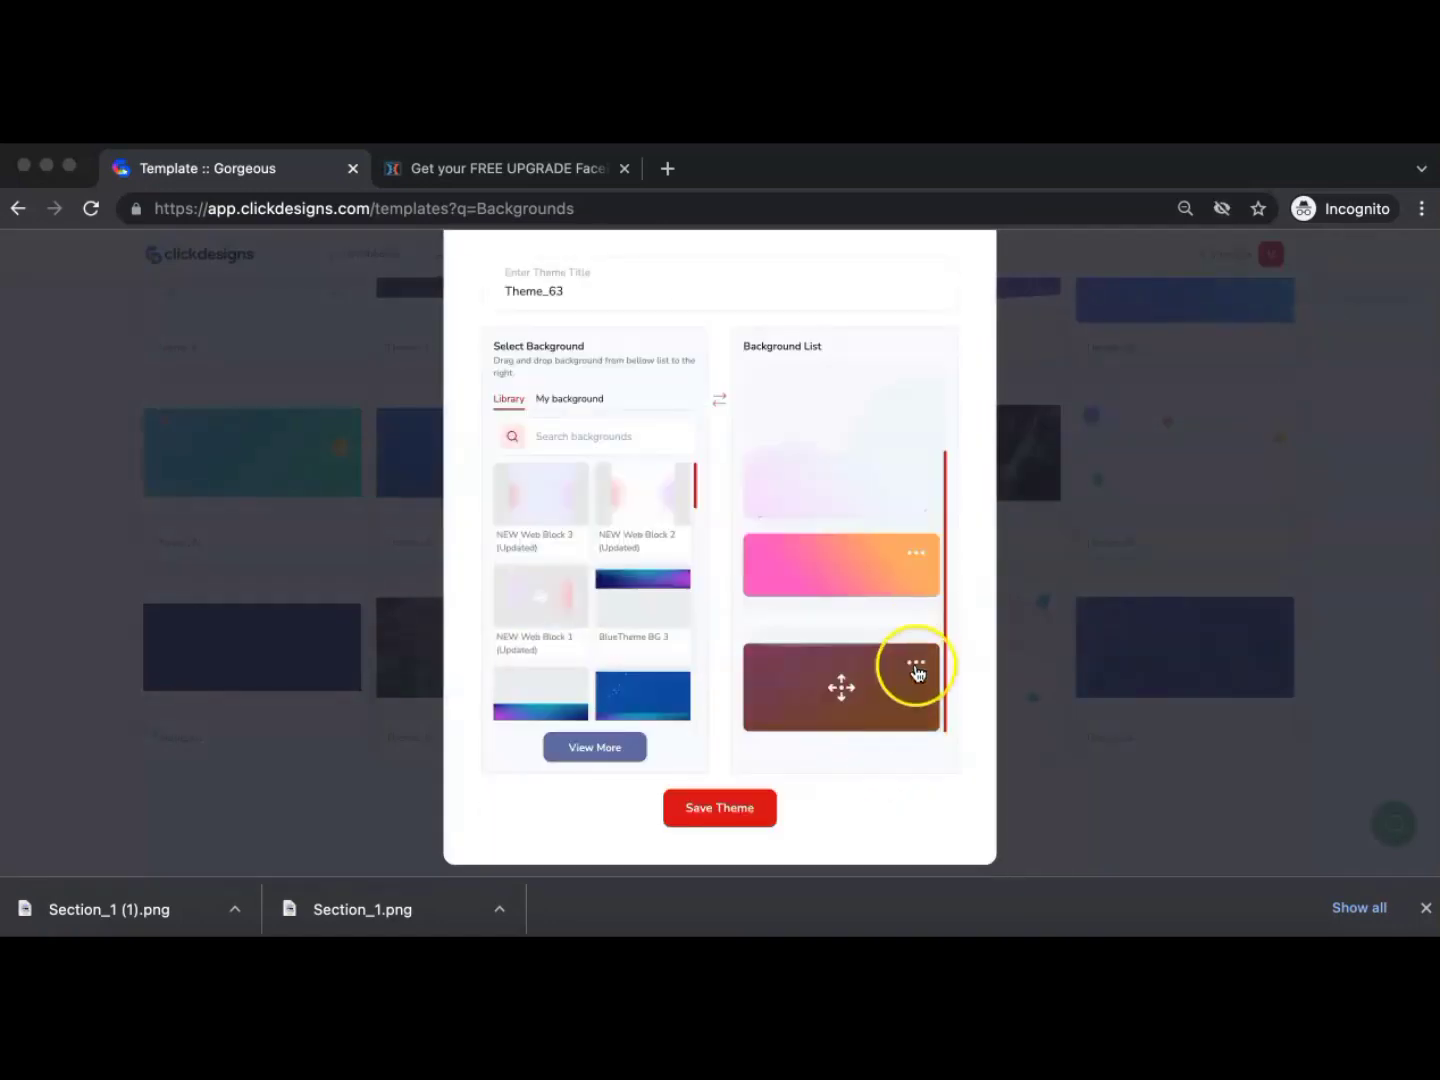
left_click(916, 666)
left_click(914, 700)
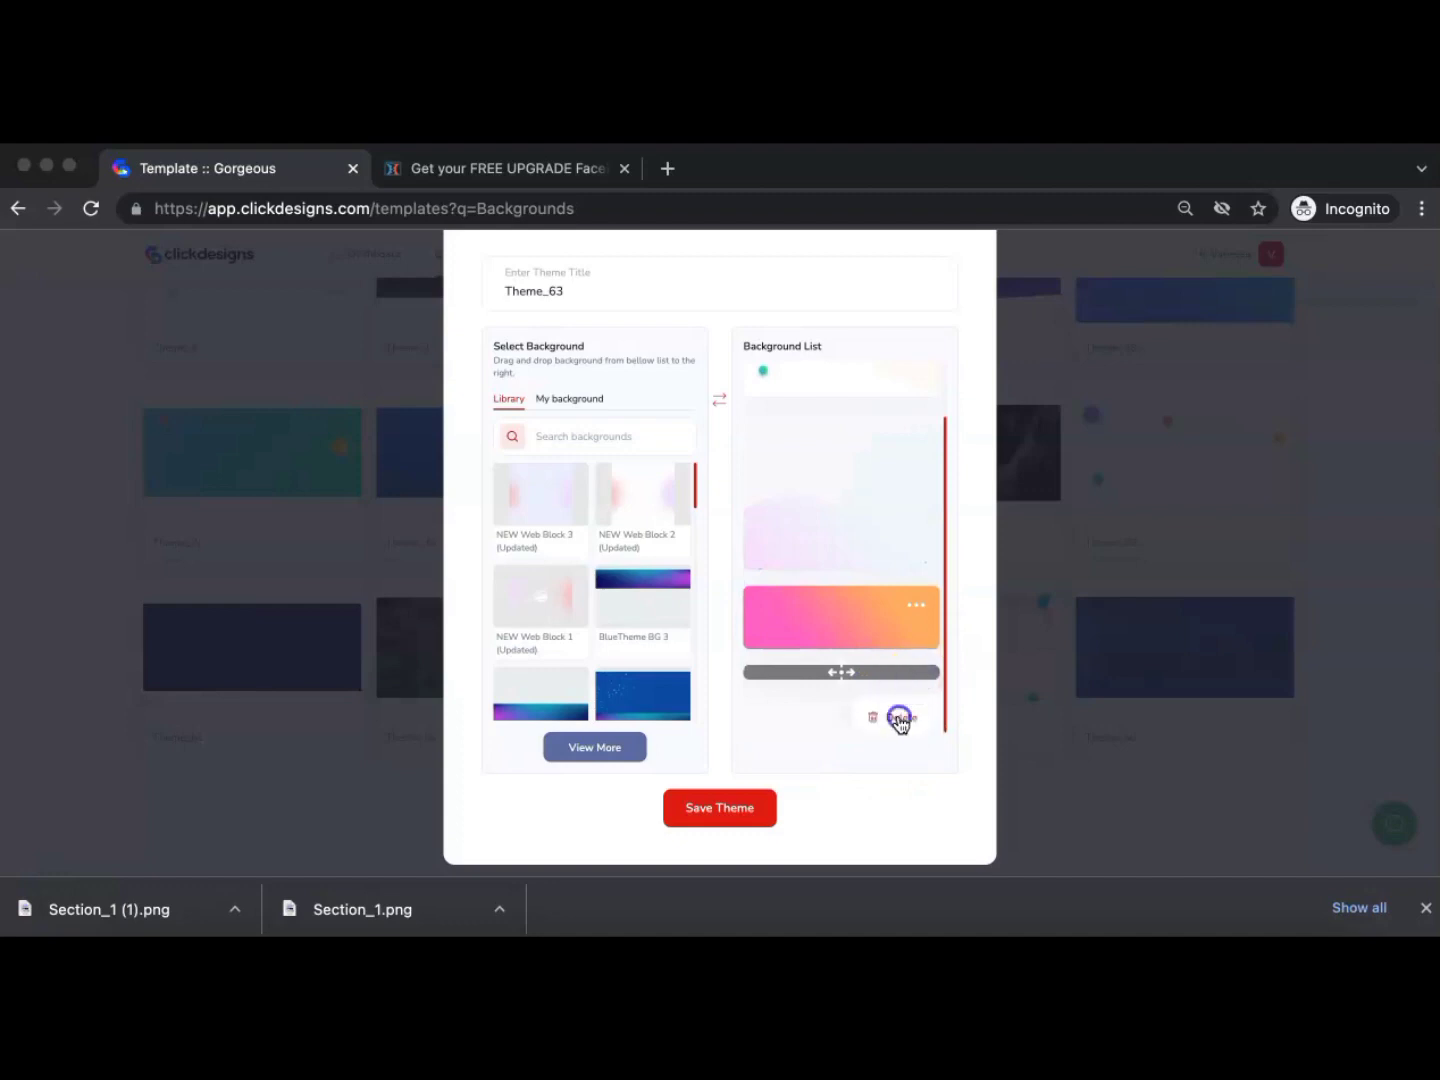
Insert Color Gradient Theme BG 4 from the library as the second background in the list and save the theme
scroll(644, 604, "down", 5)
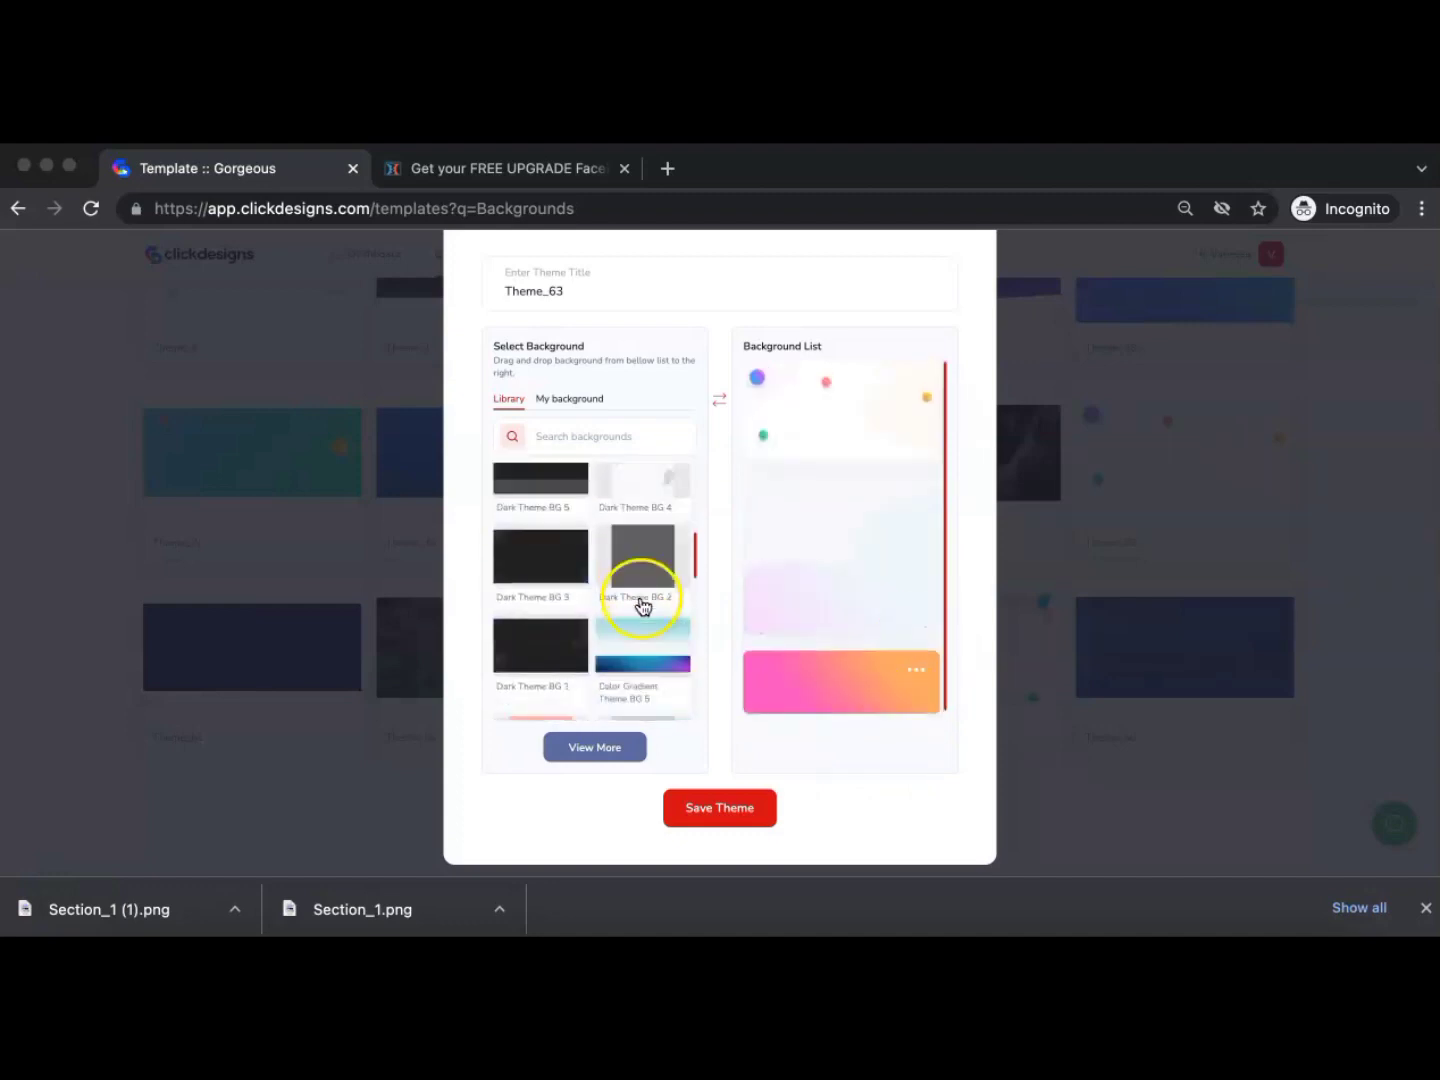
left_click_drag(643, 604, 791, 472)
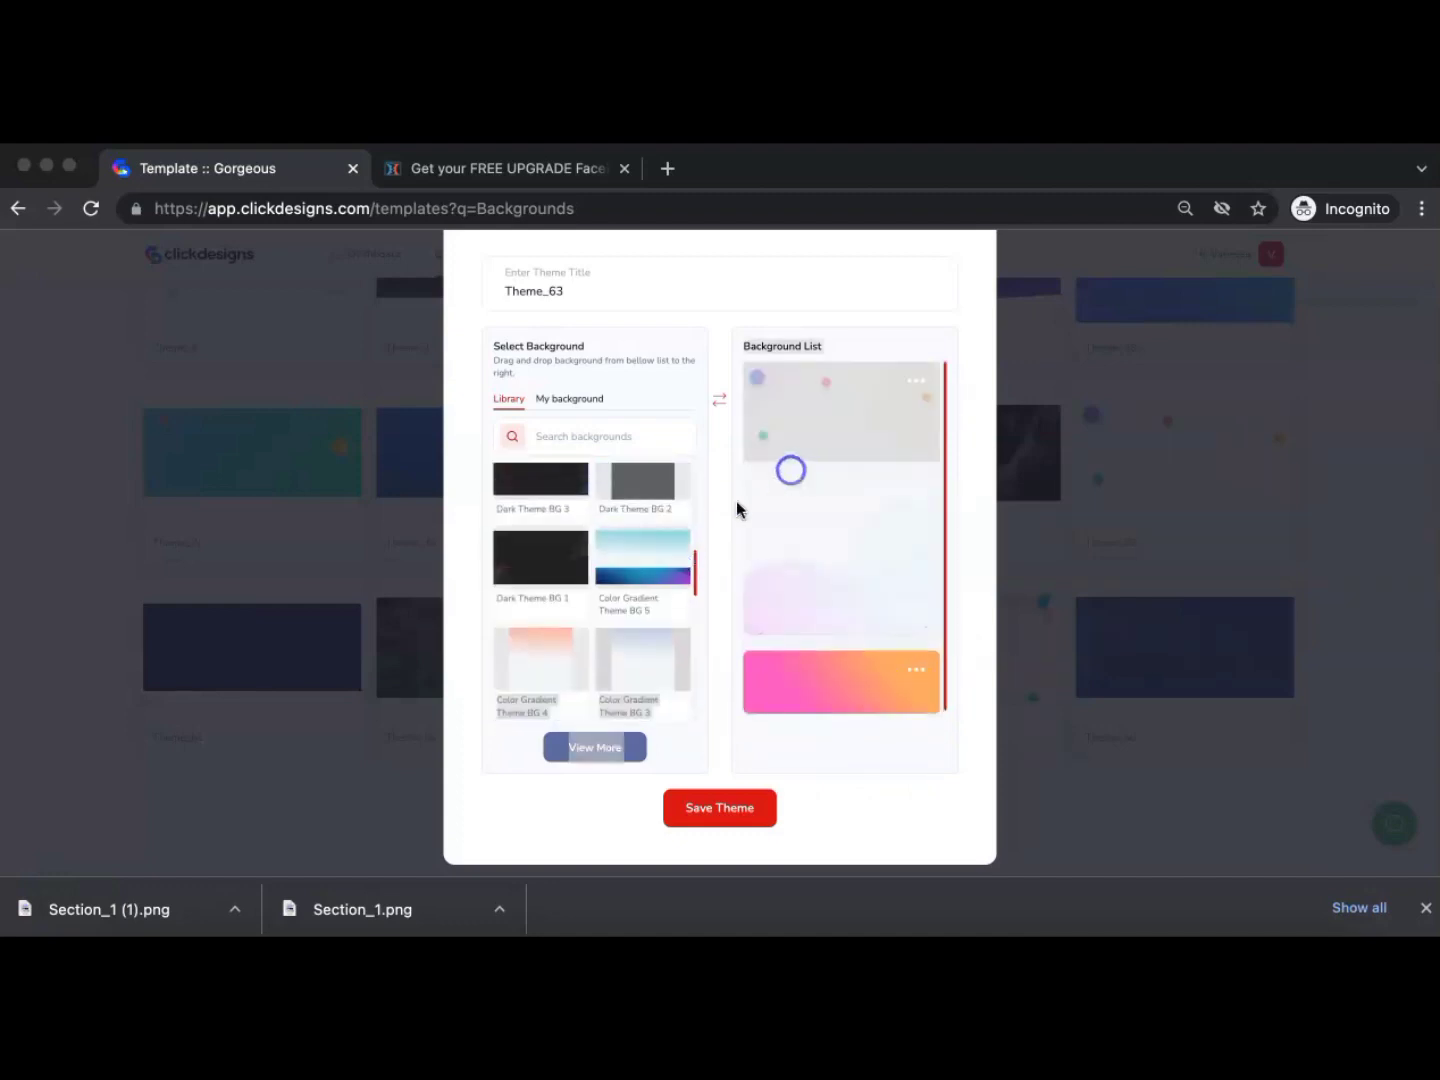
left_click_drag(578, 636, 841, 673)
left_click_drag(845, 459, 839, 428)
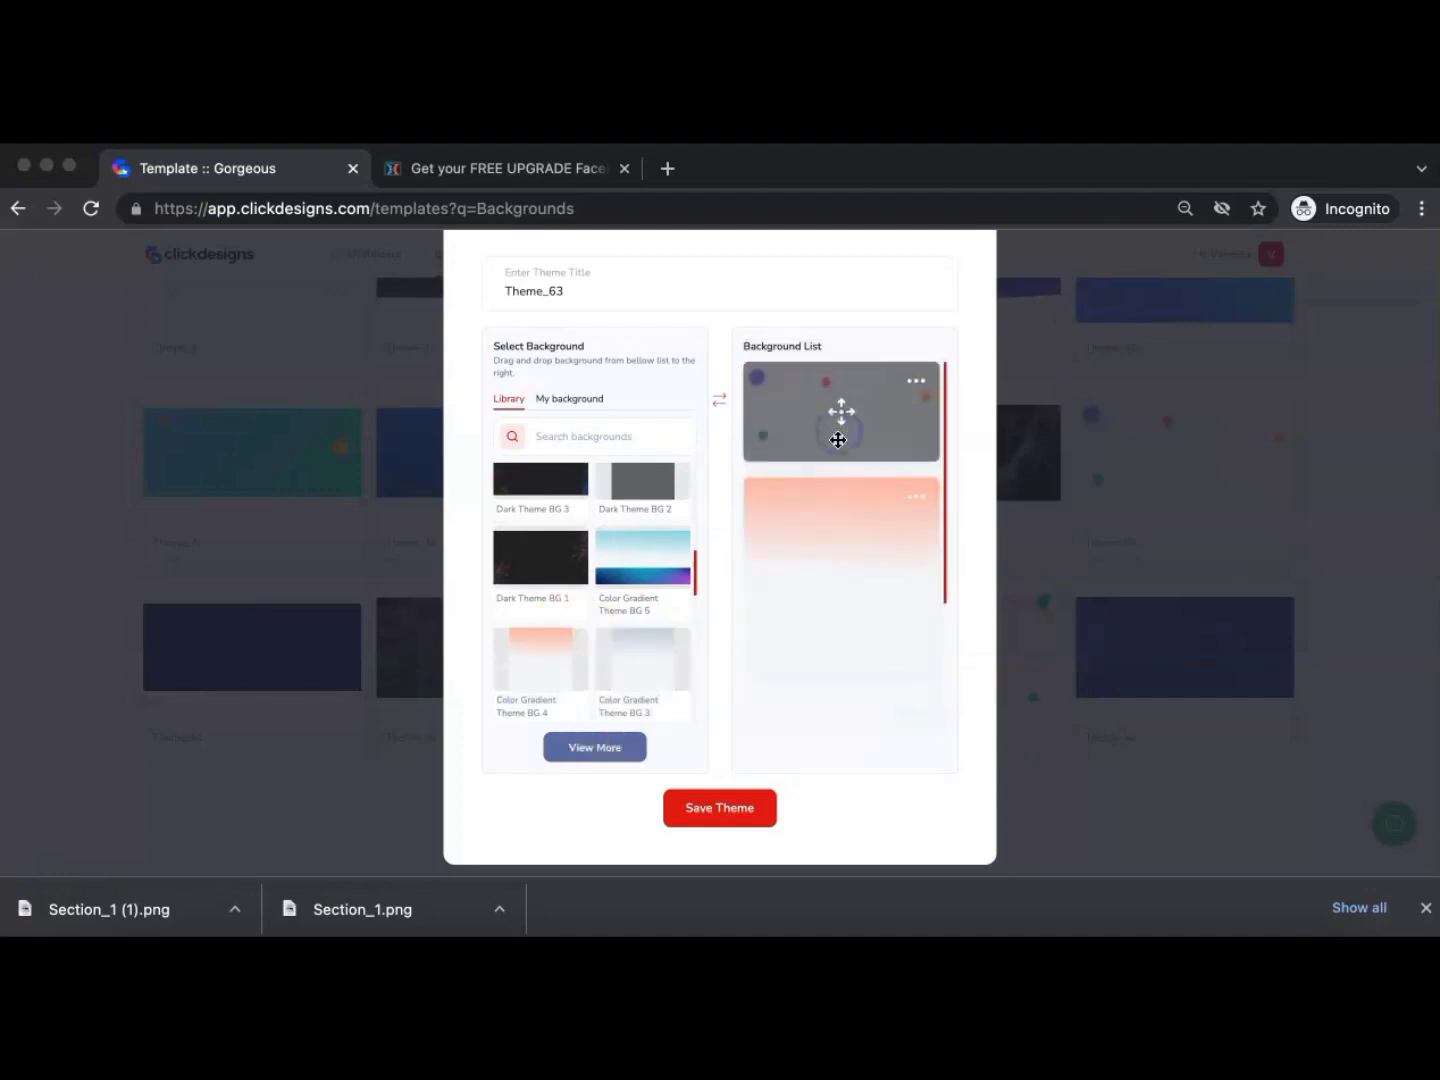
scroll(852, 591, "up", 2)
scroll(857, 648, "down", 1)
scroll(858, 641, "down", 2)
scroll(870, 665, "up", 3)
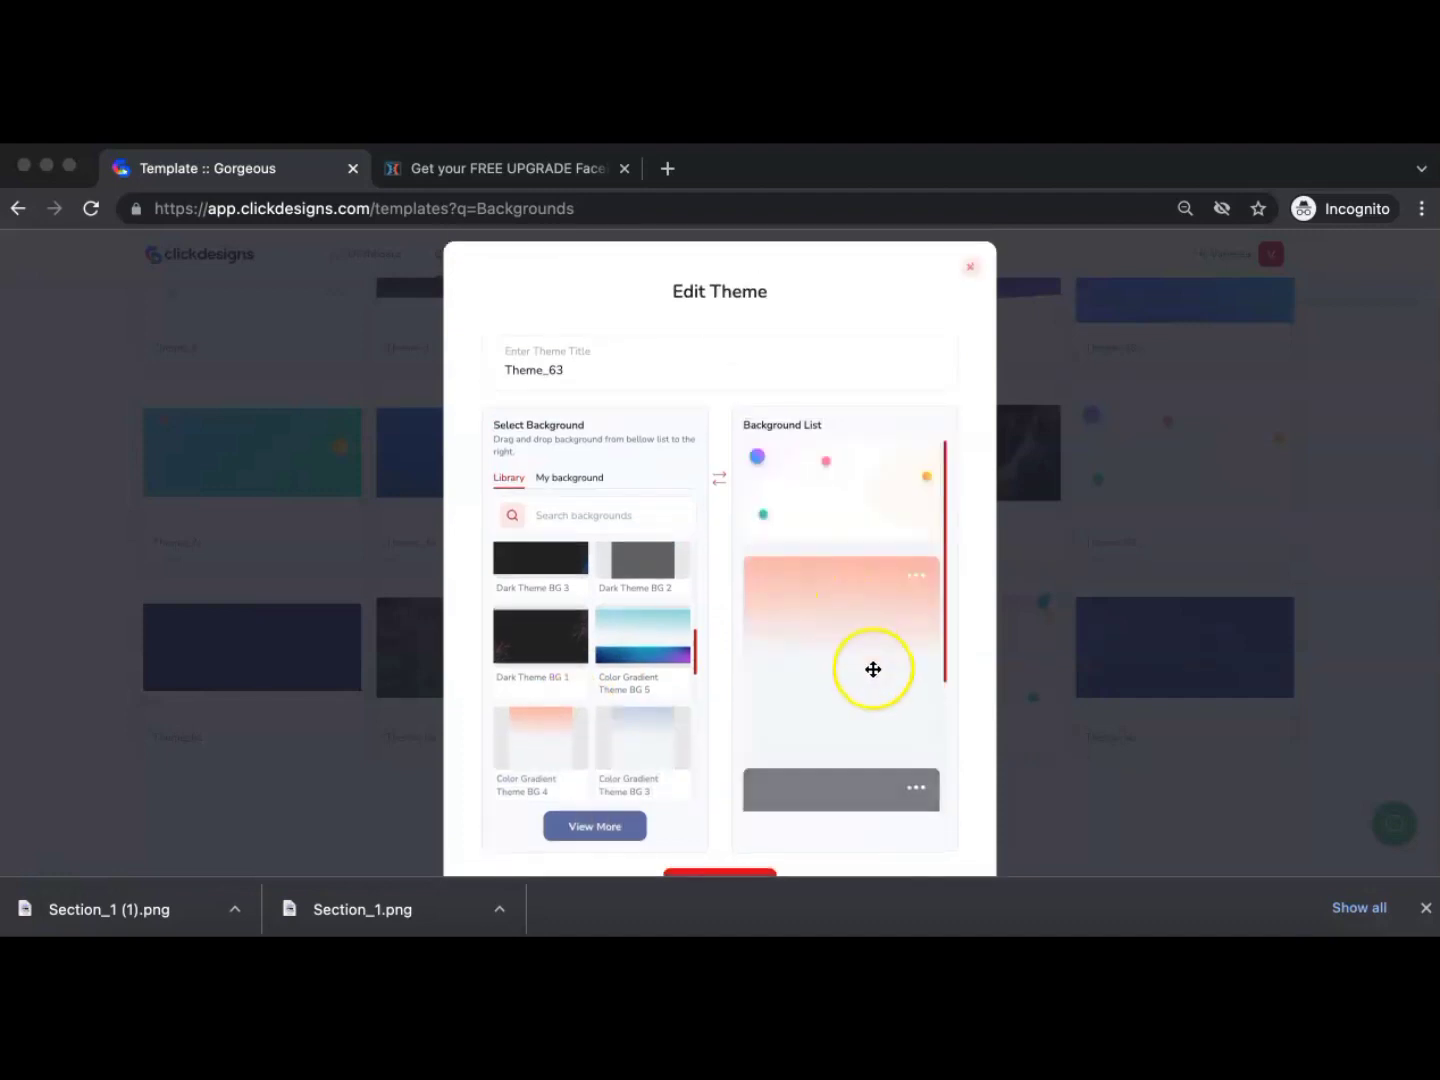
scroll(870, 668, "down", 3)
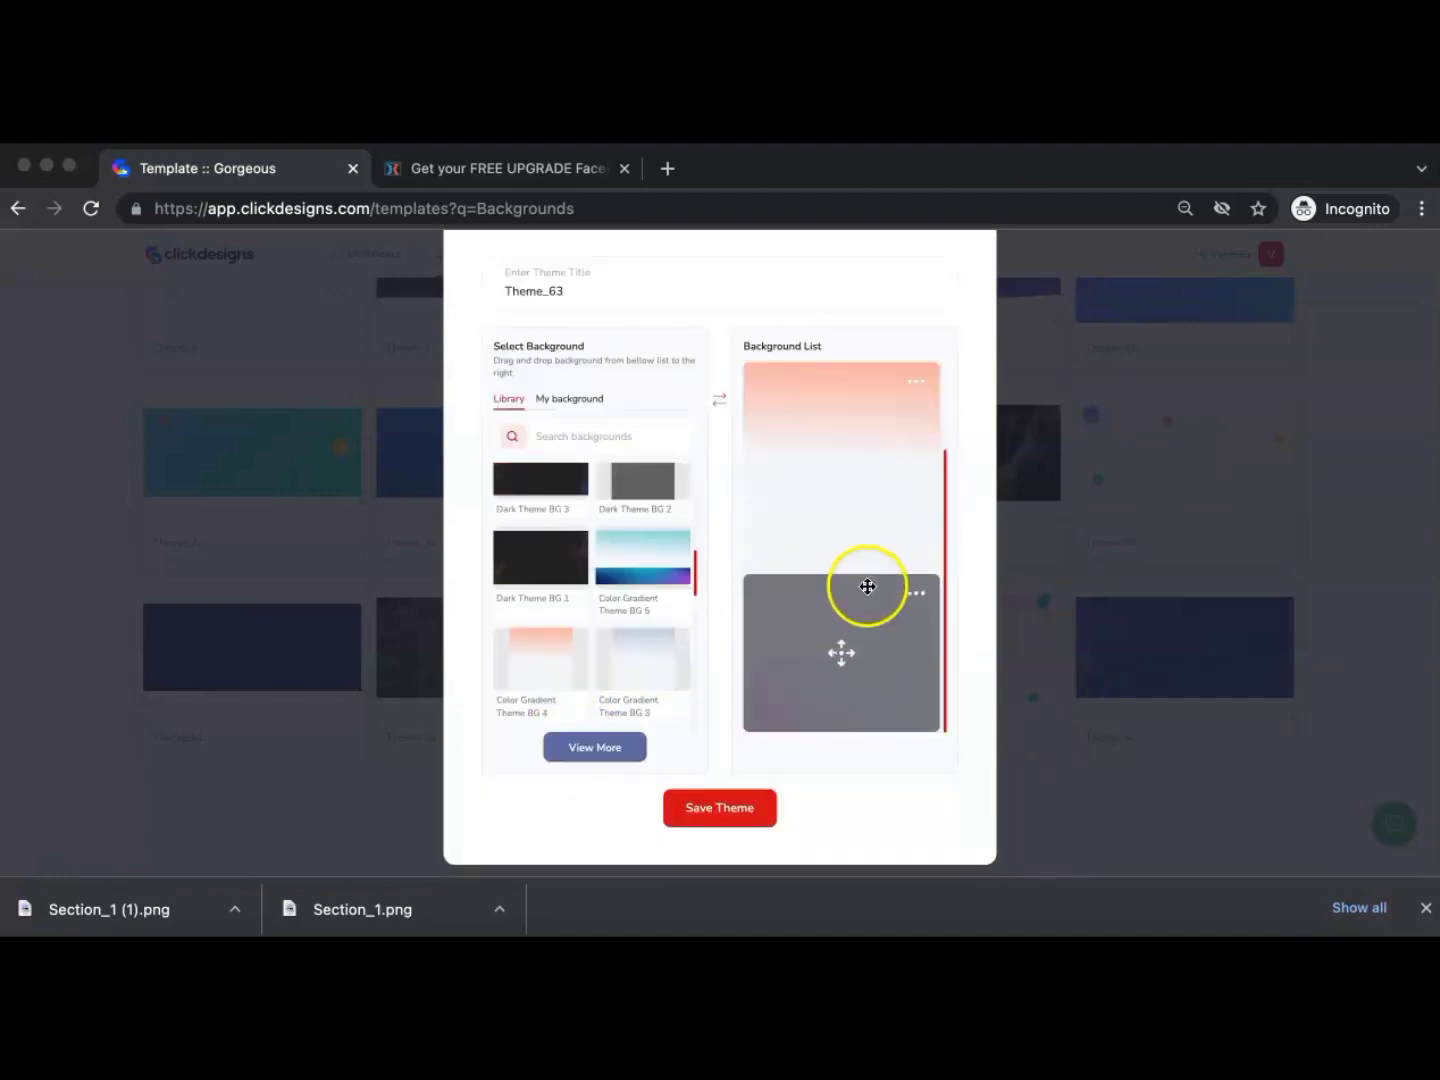
left_click(736, 810)
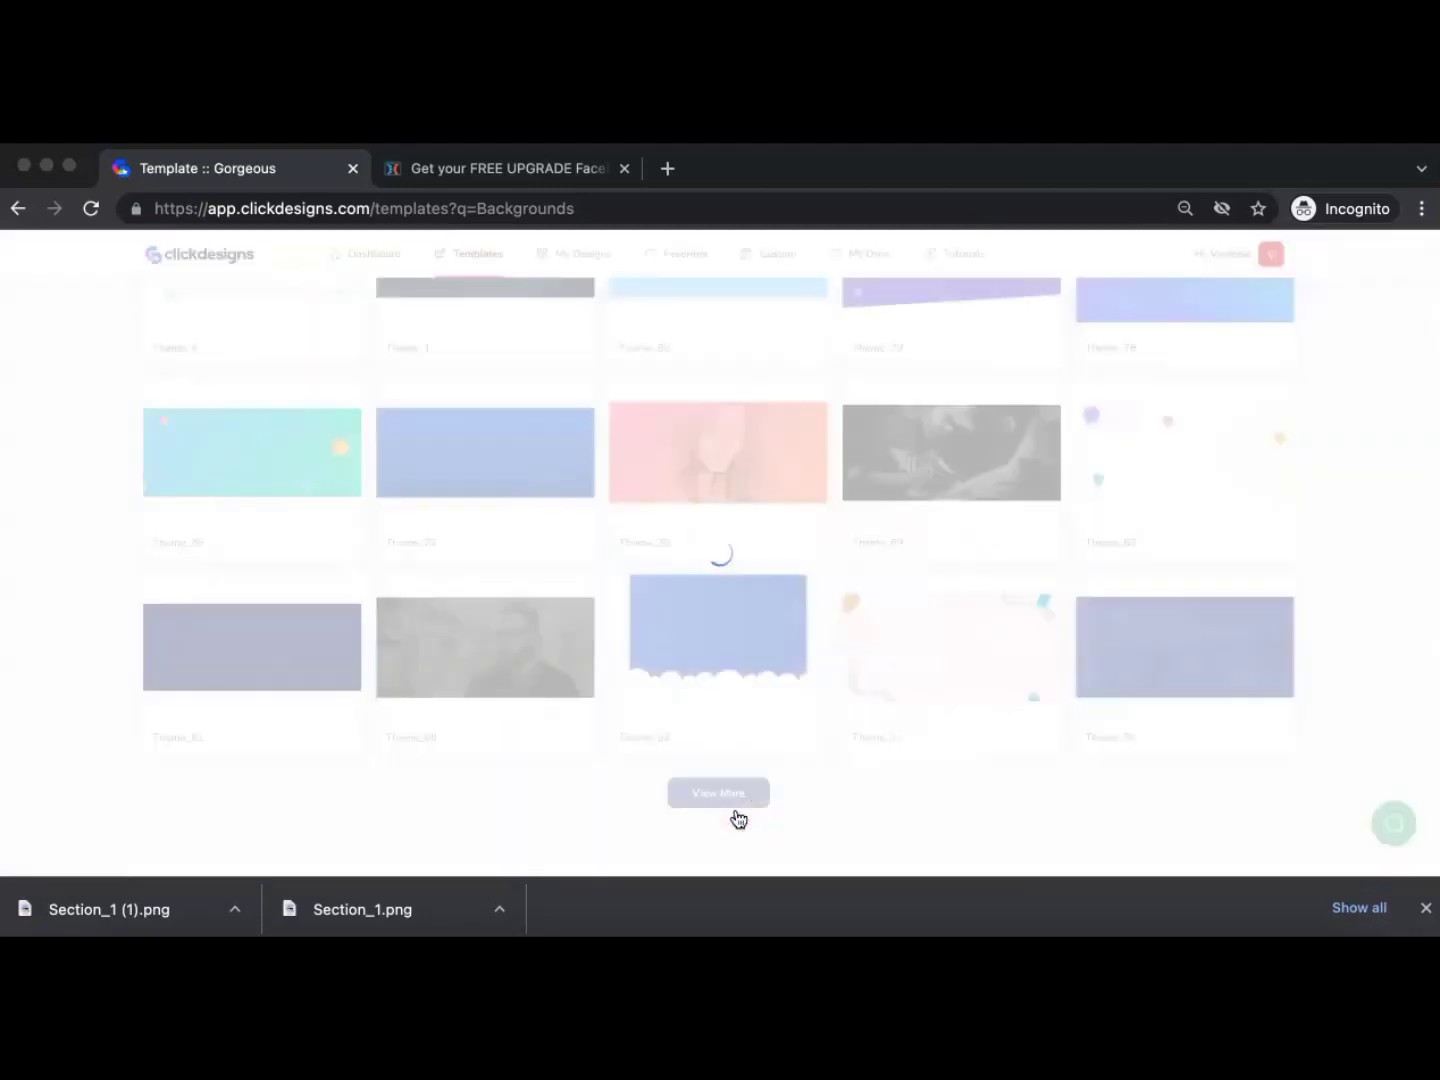
Download the saved Theme_63 from My Designs and show the downloaded zip in Finder
left_click(581, 258)
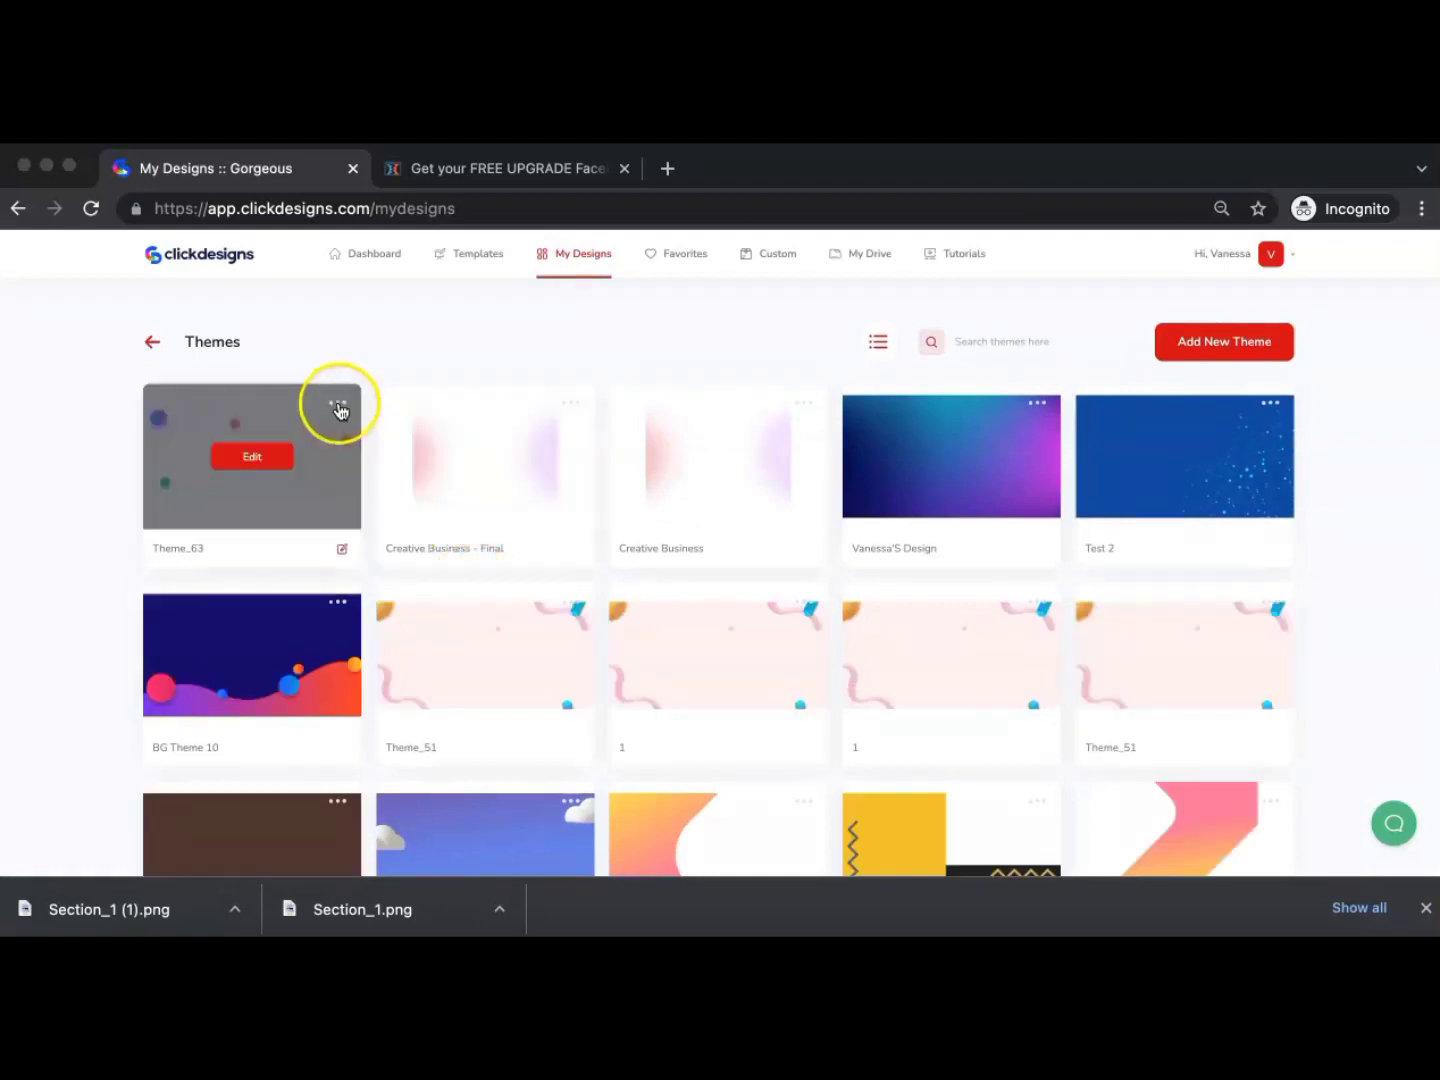
left_click(339, 403)
left_click(324, 512)
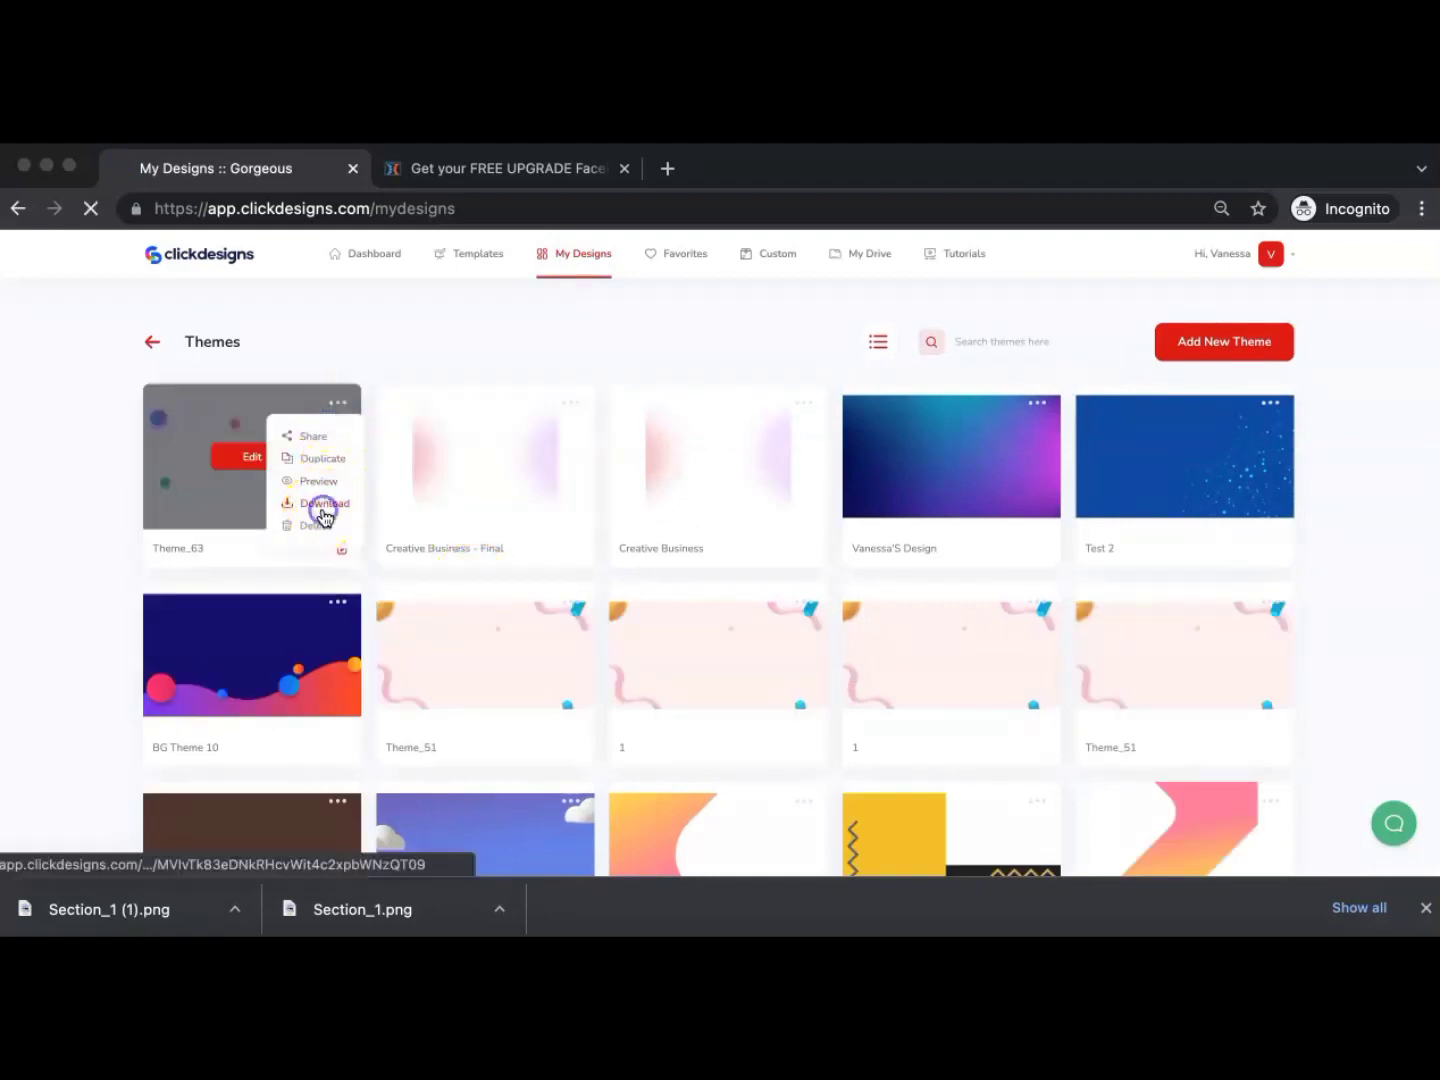
left_click(227, 904)
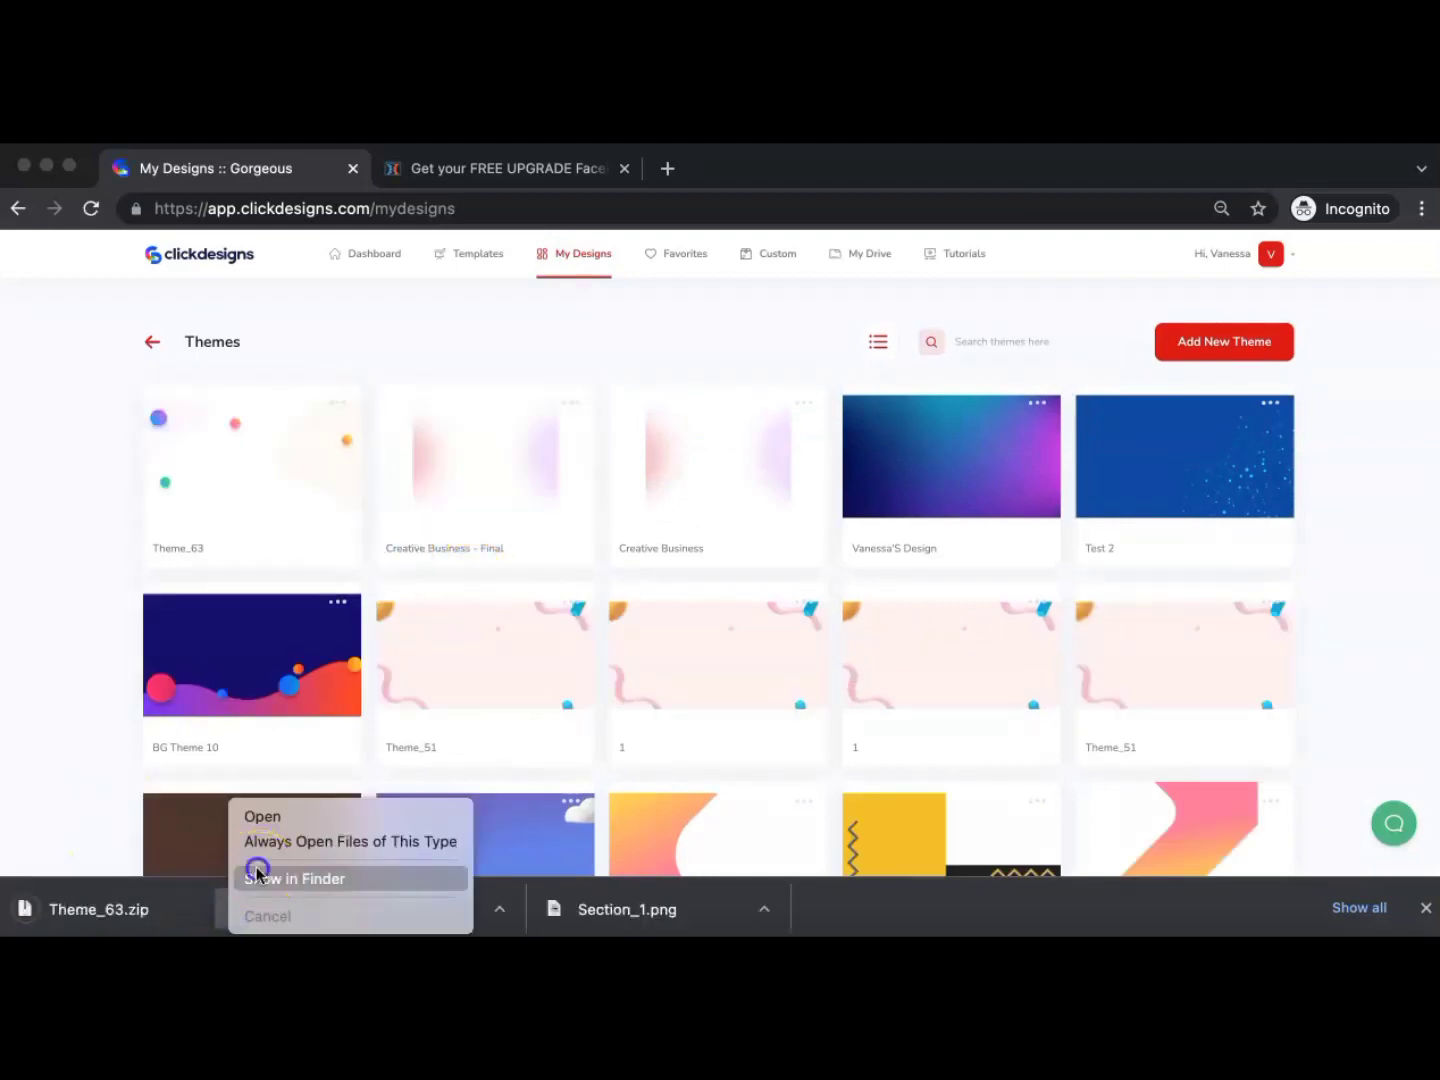
left_click(262, 877)
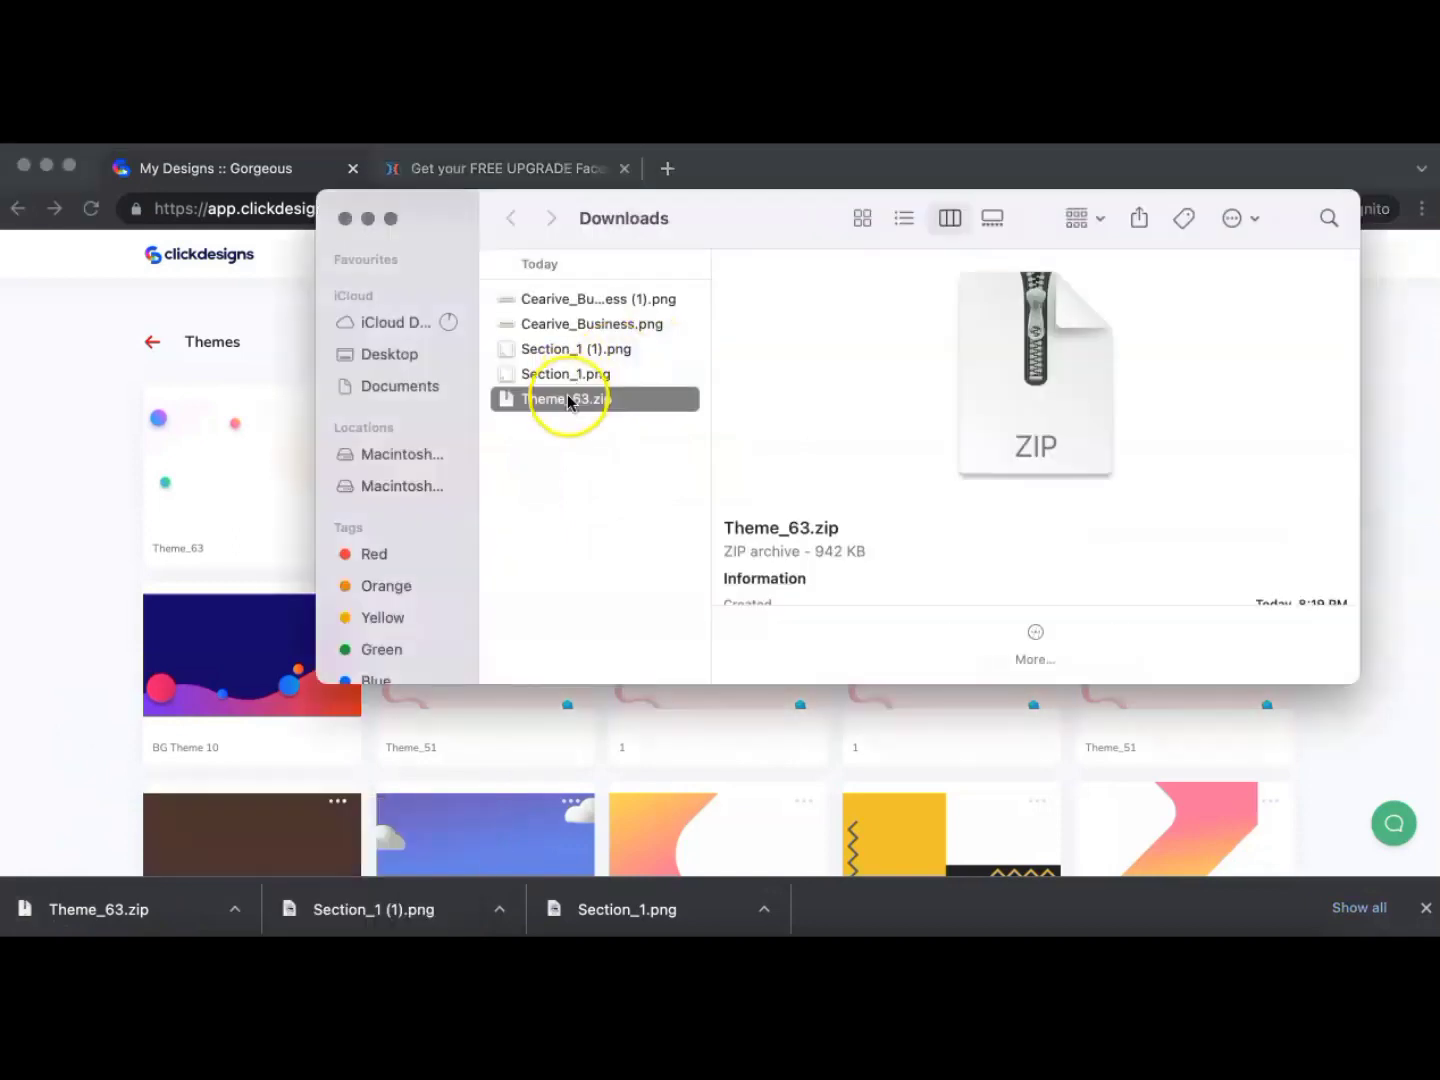
Extract Theme_63.zip and set its bg_0.png as the background image of the Interactive Videos section in ClickFunnels
right_click(568, 402)
left_click(600, 407)
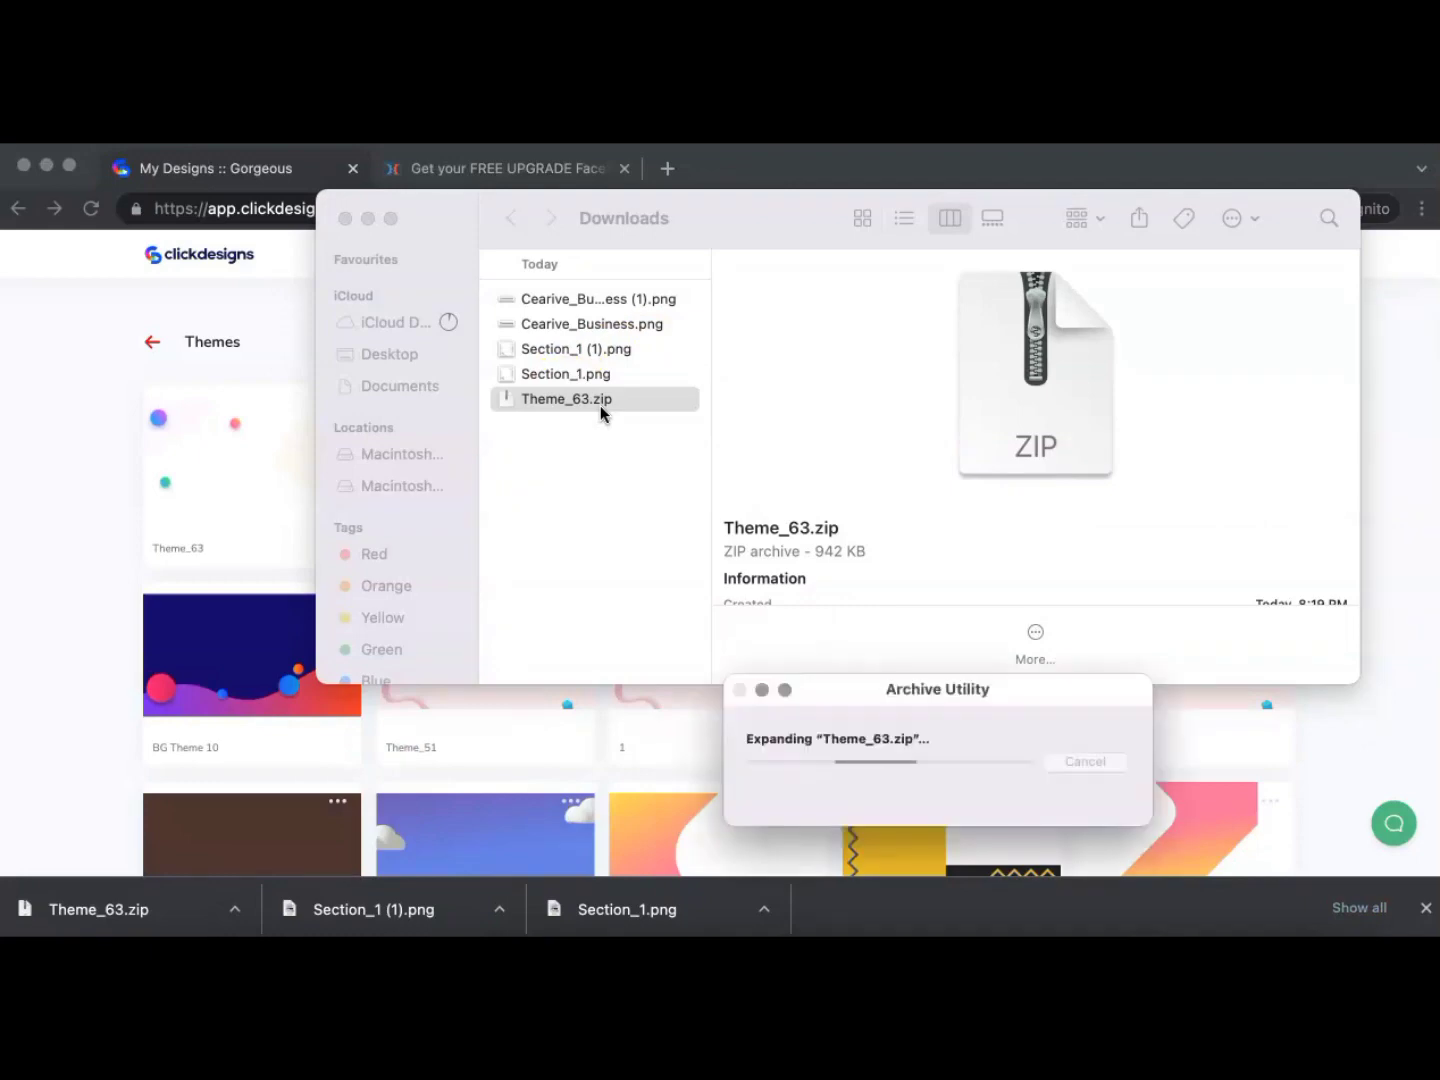
left_click(499, 166)
left_click(498, 164)
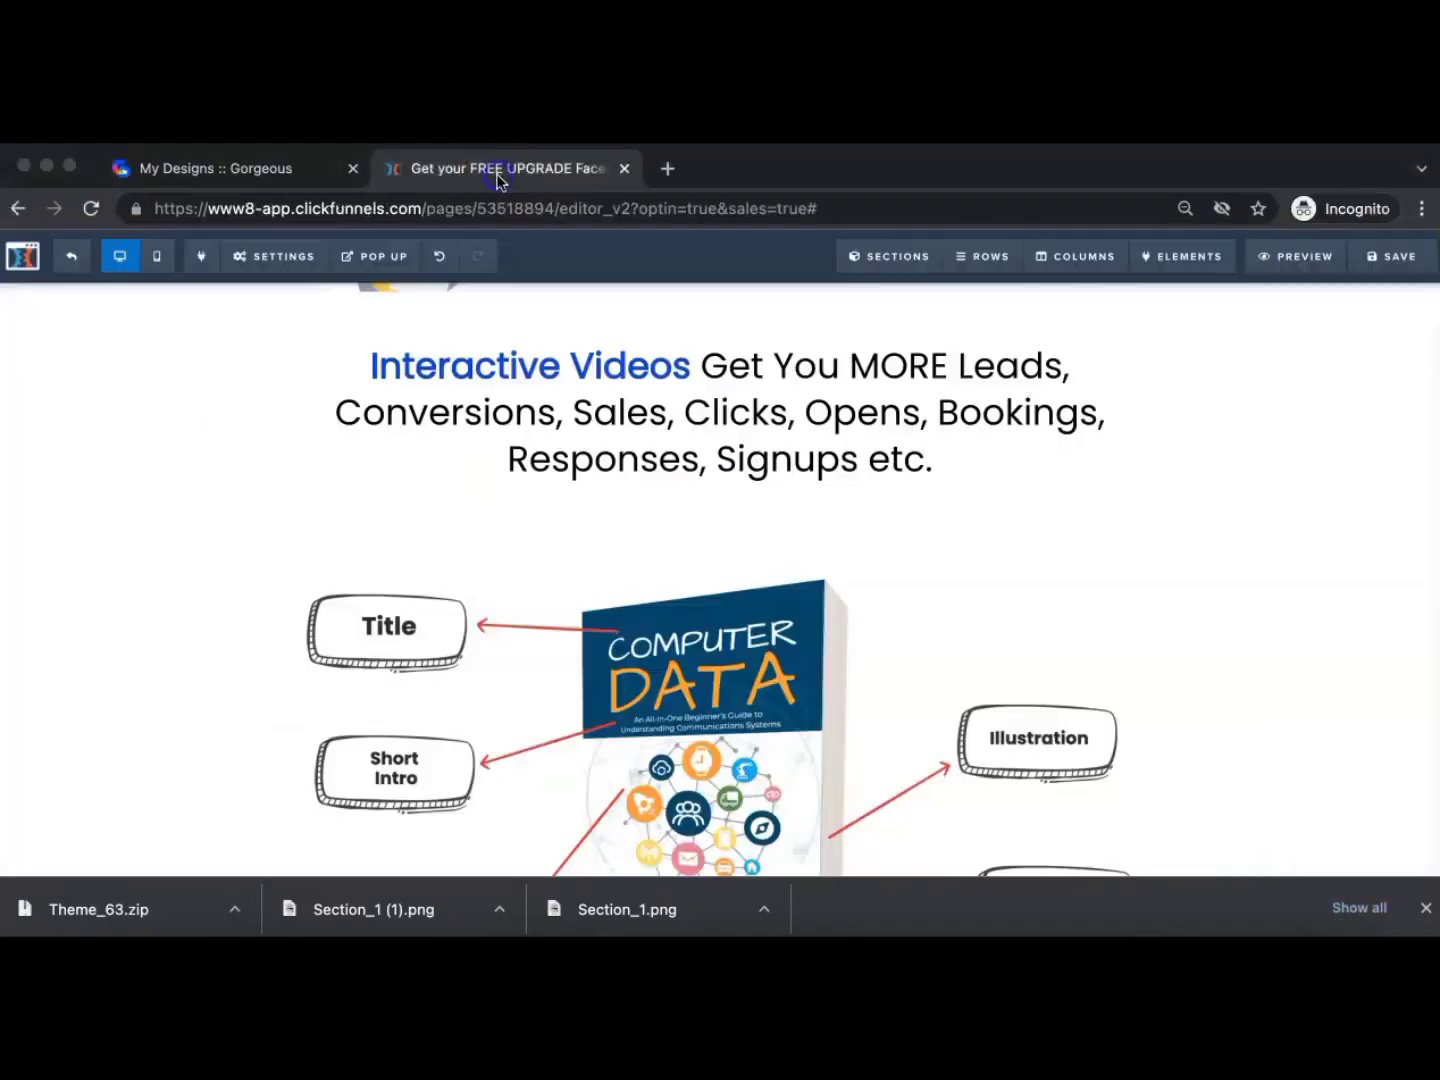
scroll(958, 499, "up", 2)
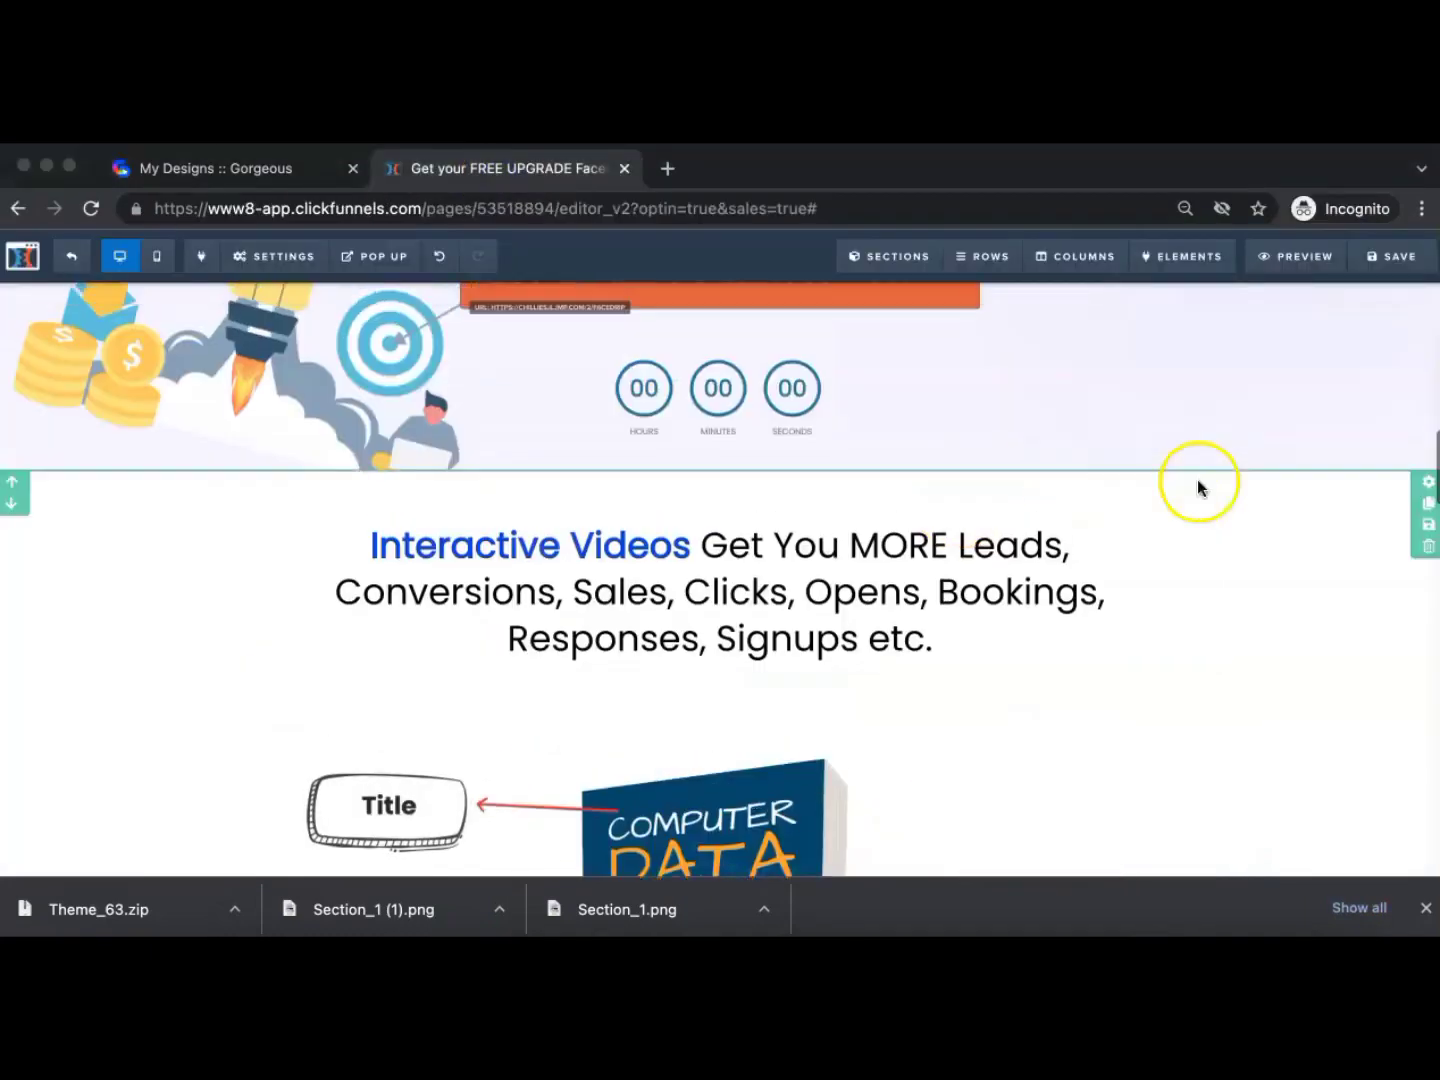
left_click(1426, 483)
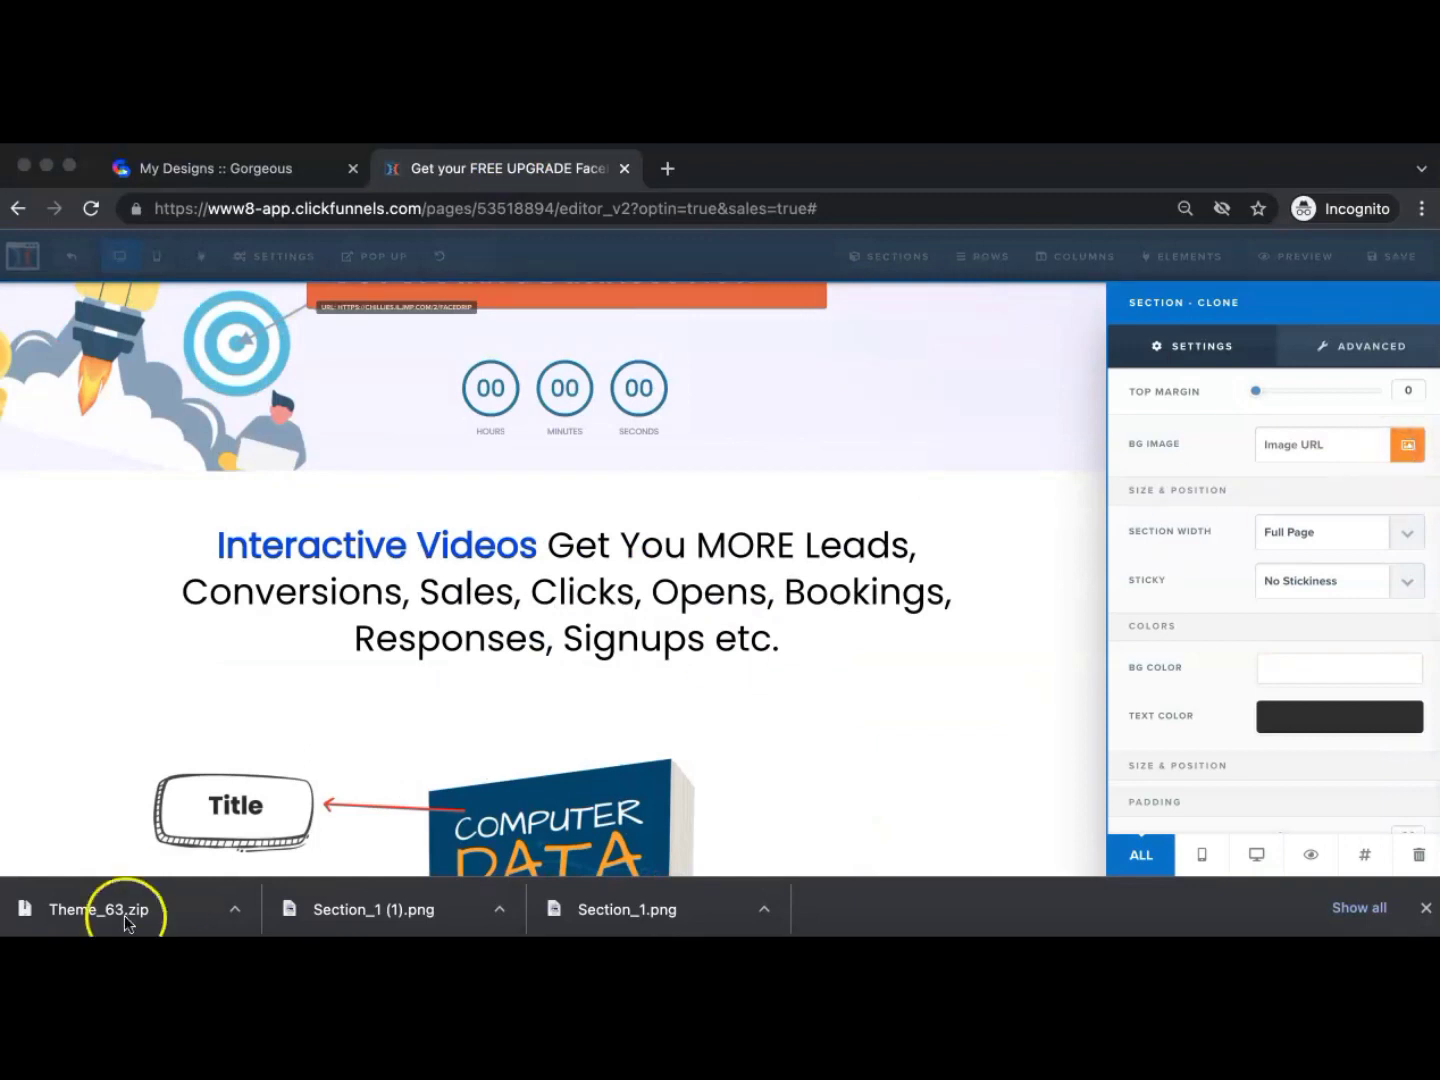
left_click(119, 952)
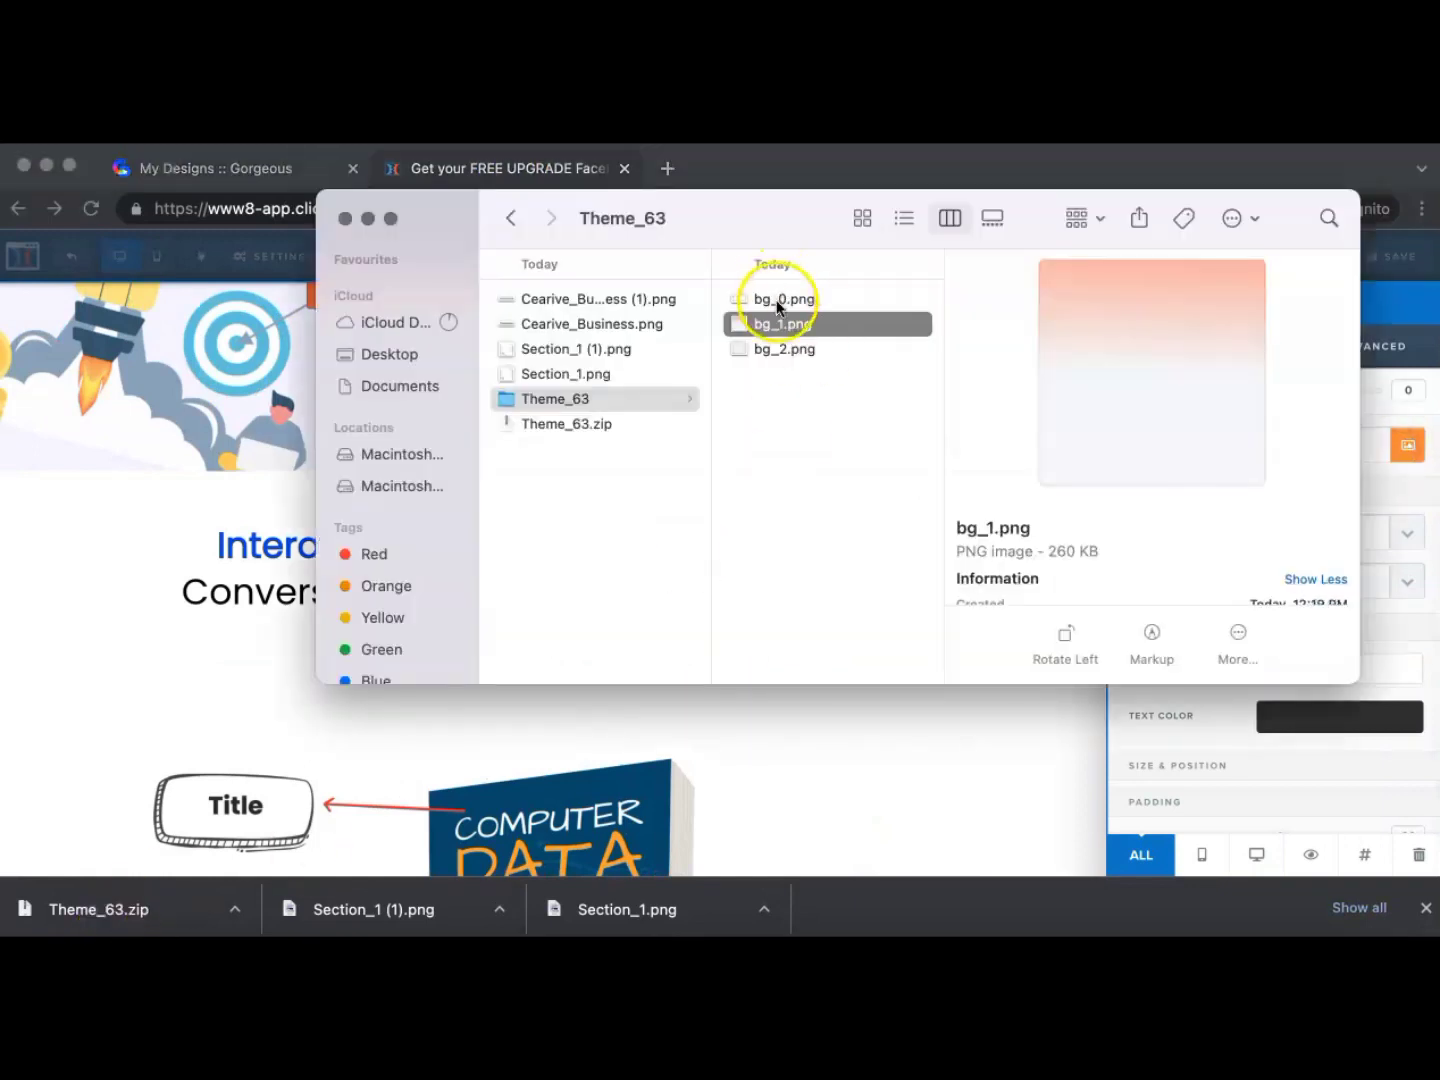
left_click(779, 301)
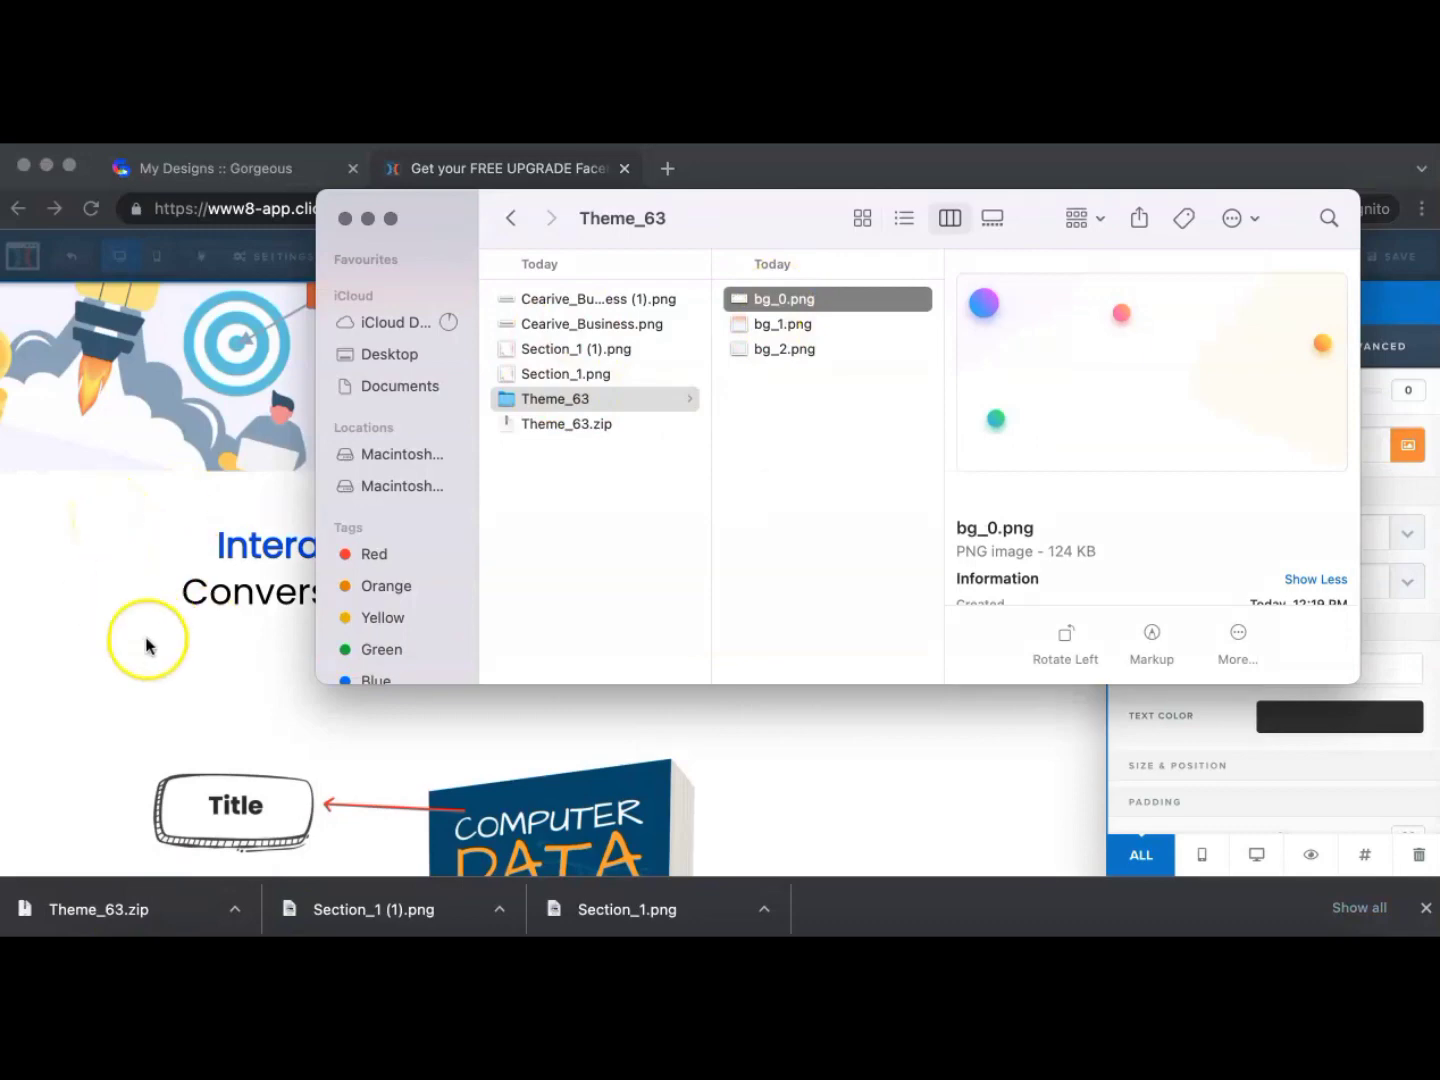
left_click(129, 596)
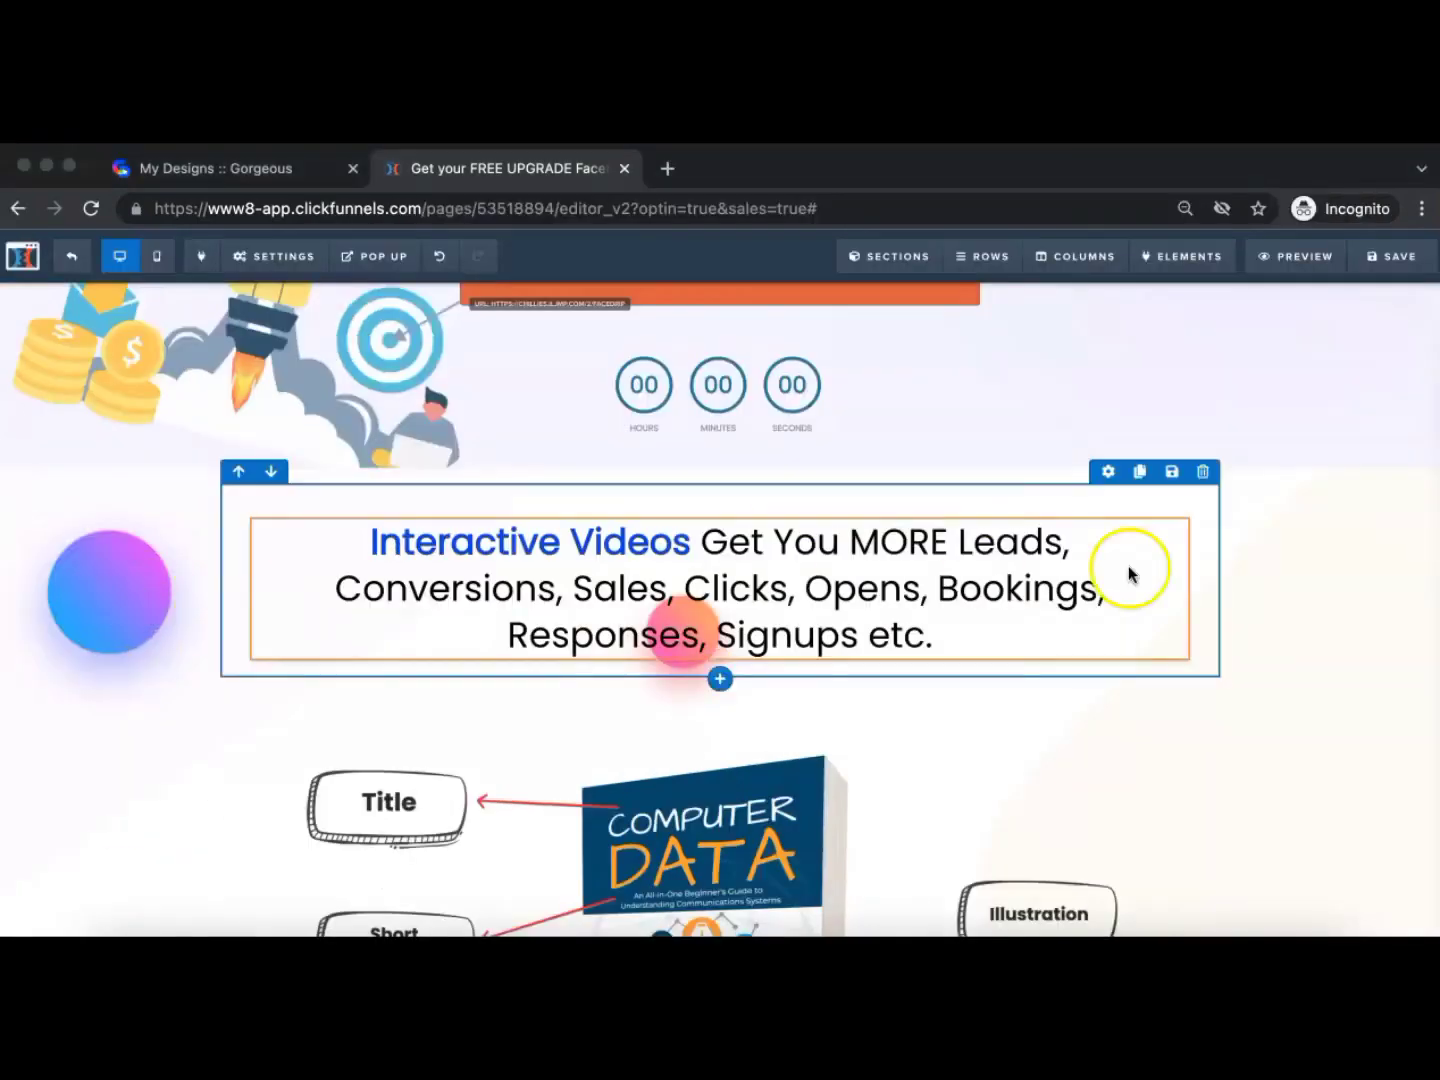
Replace the purple background of the Free Exclusive Early Bird Specials section with bg_1.png from the Theme_63 folder
scroll(1237, 645, "down", 4)
scroll(1203, 644, "down", 5)
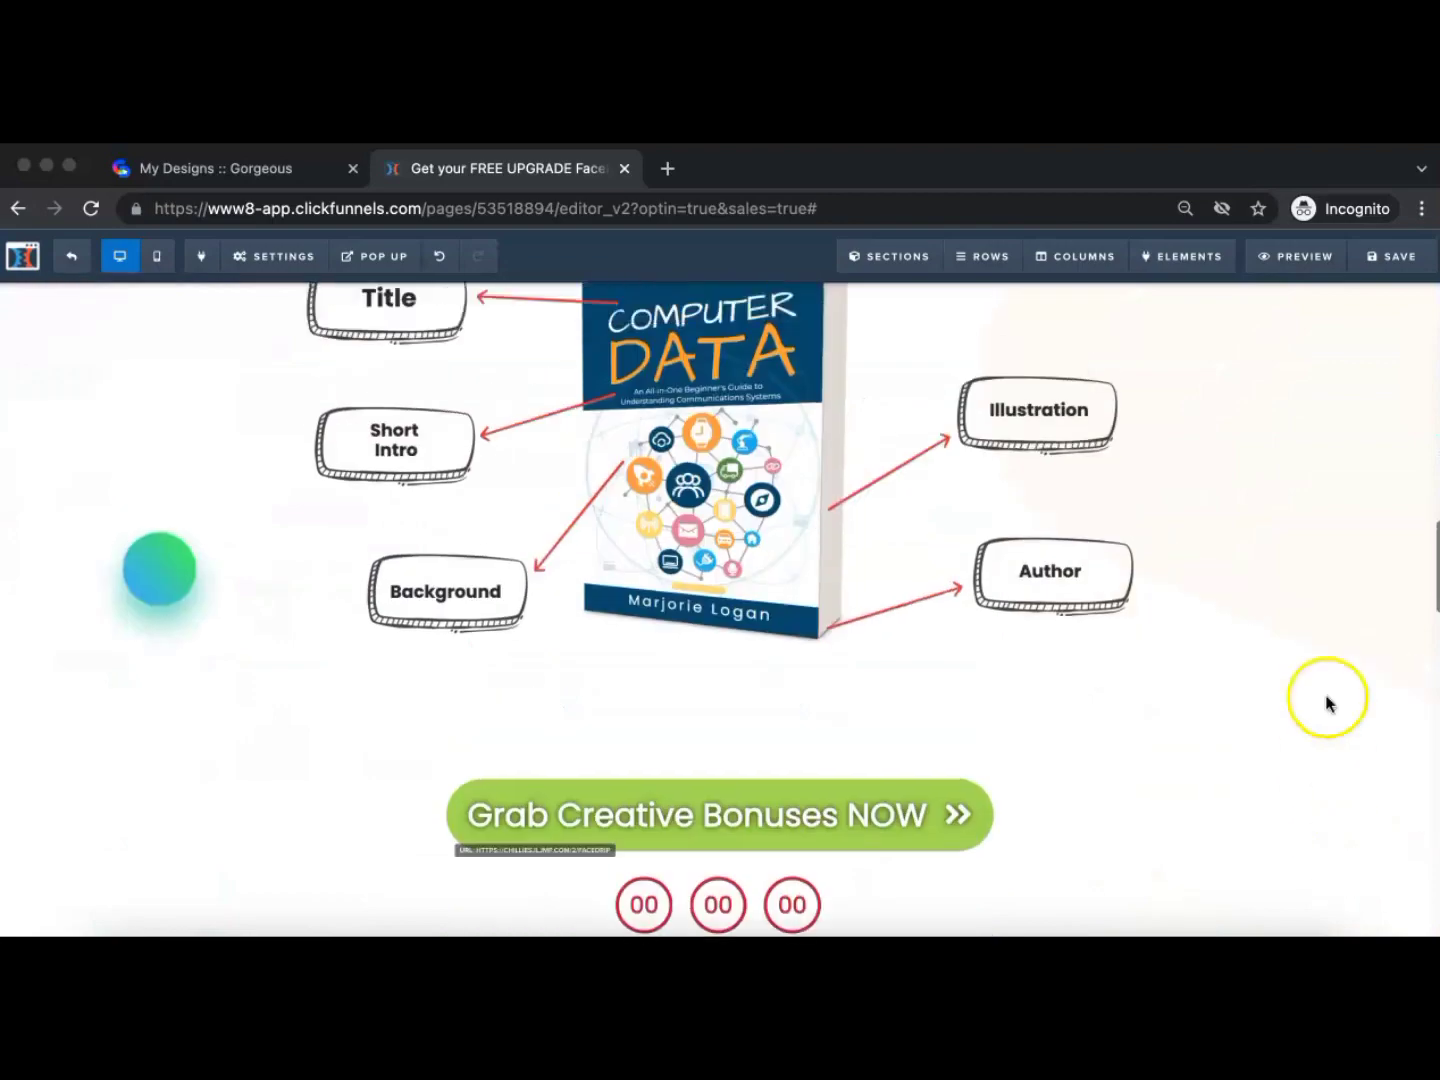
scroll(1328, 698, "up", 3)
scroll(1264, 589, "down", 10)
scroll(1265, 730, "down", 8)
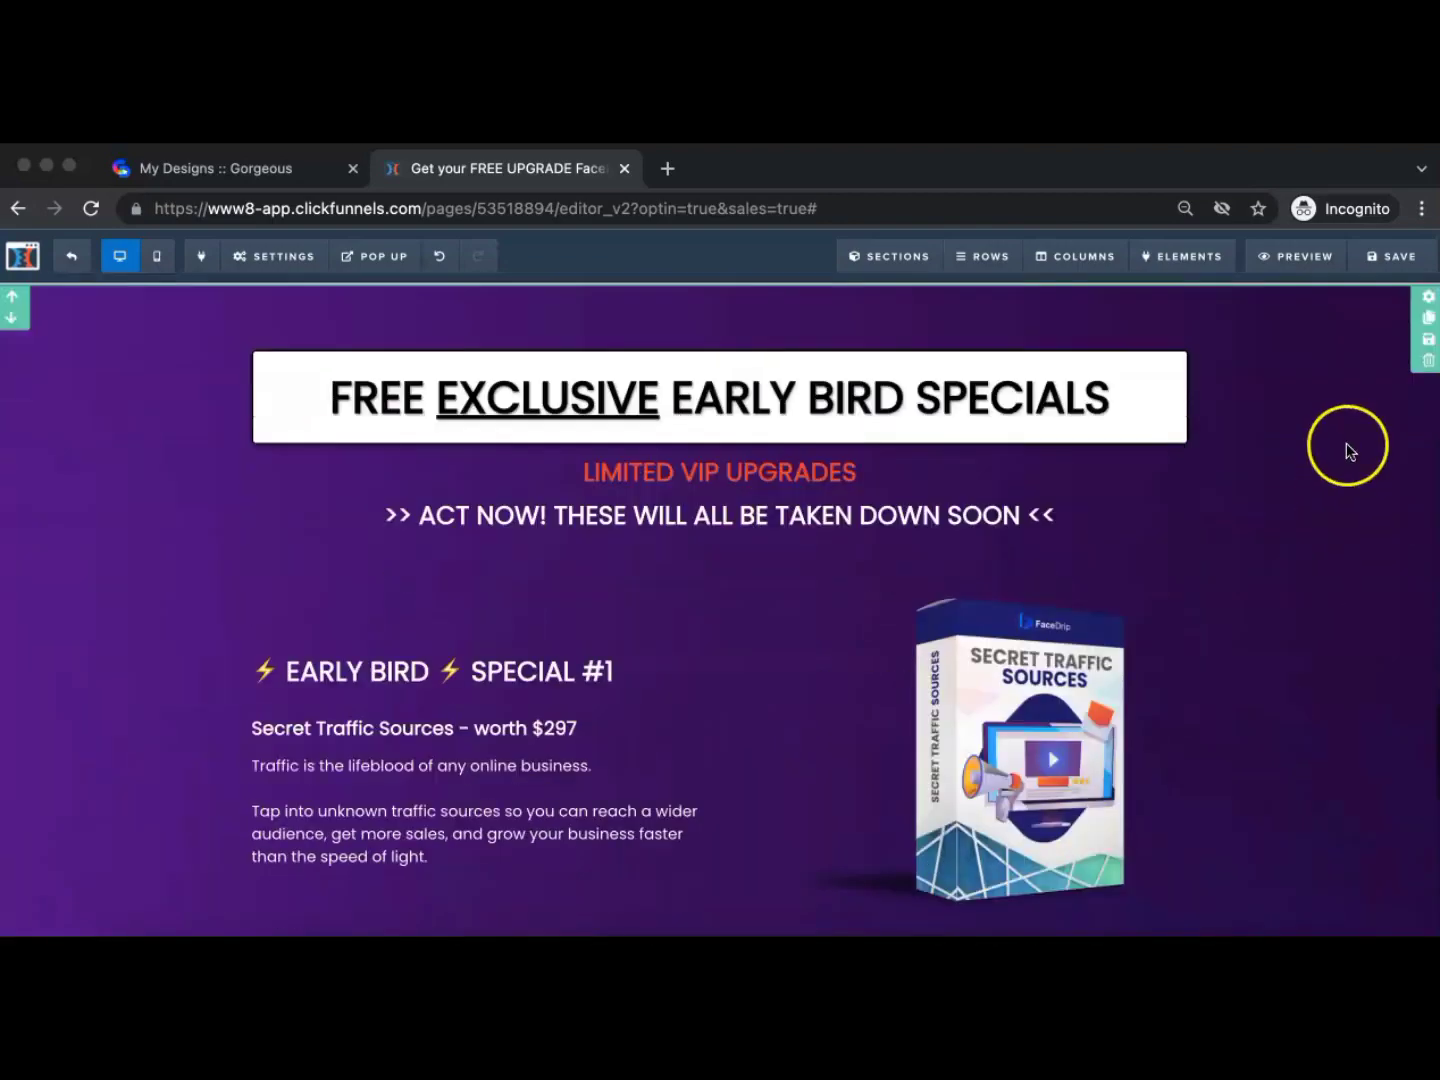
scroll(1347, 450, "up", 2)
left_click(1426, 404)
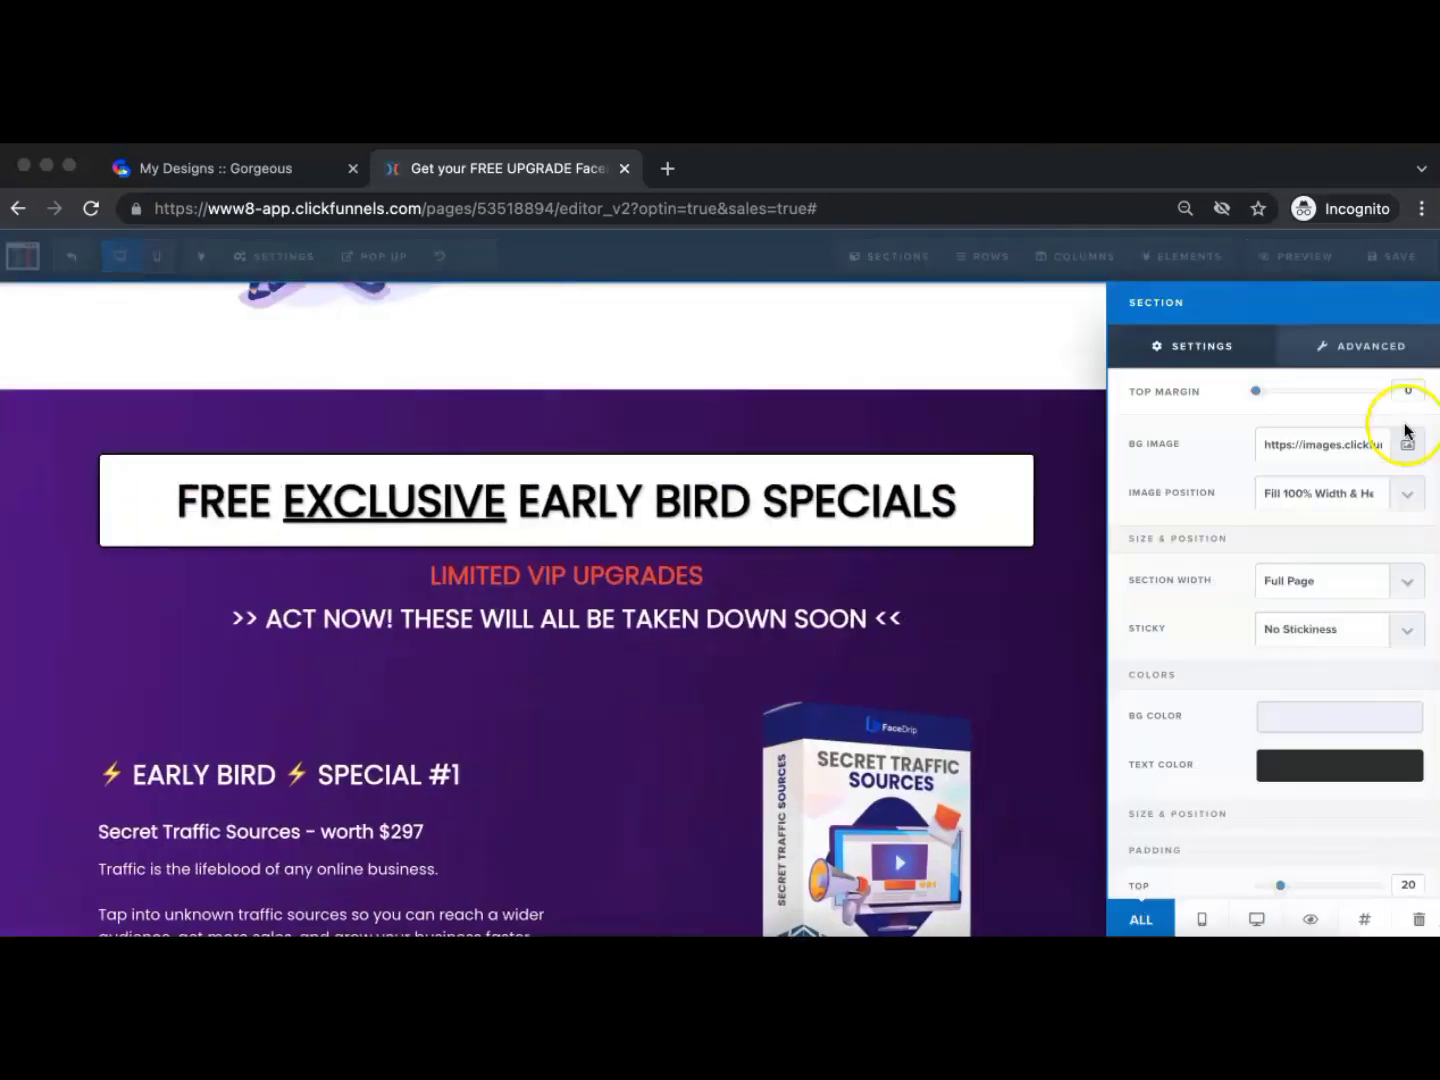
left_click(1407, 443)
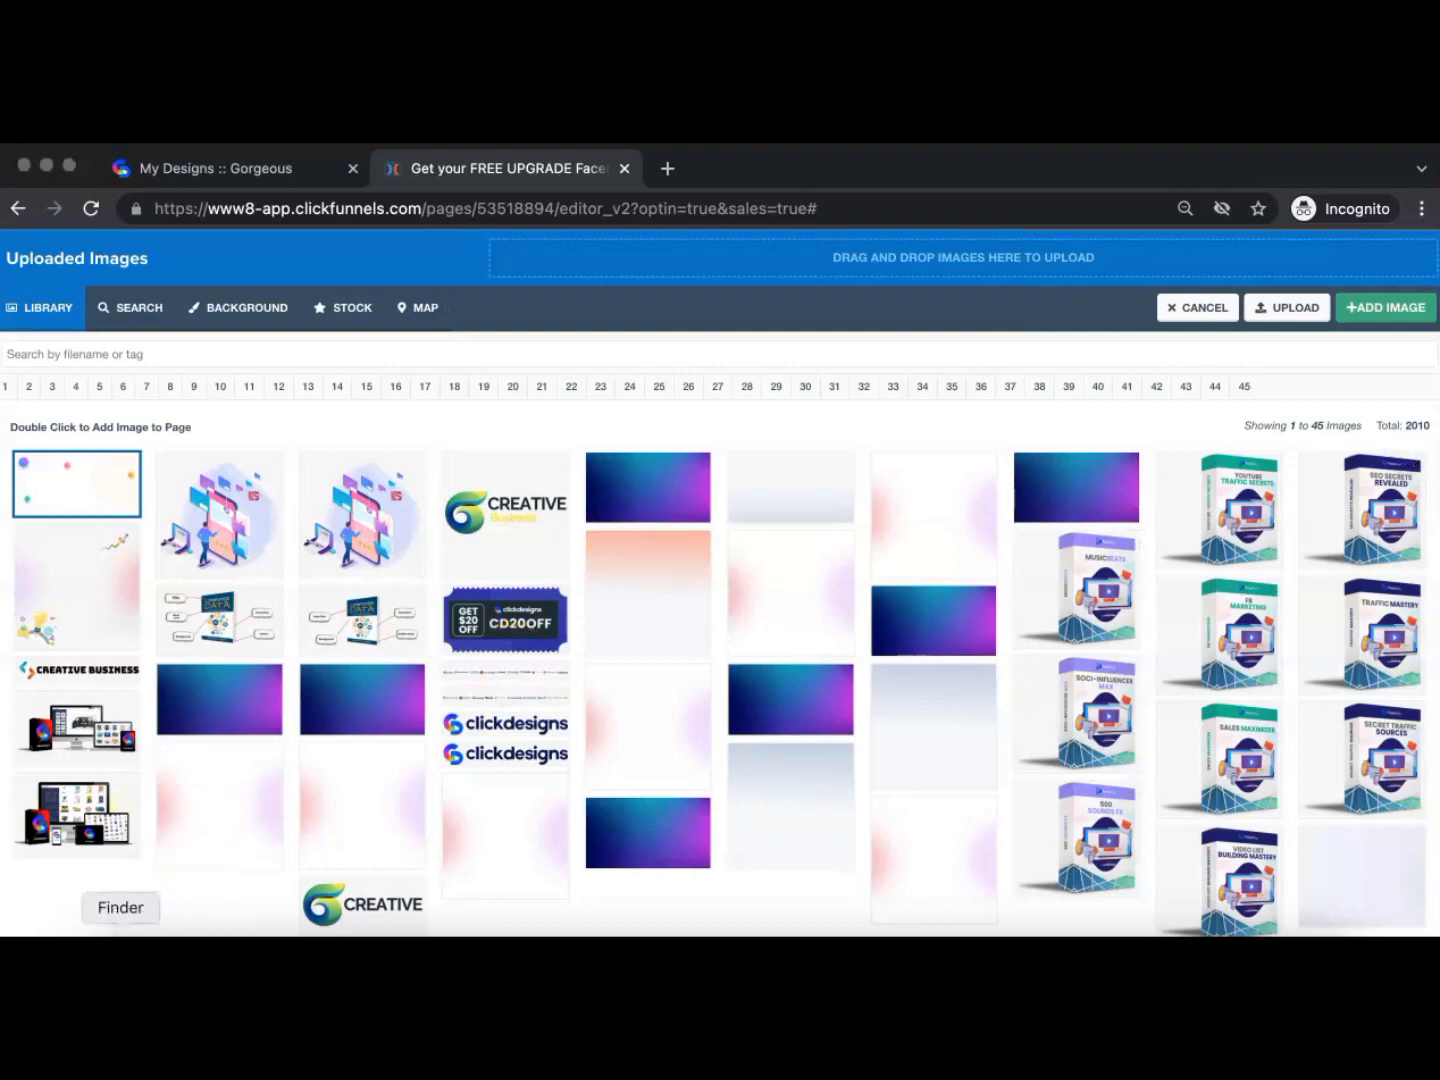
left_click(119, 929)
left_click(491, 536)
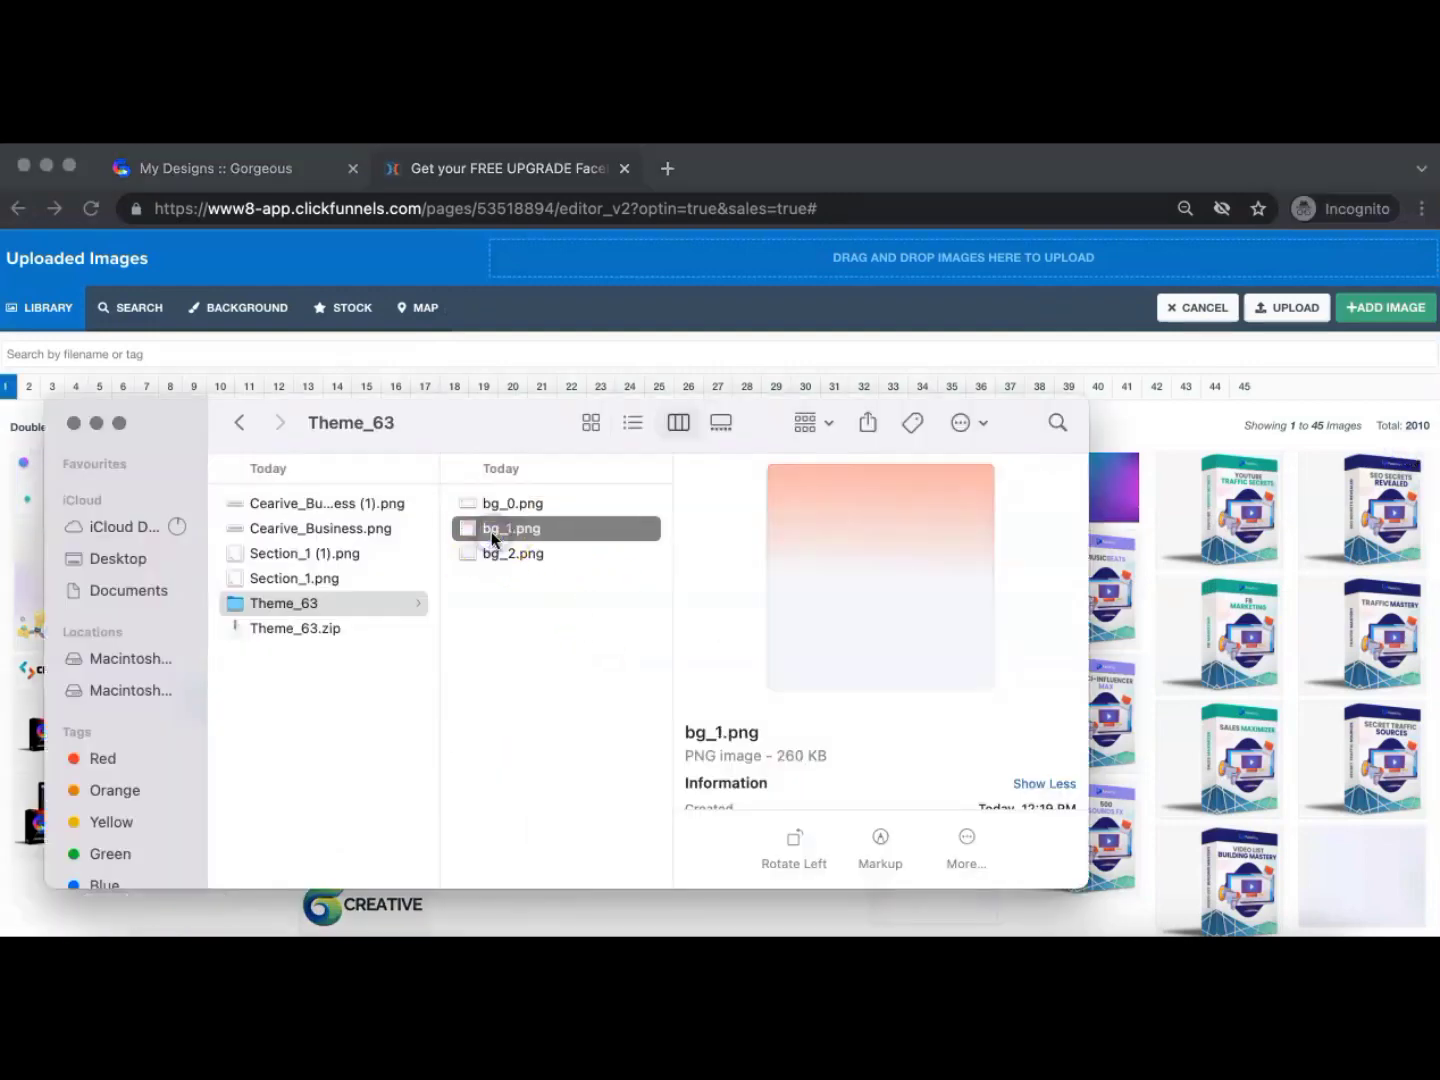
left_click_drag(489, 536, 923, 266)
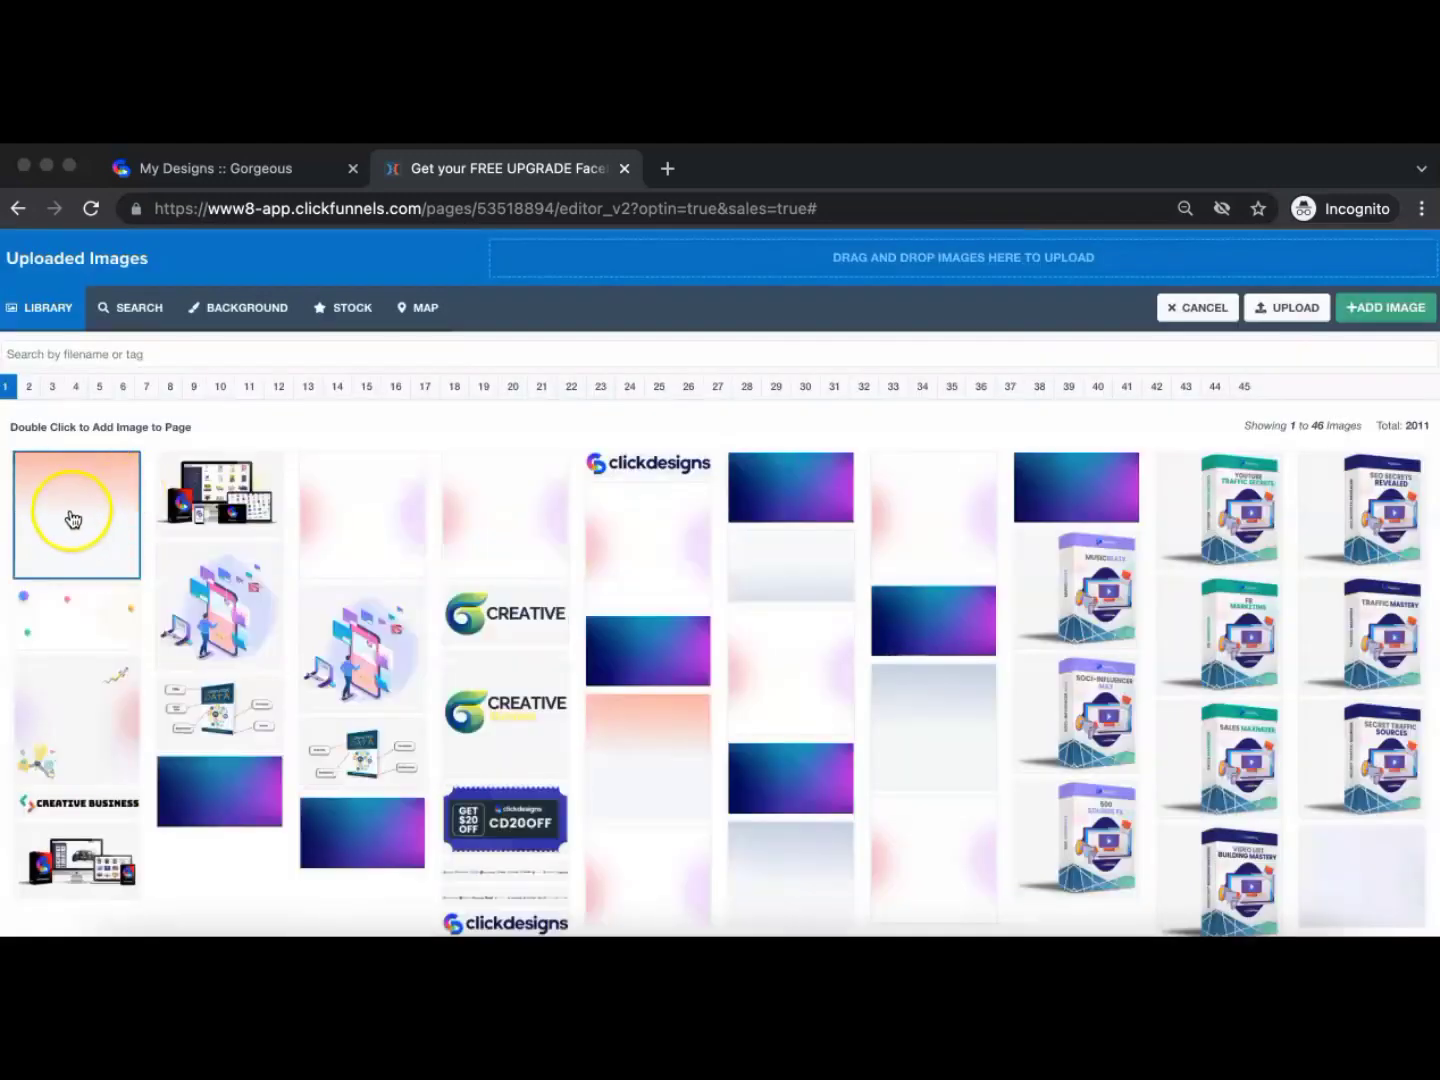
left_click(1388, 310)
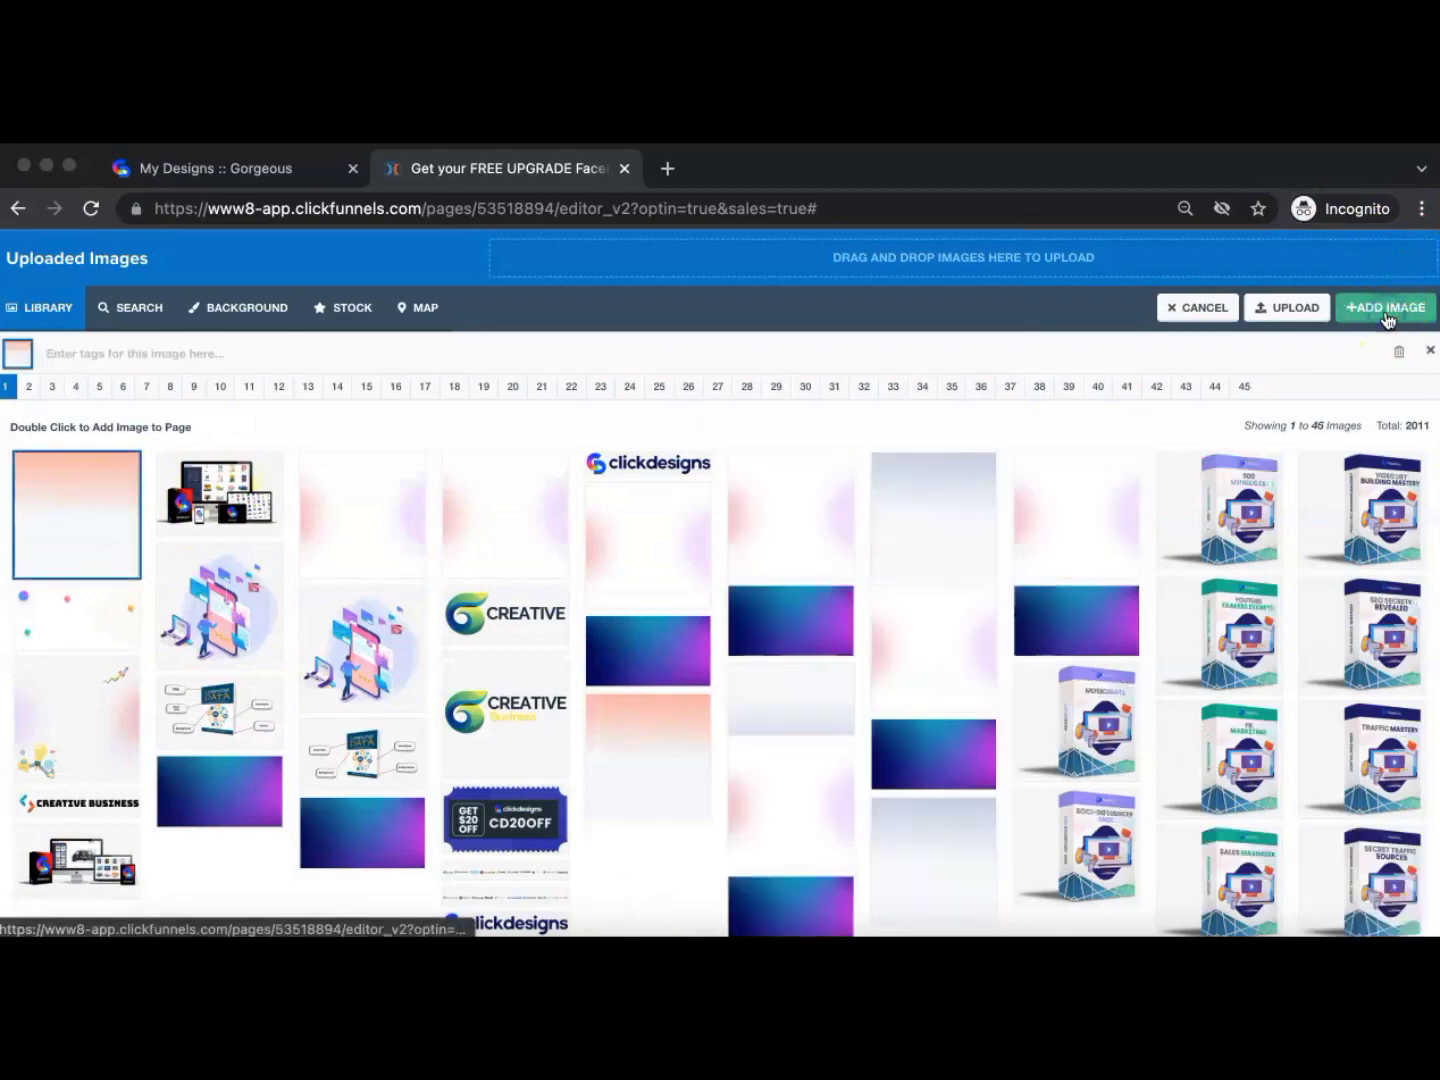
Set the text and bold colors of the "ACT NOW! THESE WILL ALL BE TAKEN DOWN SOON" sub-headline to dark #2d2d2d
scroll(1028, 691, "down", 10)
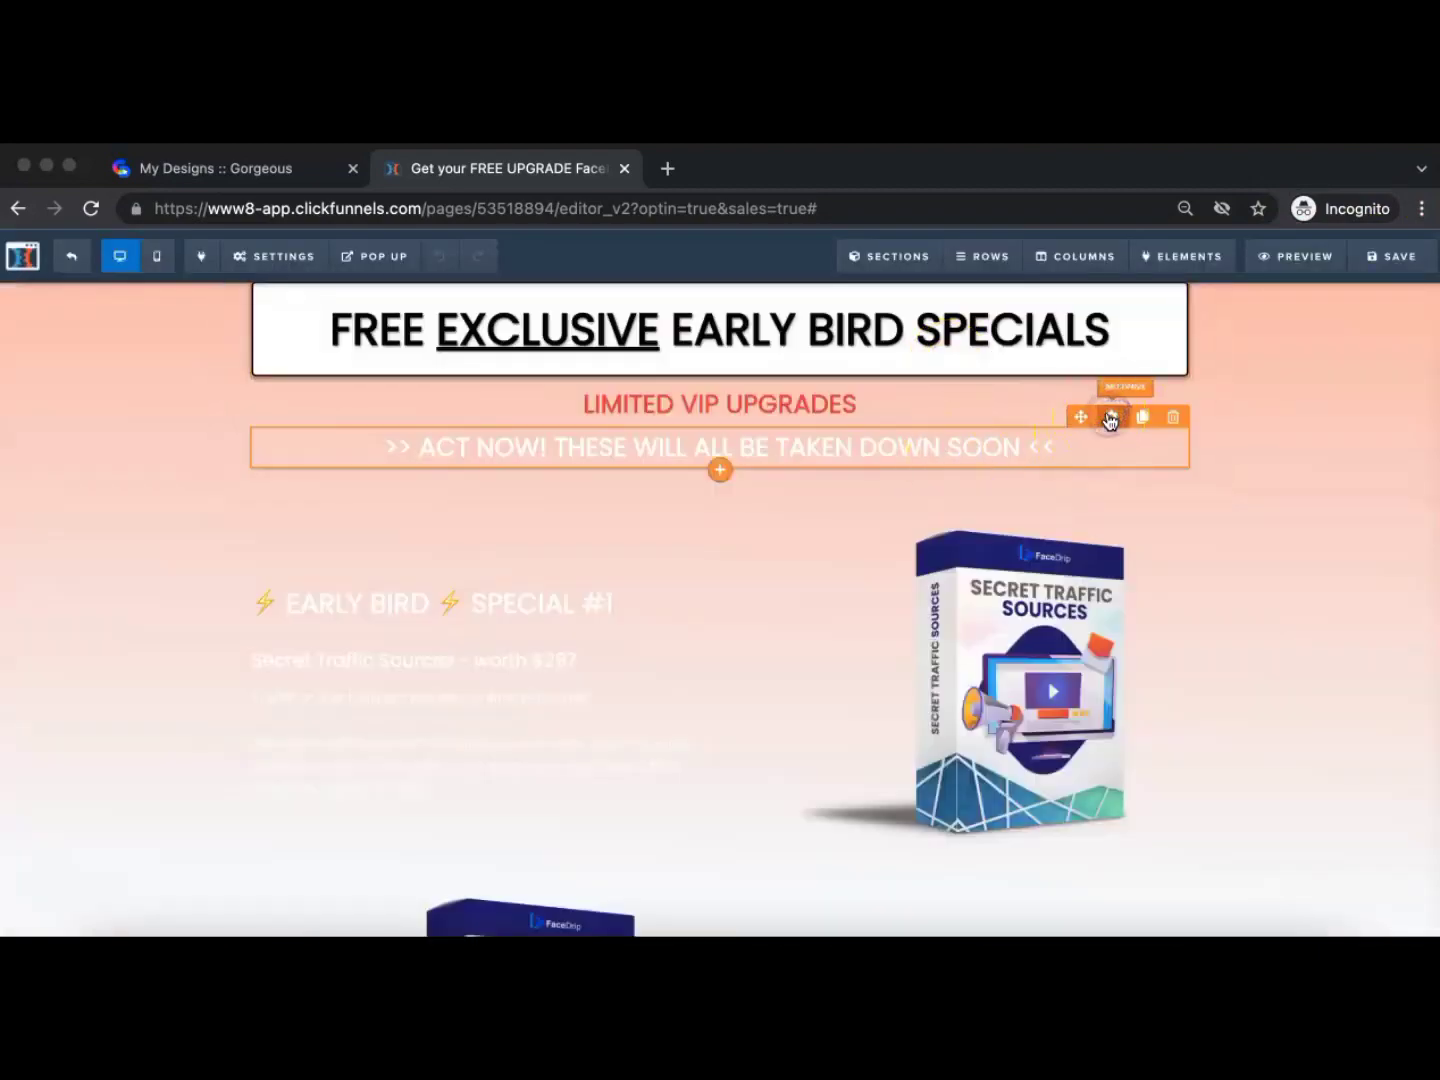
left_click(1109, 418)
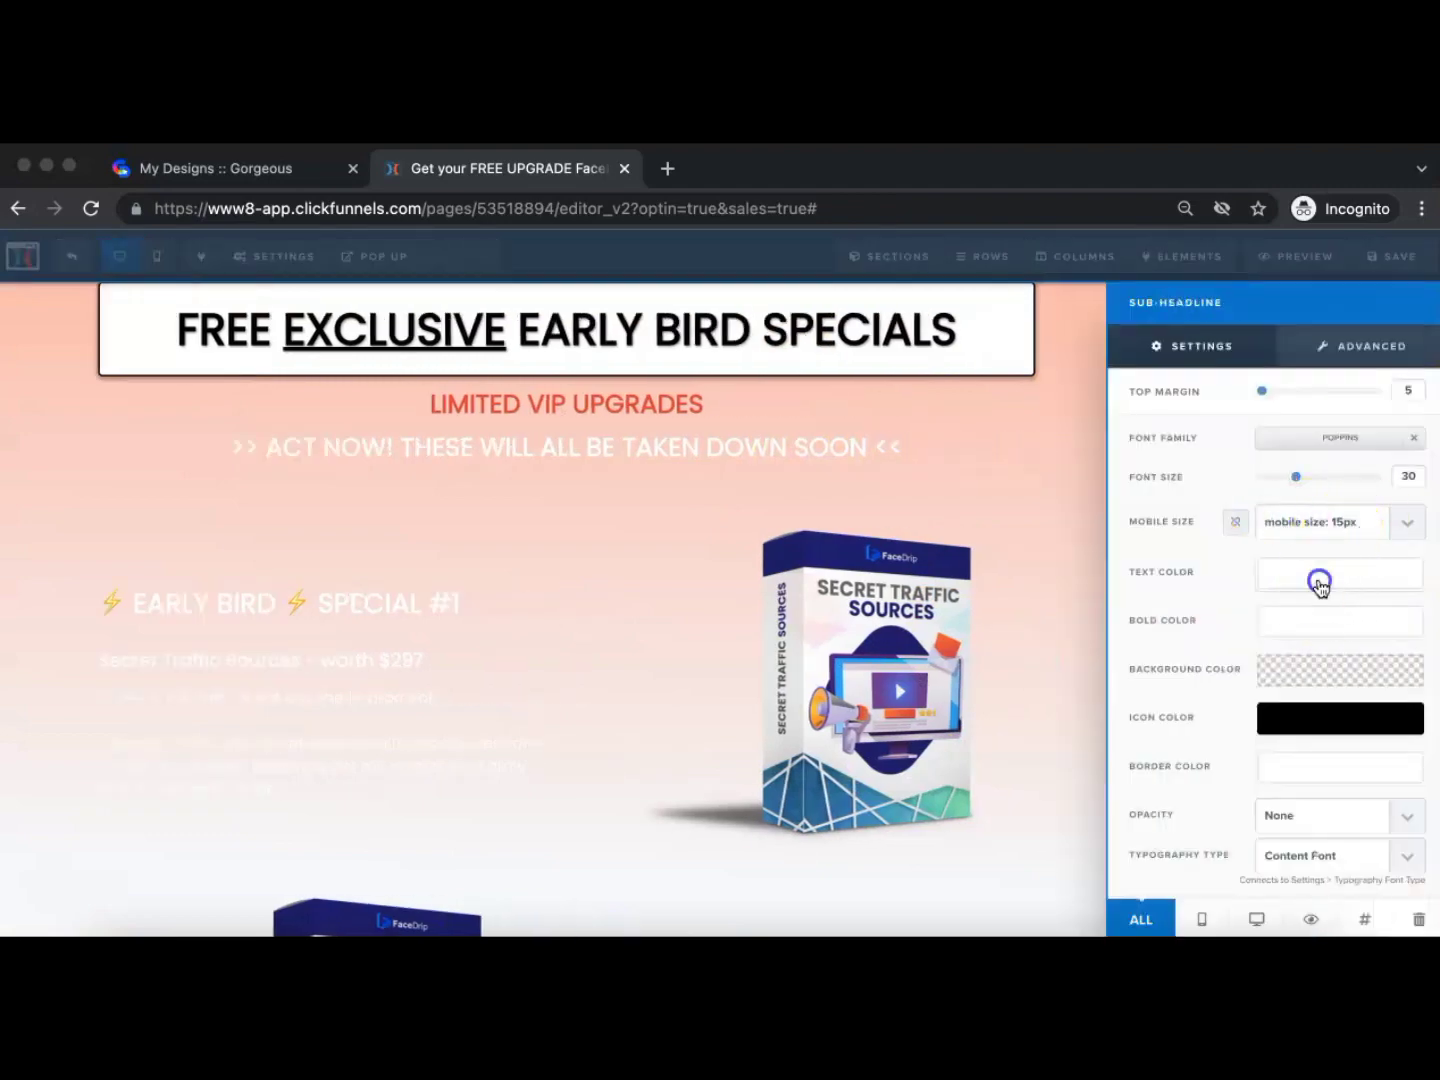
left_click(1319, 585)
left_click(1154, 633)
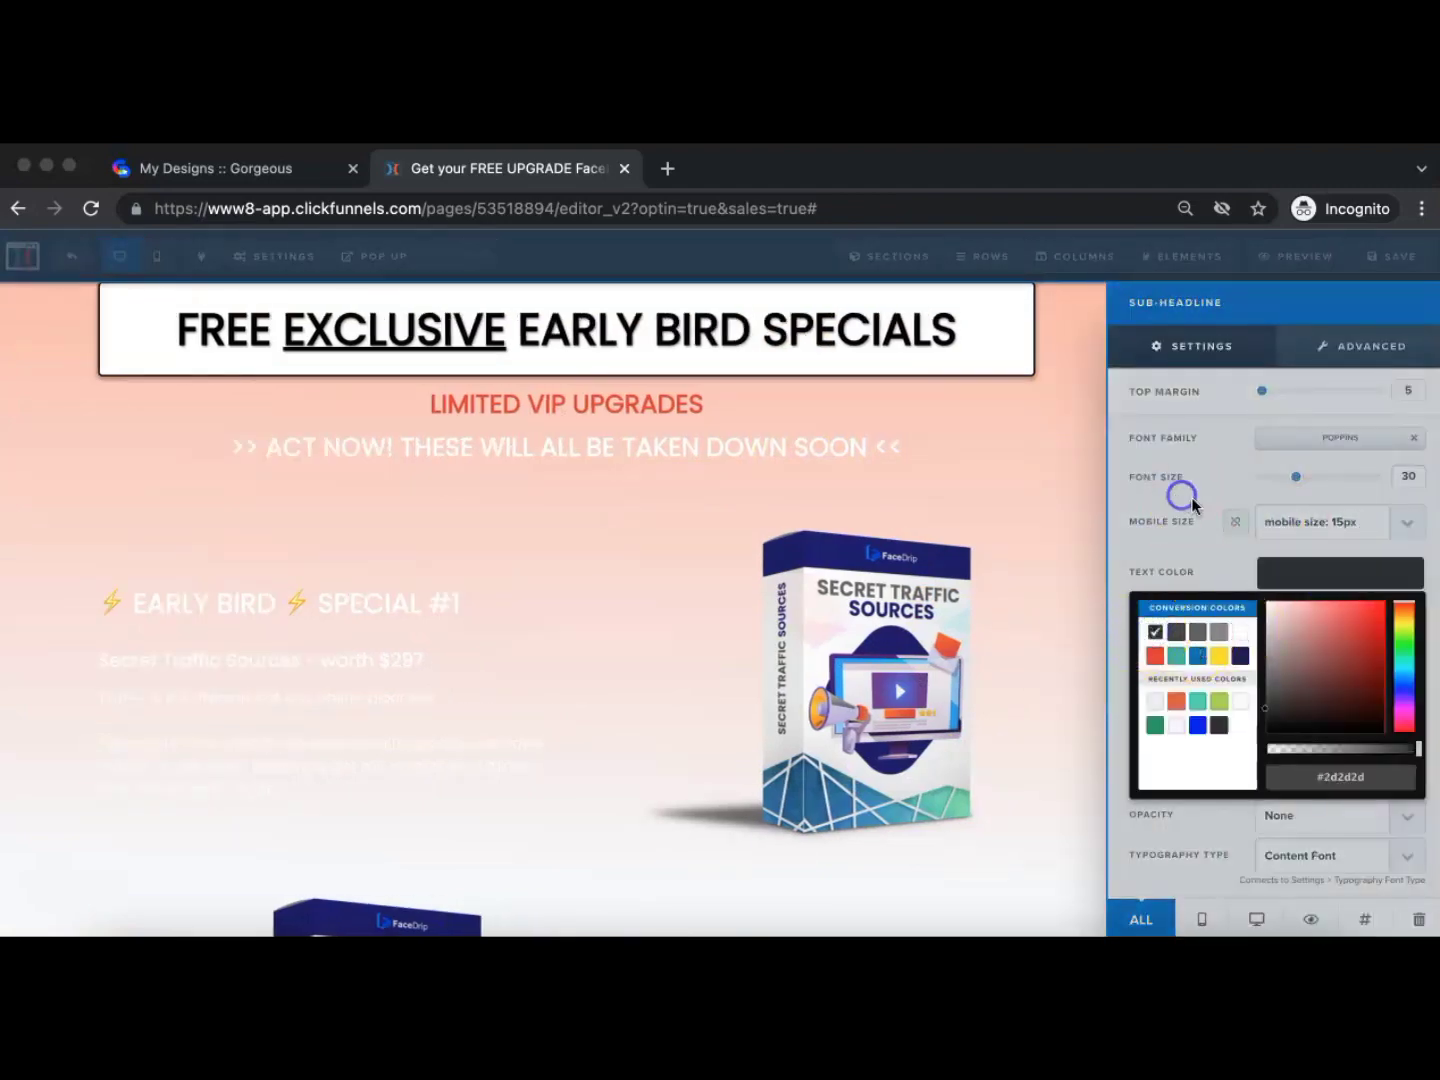
left_click(1192, 506)
left_click(1301, 627)
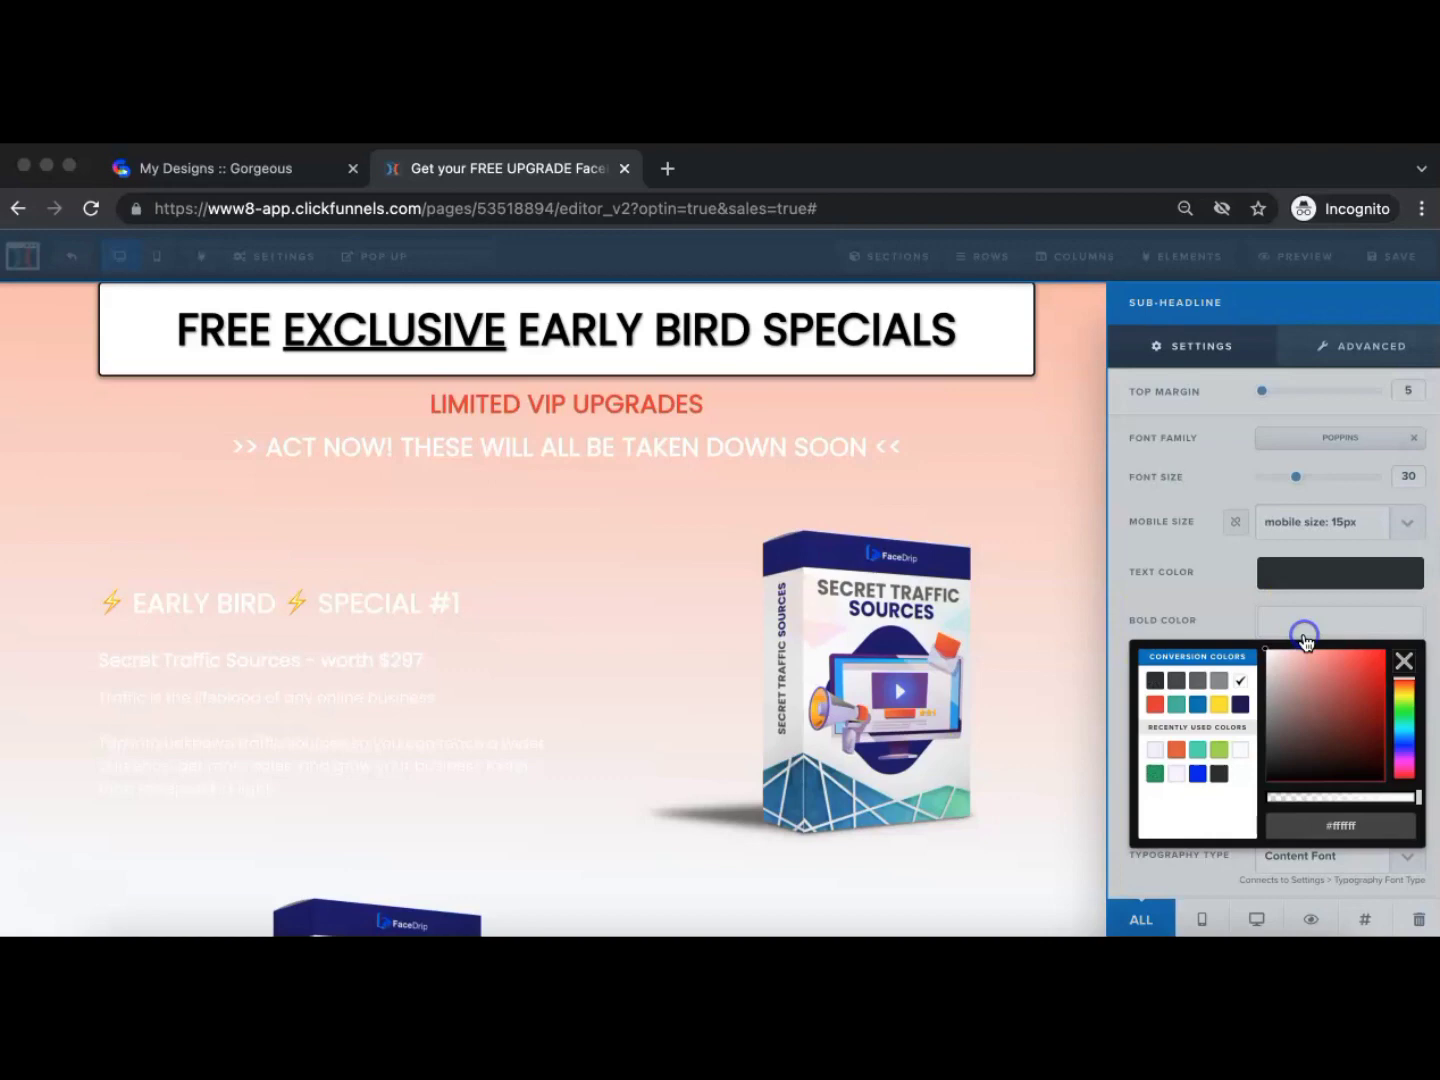
left_click(1153, 682)
left_click(588, 566)
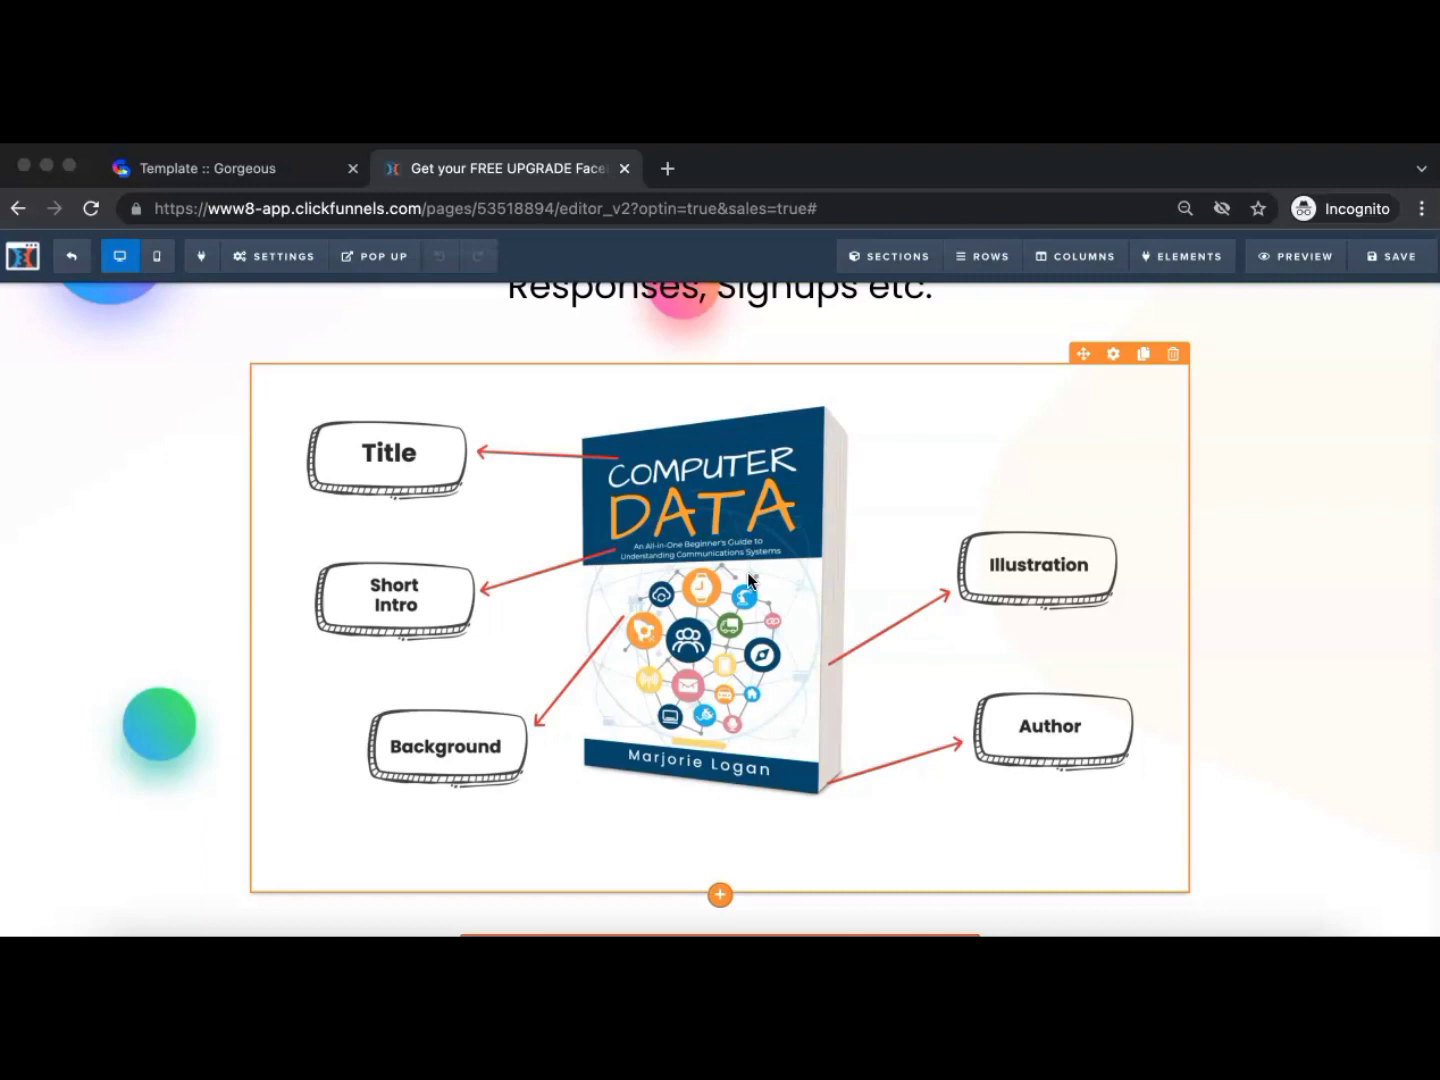
Switch to ClickDesigns and browse the laptop mockup templates, loading more of them
left_click(267, 163)
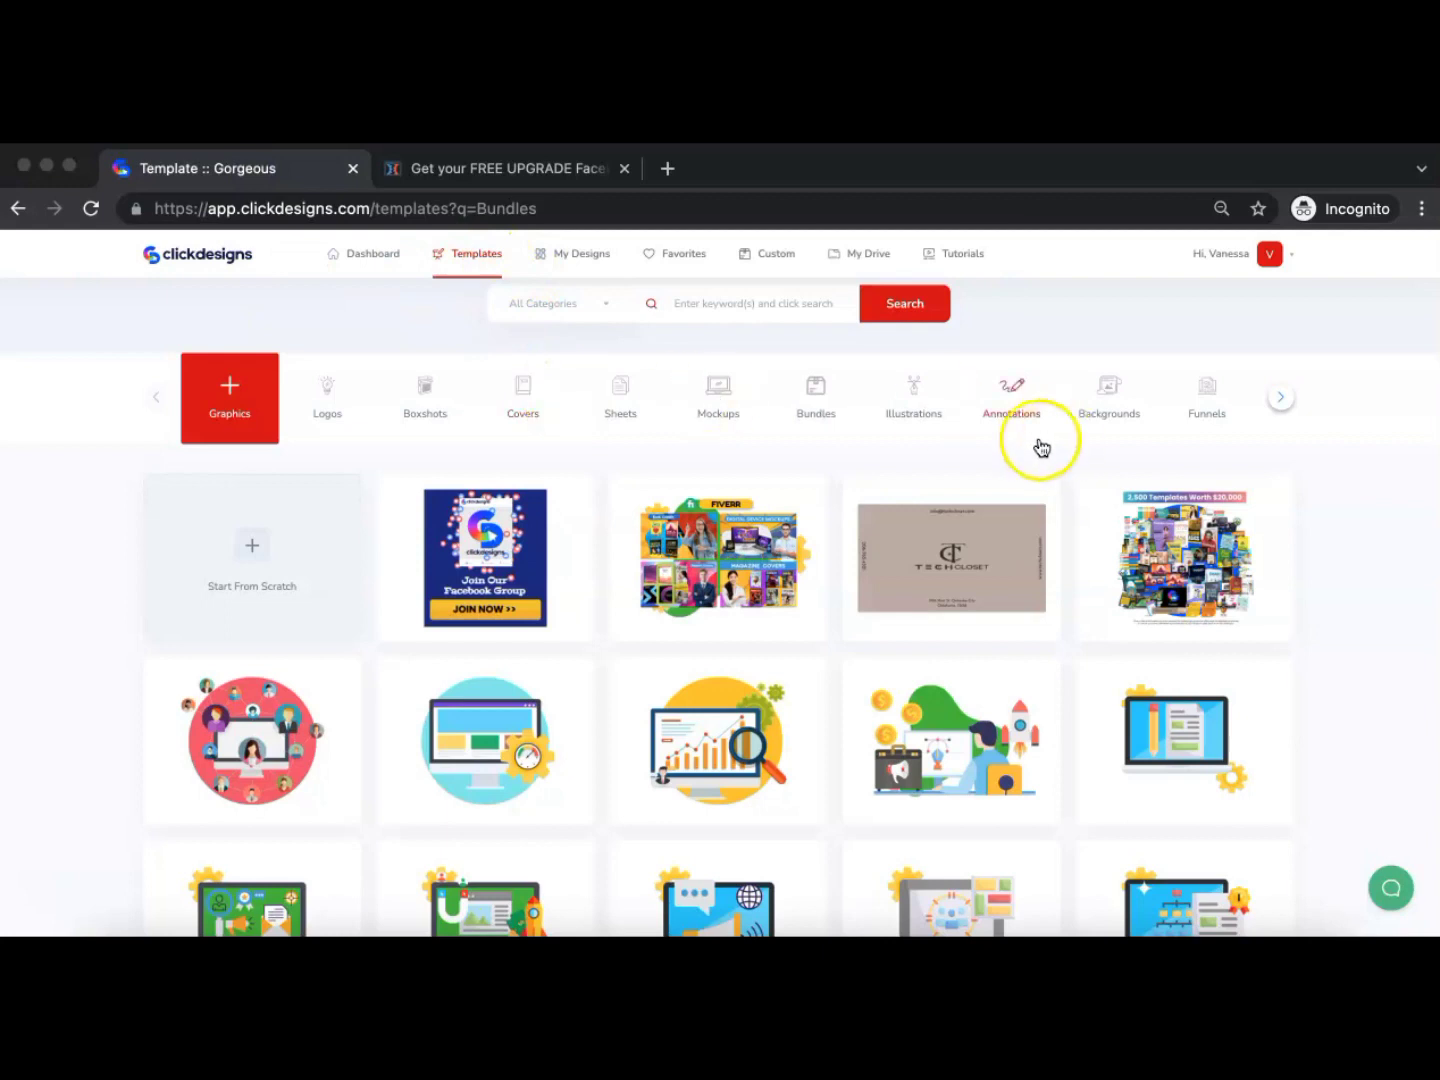
left_click(698, 412)
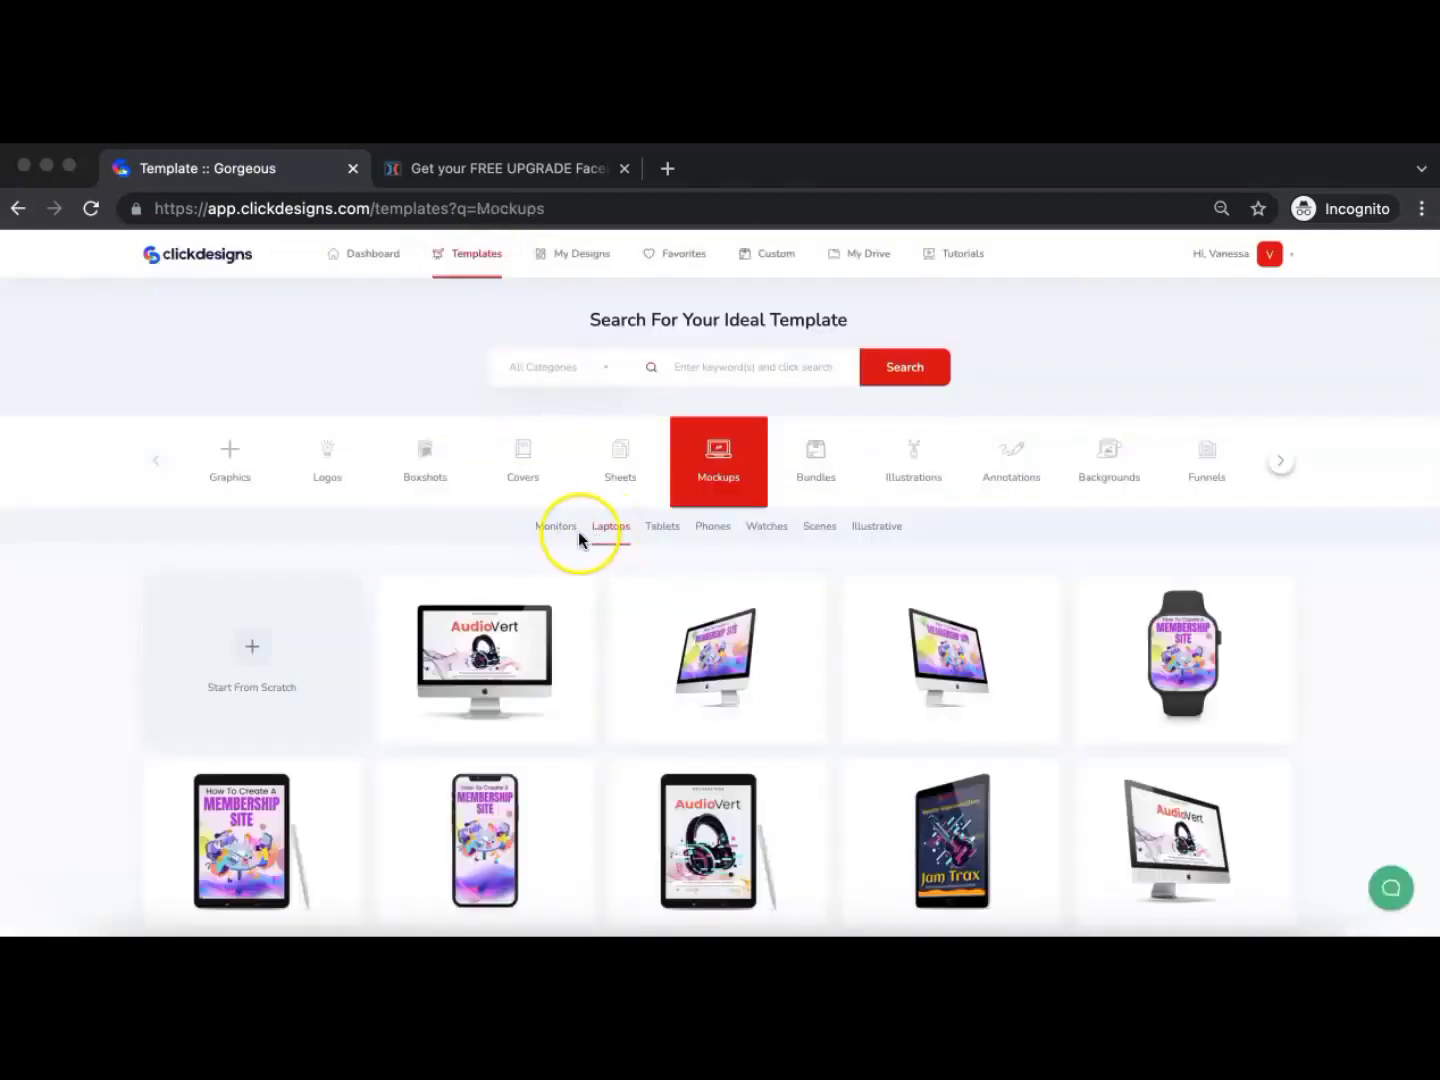
left_click(611, 530)
scroll(760, 700, "down", 5)
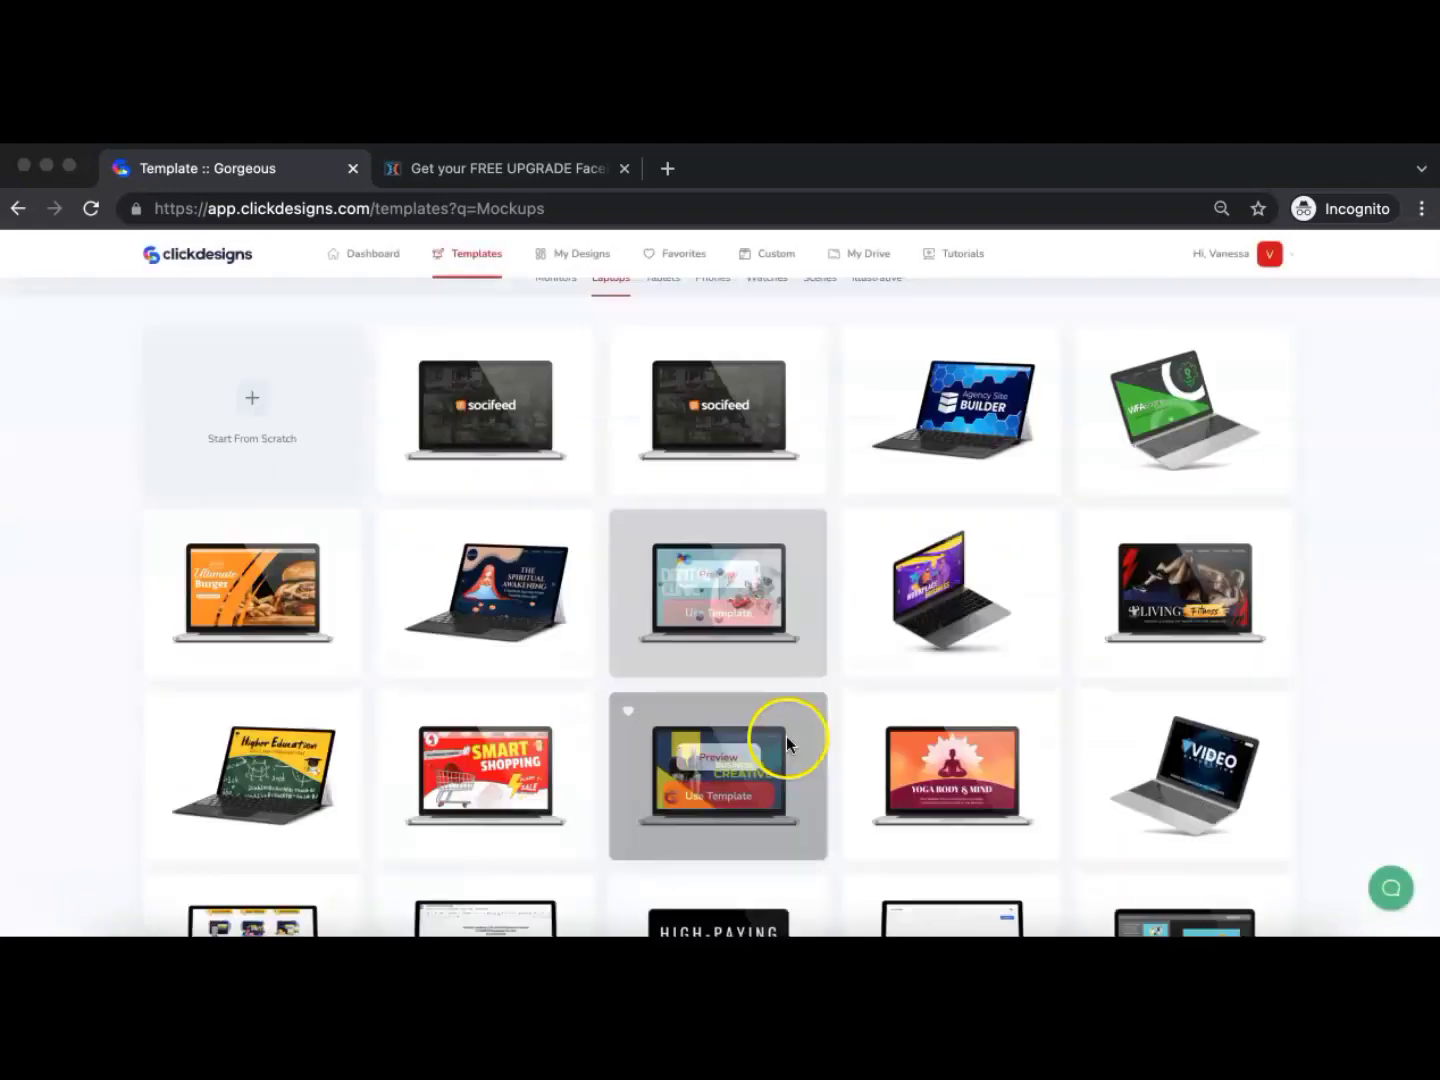
scroll(778, 748, "down", 4)
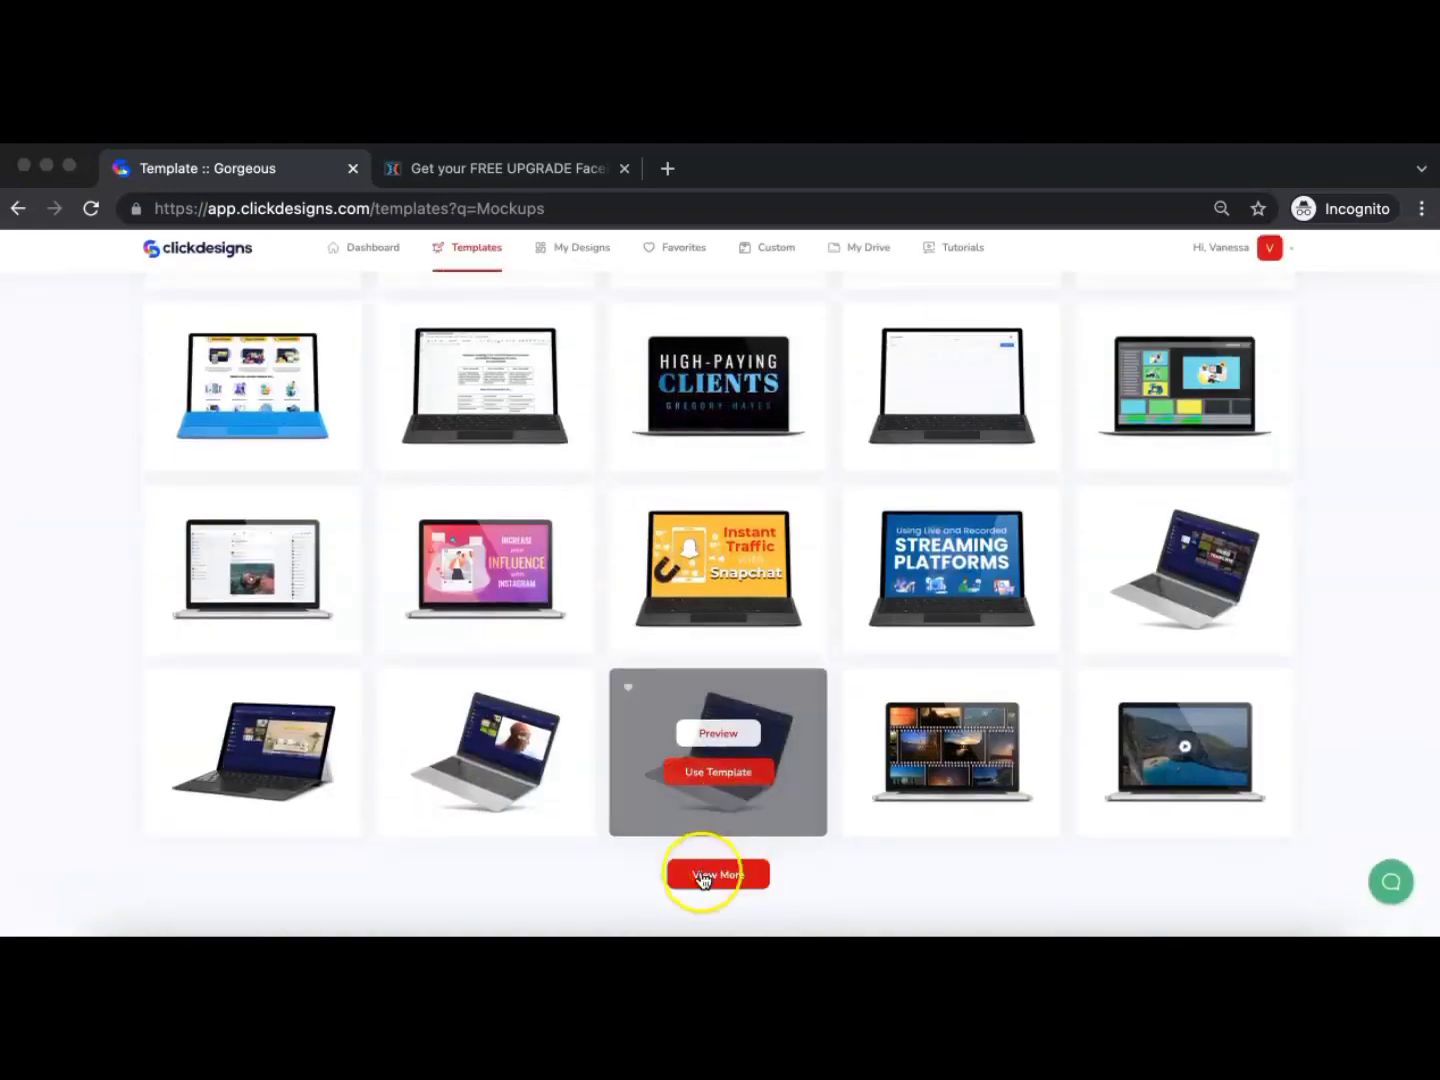
left_click(714, 881)
scroll(906, 680, "down", 2)
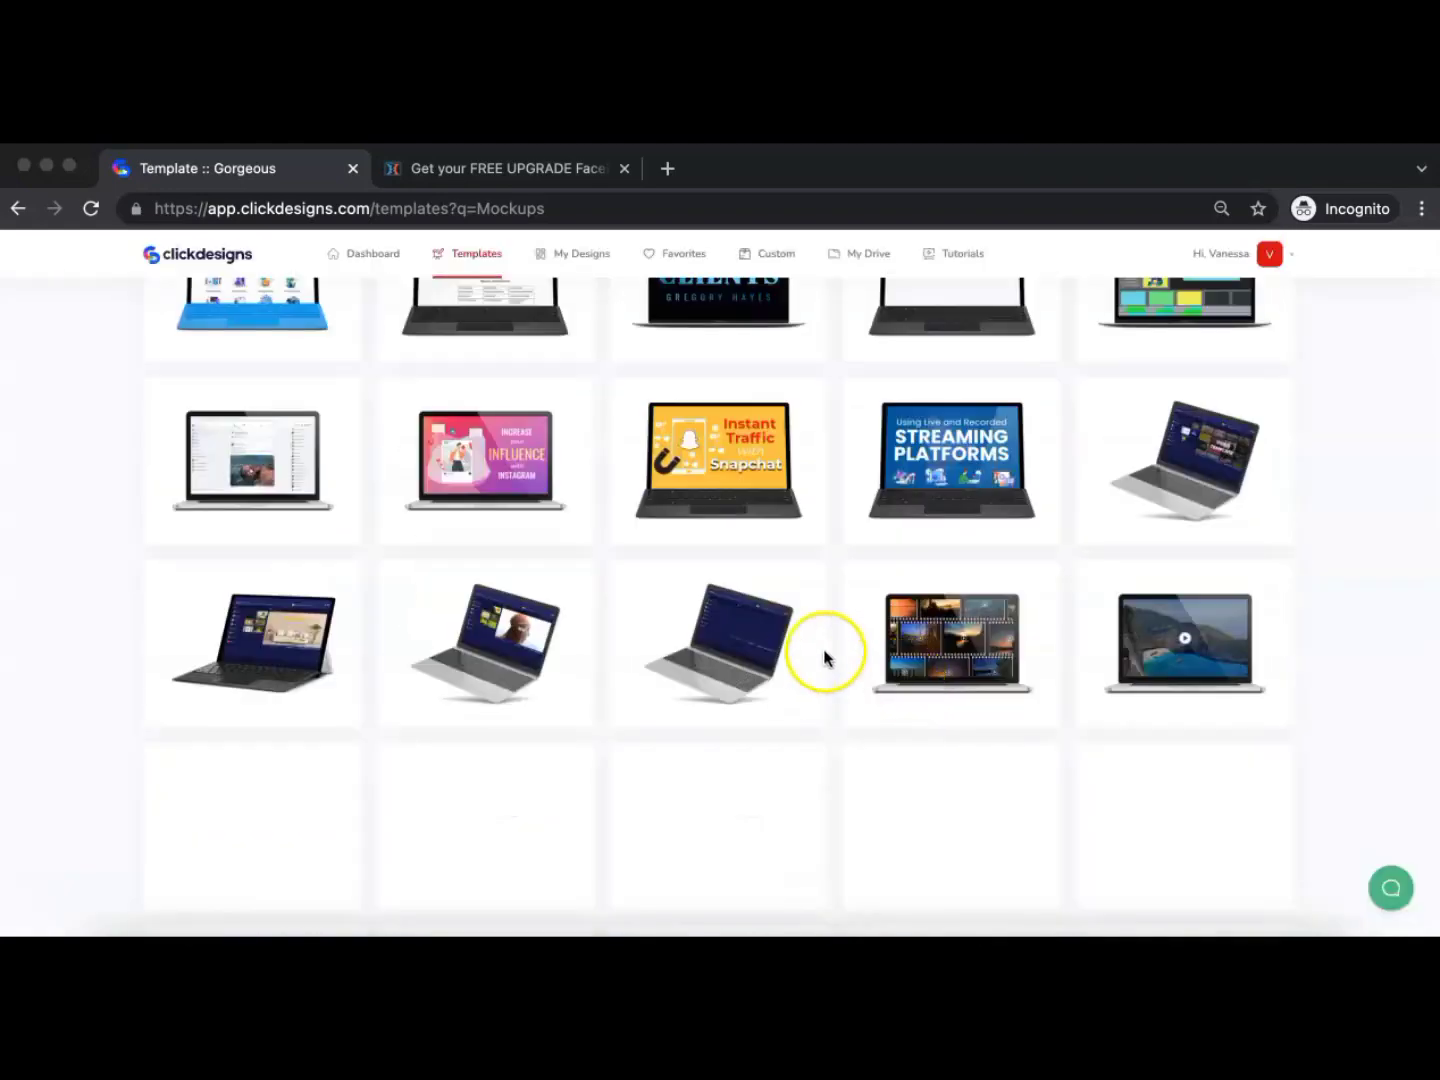
Preview the Business Creative laptop mockup and start a design from it titled Creative Business
scroll(921, 630, "up", 7)
left_click(720, 662)
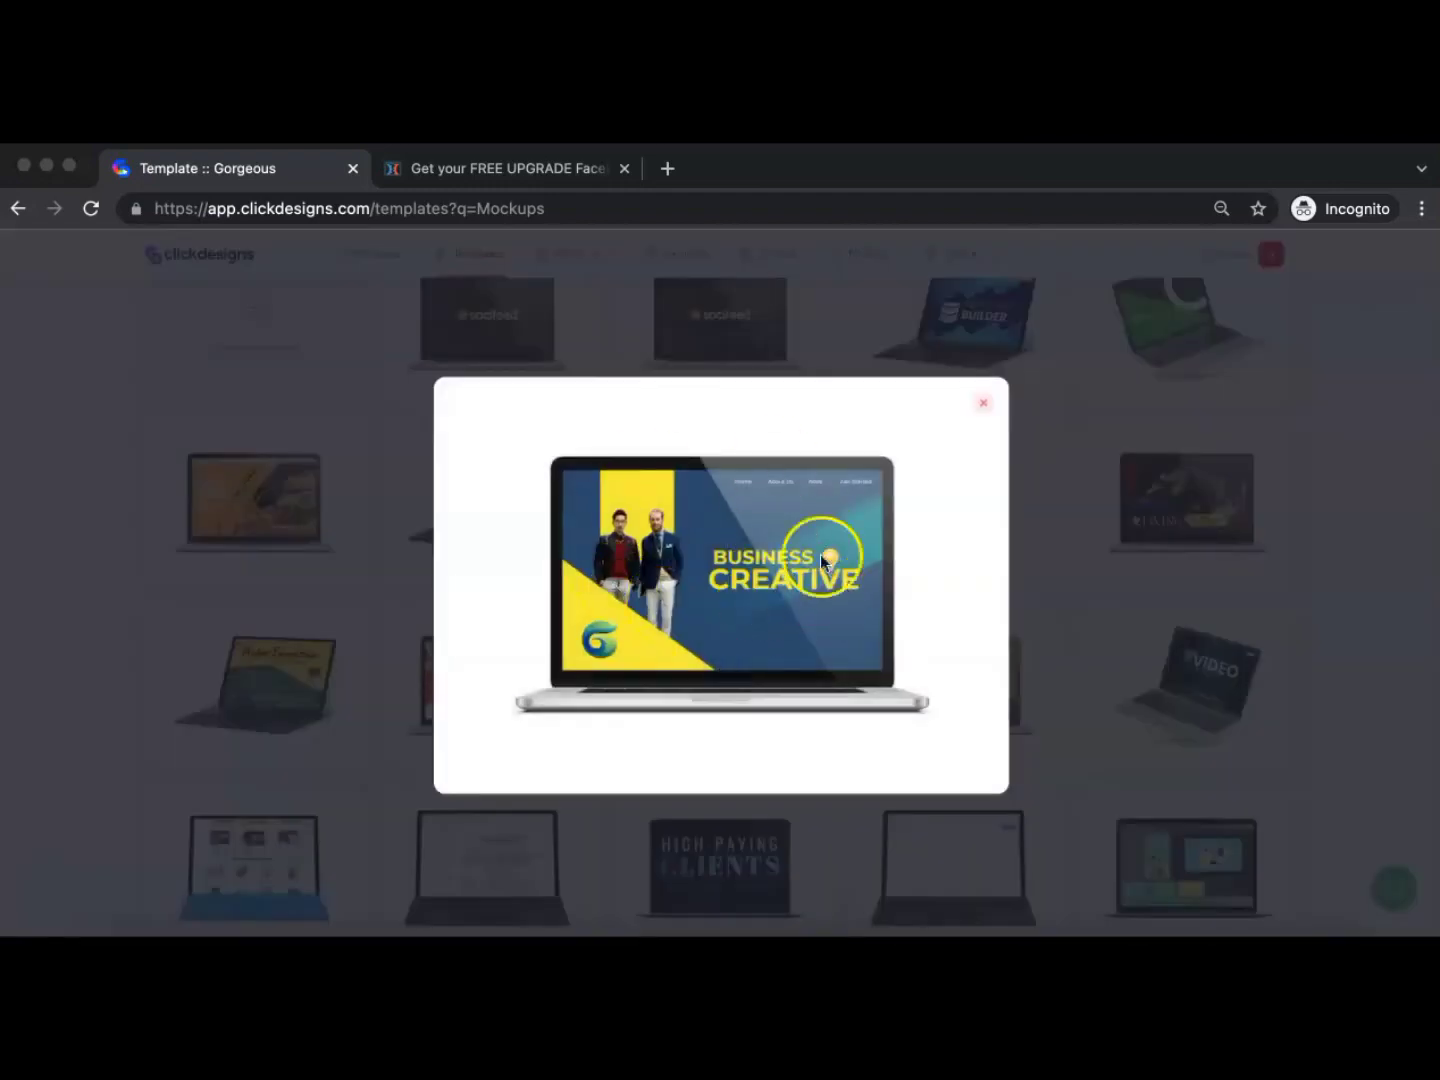
left_click(985, 401)
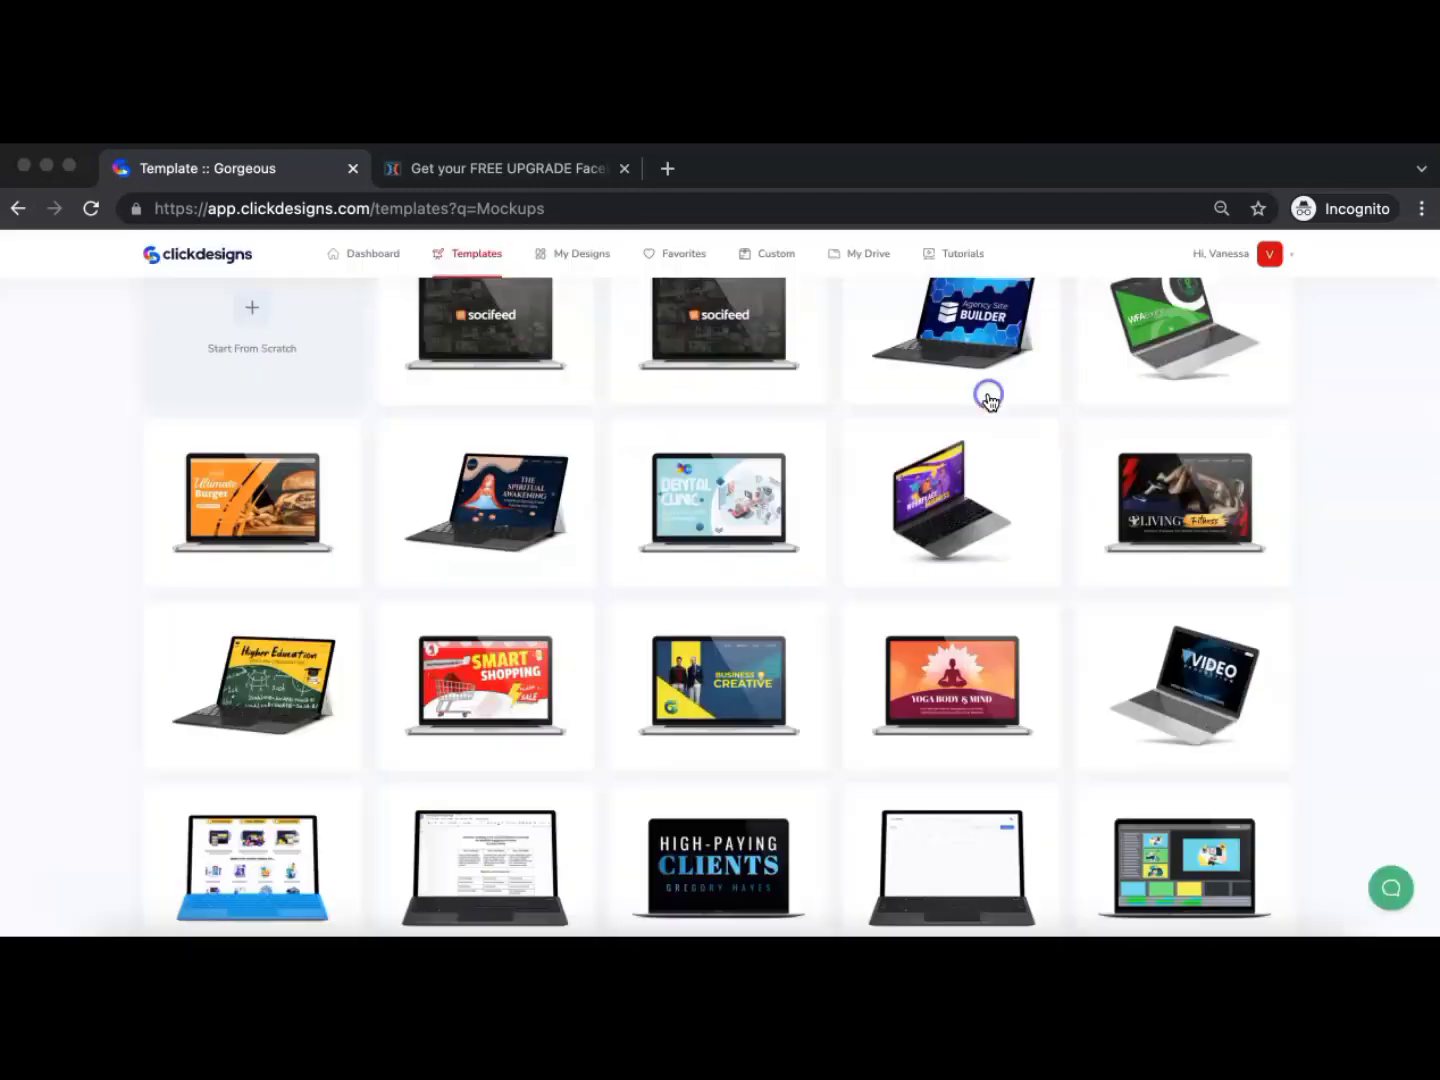
left_click(722, 708)
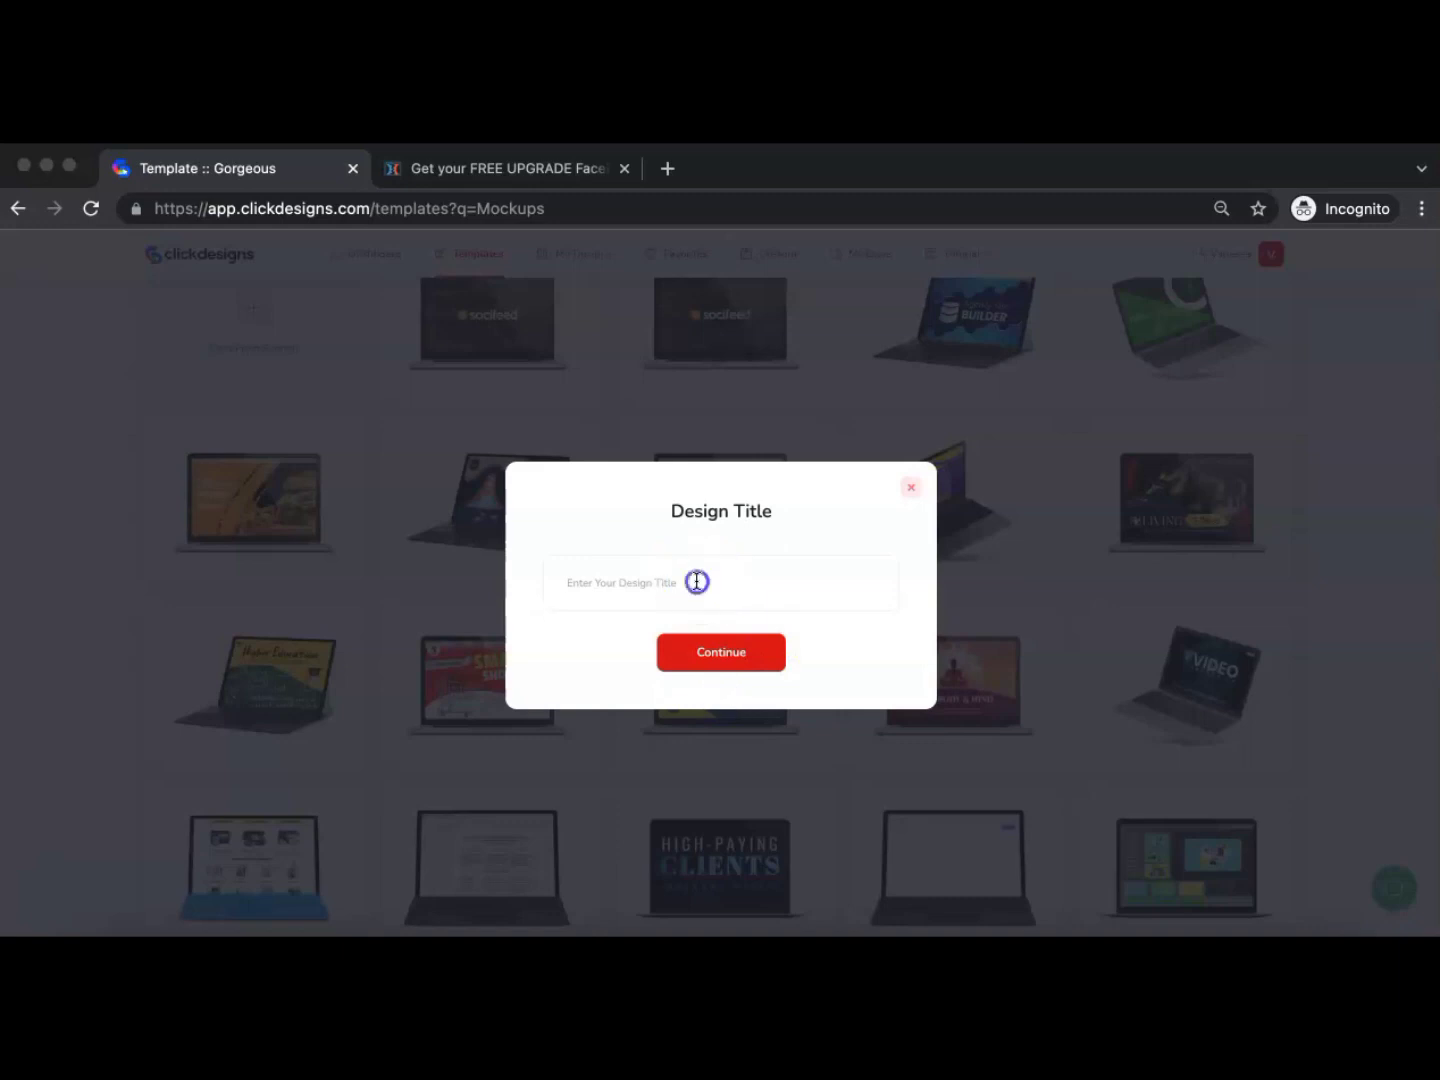
left_click(689, 636)
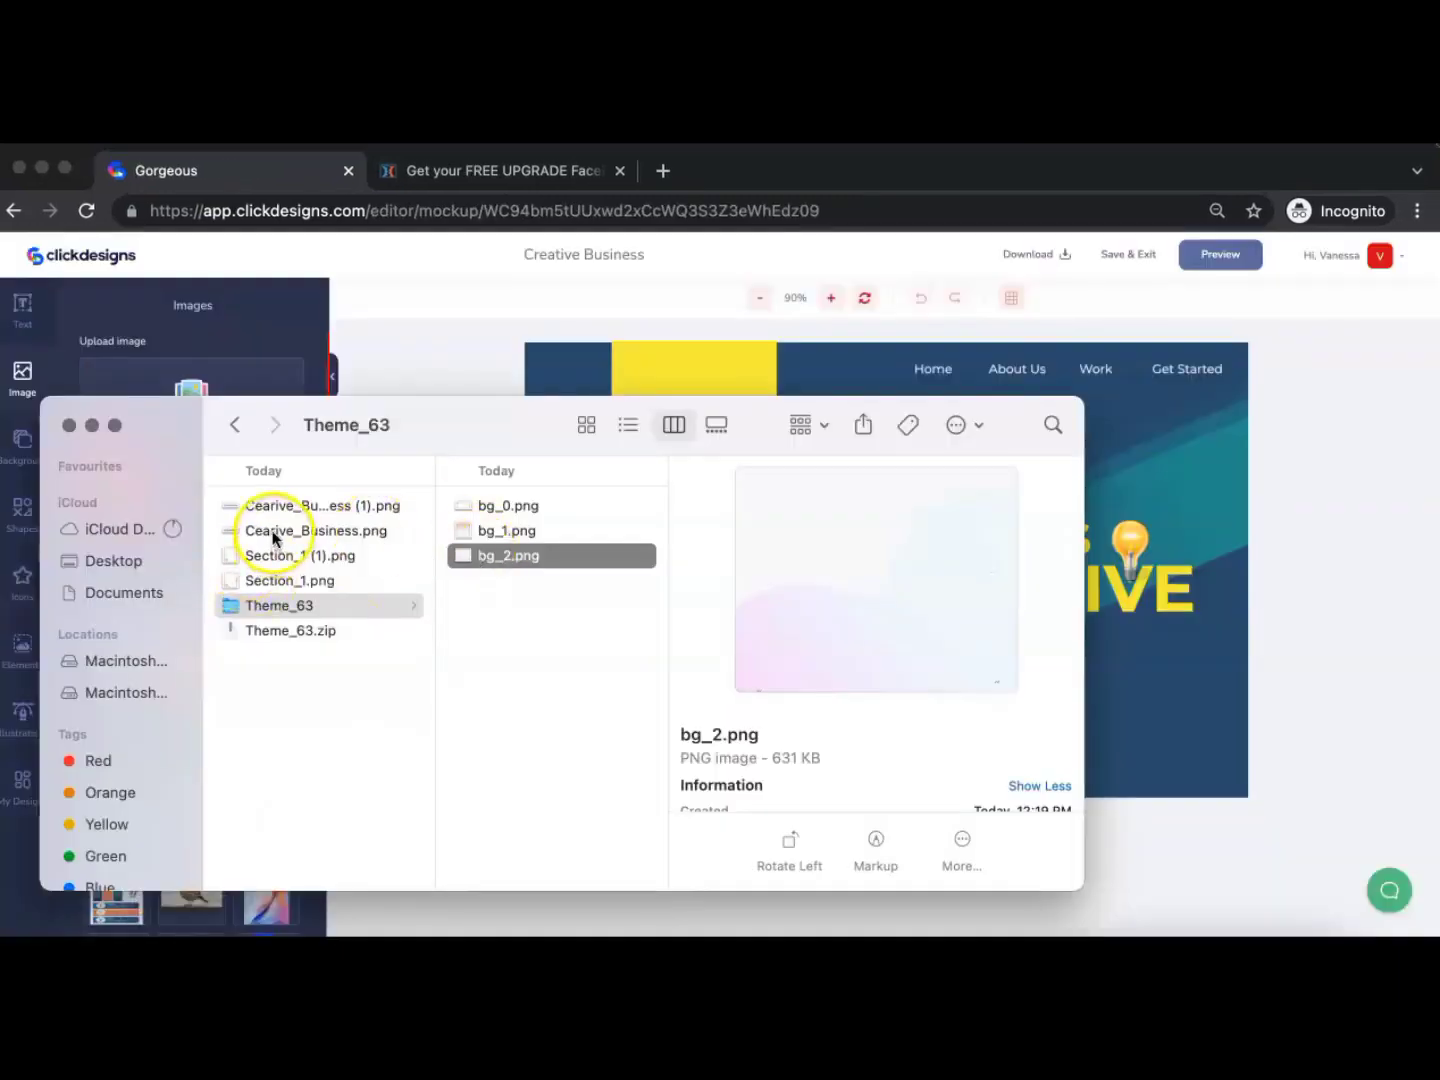
Upload the logo Cearive_Business (1).png and place it small in the mockup's lower-left corner, replacing the template's logo
left_click(274, 505)
left_click_drag(498, 419, 931, 420)
left_click_drag(775, 510, 250, 440)
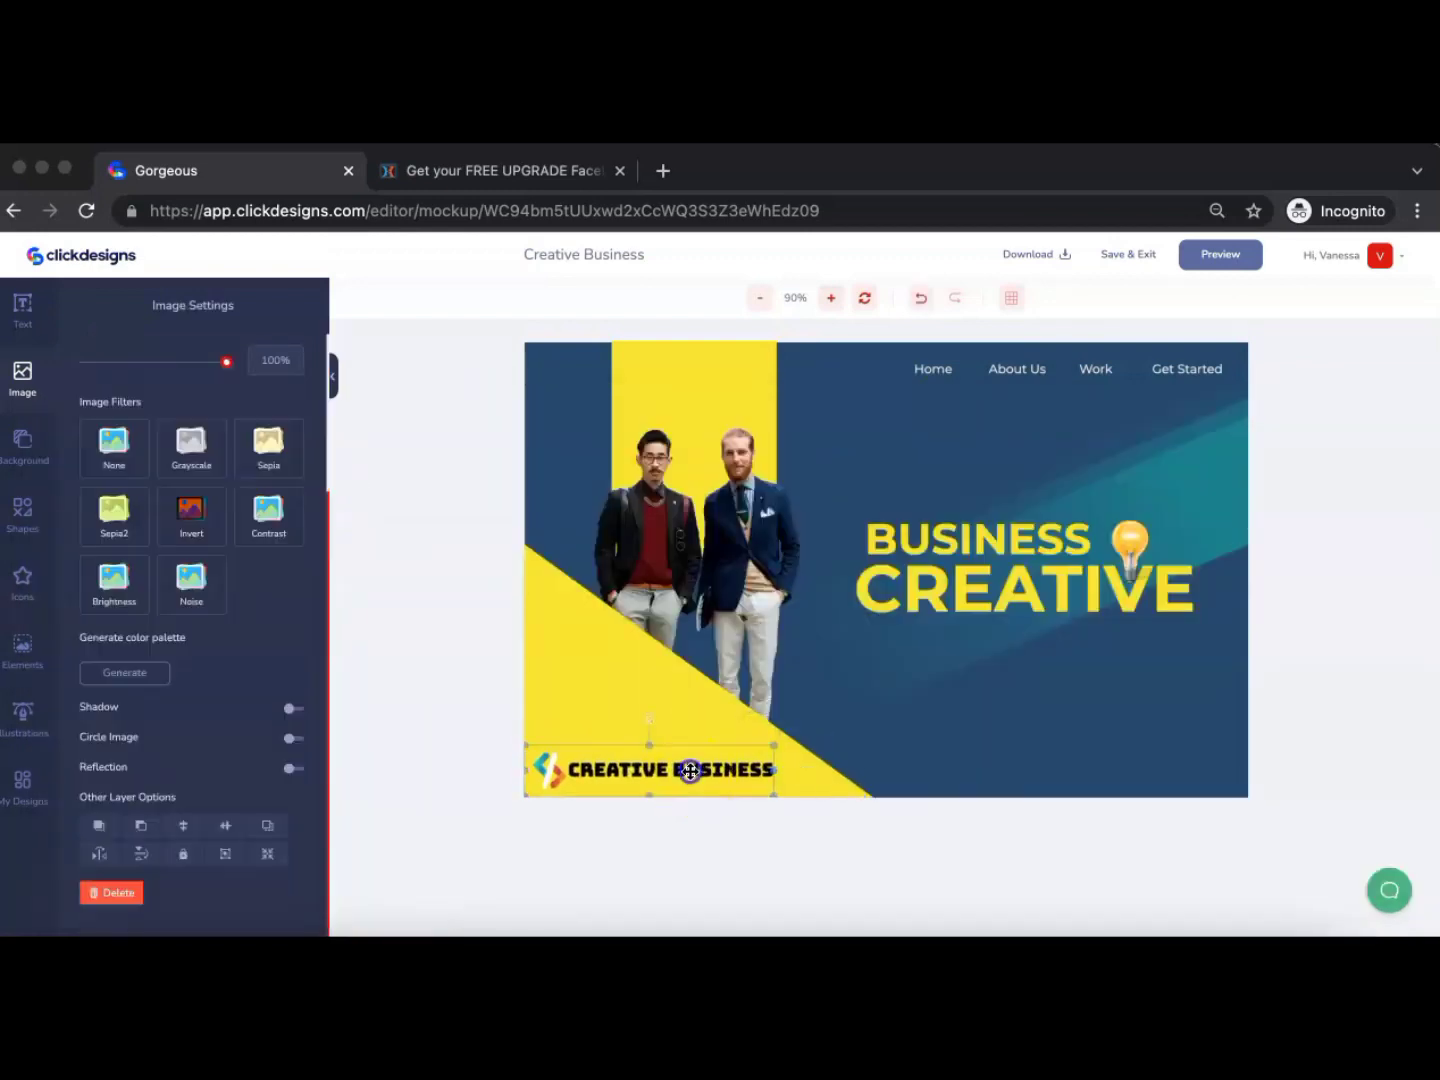
Recolor the yellow triangle behind the logo to cyan #0EEFF7
left_click(975, 581)
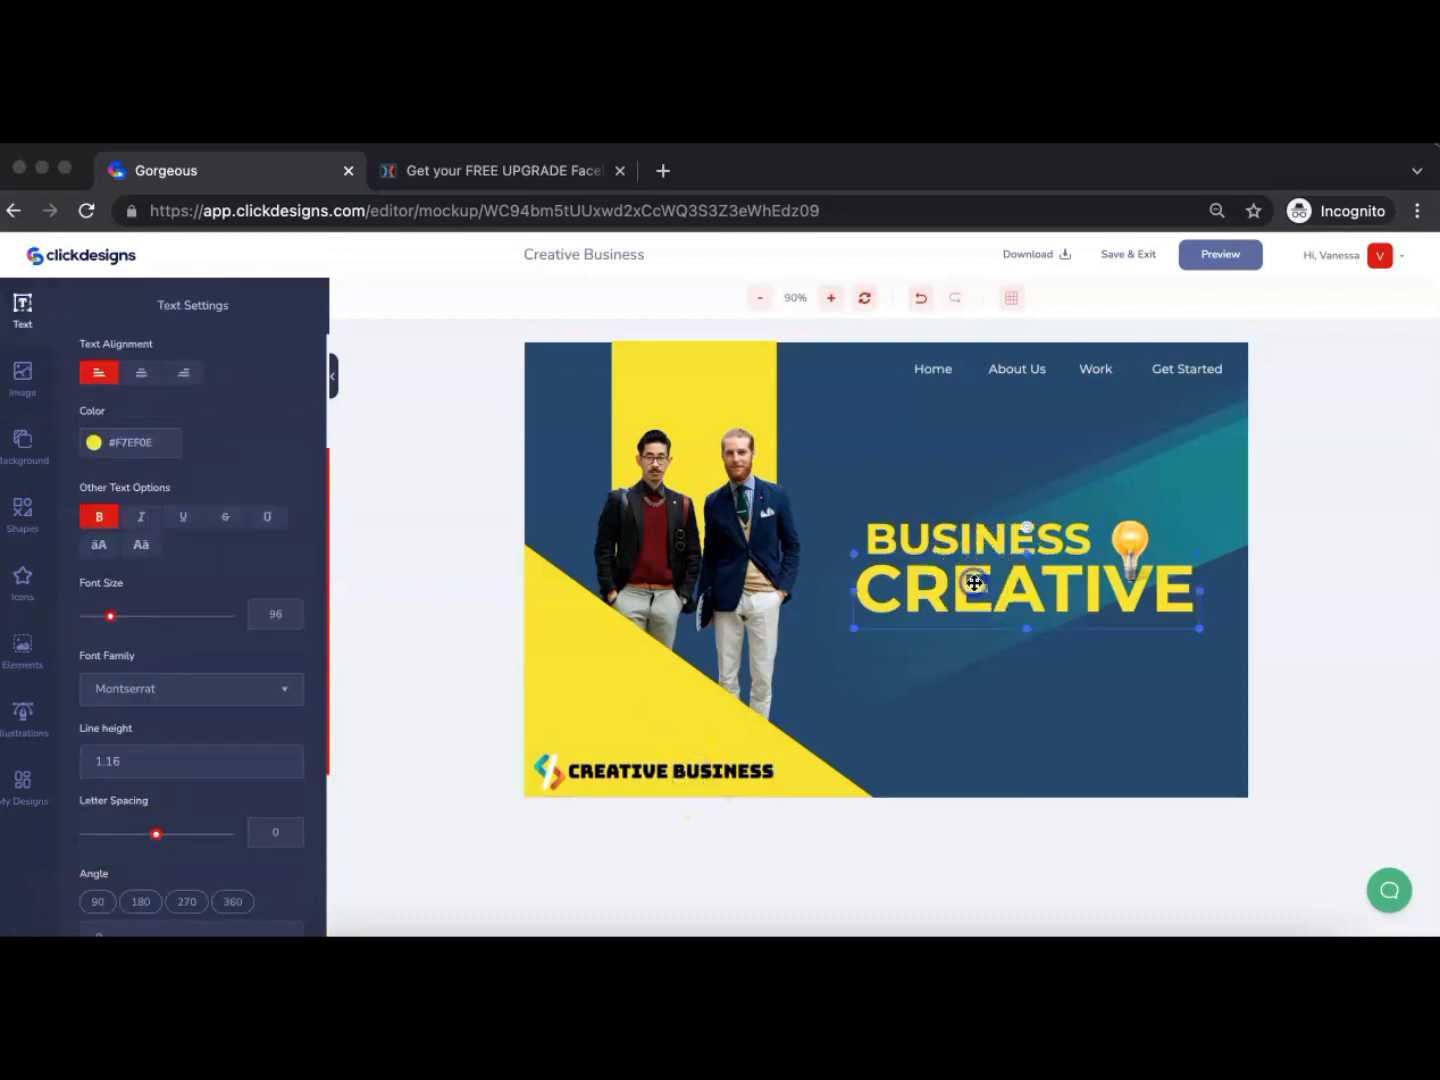
left_click(578, 655)
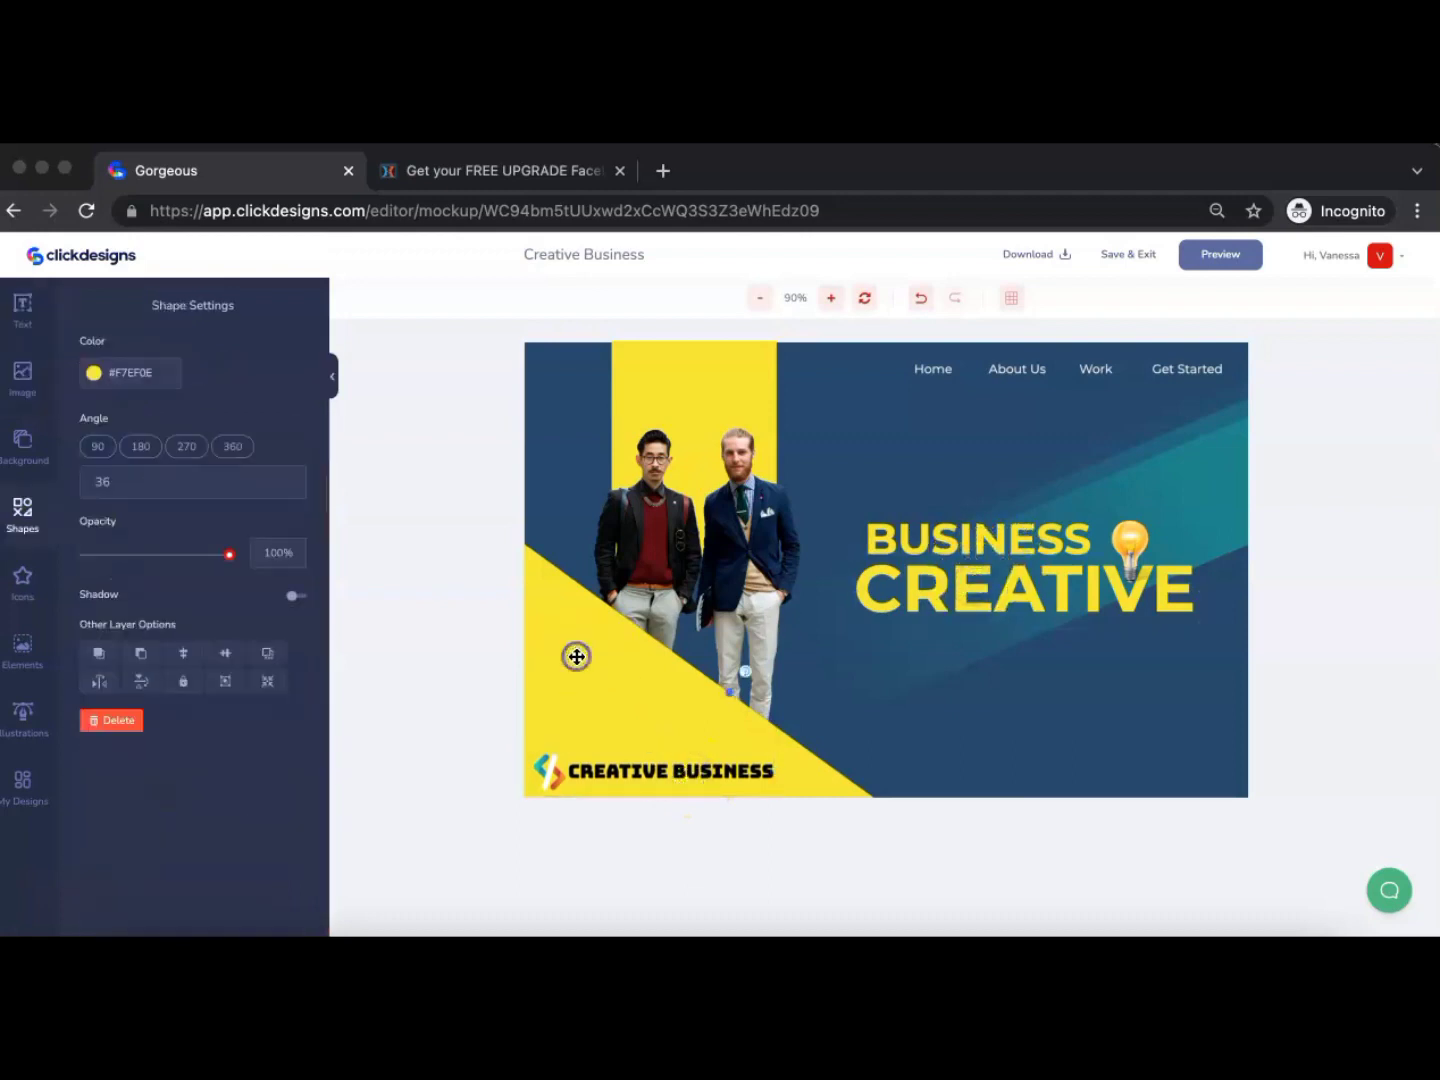
left_click(127, 374)
left_click(212, 452)
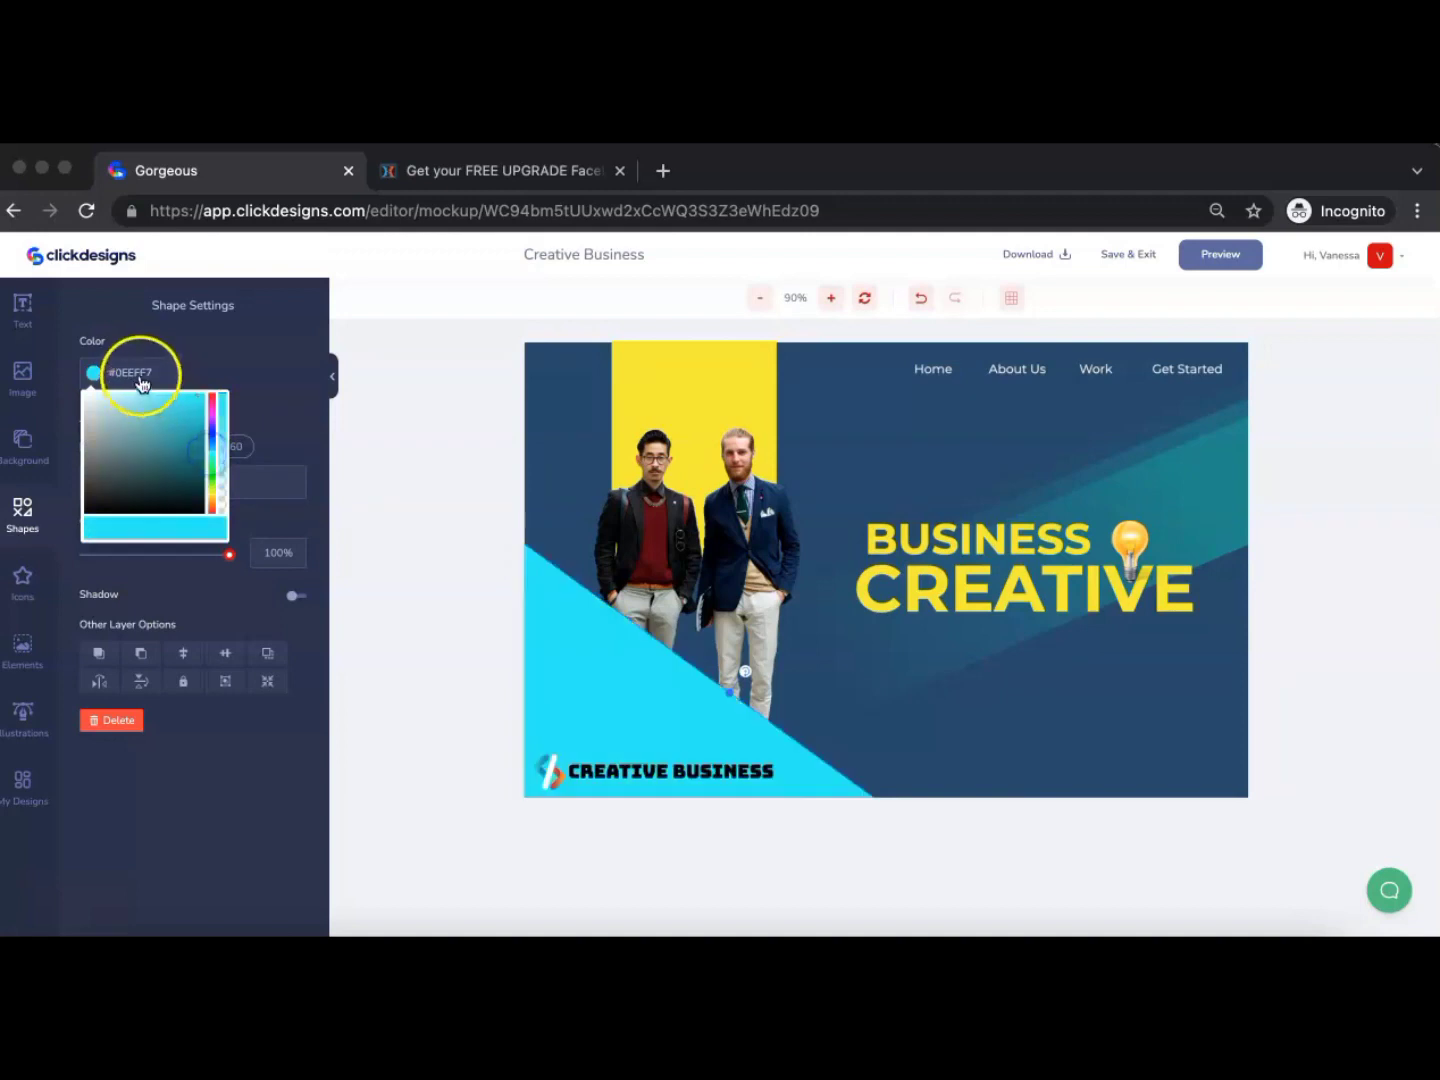
Set the color of the yellow vertical rectangle behind the two men to #0EEFF7
left_click(710, 357)
left_click(149, 382)
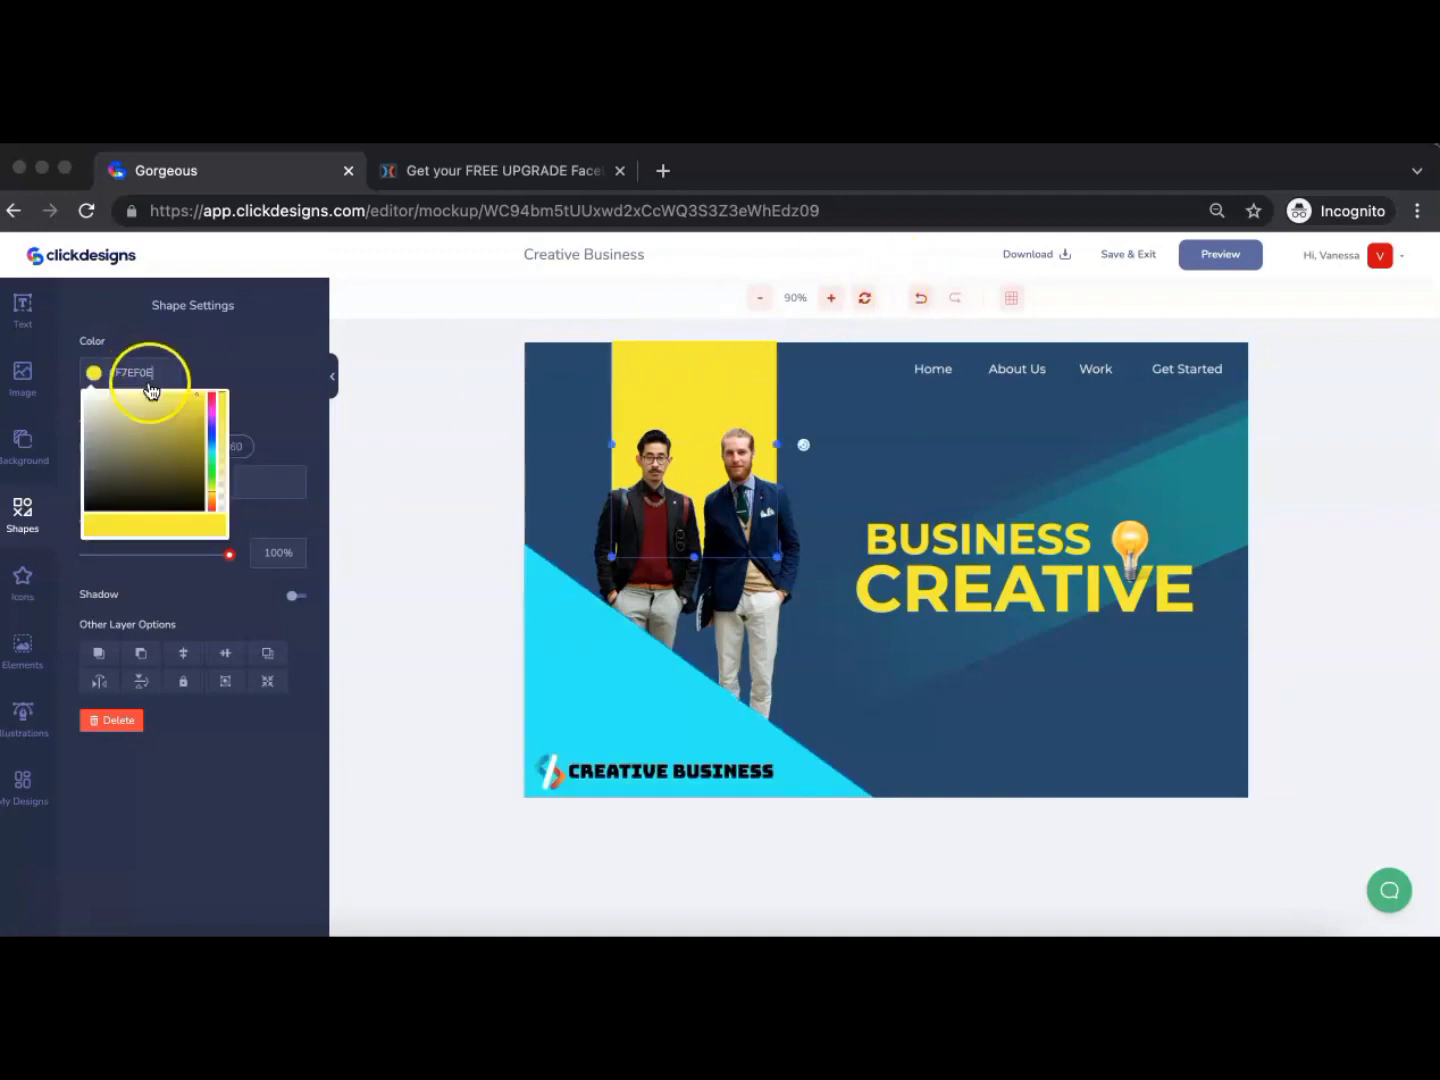
key("super+a")
type("#0EEFF7")
Delete the light bulb image beside the BUSINESS CREATIVE heading
left_click(923, 509)
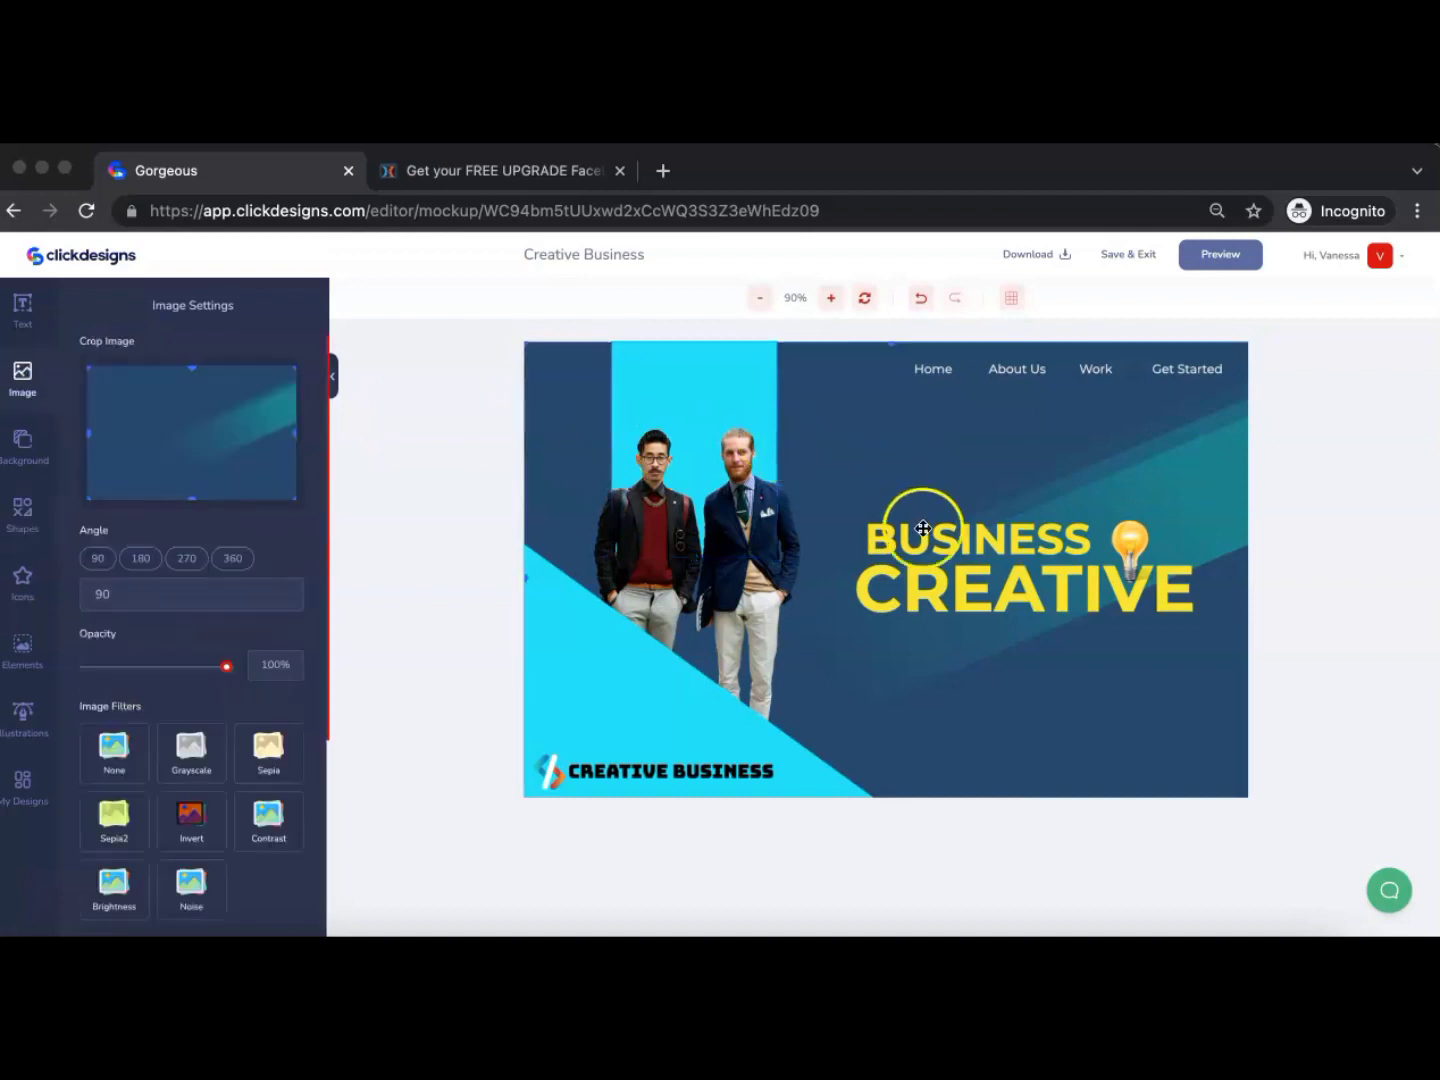
left_click(1126, 545)
scroll(170, 790, "down", 4)
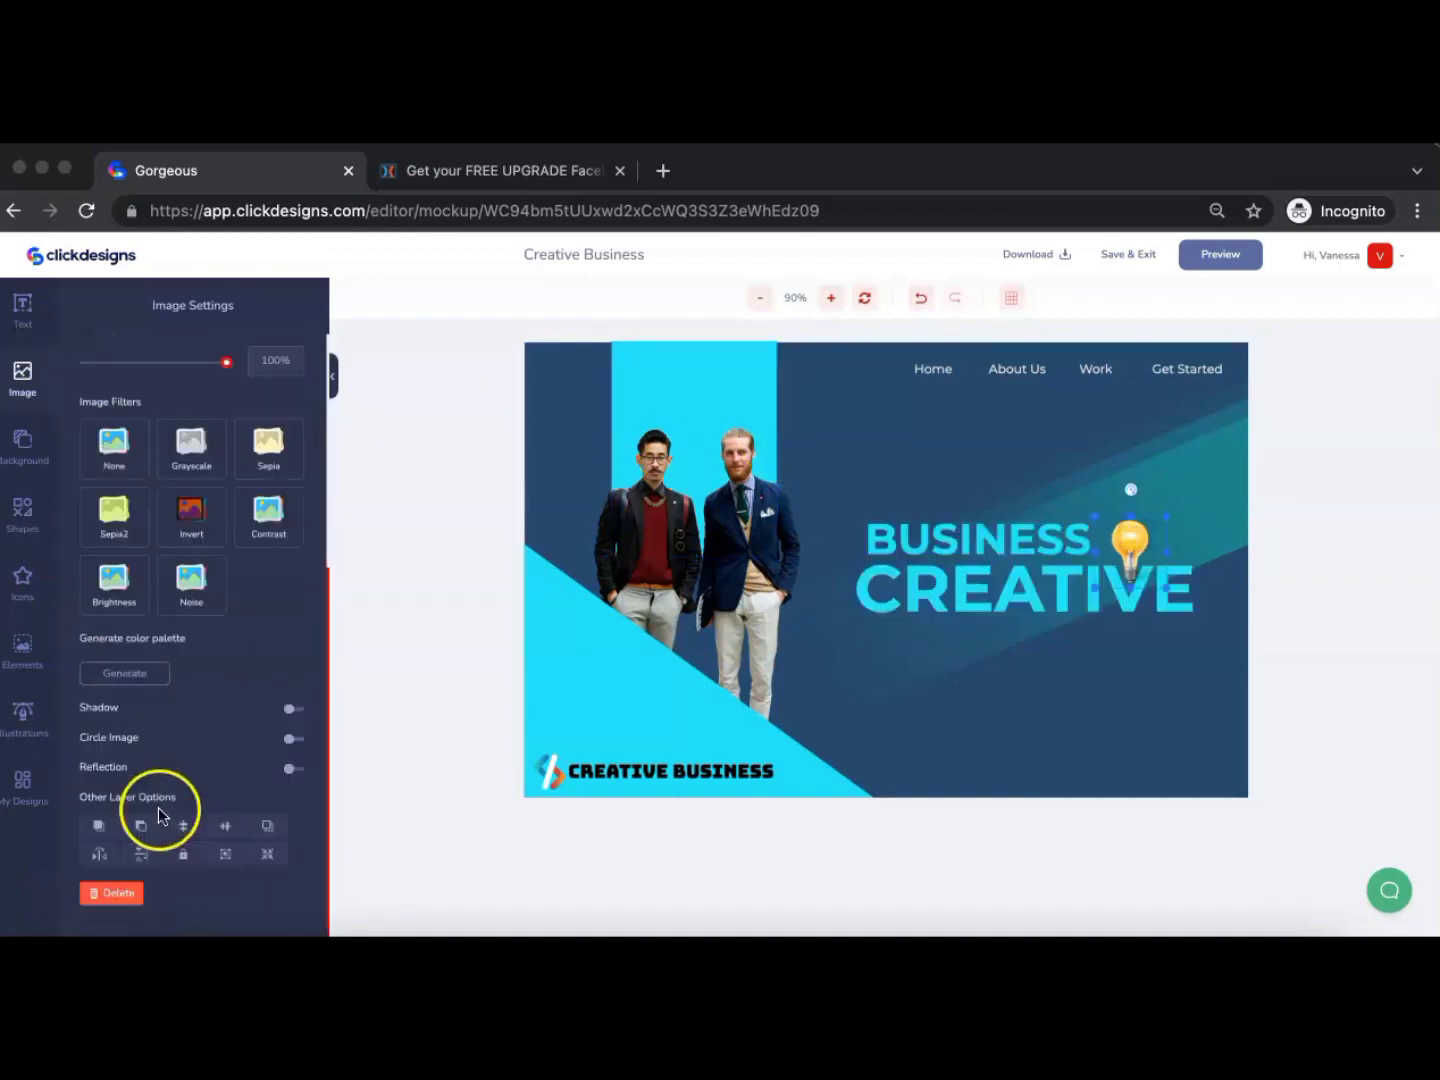
left_click(125, 893)
Set the color of the BUSINESS and CREATIVE heading texts to white #FFFFFF
left_click(131, 657)
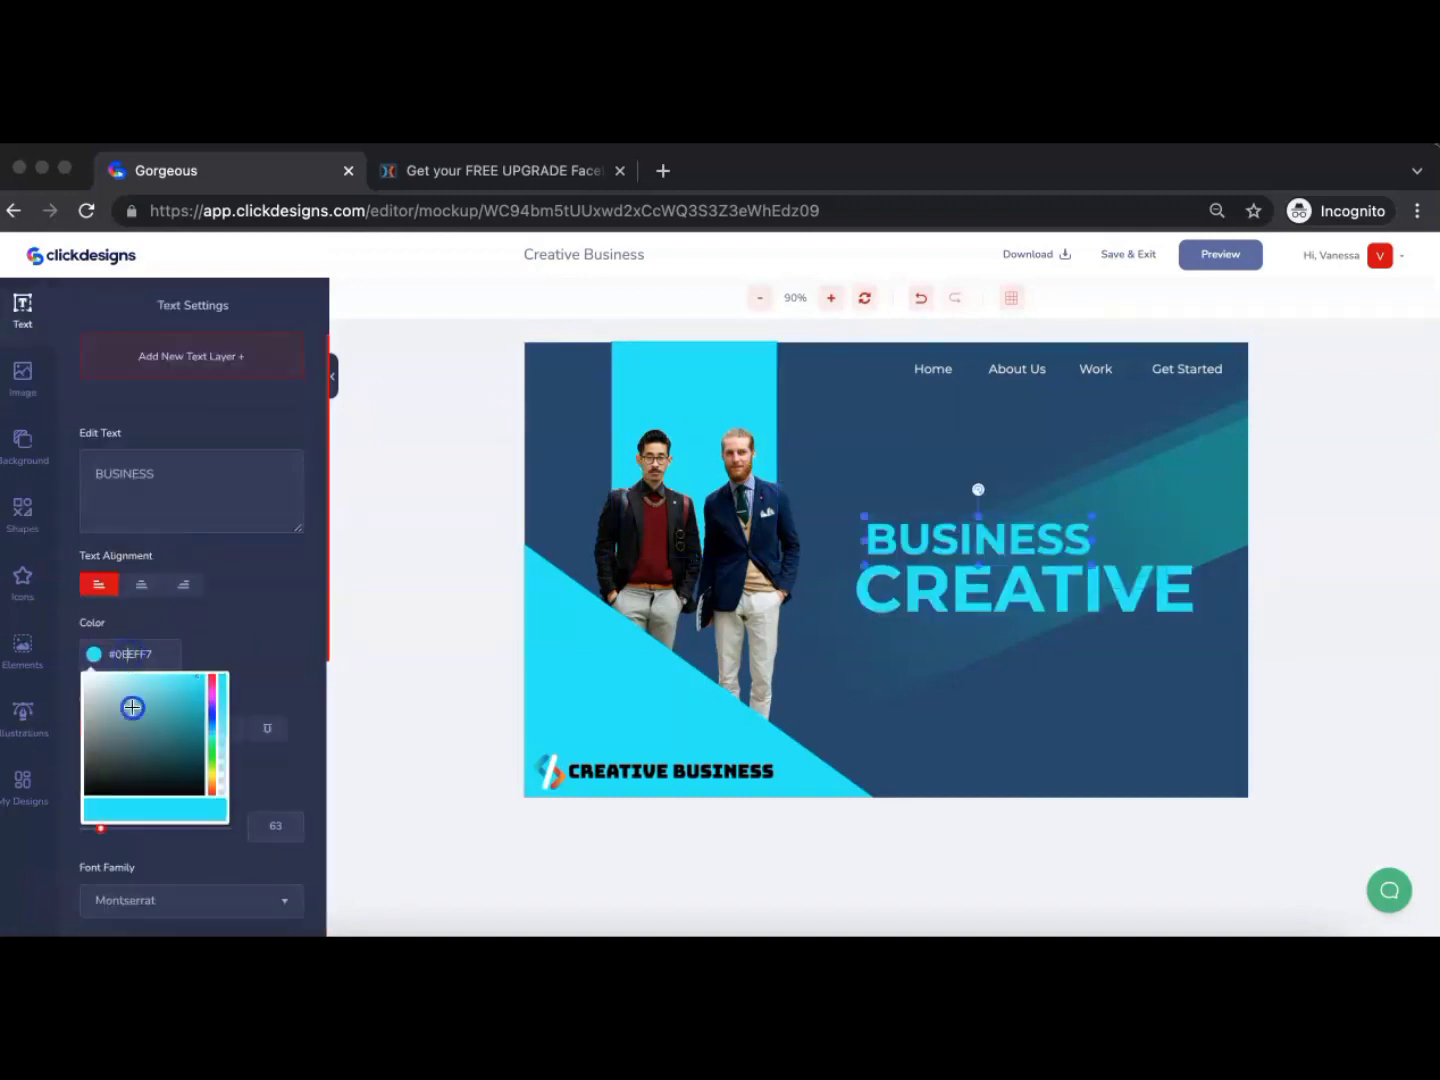
left_click_drag(132, 707, 80, 675)
left_click(941, 601)
left_click(149, 658)
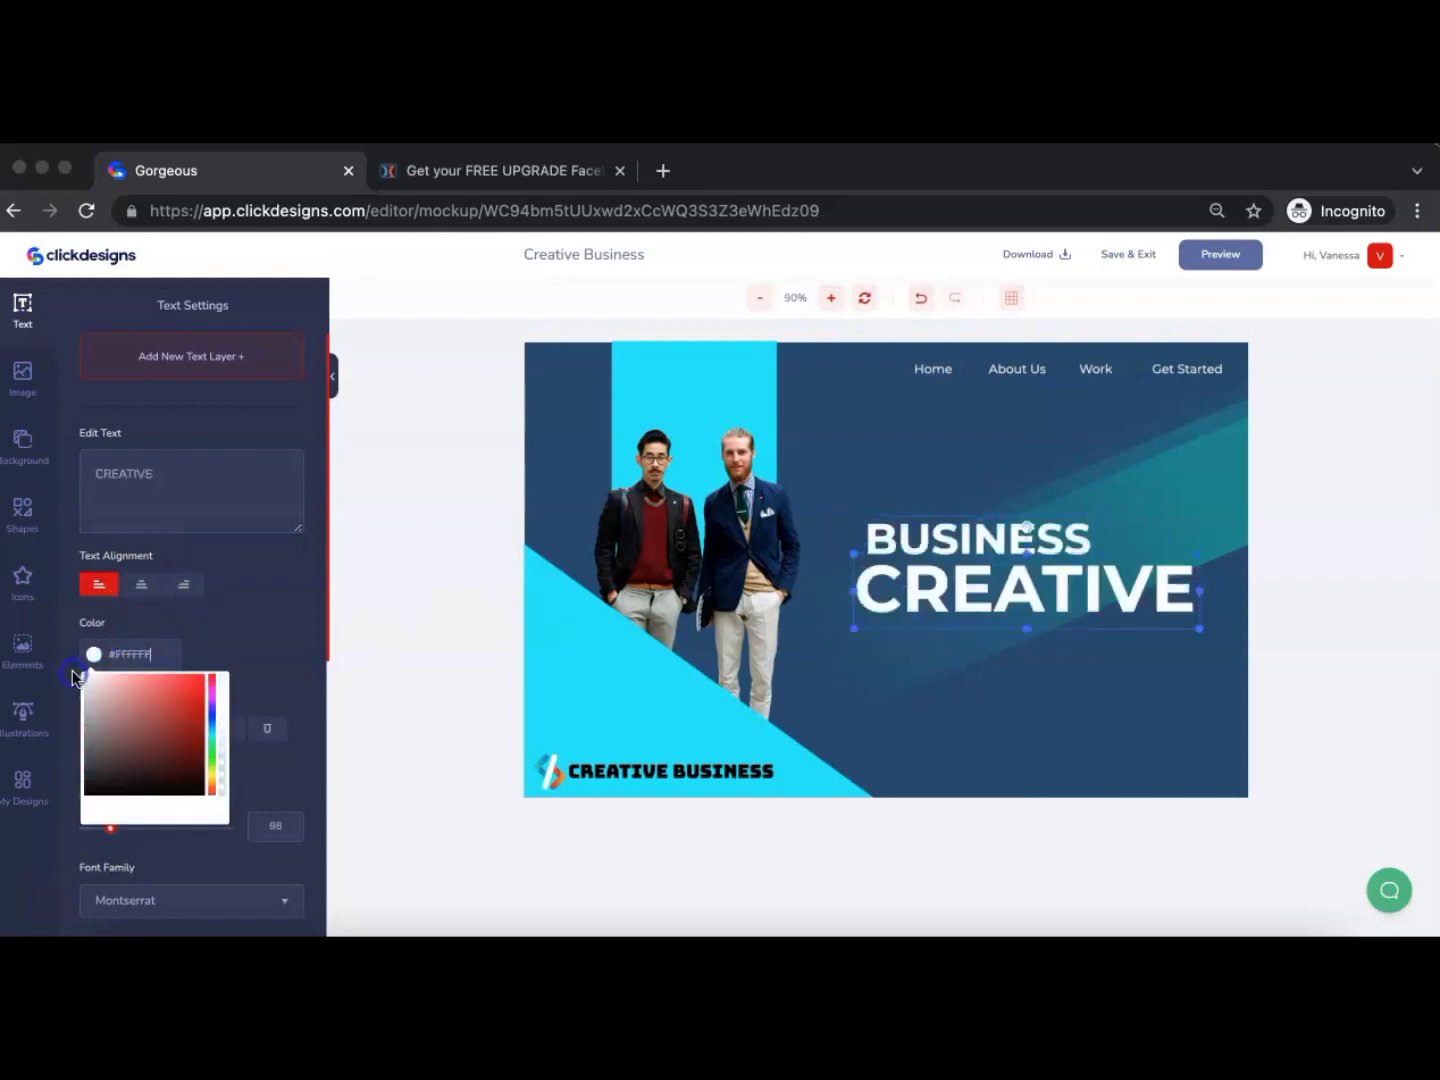
Shrink CREATIVE to font size 71 and BUSINESS to 45, and stack CREATIVE above BUSINESS with their left edges aligned
left_click(971, 599)
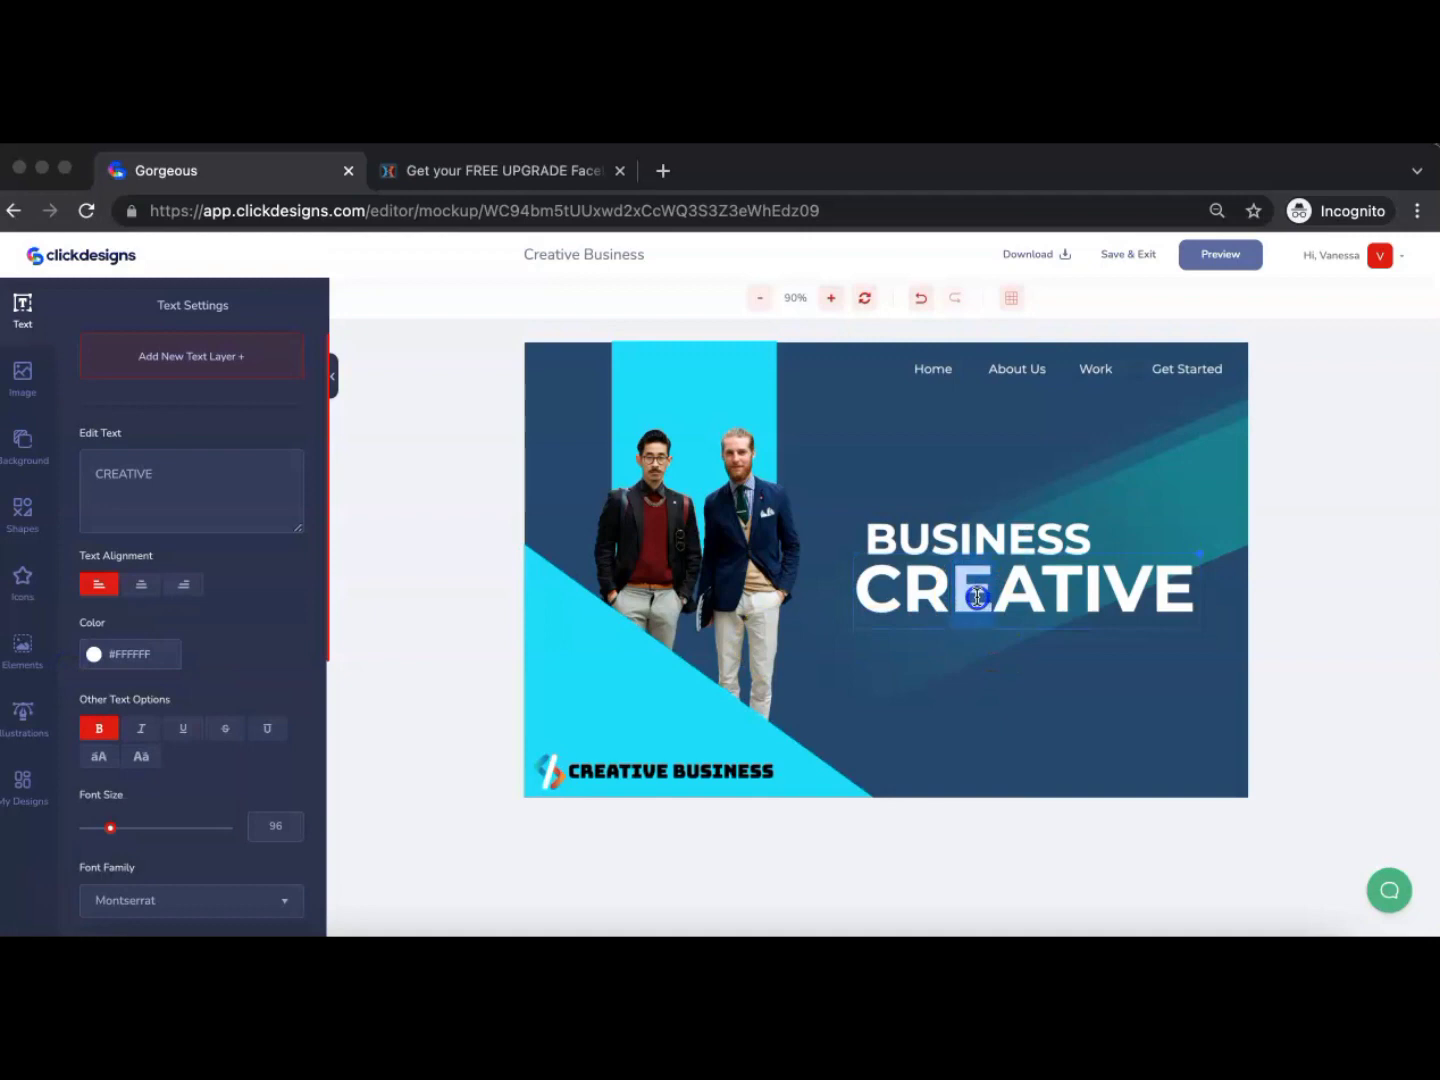
left_click(982, 671)
left_click(979, 587)
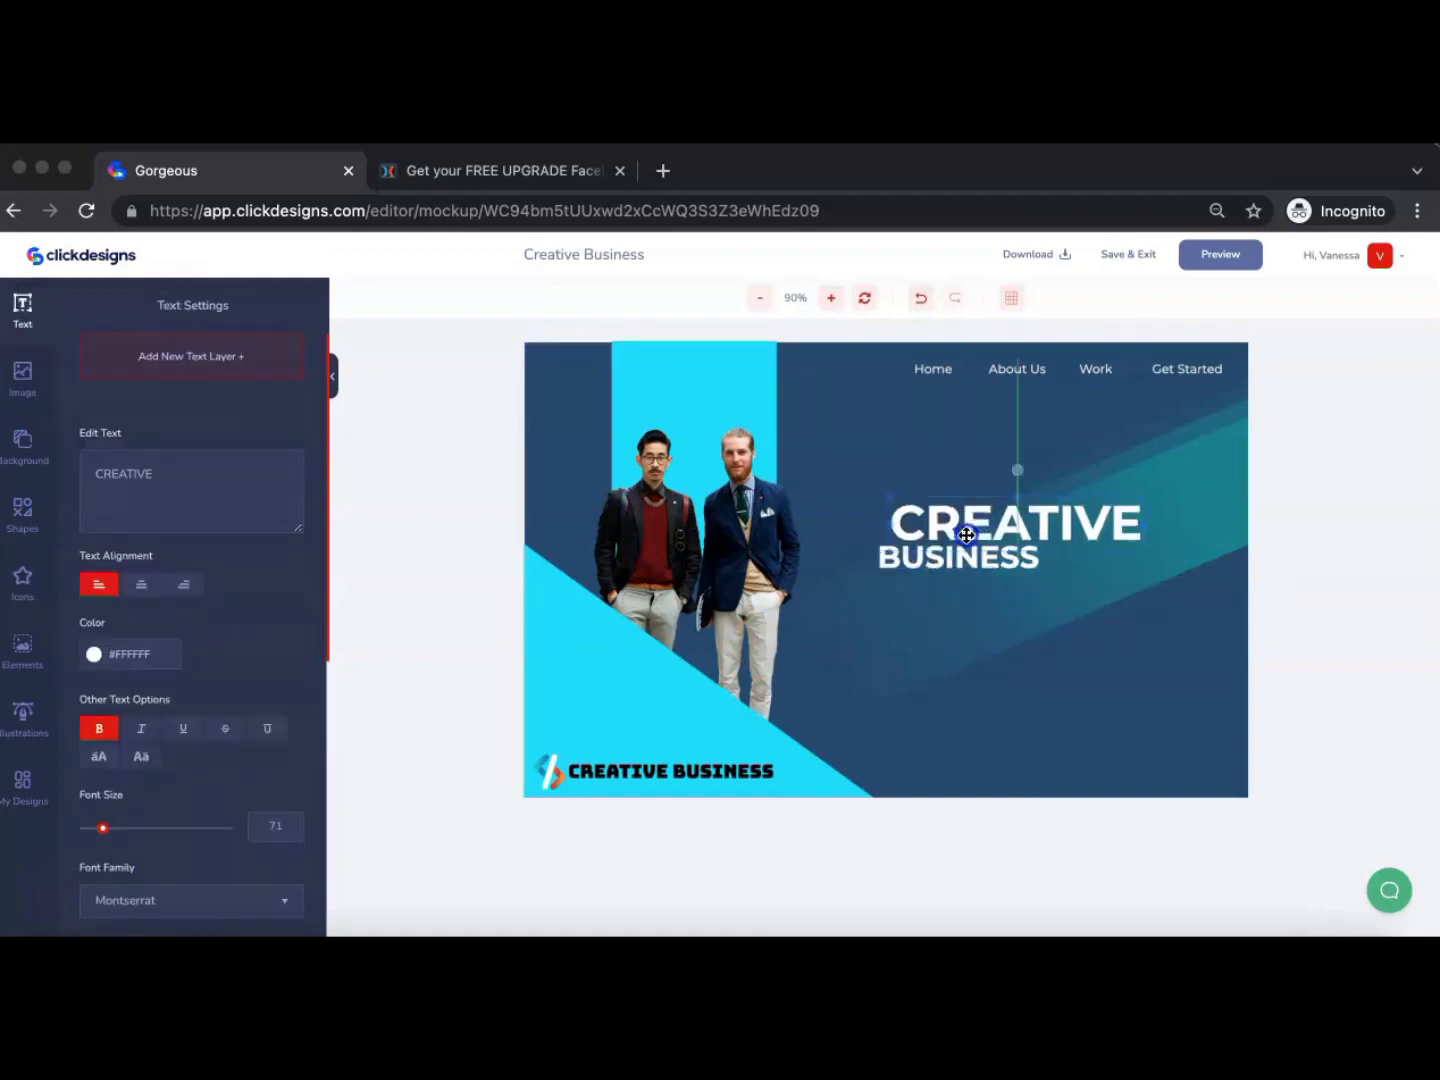
left_click_drag(966, 535, 960, 536)
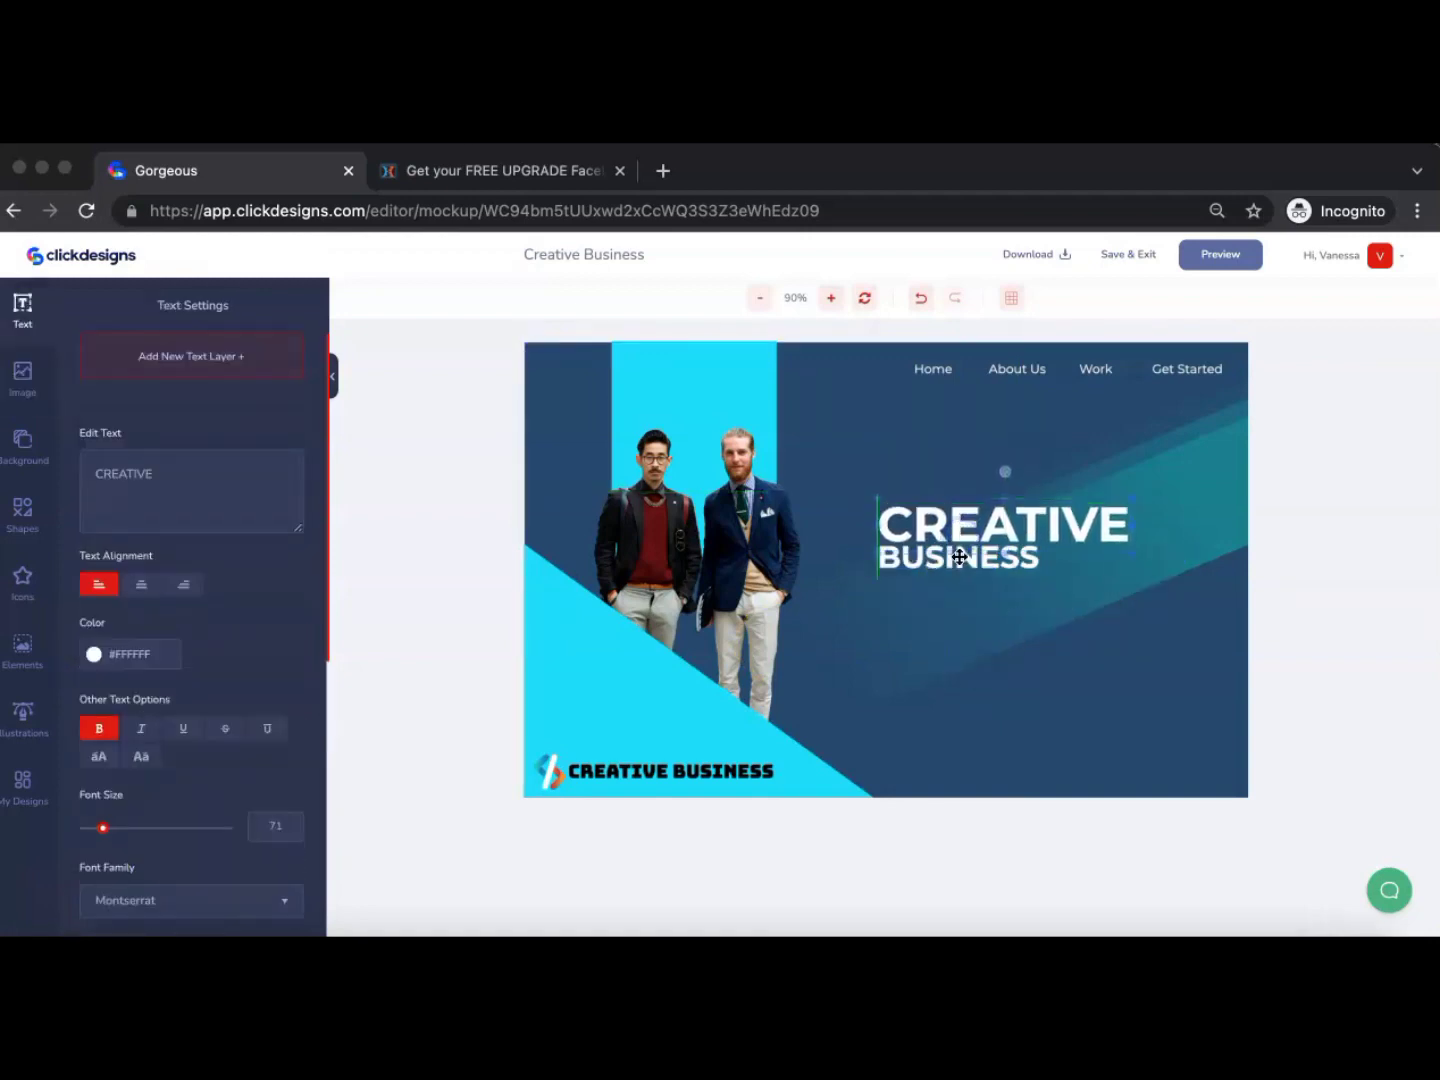
left_click(959, 561)
left_click_drag(959, 561, 958, 562)
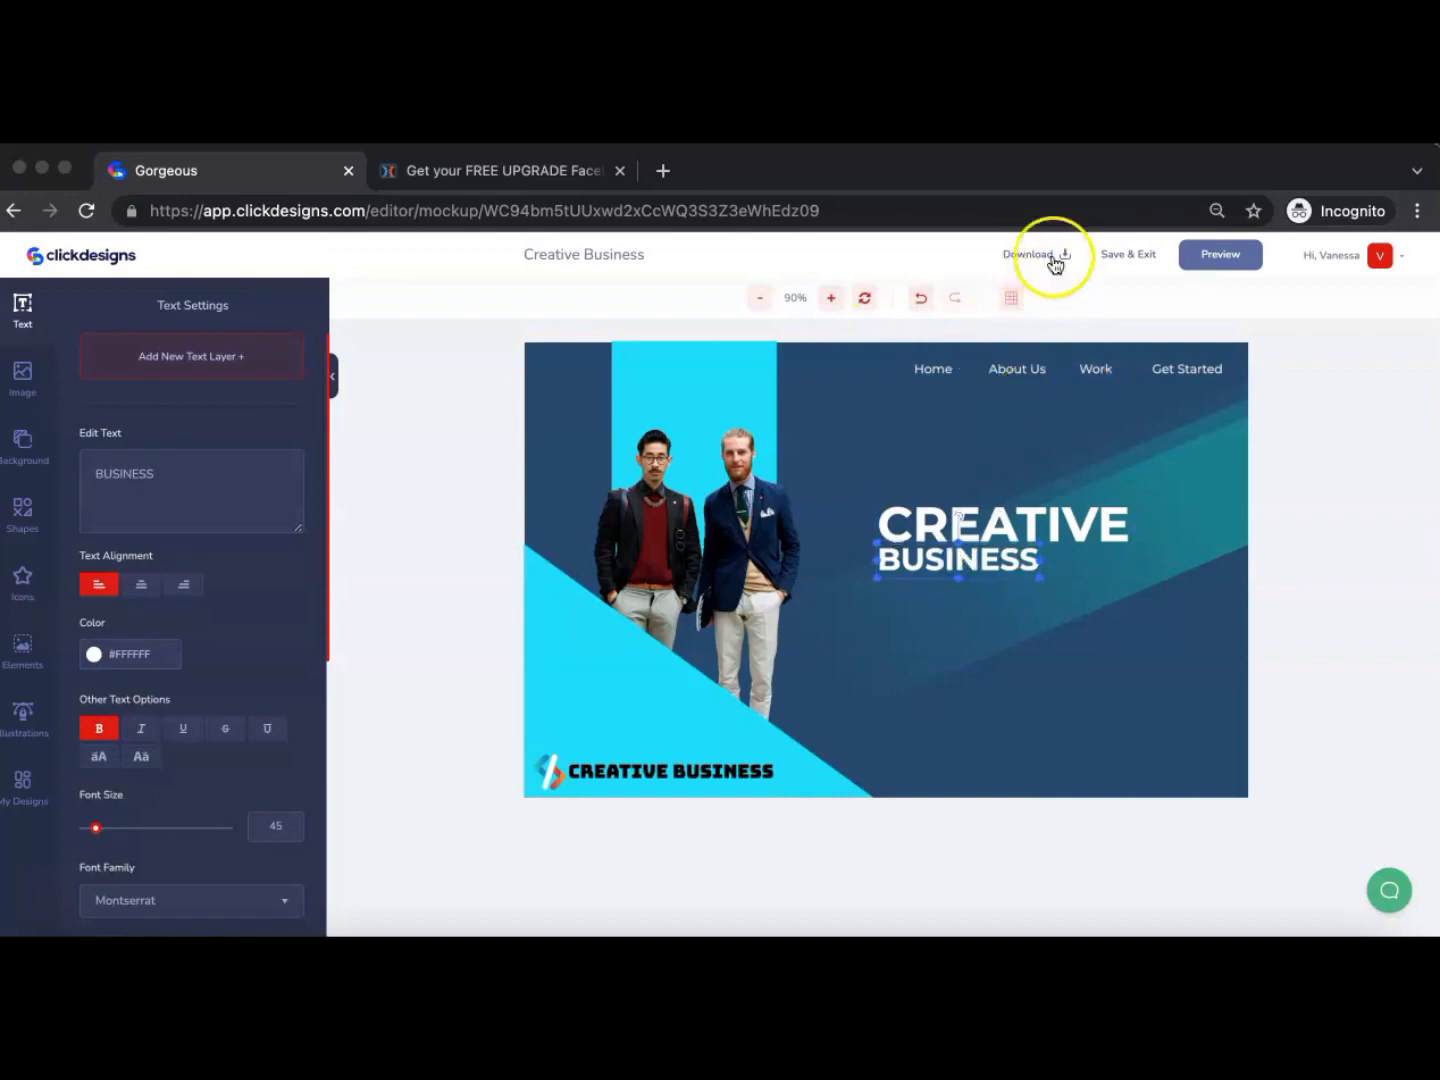
Preview the design on the laptop mockup and export it as a PNG without watermark
left_click(1189, 264)
left_click(1202, 265)
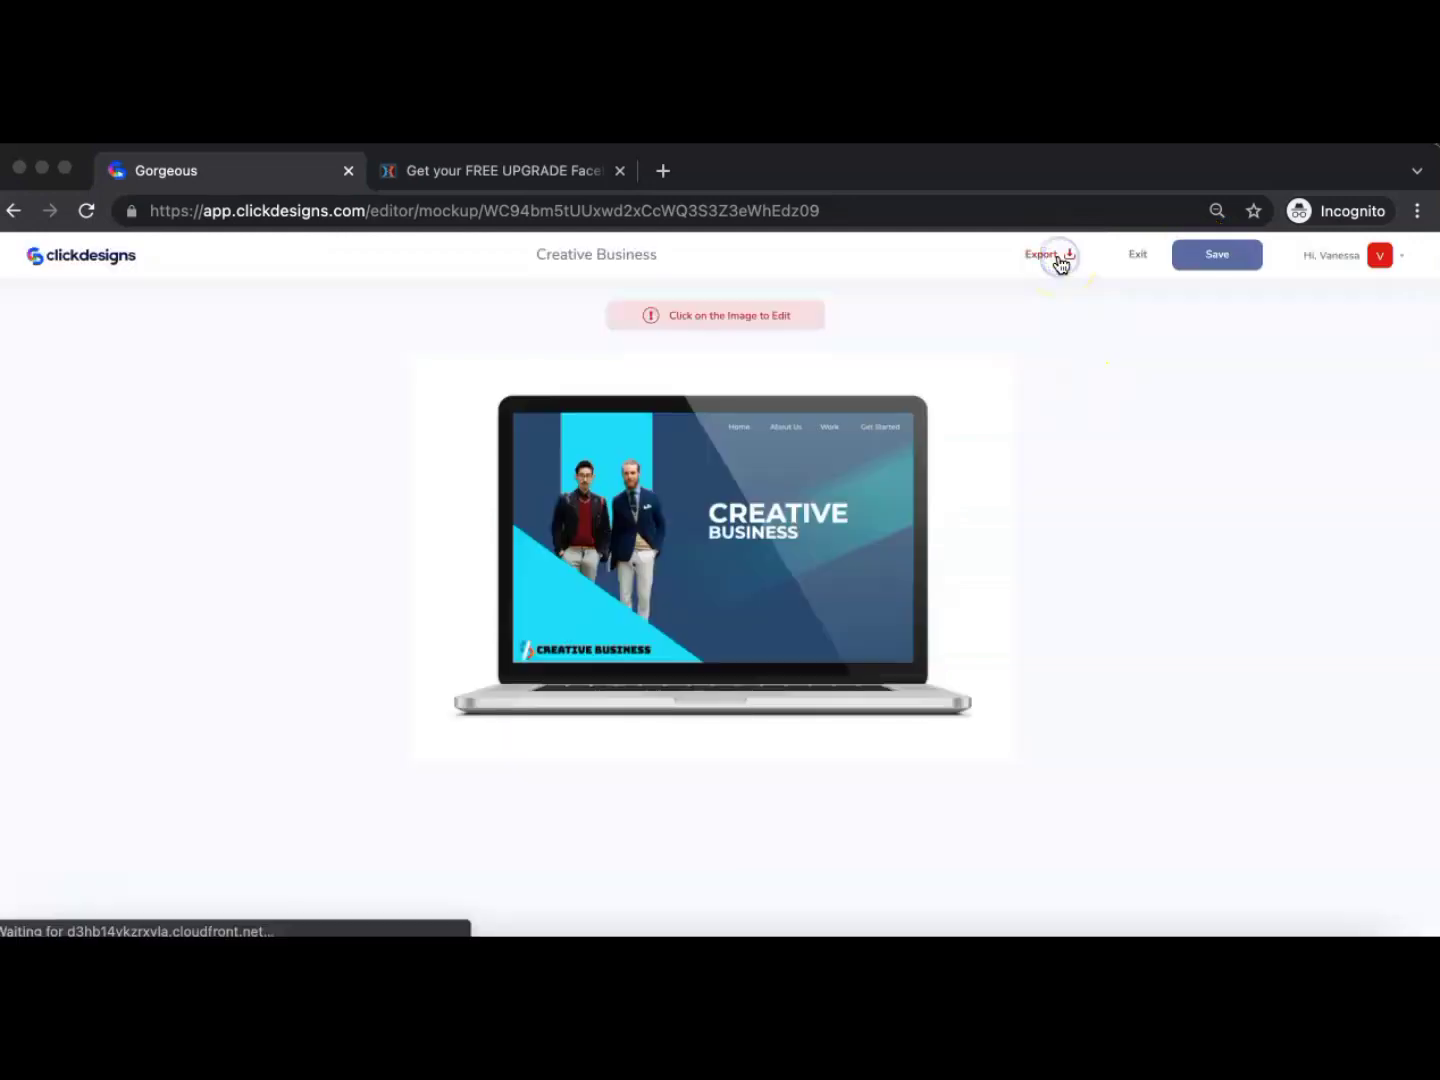
left_click(1061, 258)
left_click(972, 385)
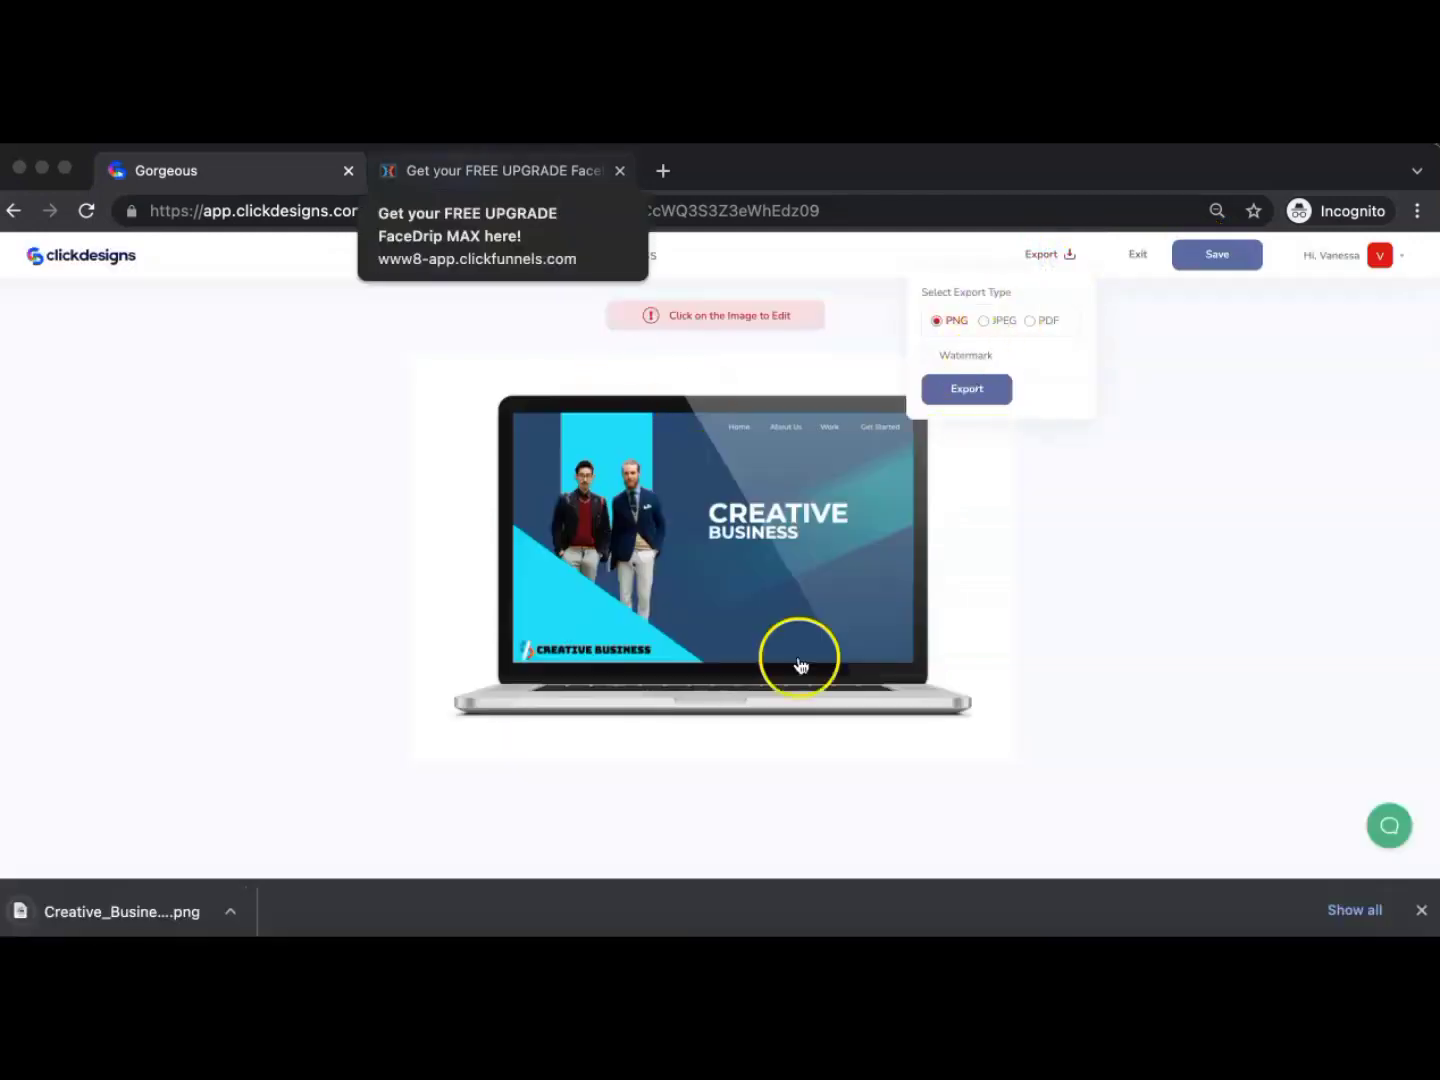
Switch to the ClickFunnels page and replace the Computer Data book image with the exported Creative Business laptop mockup PNG
scroll(949, 615, "down", 1)
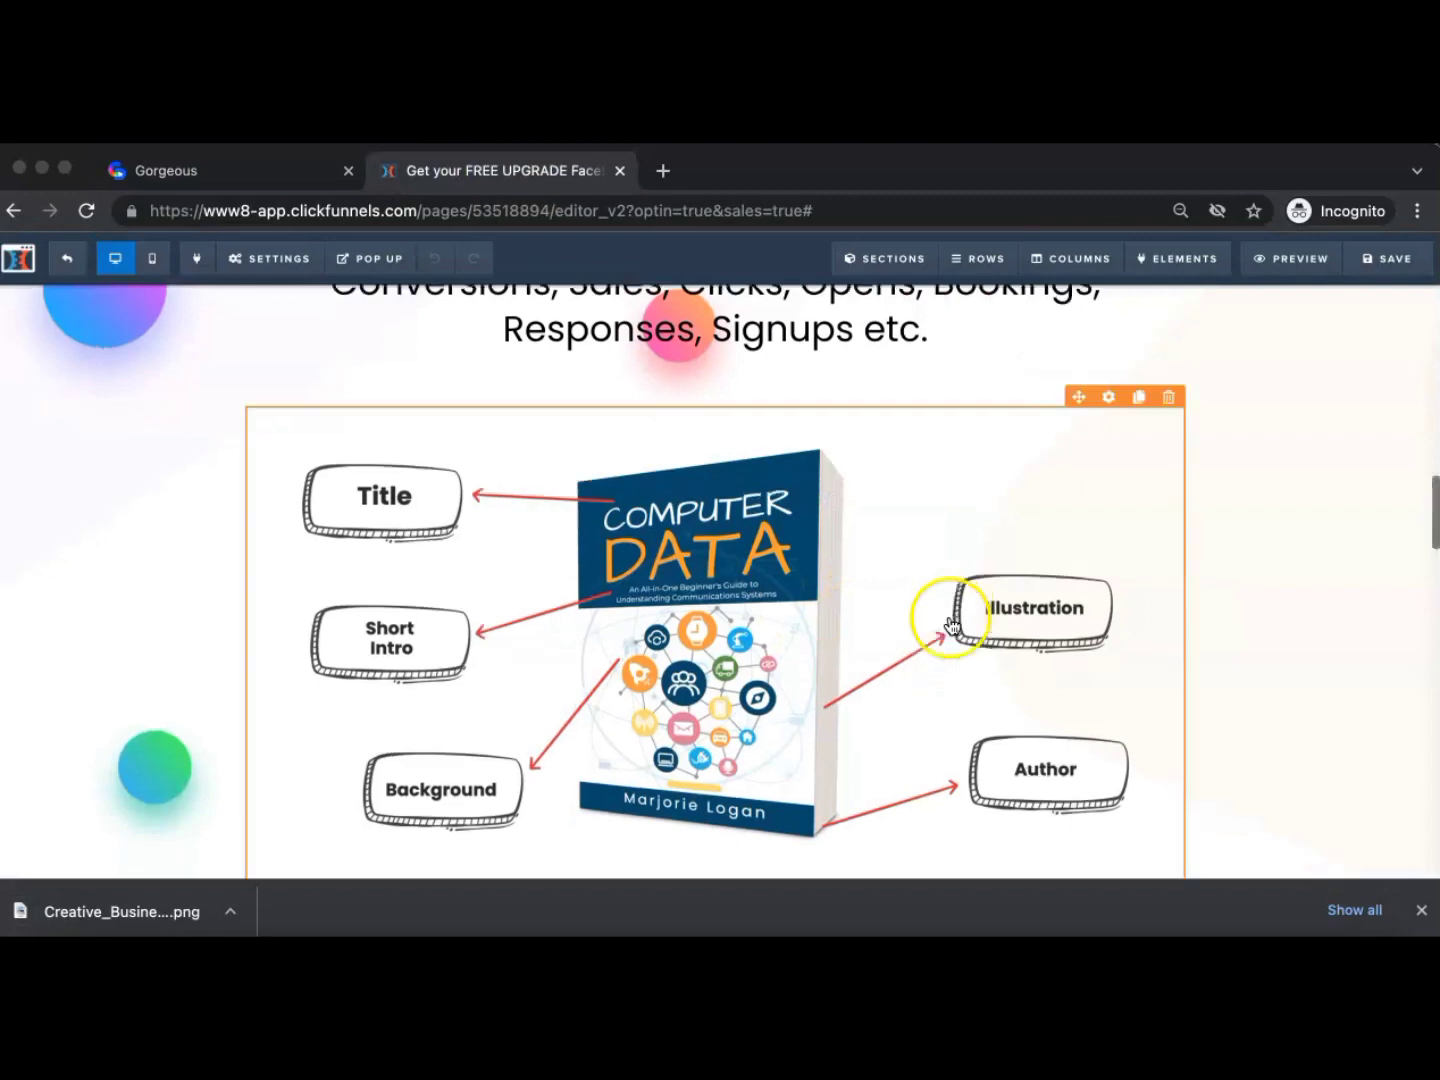
scroll(1105, 382, "down", 1)
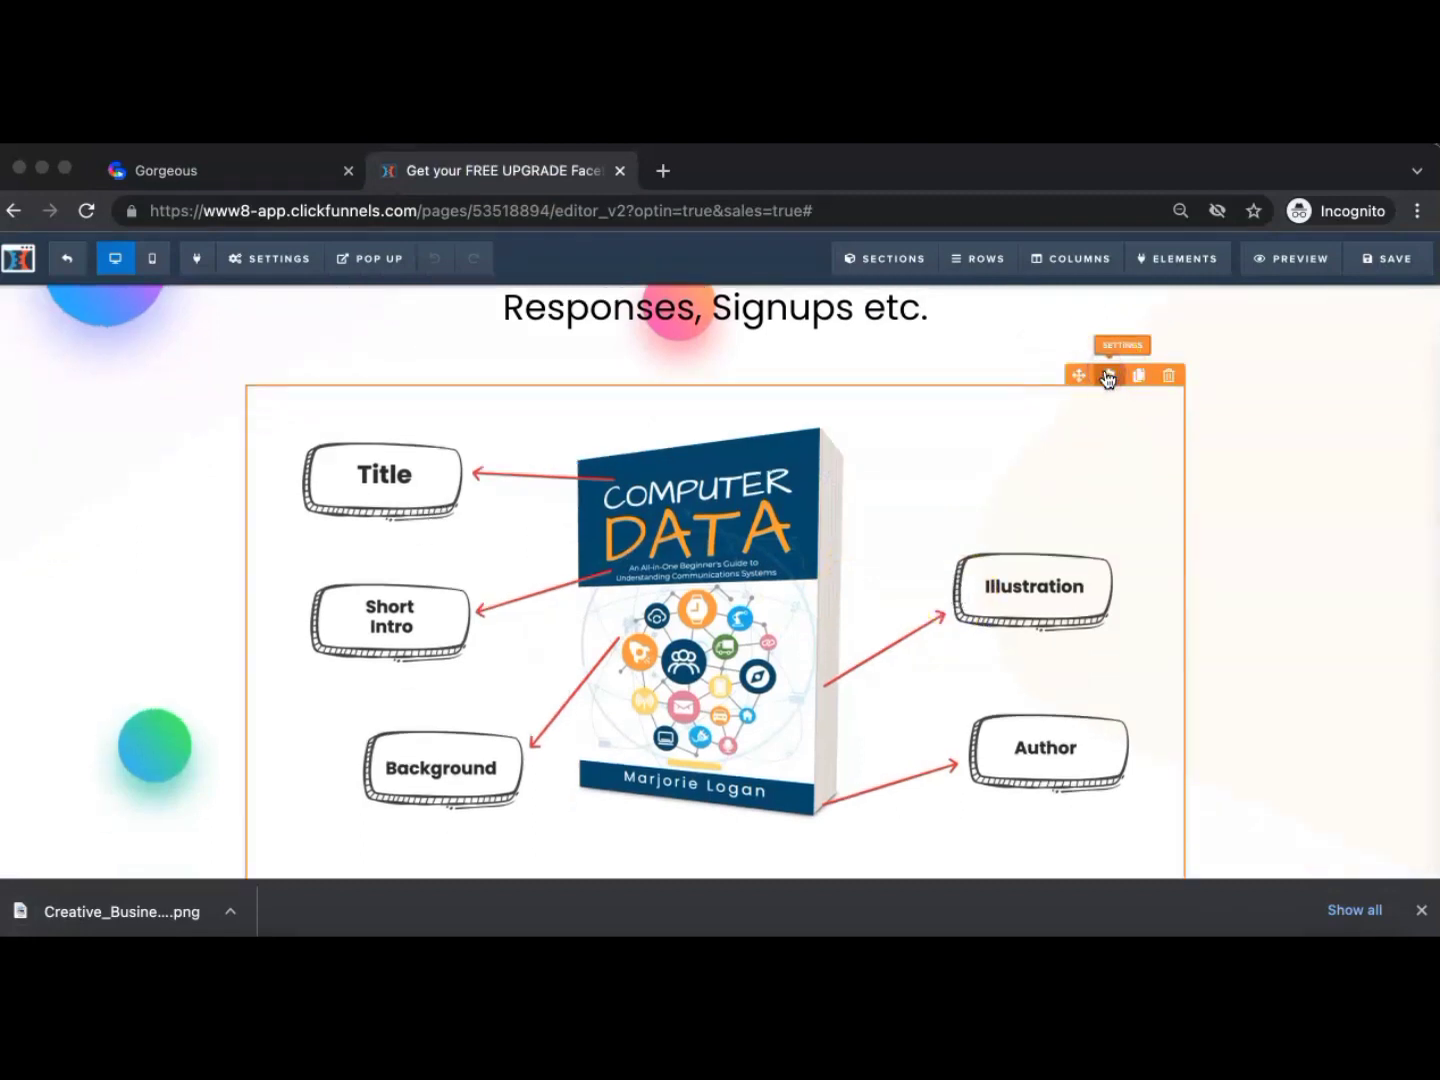
left_click(1107, 378)
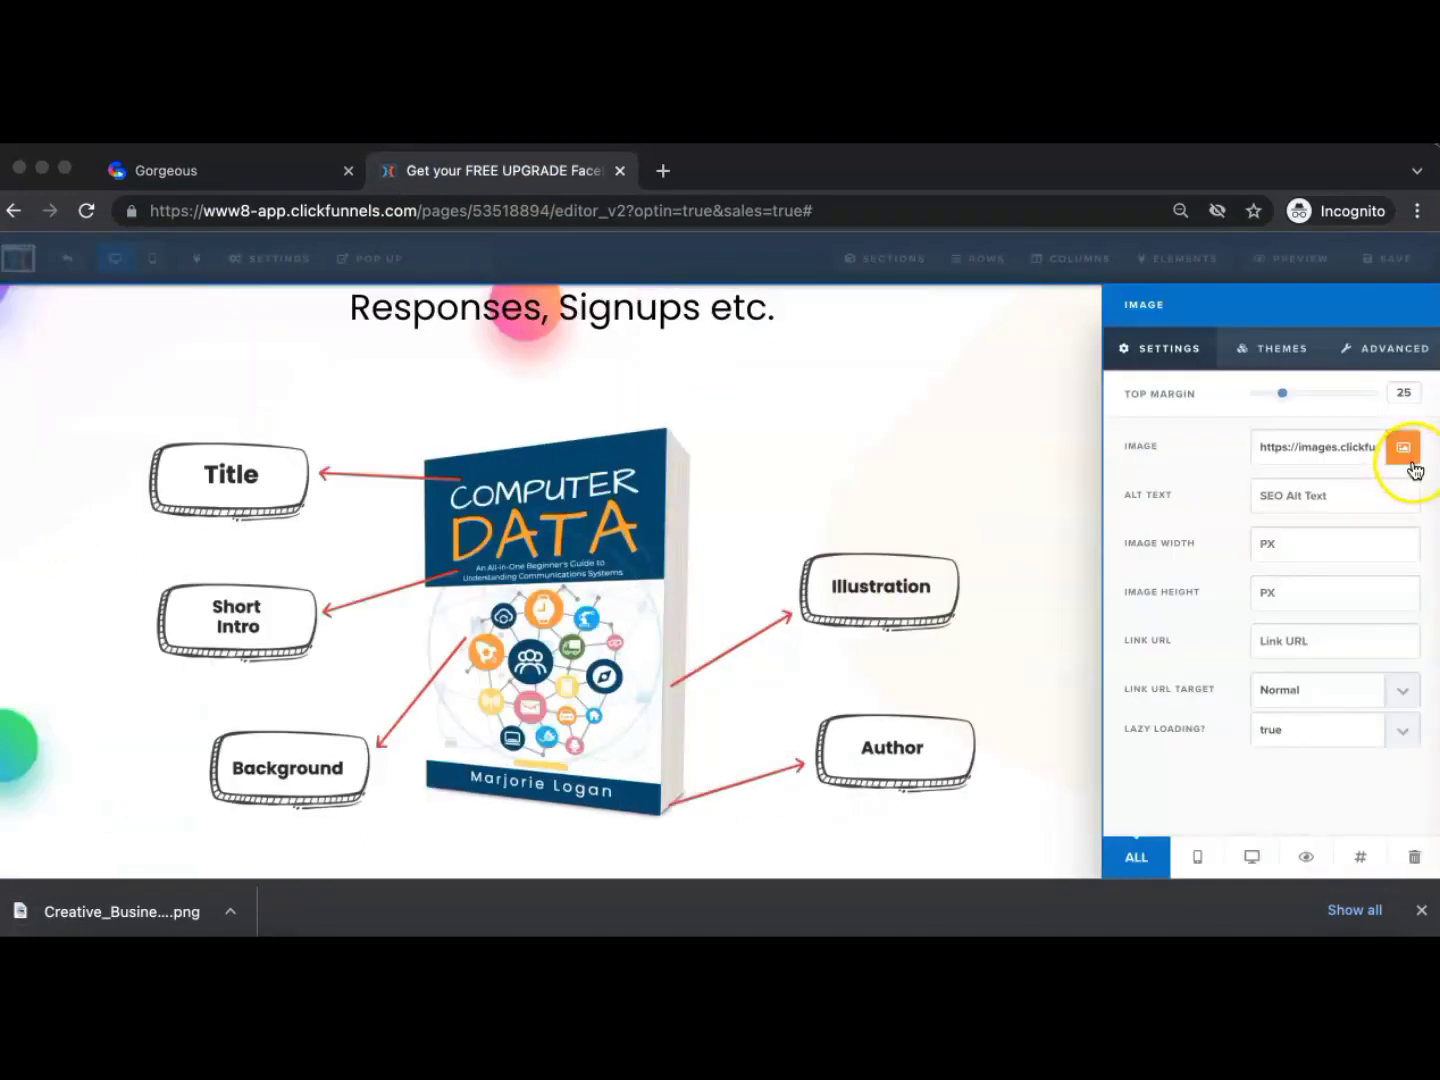
left_click(1403, 447)
left_click_drag(120, 912, 785, 255)
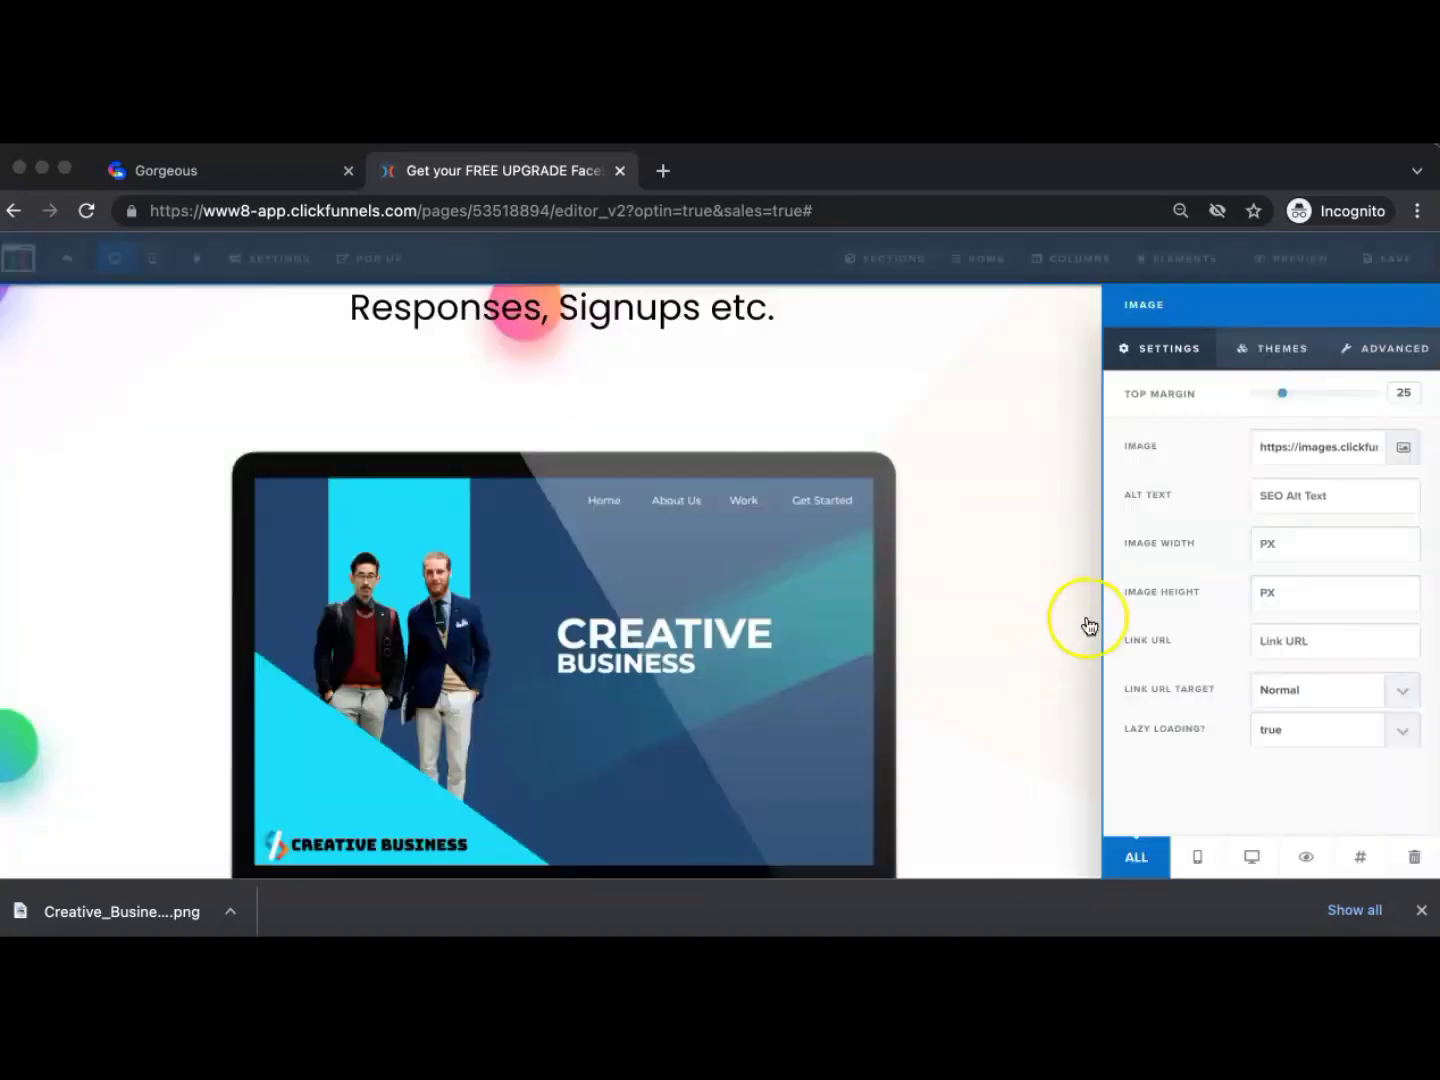
left_click(1085, 622)
Open the settings of the phone illustration beside the feature checklist and clear its image URL
scroll(823, 620, "up", 2)
scroll(826, 625, "down", 3)
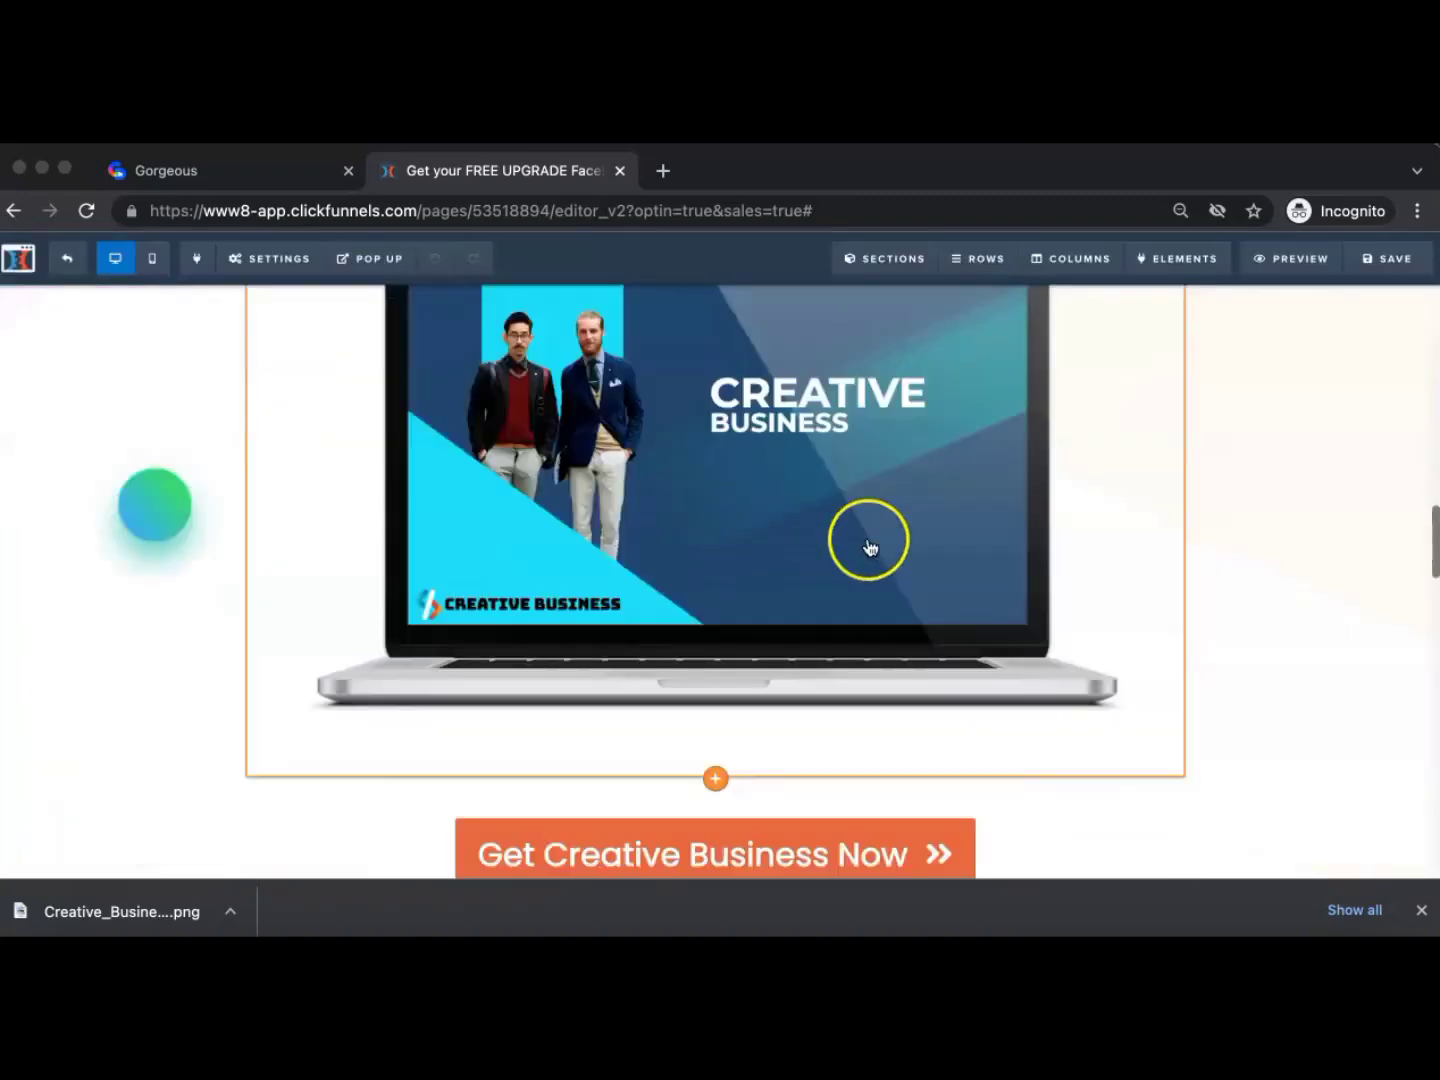
scroll(868, 540, "up", 1)
scroll(796, 595, "down", 8)
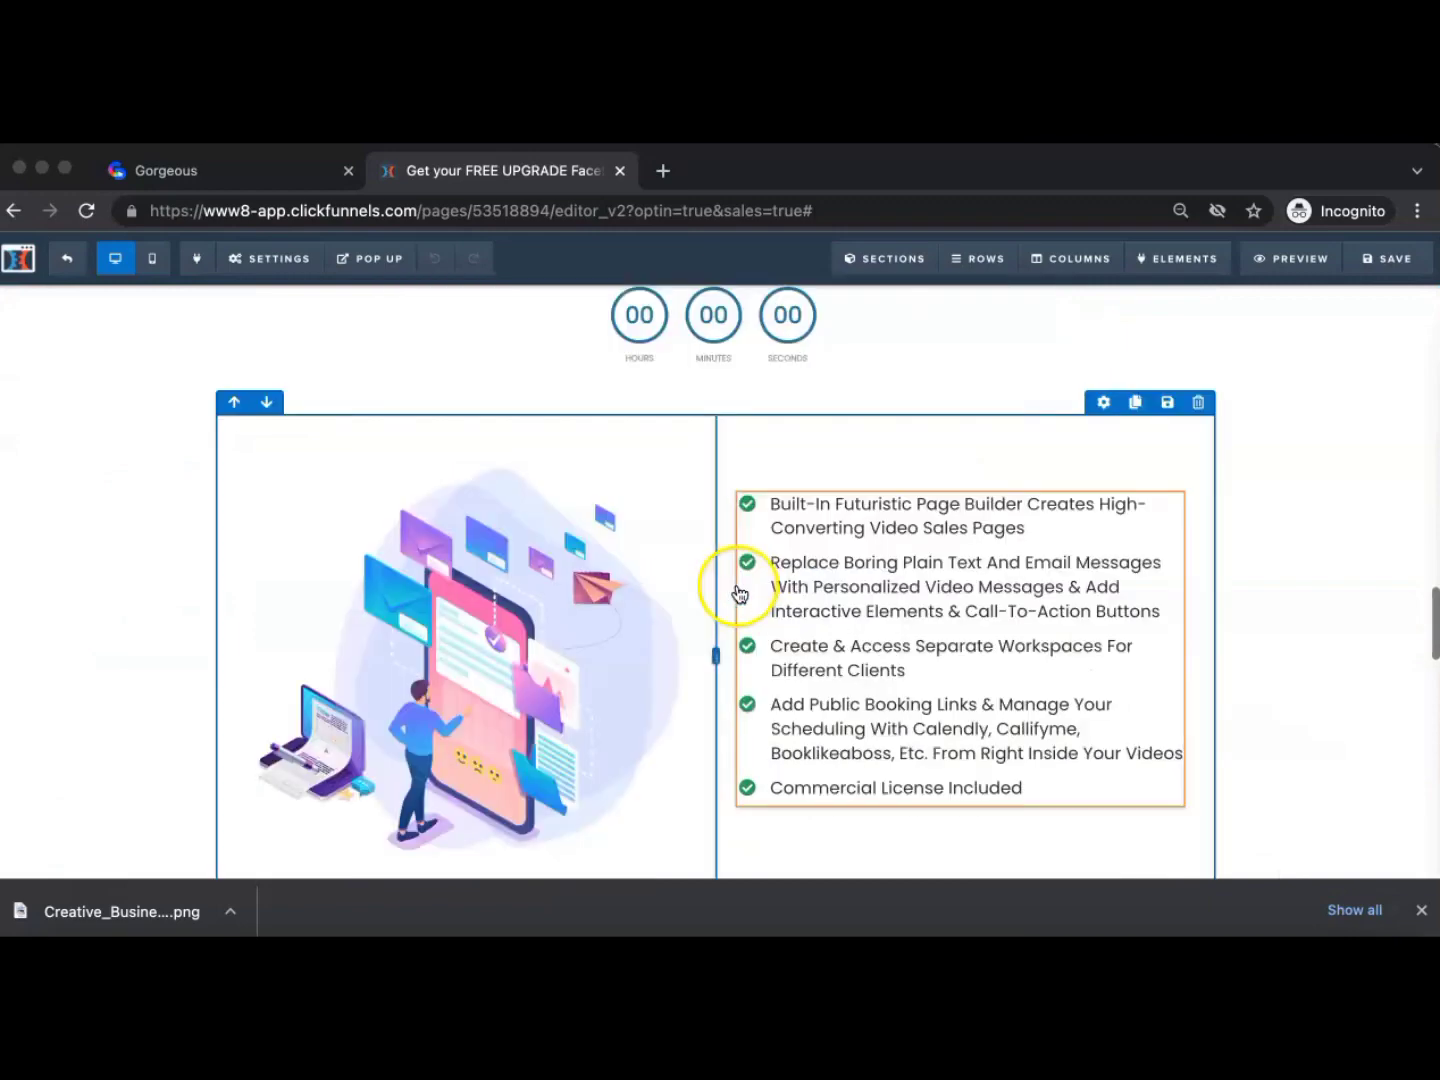
scroll(524, 583, "down", 1)
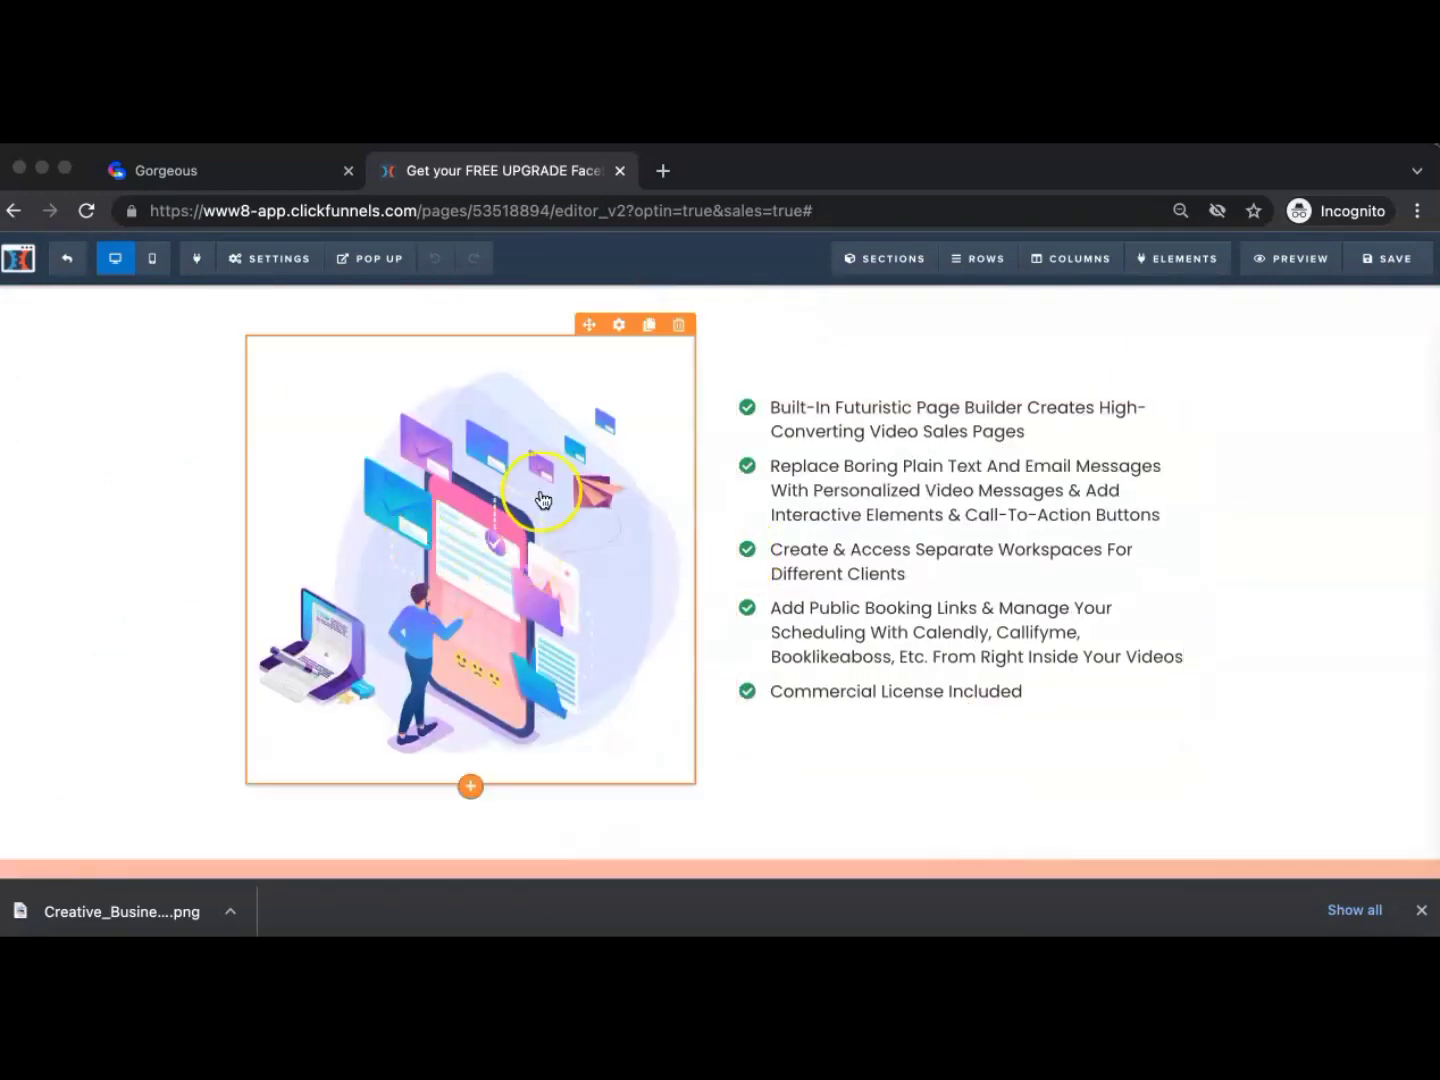
scroll(580, 481, "up", 1)
left_click(617, 386)
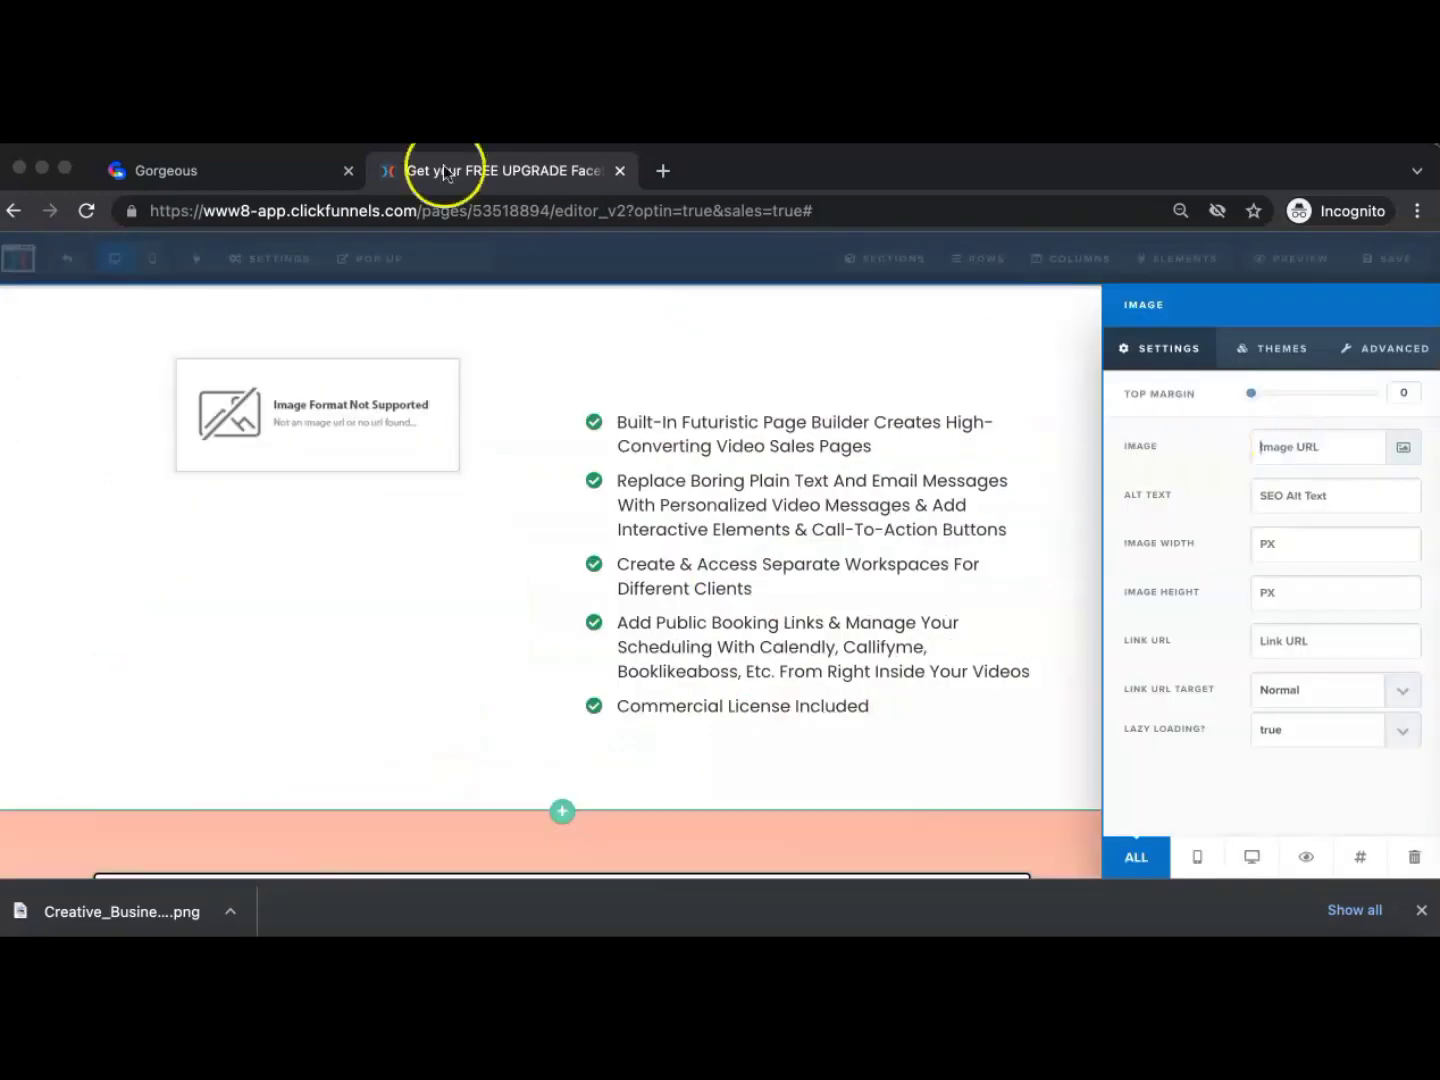
Return to ClickDesigns, exit the mockup, and start a design titled Illustration - Creative Business from the phone-and-megaphone illustration template
left_click(229, 178)
left_click(1137, 250)
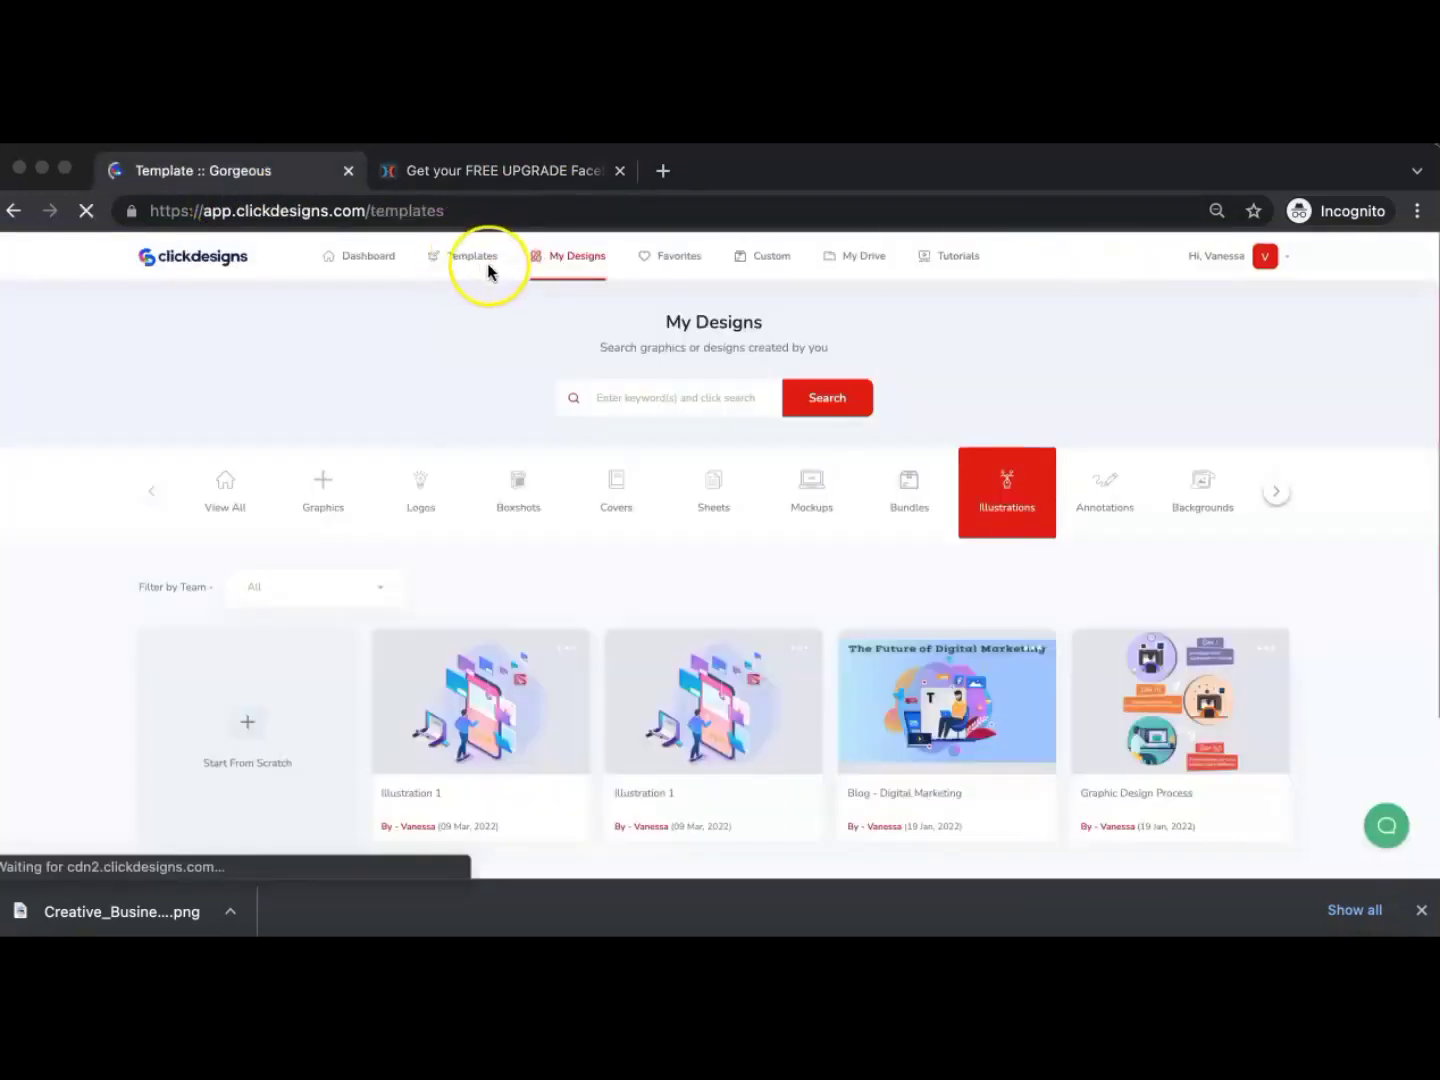
left_click(478, 262)
left_click(893, 476)
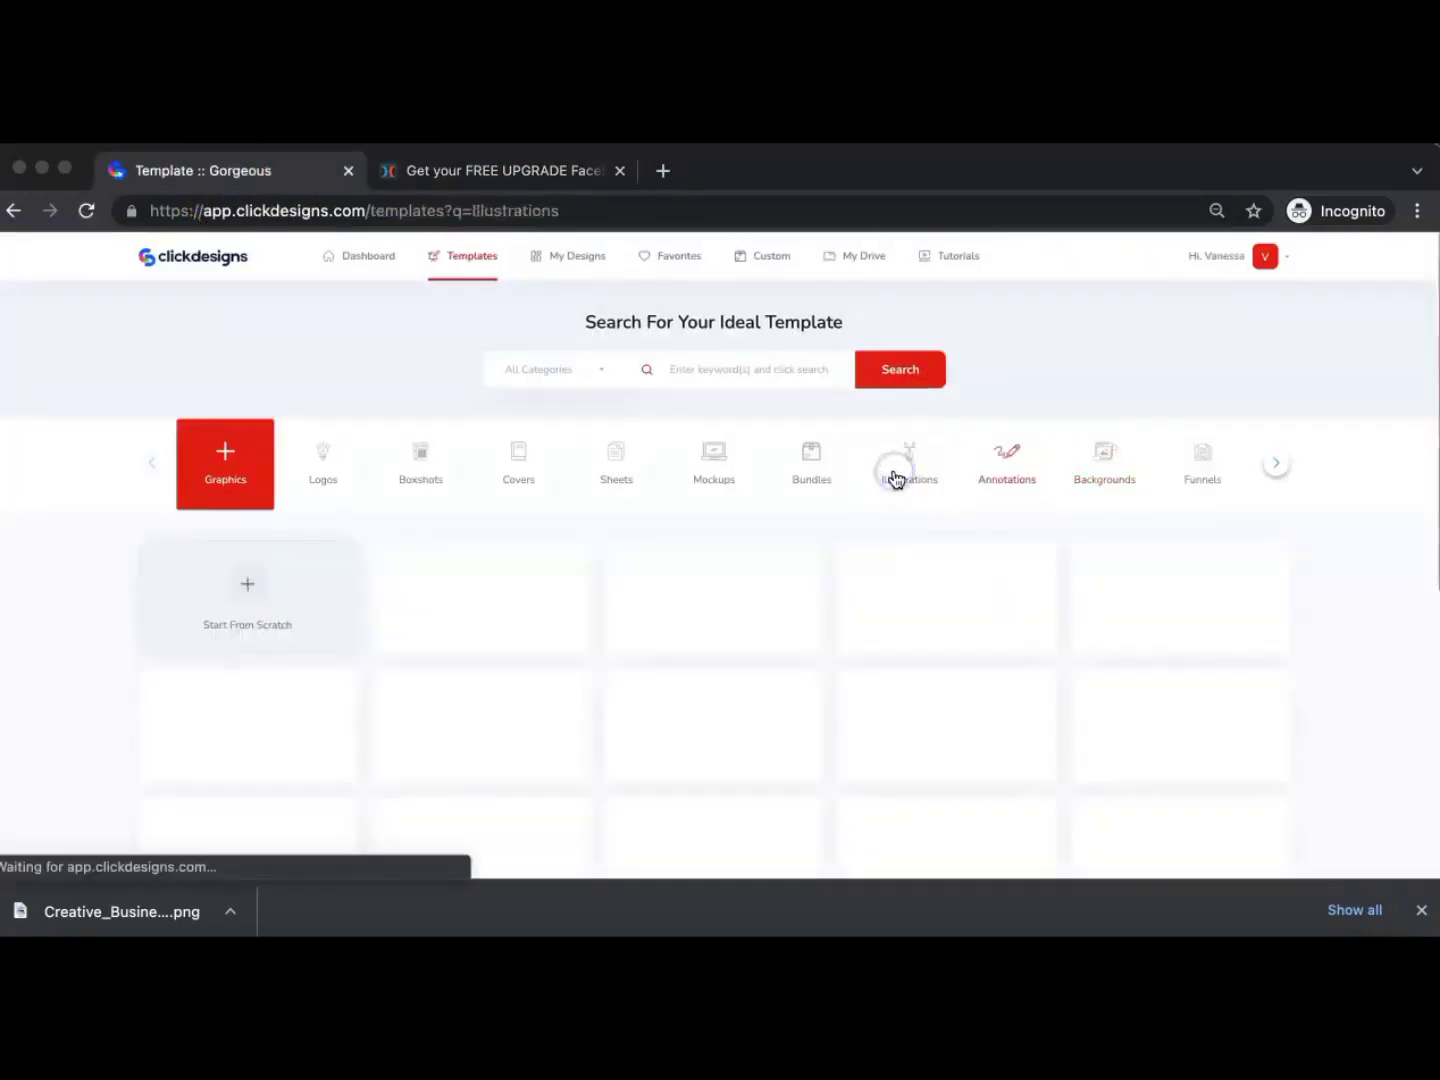
scroll(921, 599, "down", 5)
left_click(957, 713)
left_click(698, 566)
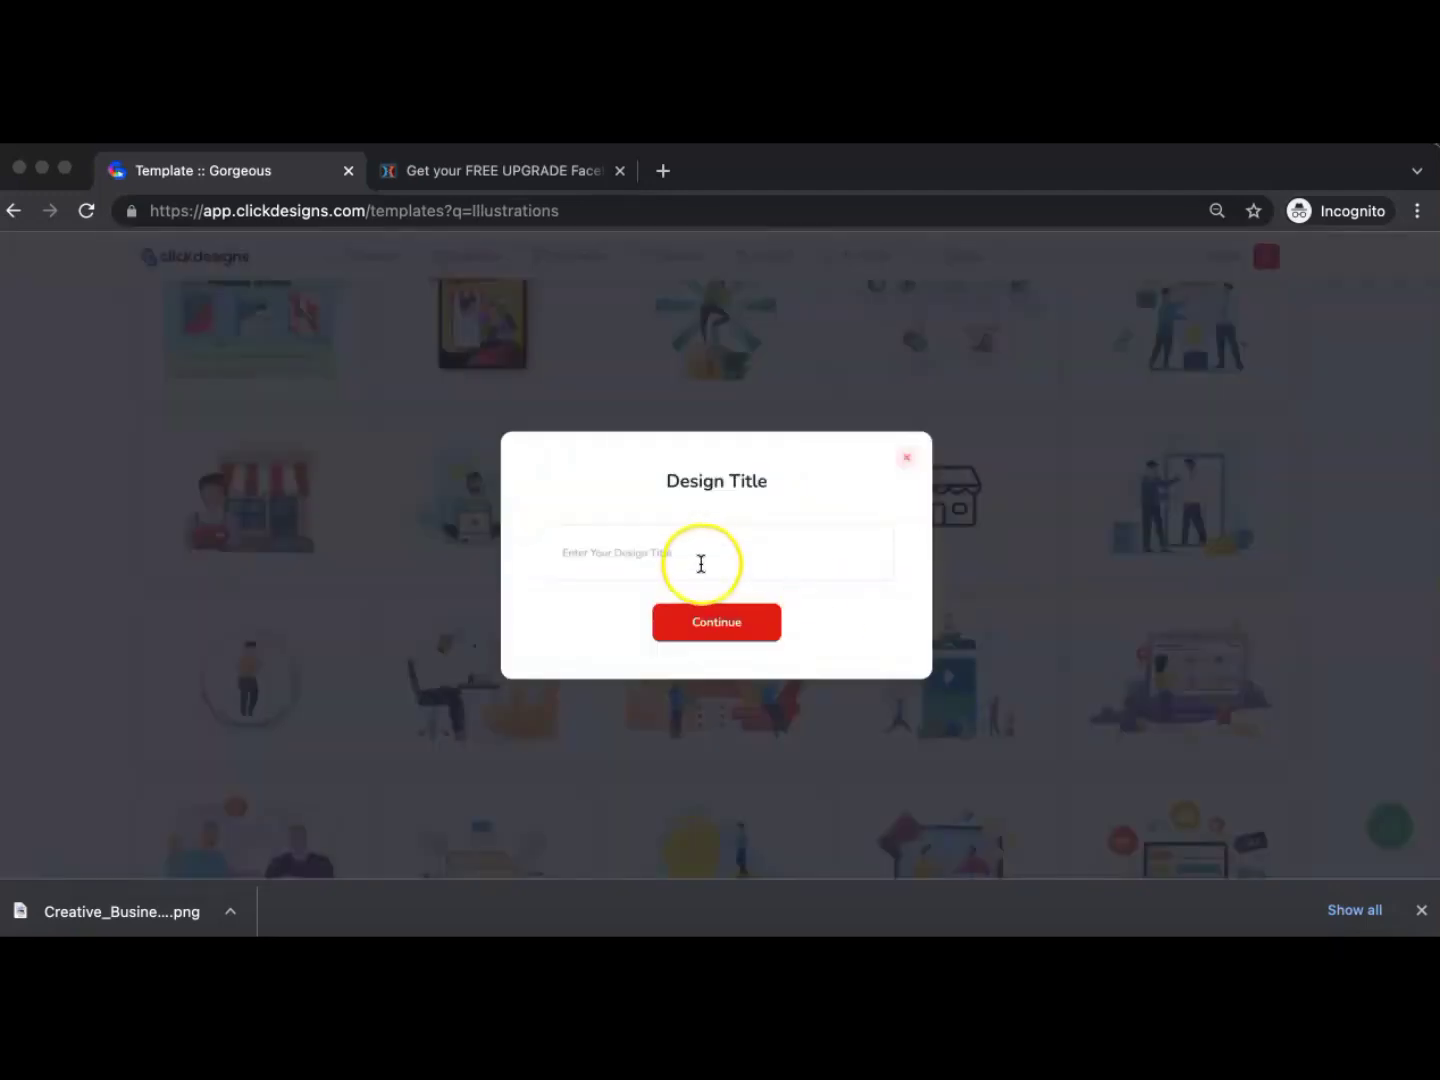
type("I")
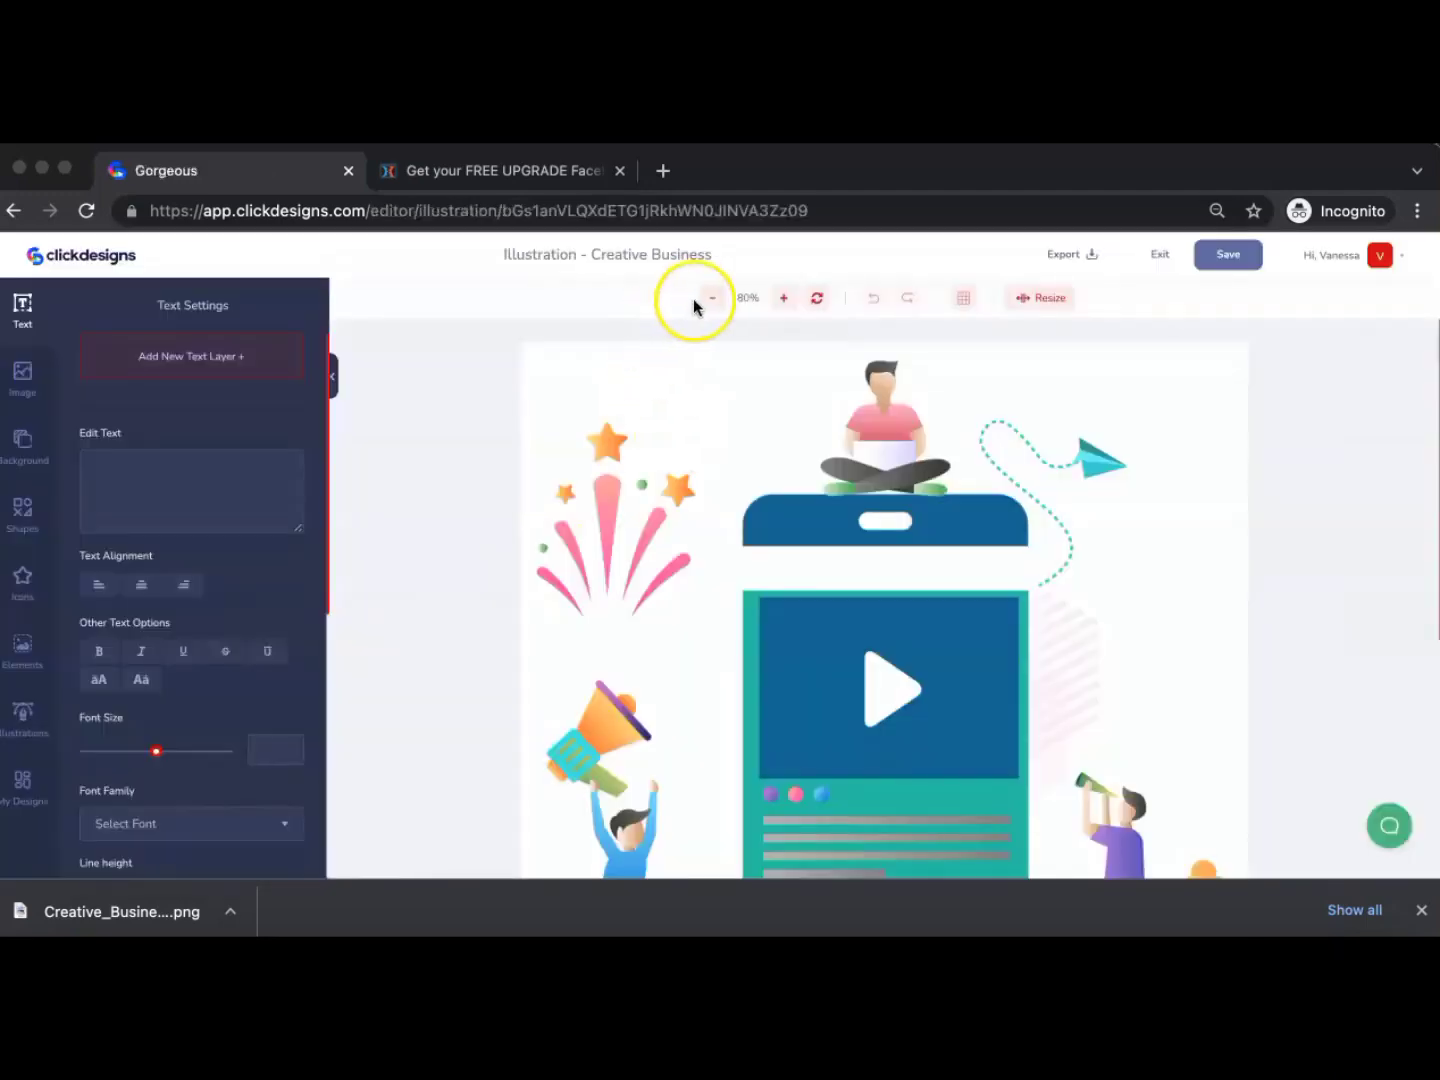
Add the Creative Business logo from the uploaded images and place it on the white band near the phone's top
left_click(708, 298)
left_click(708, 298)
left_click(707, 299)
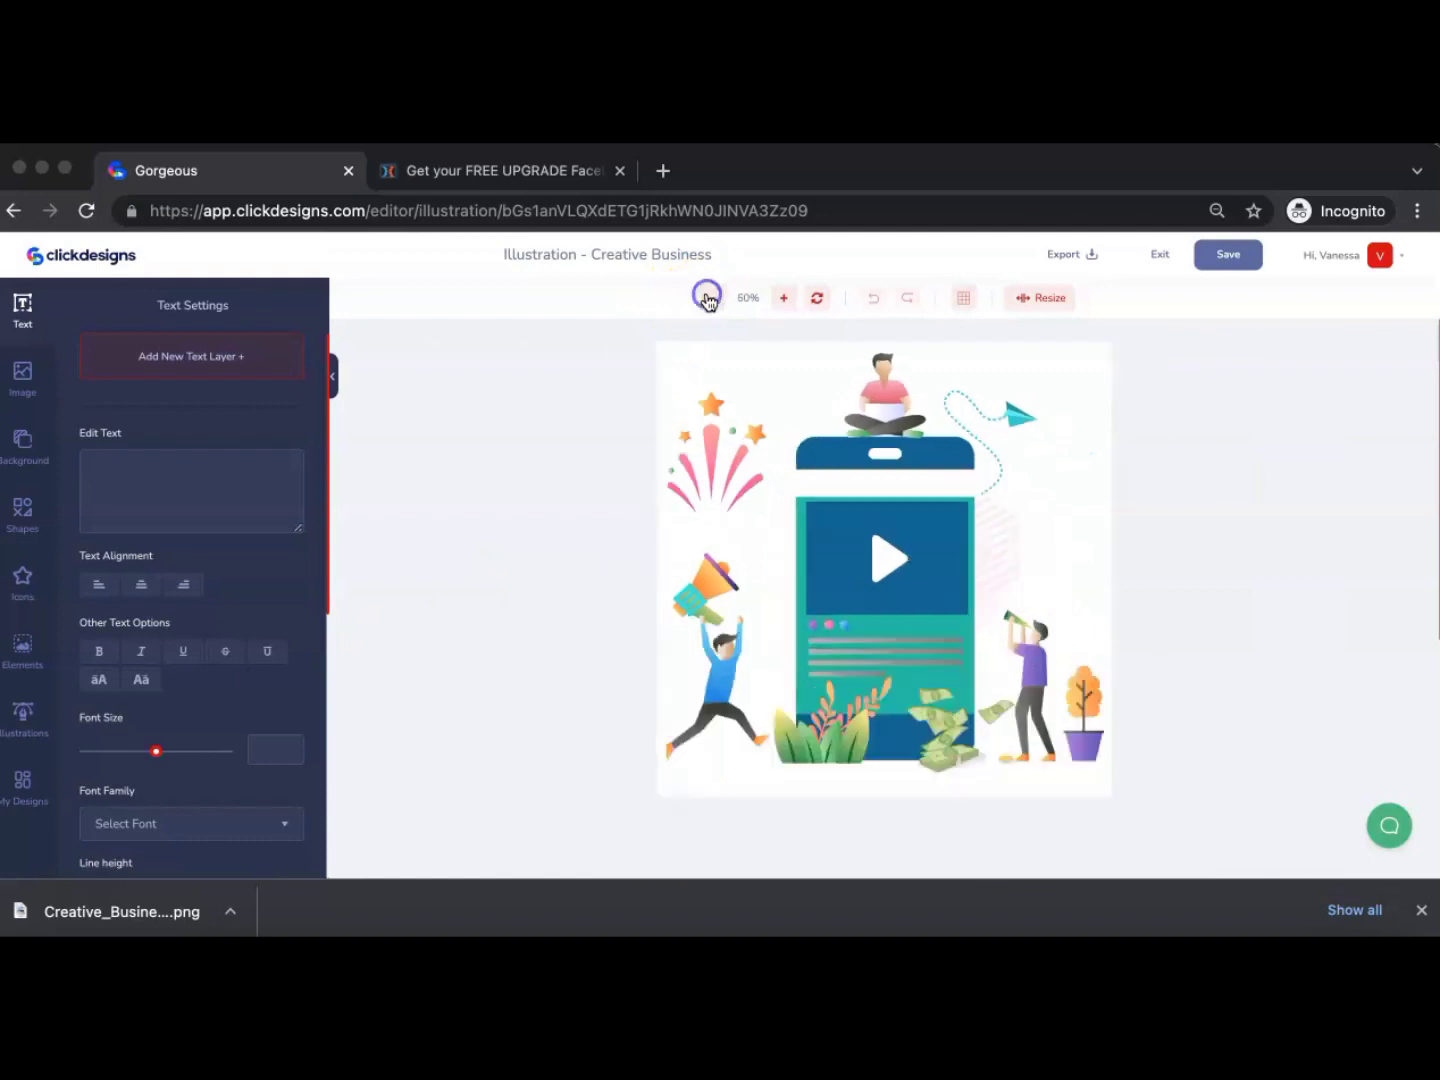
left_click(514, 170)
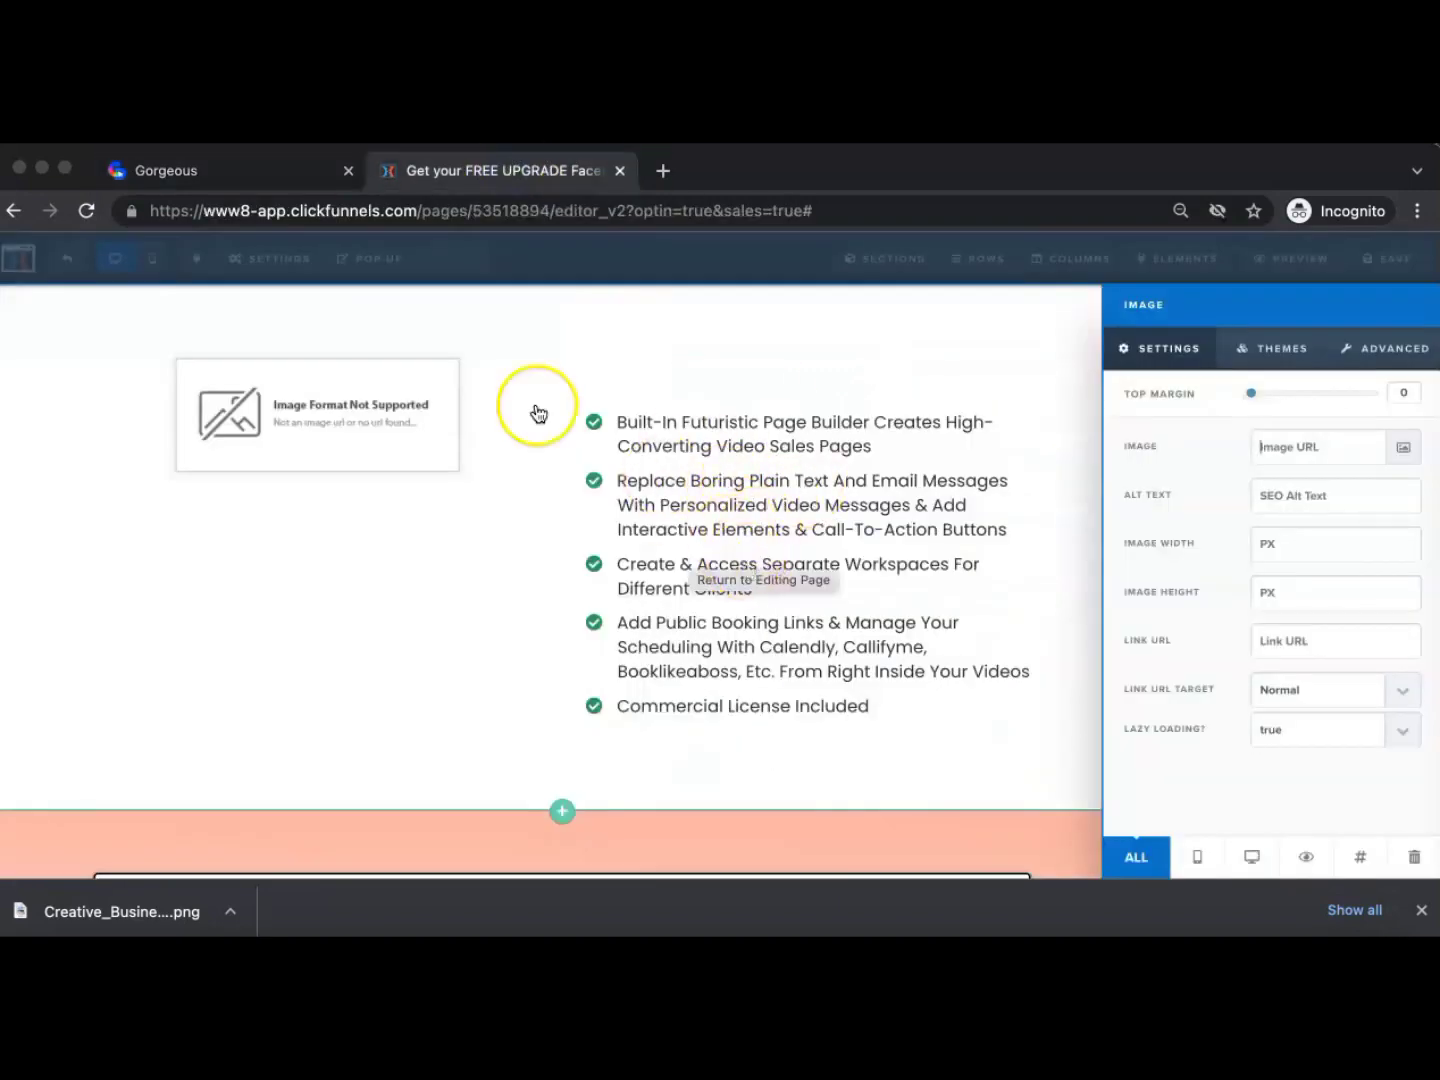
left_click(206, 176)
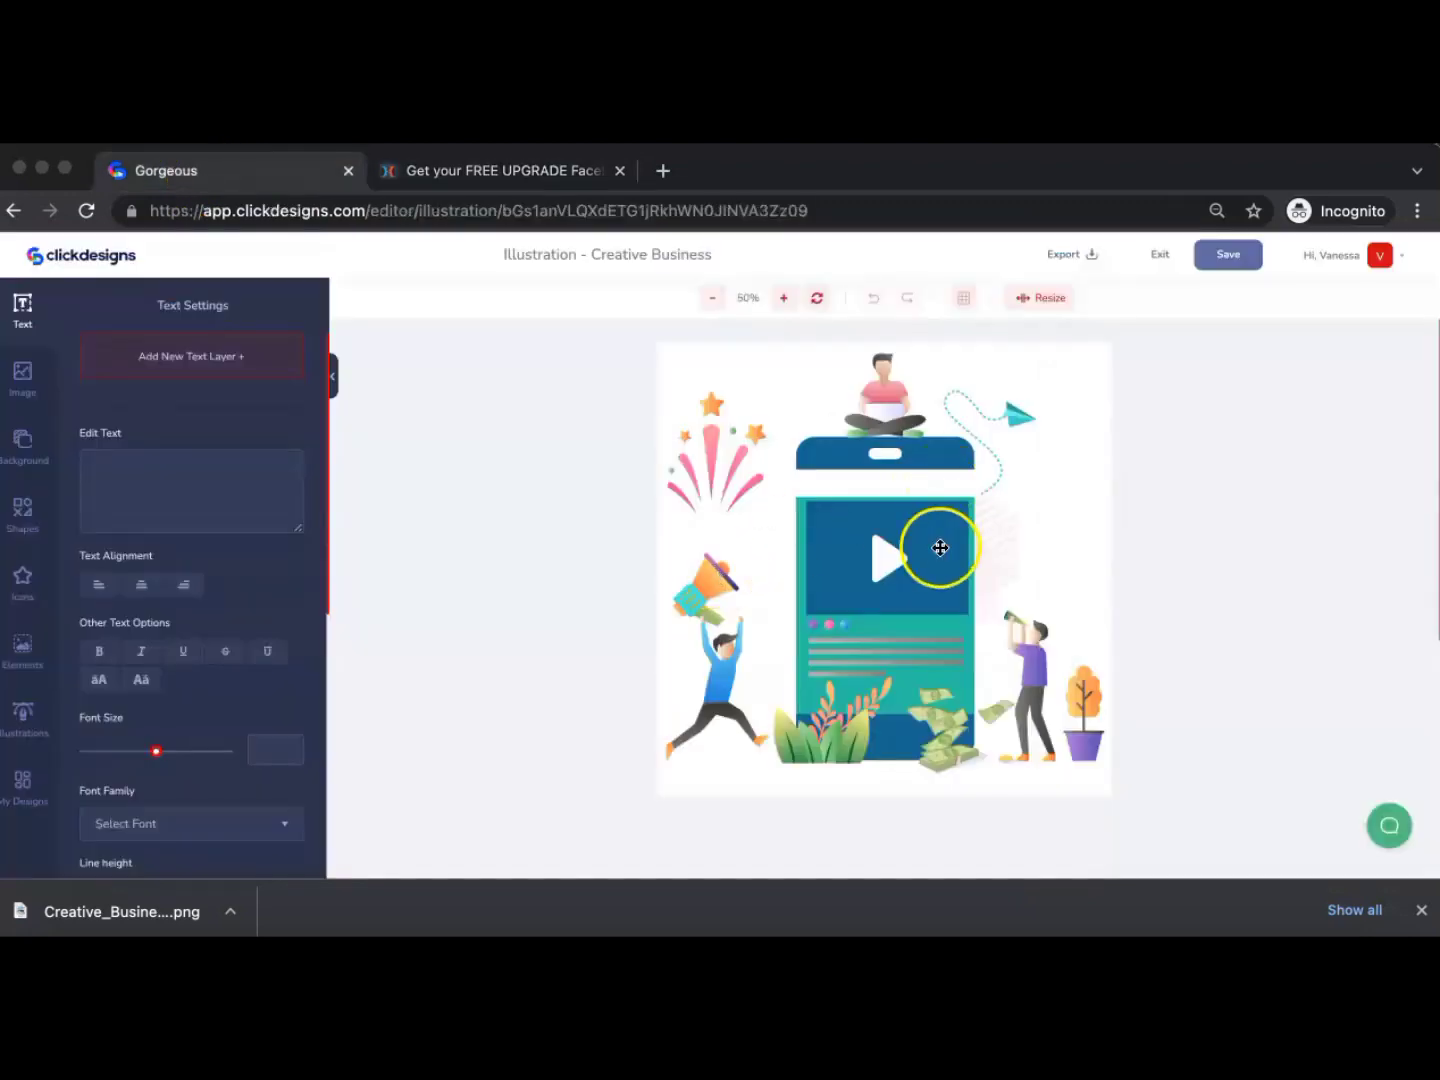
left_click(25, 376)
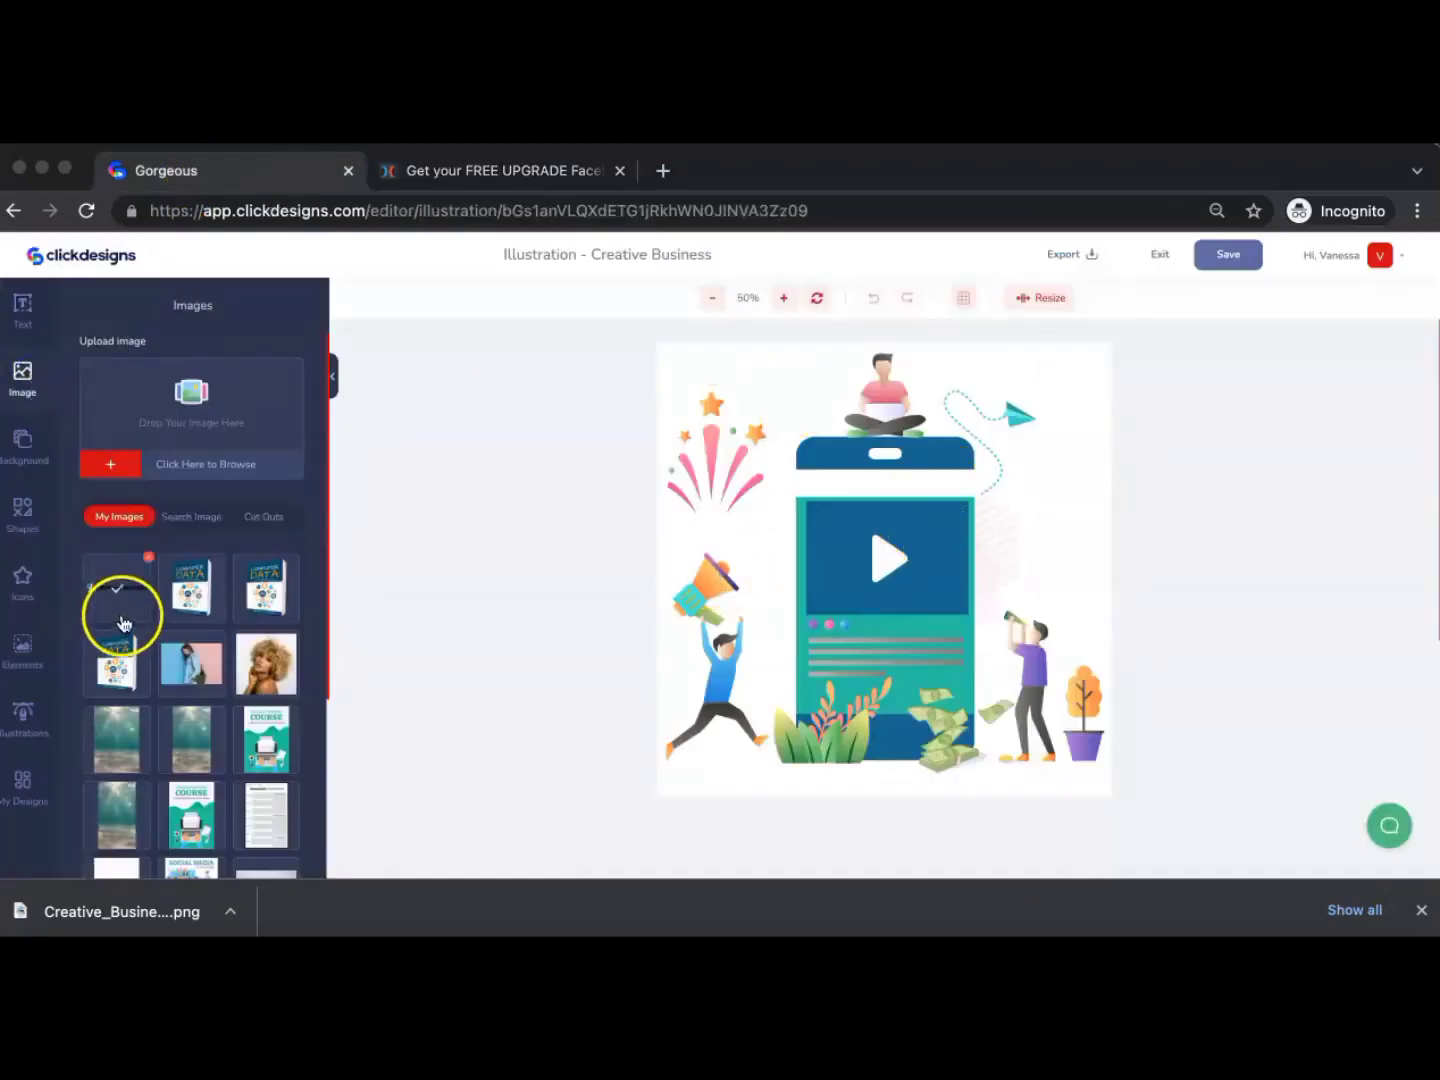
left_click(122, 622)
left_click_drag(887, 544, 881, 485)
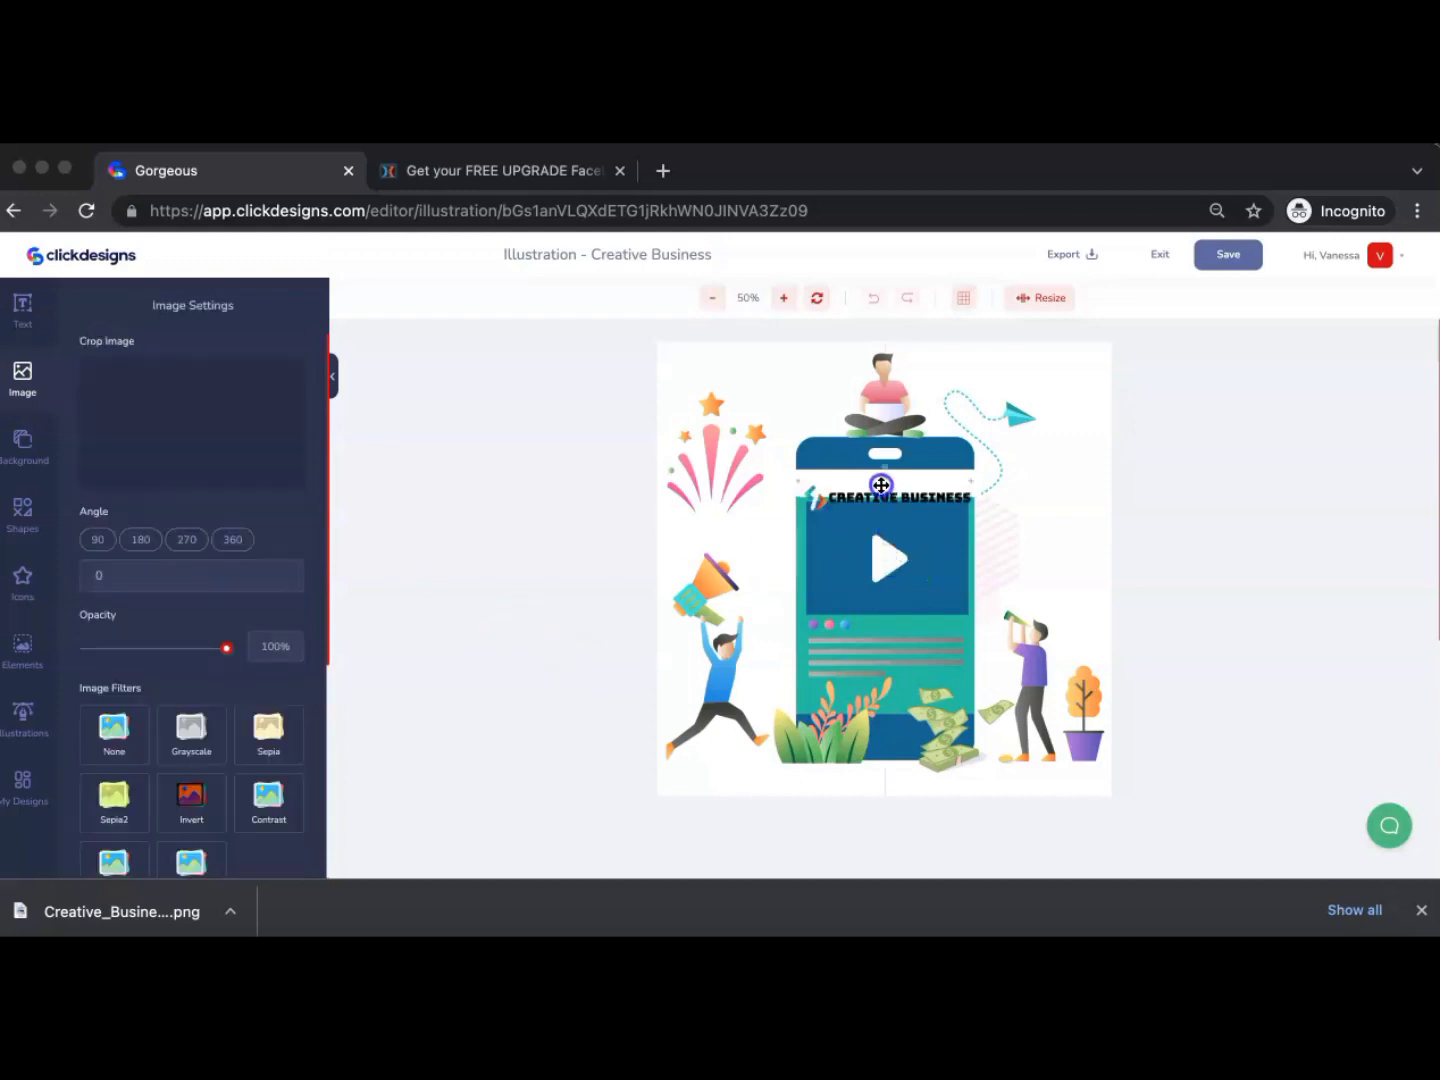
Save the illustration and export it as a PNG without watermark
left_click(1240, 262)
left_click(1068, 255)
left_click(1006, 390)
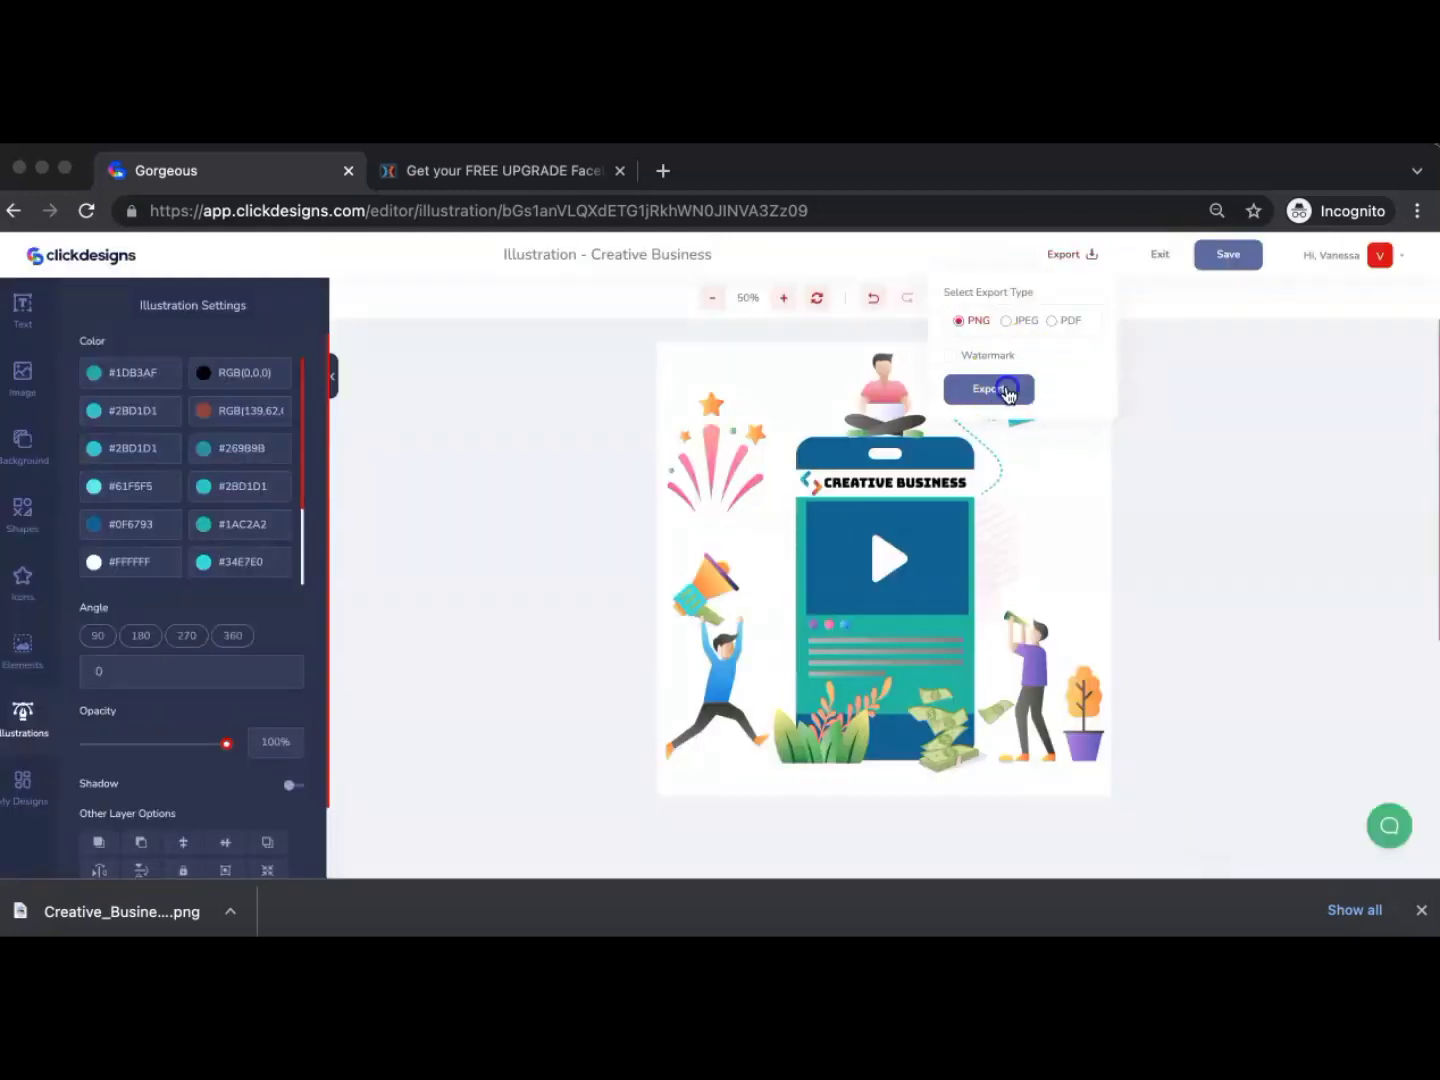
Switch to the ClickFunnels page and fill the empty image beside the feature checklist with the exported Creative Business illustration PNG
left_click(461, 172)
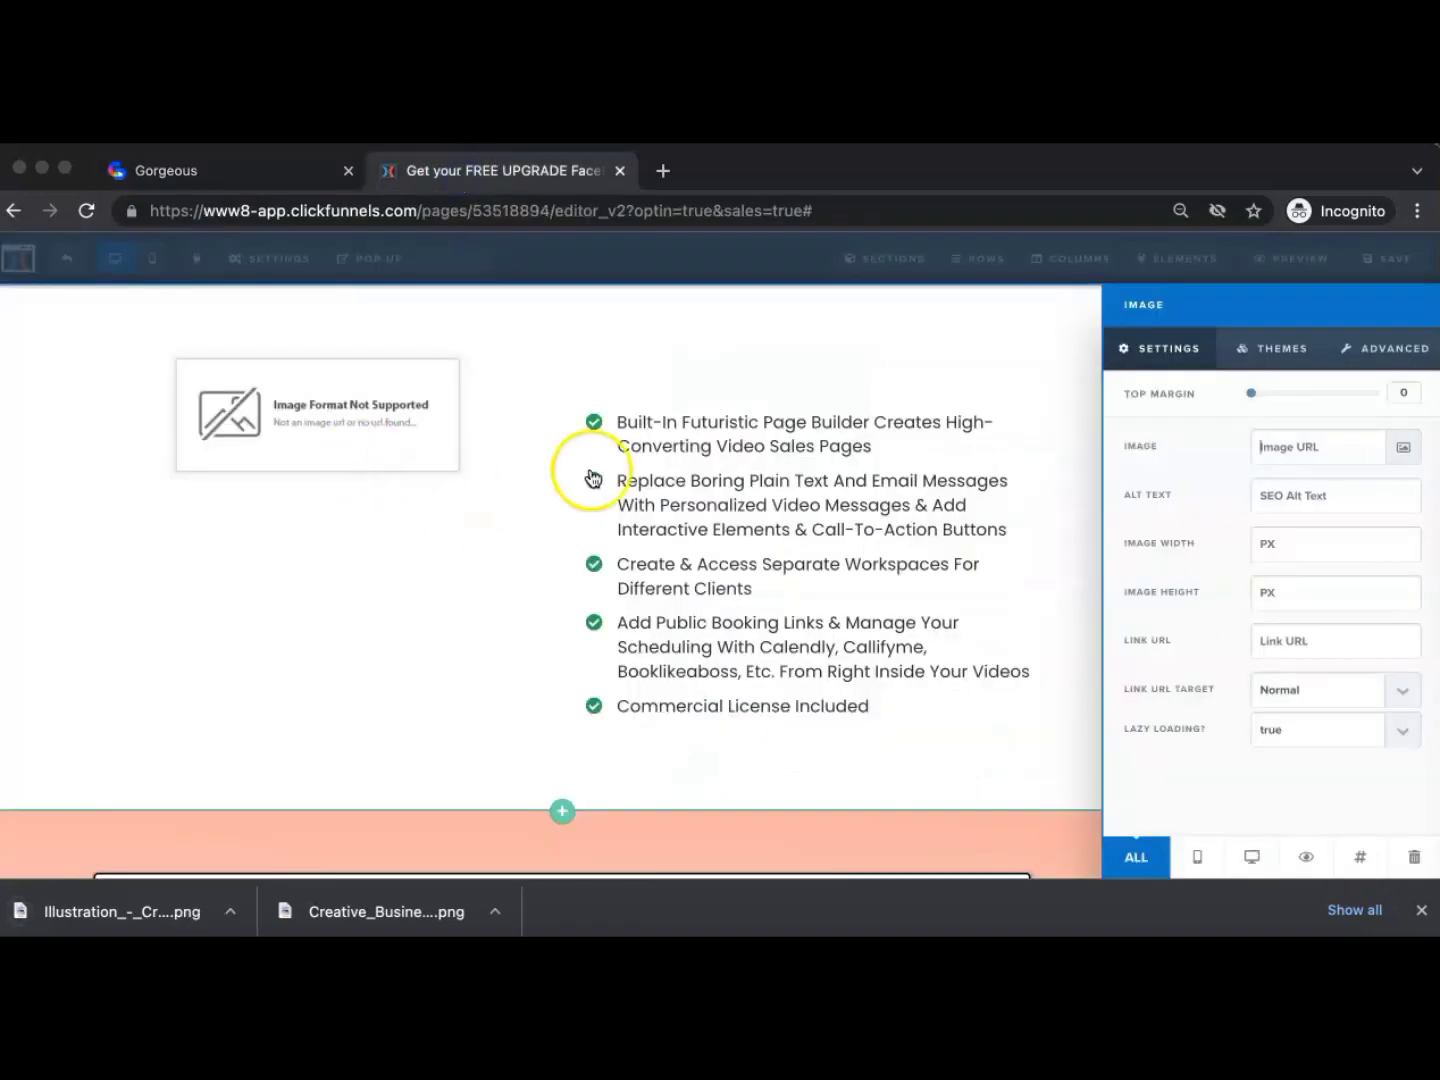
left_click(703, 424)
mouse_move(620, 379)
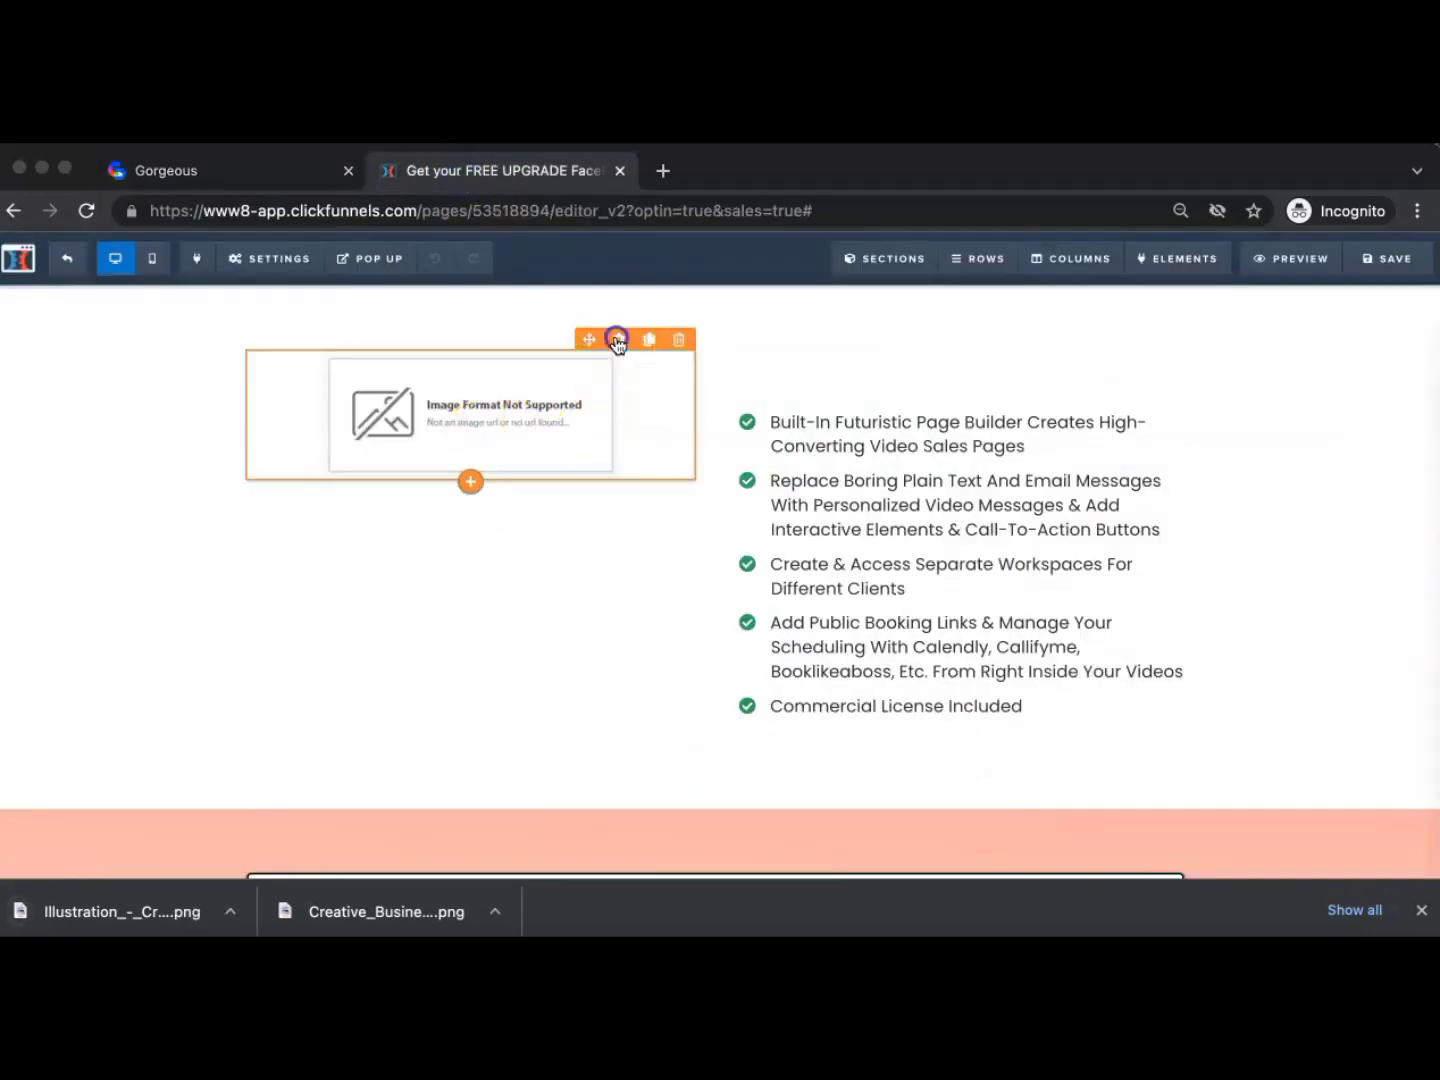
left_click(619, 341)
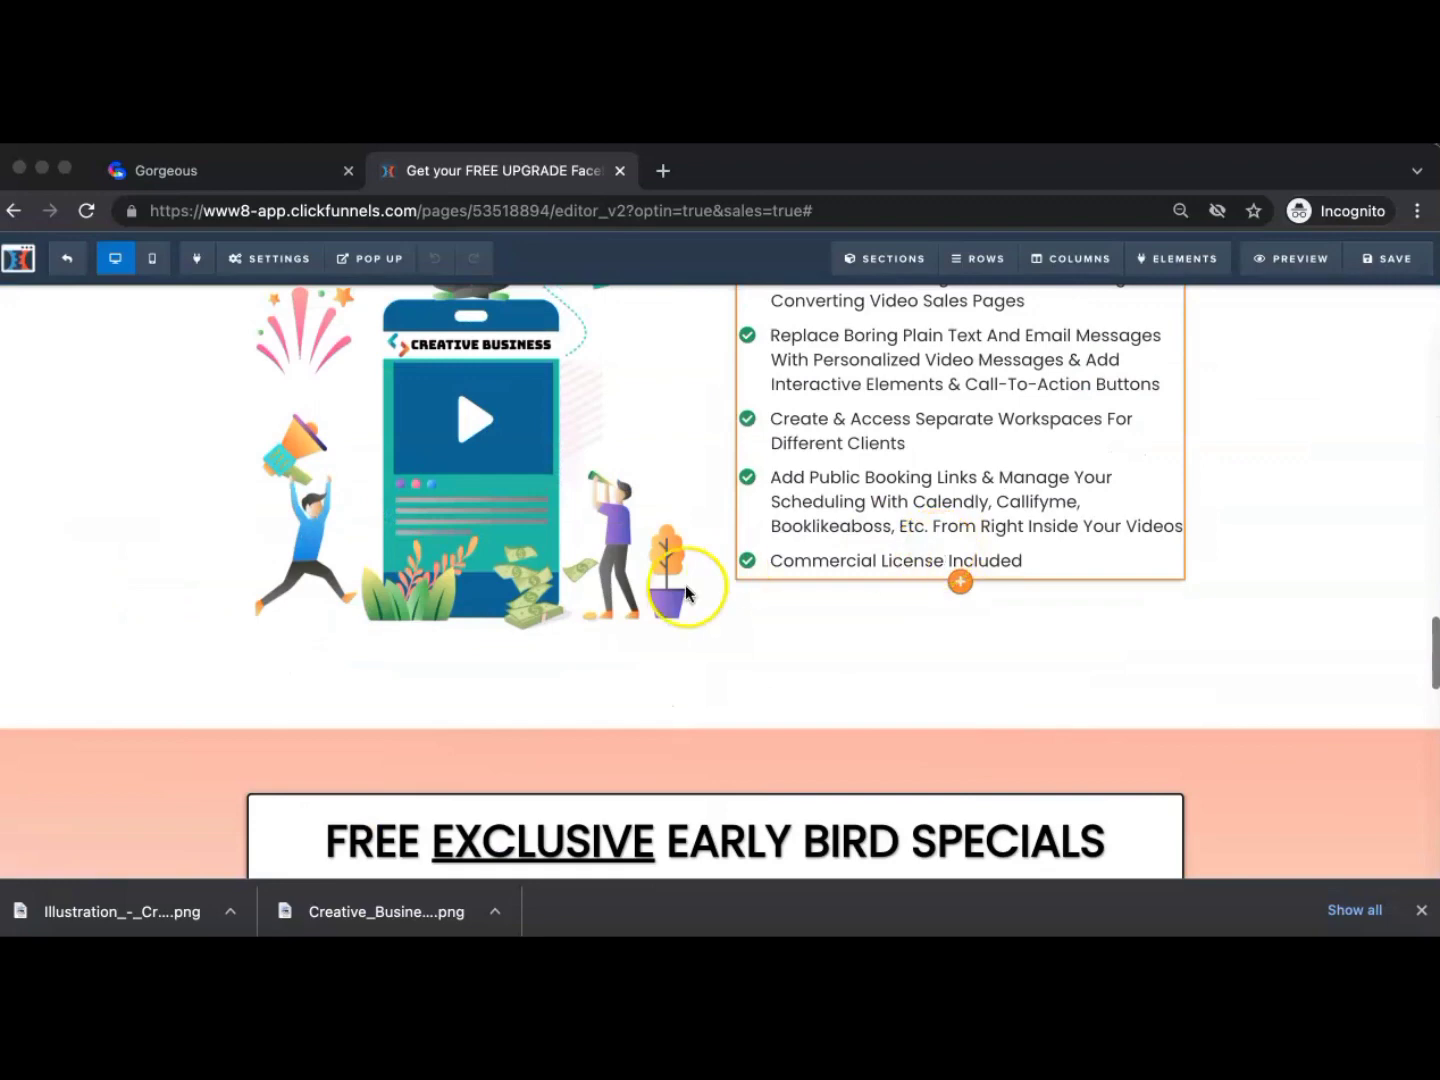
Review the placed illustration and the Free Exclusive Early Bird Specials section with its bonus box images
scroll(686, 585, "up", 3)
scroll(605, 649, "down", 2)
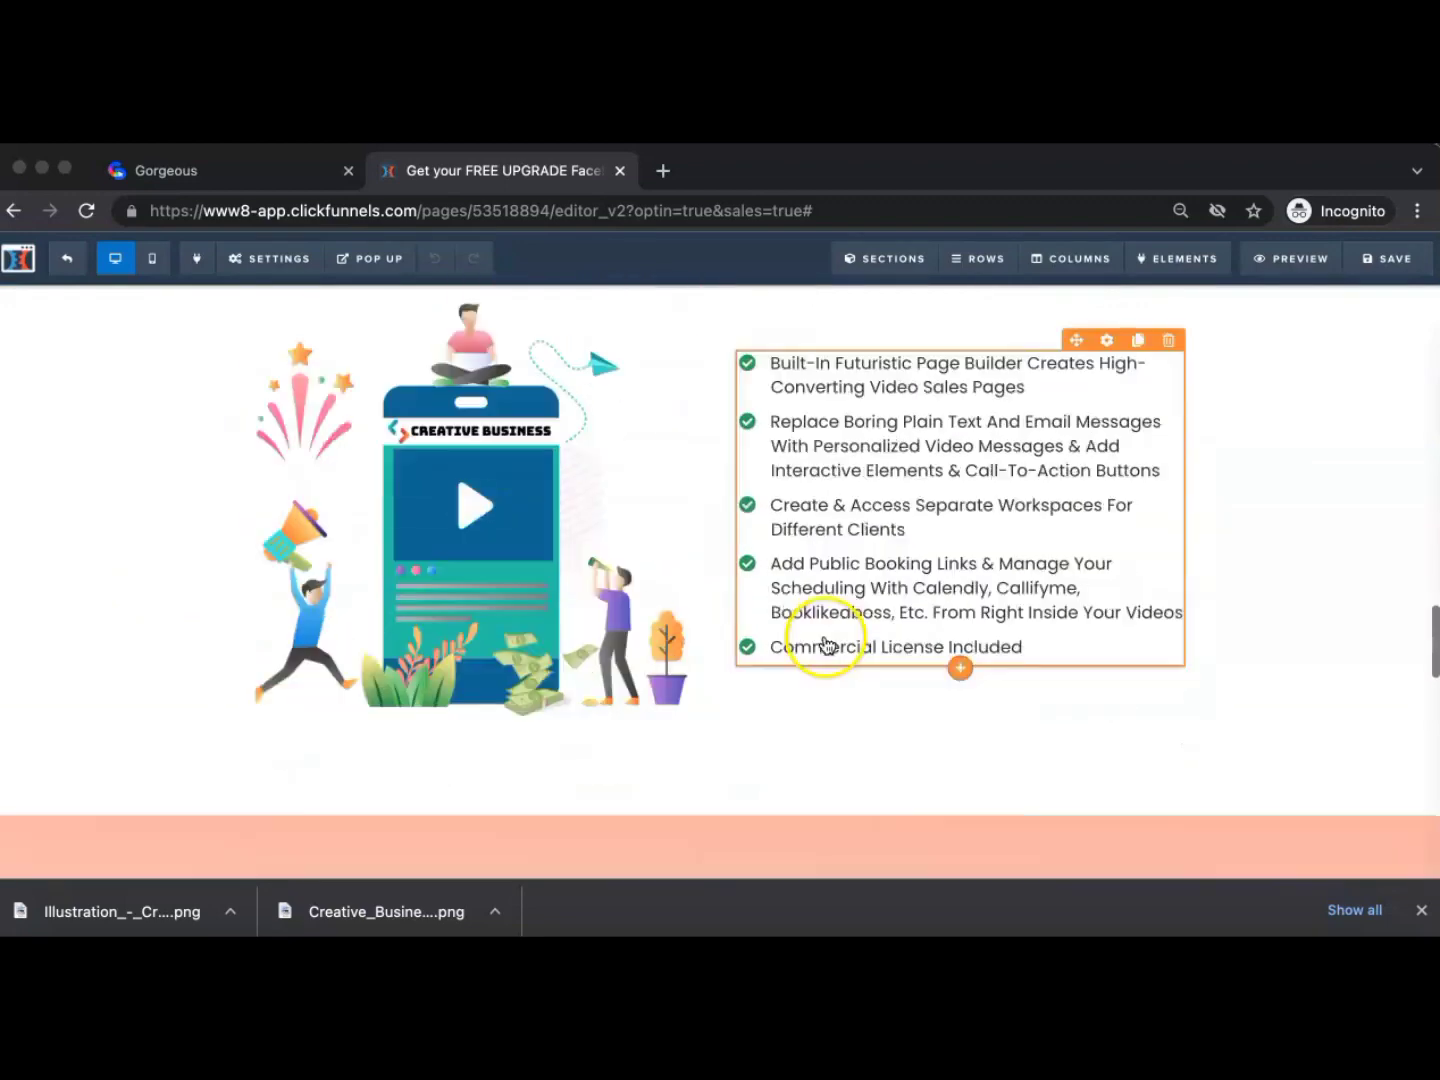
scroll(887, 675, "down", 3)
scroll(1131, 614, "down", 4)
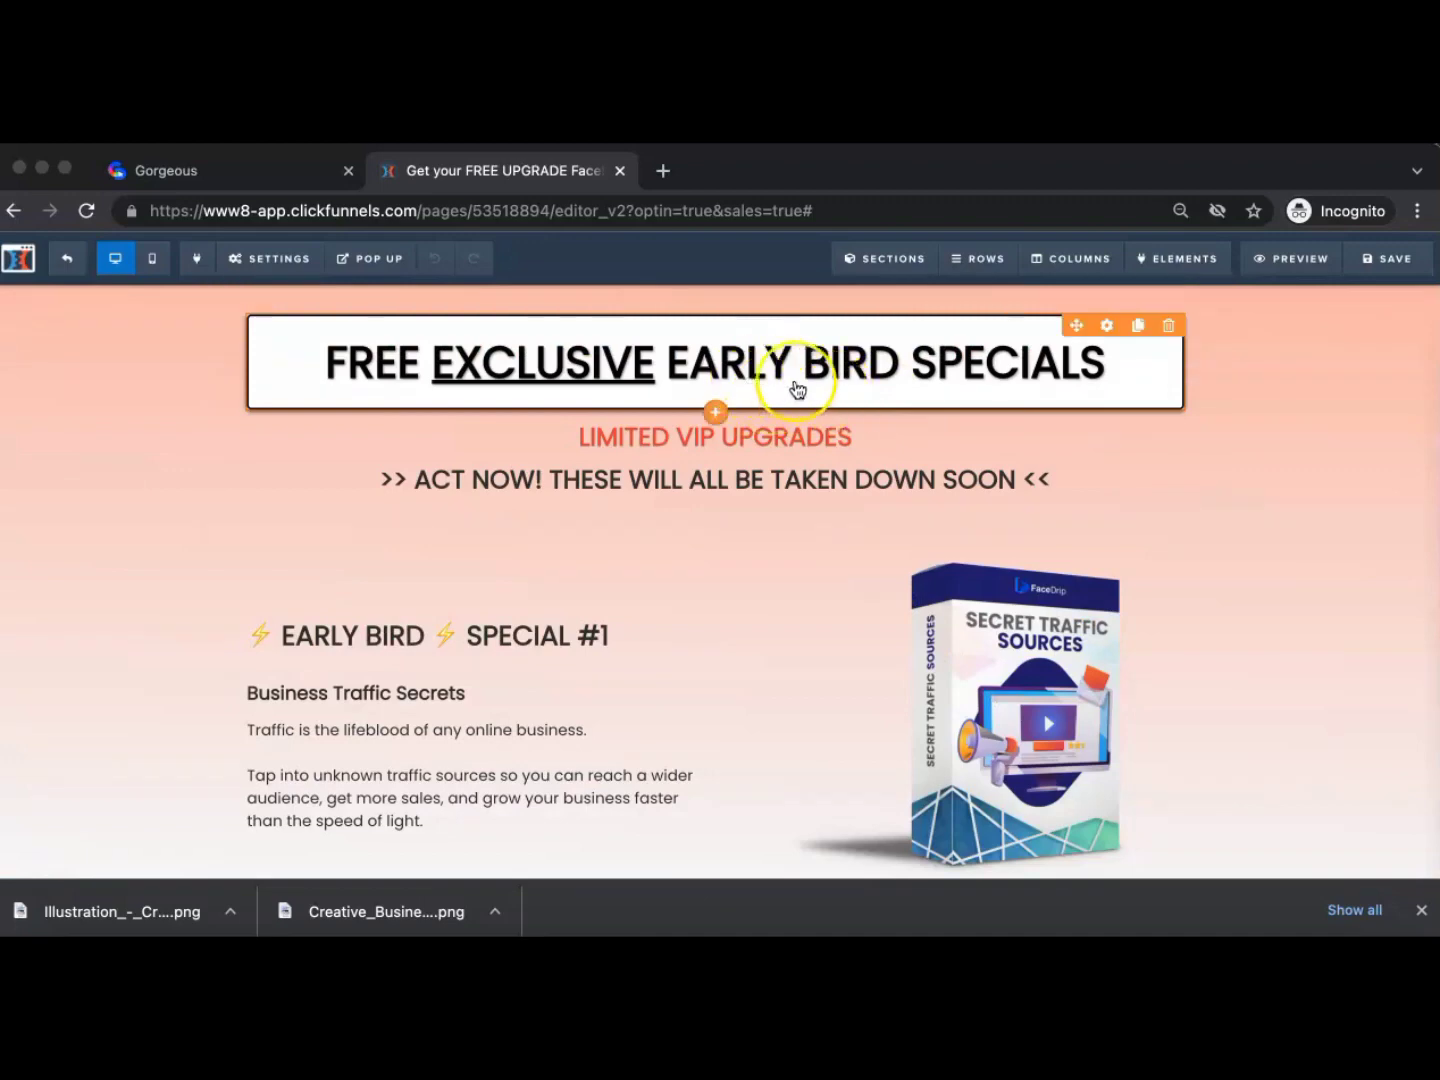
scroll(880, 490, "down", 1)
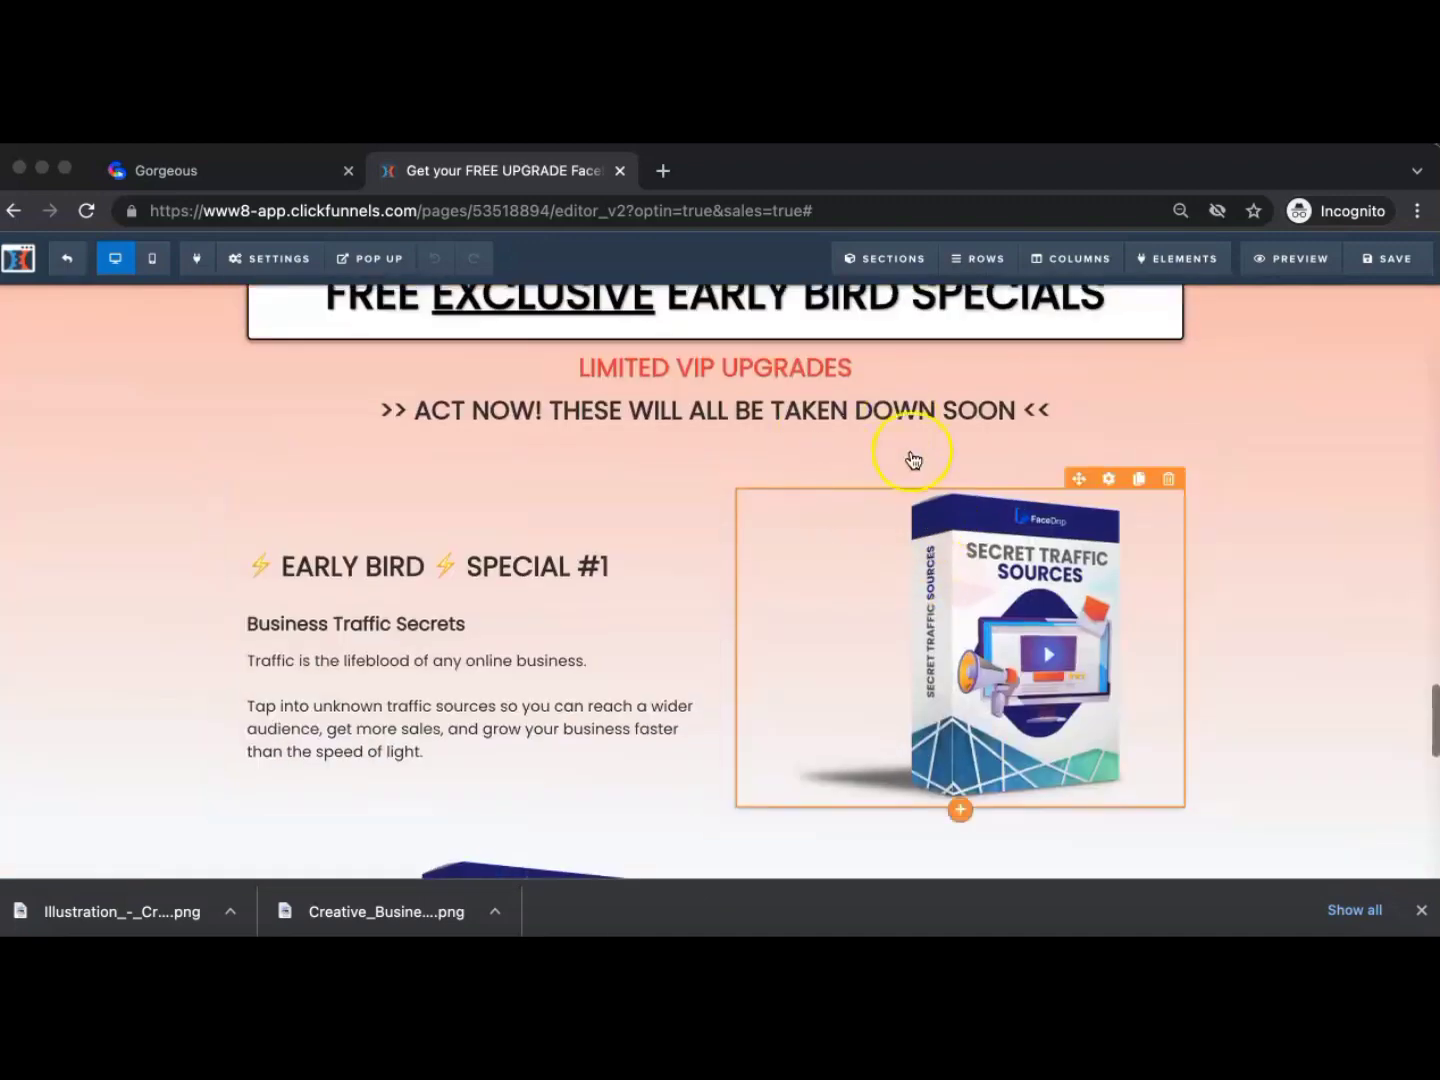
scroll(913, 461, "up", 1)
scroll(560, 329, "down", 2)
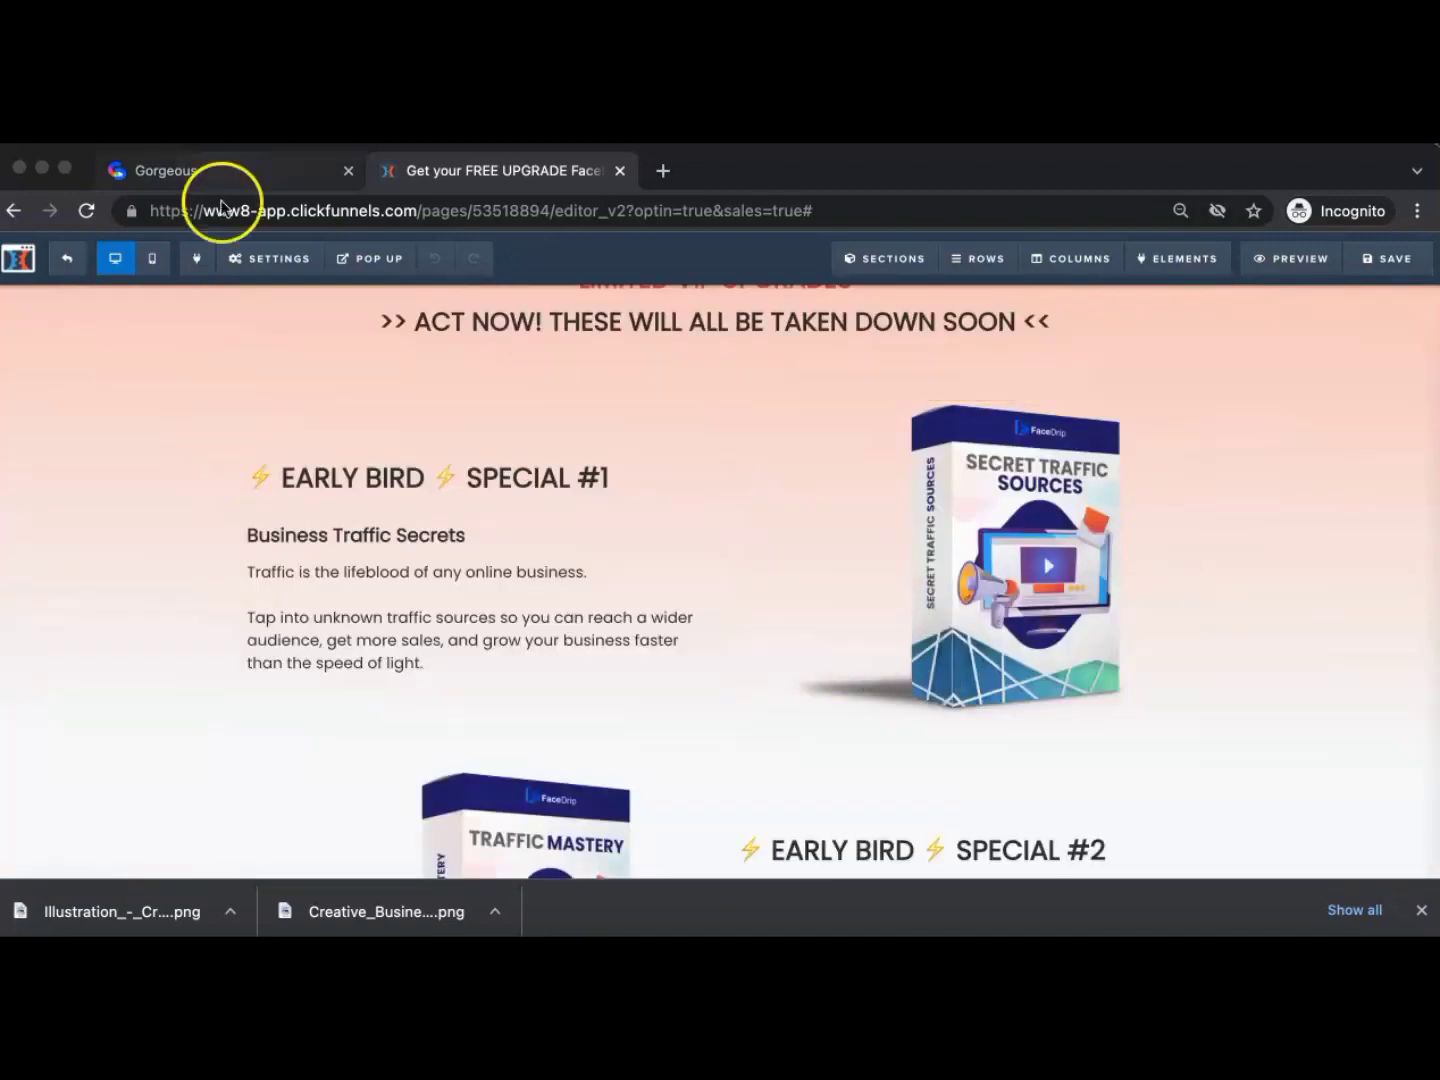
Copy the "Business Traffic Secrets" heading under Early Bird Special #1 on the ClickFunnels page
left_click(267, 542)
left_click(290, 538)
triple_click(292, 534)
key("super+c")
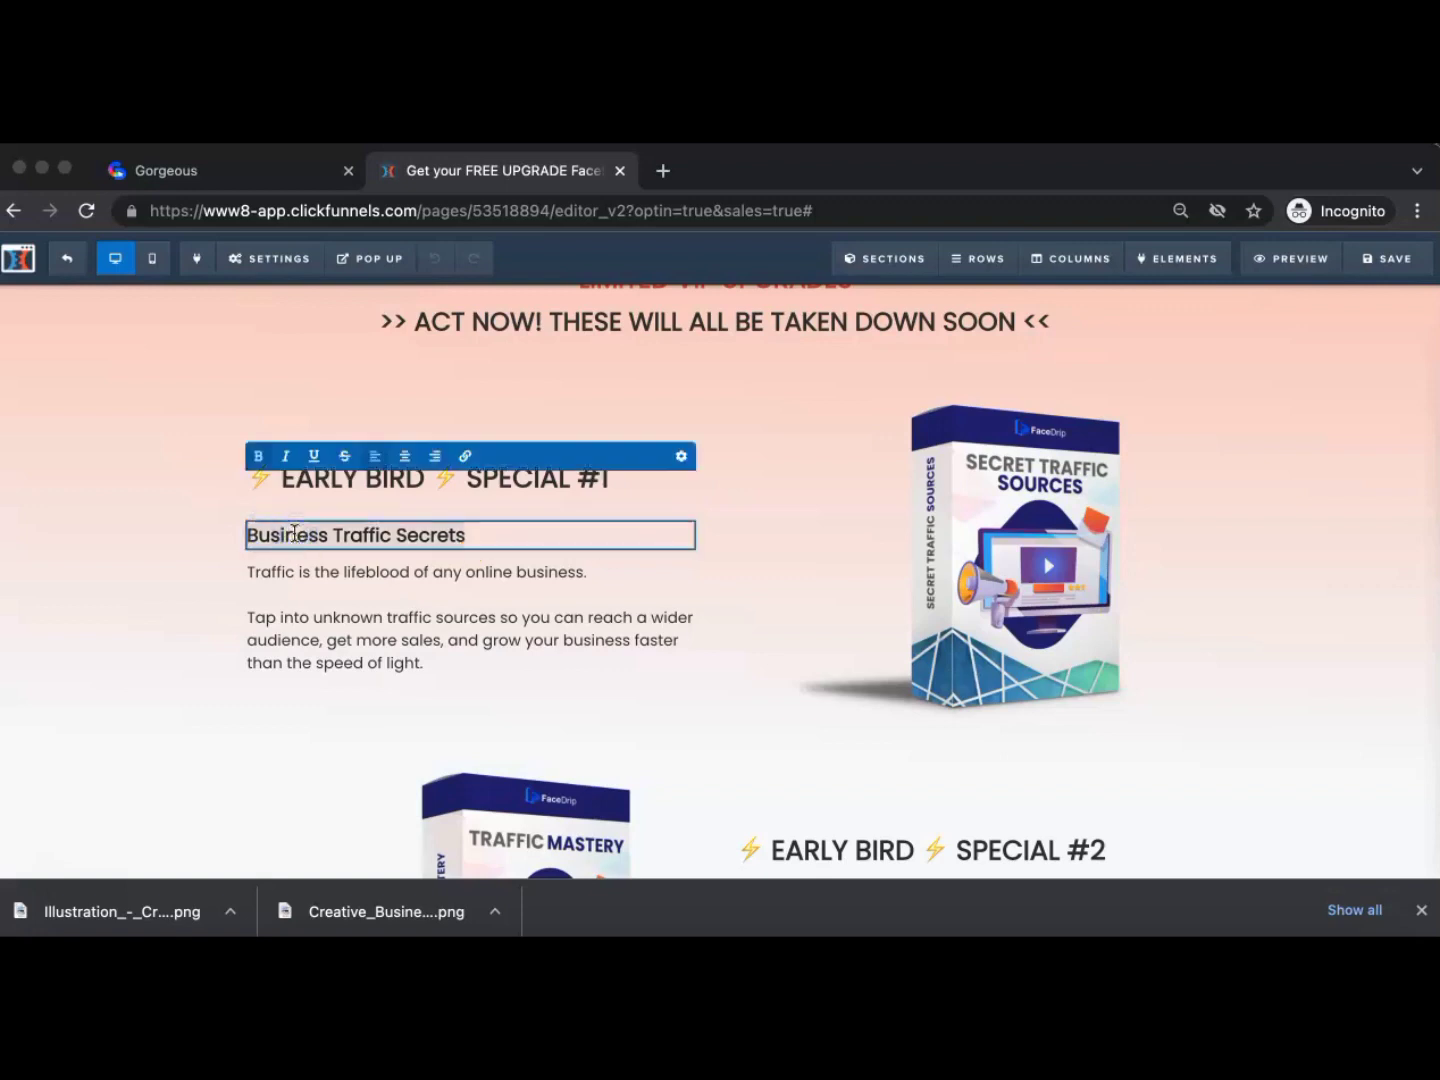
Switch to ClickDesigns, exit the illustration editor and search the Boxshots templates for "business"
left_click(257, 175)
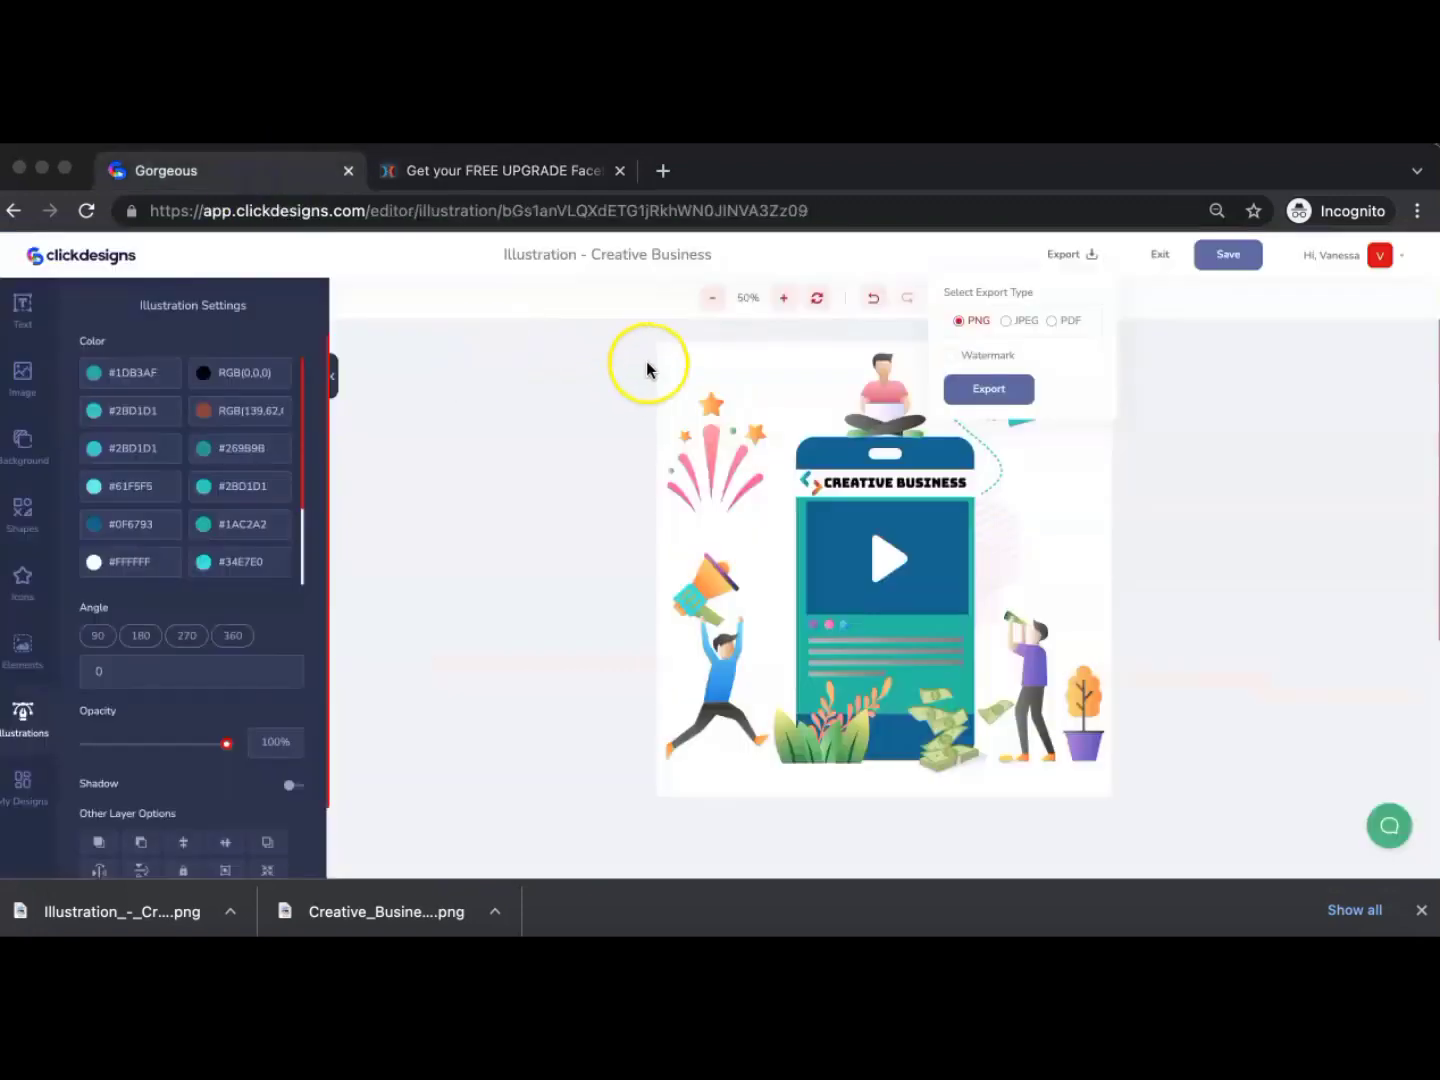
left_click(1158, 254)
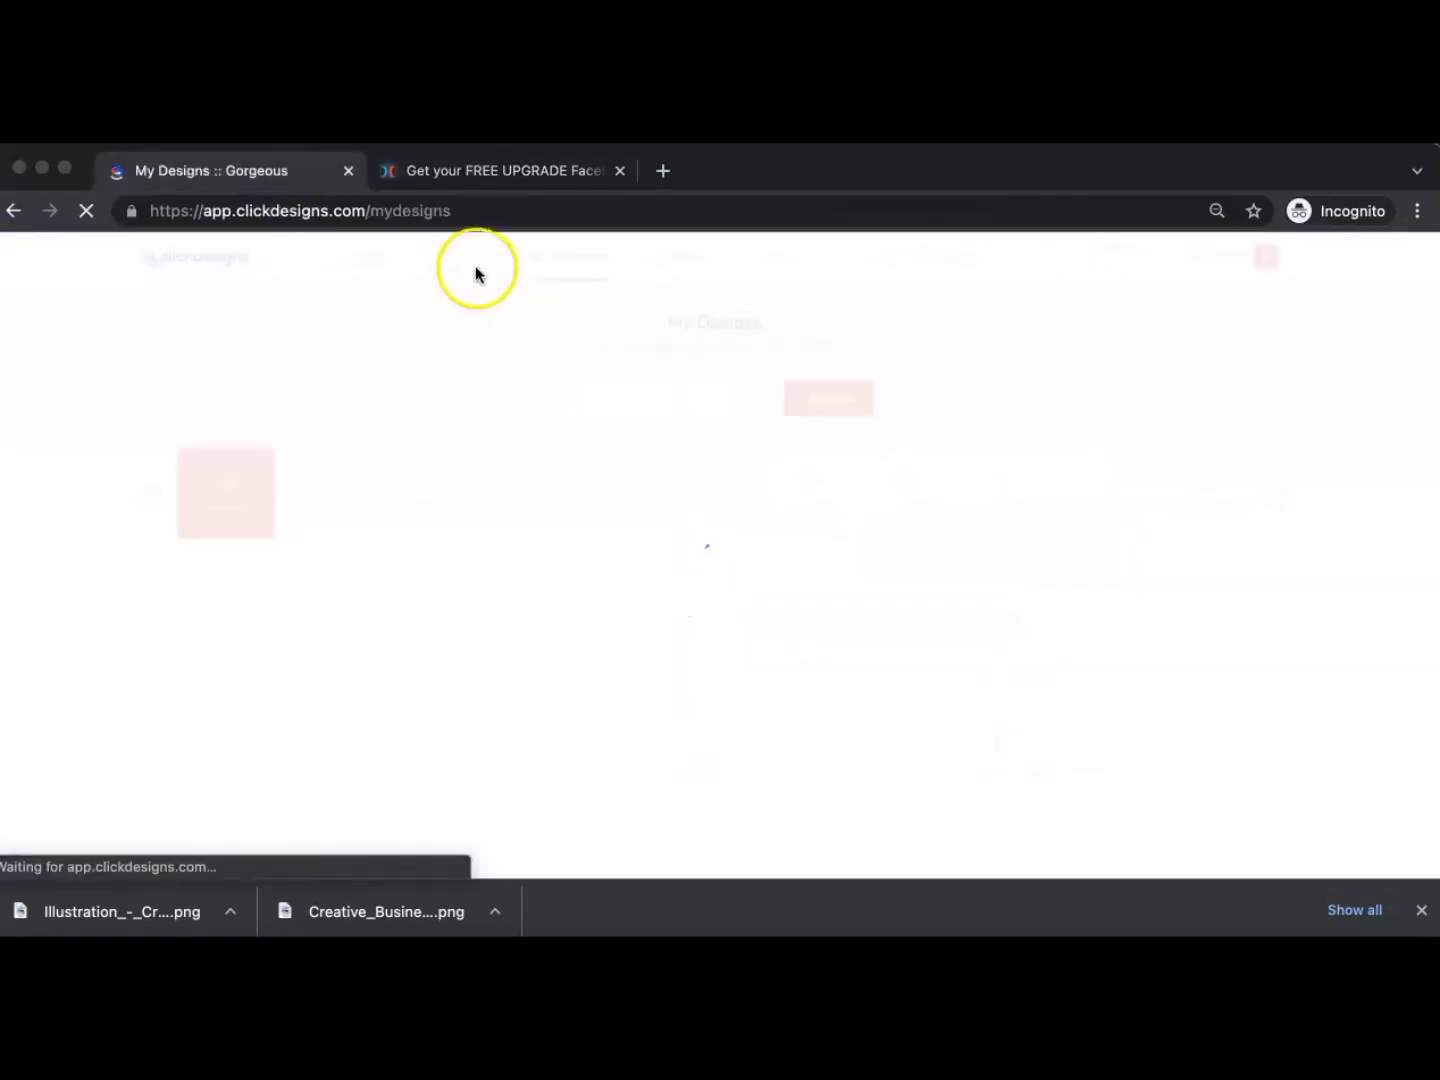
left_click(473, 258)
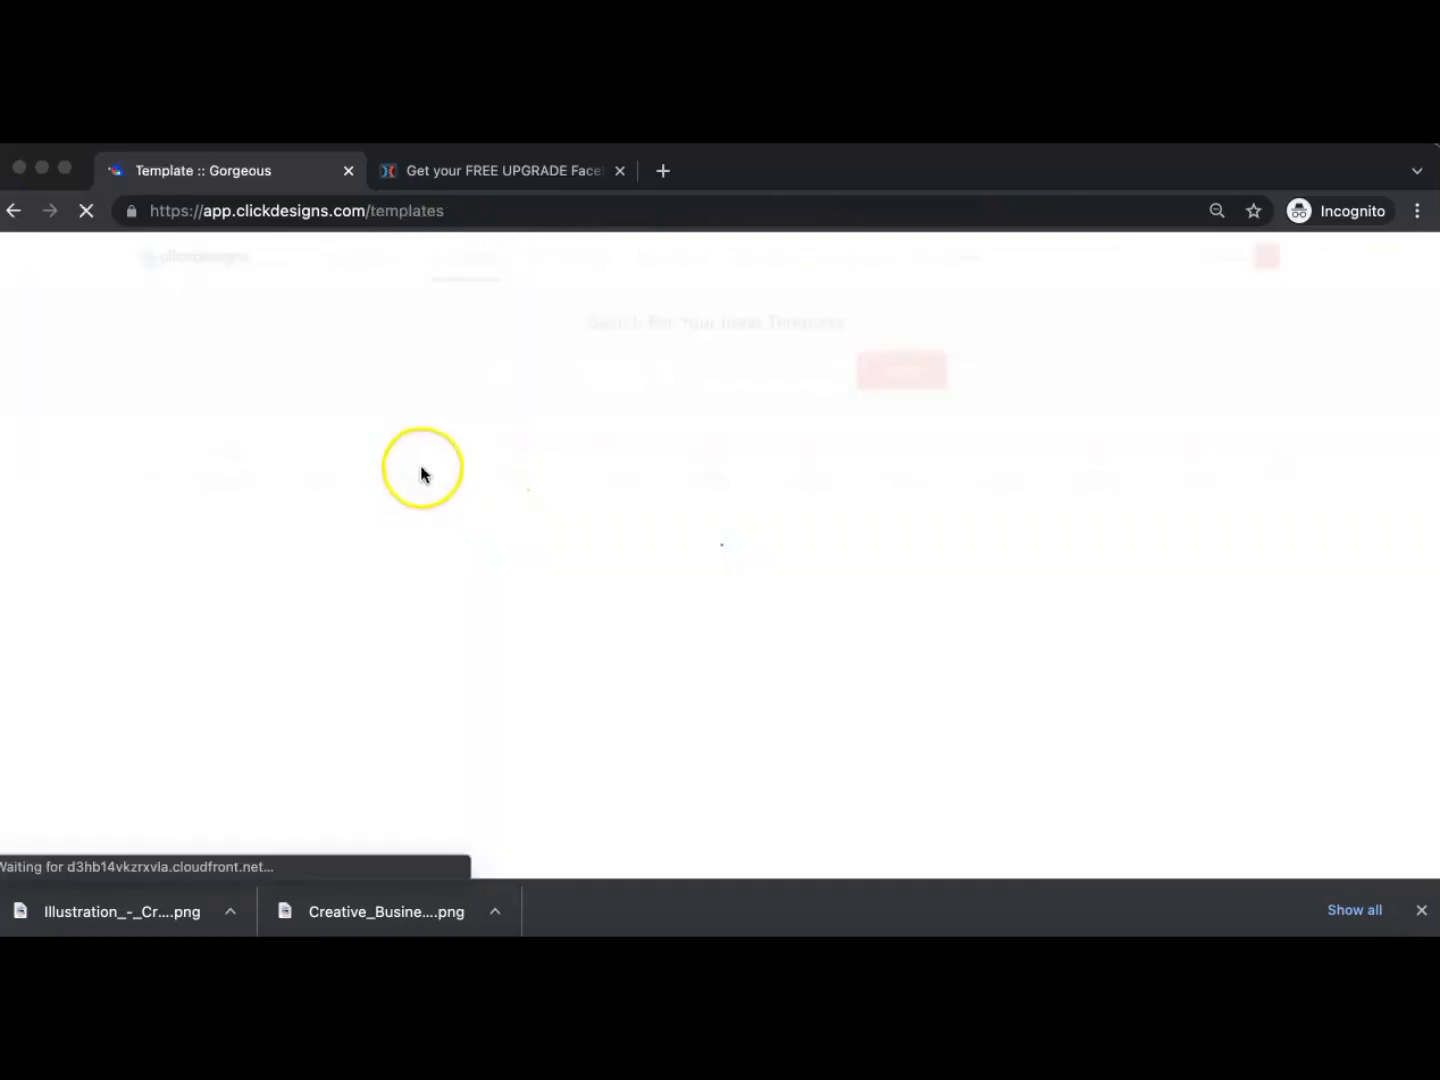
left_click(421, 473)
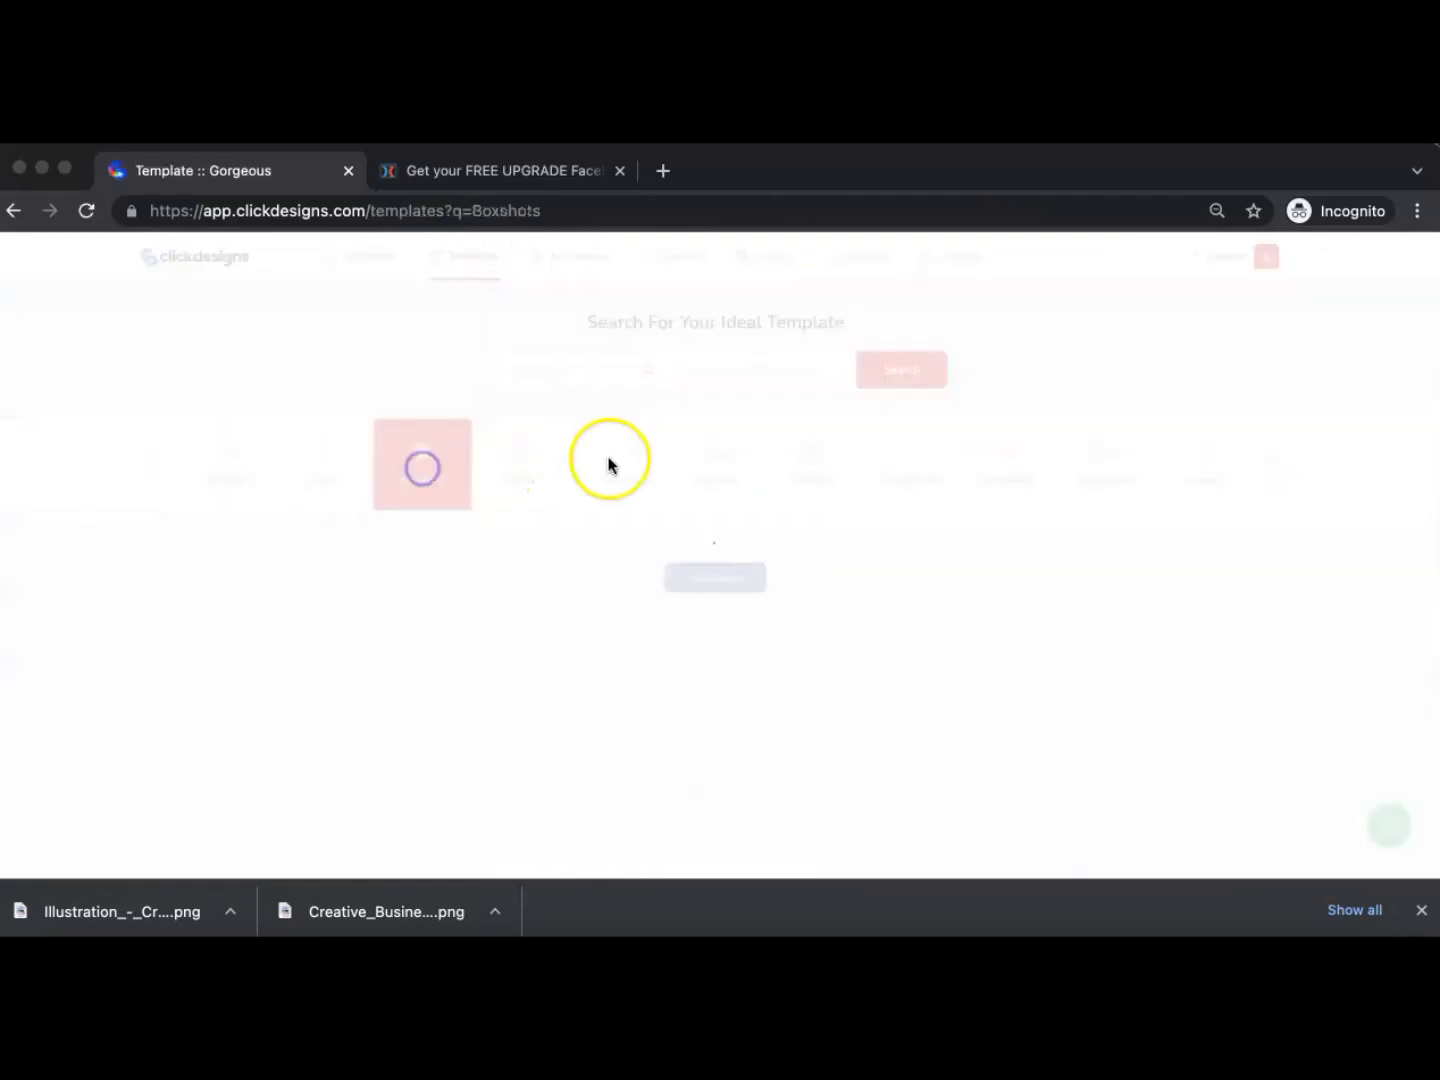
left_click(690, 370)
type("business")
Start a design from the first business boxshot template and title it with the copied "Business Traffic Secrets"
left_click(494, 505)
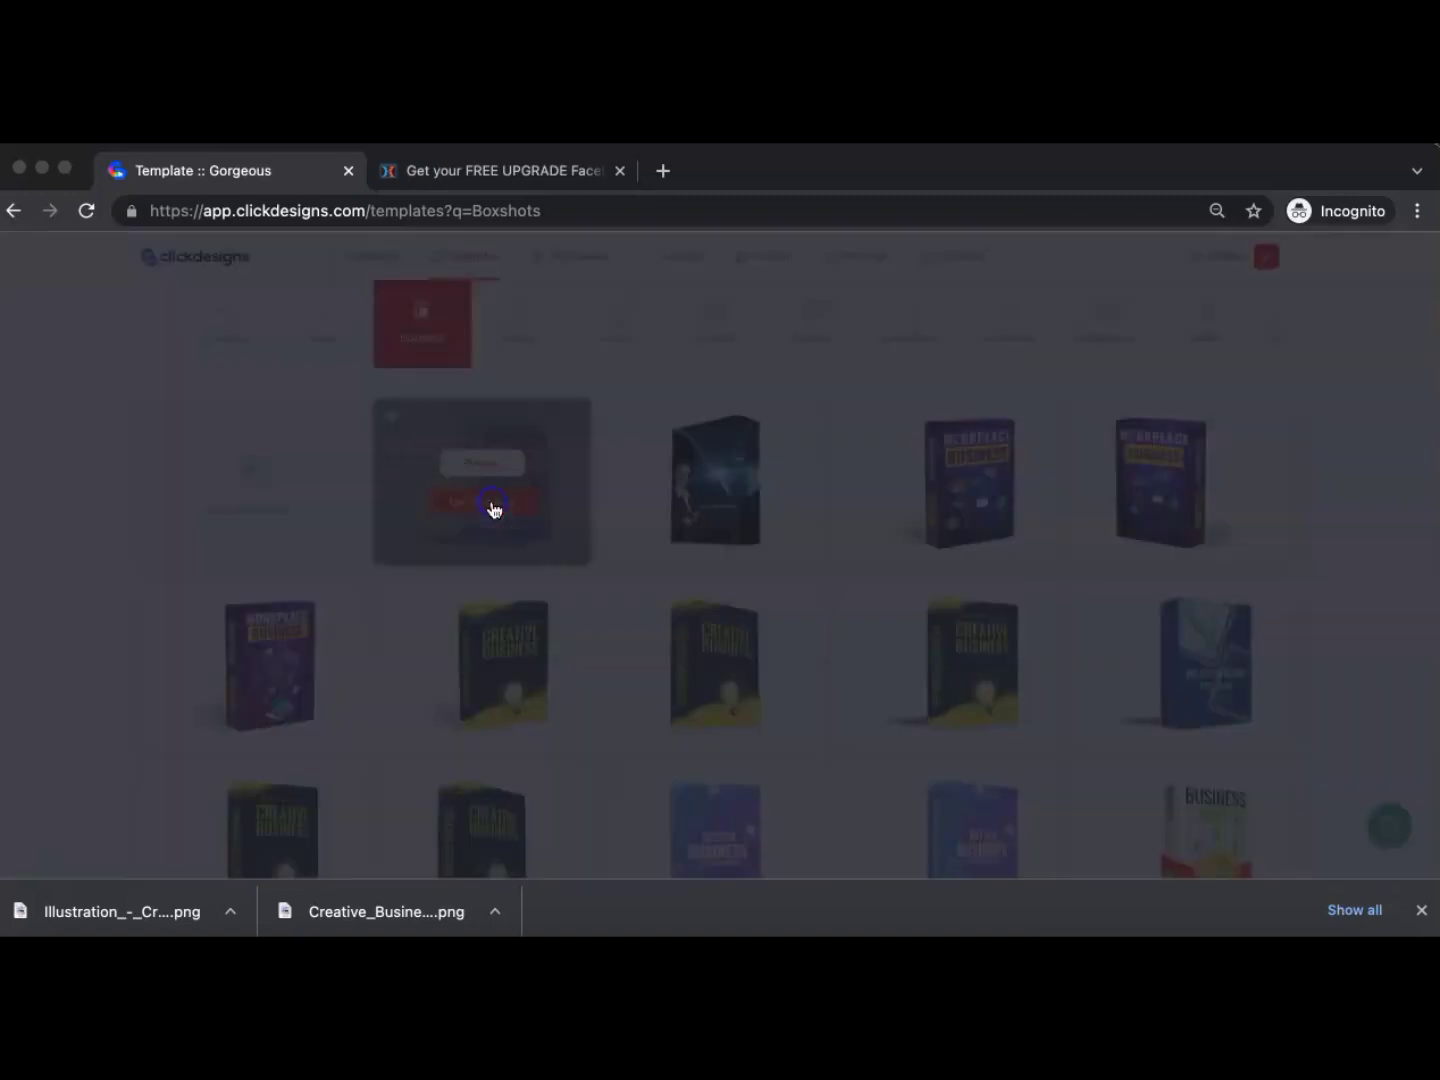
left_click(591, 546)
key("super+v")
left_click(714, 620)
Finish the front cover with the title "Traffic Secrets" under "Business" and the uploaded Creative Business logo placed above the title
left_click(836, 431)
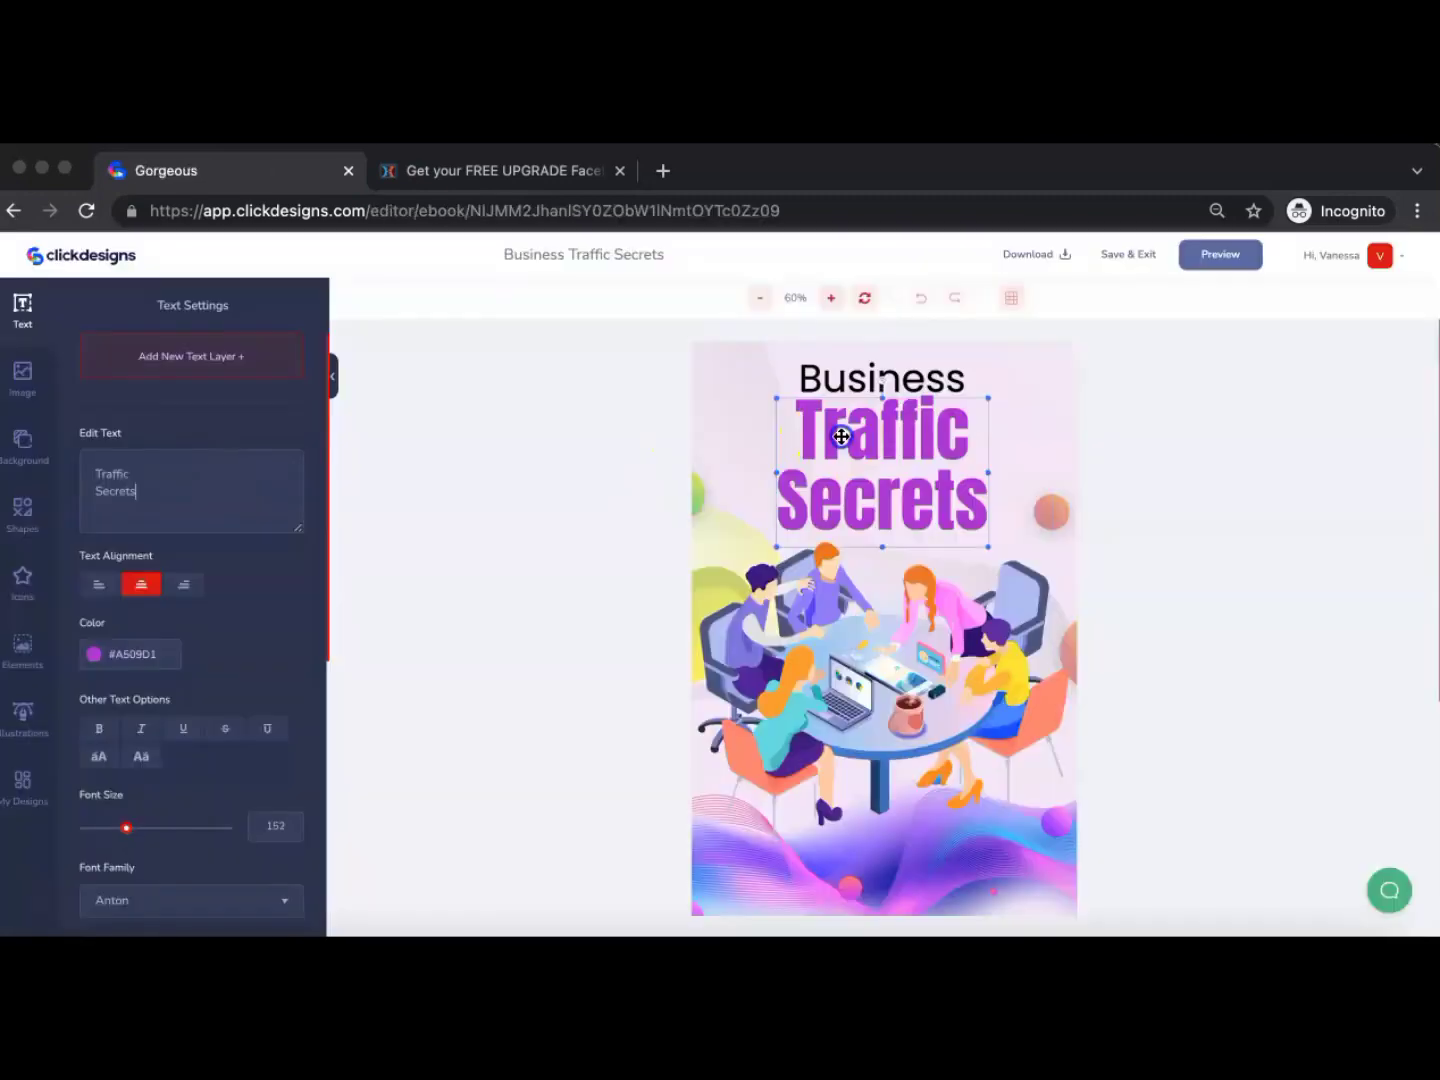
left_click(22, 376)
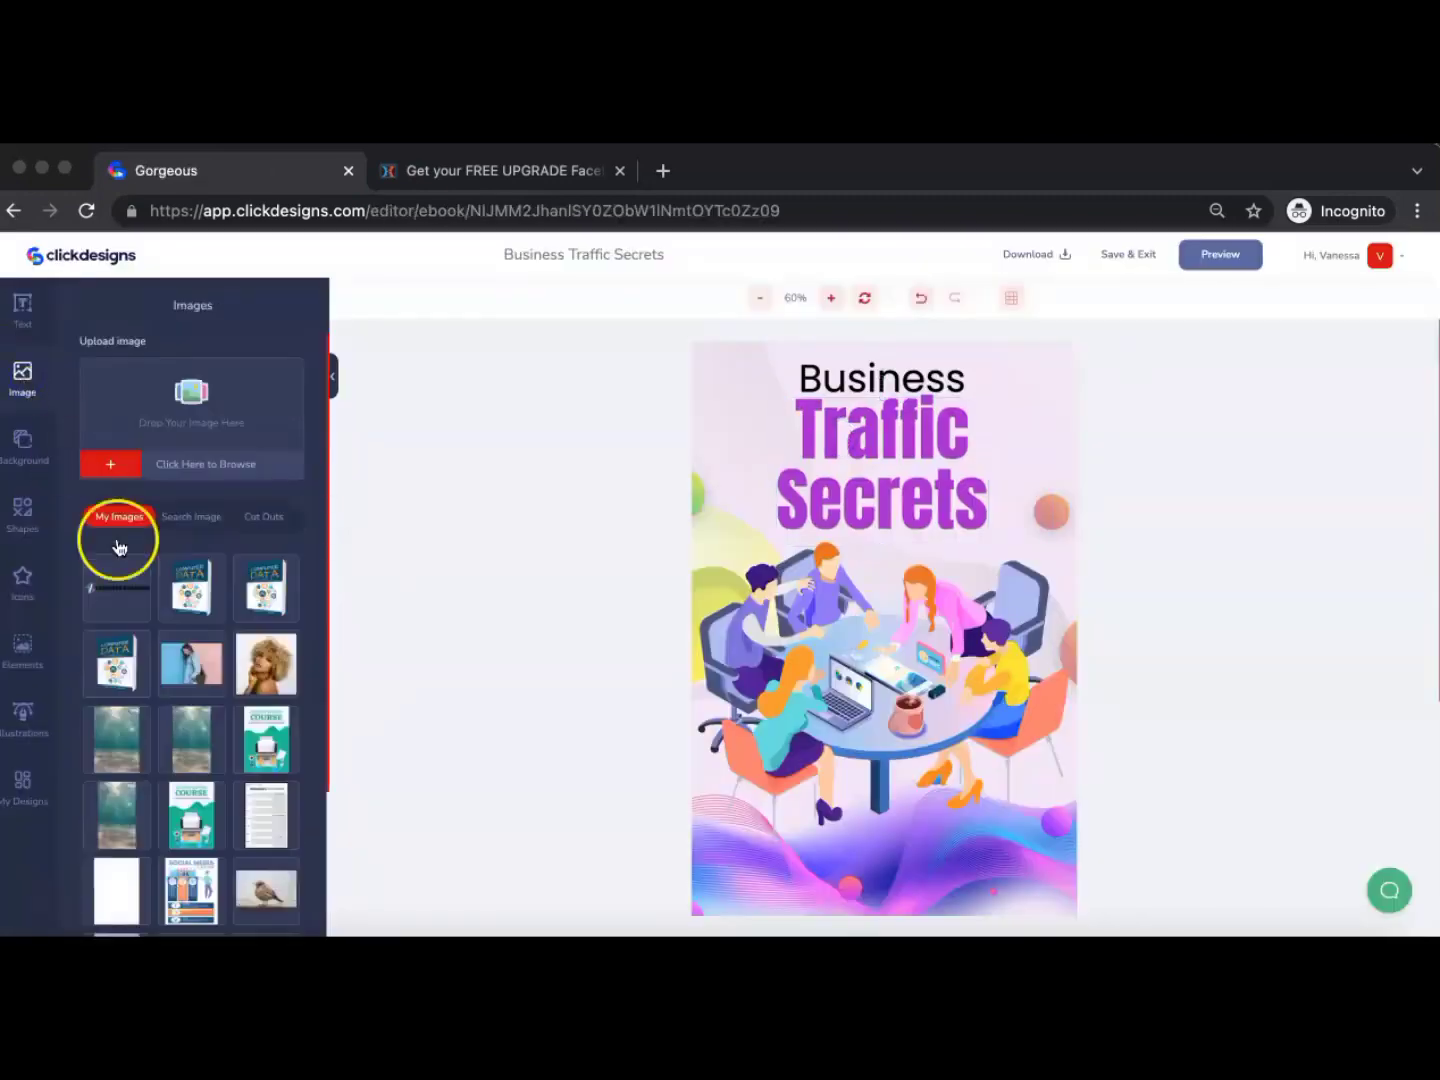
left_click(128, 615)
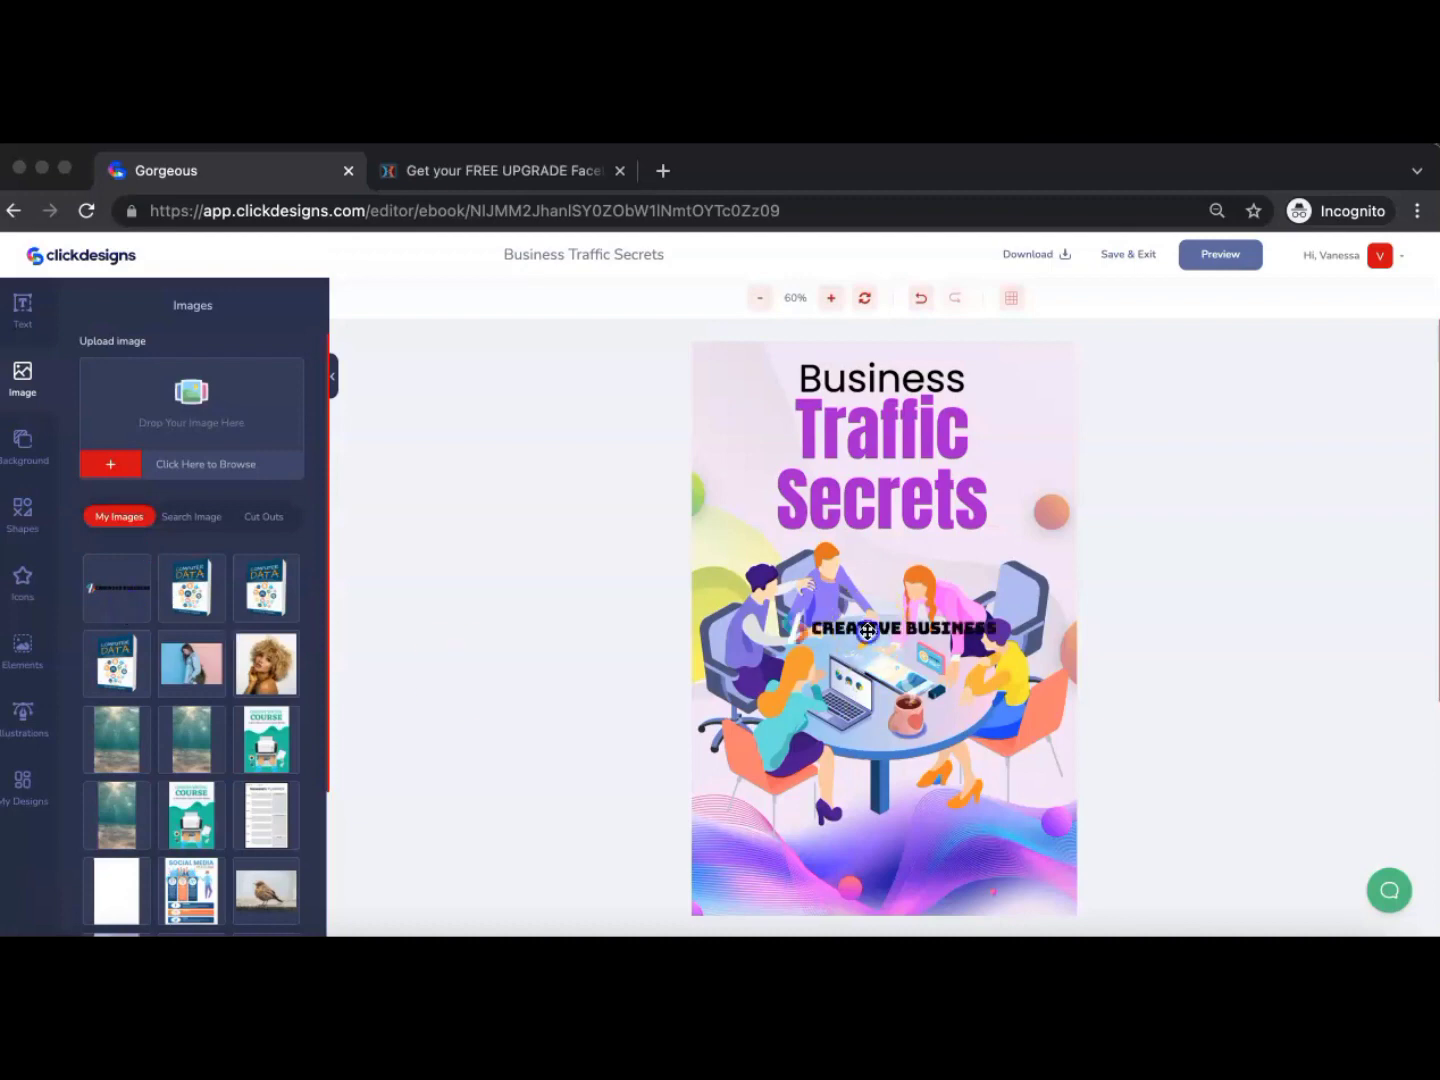
left_click_drag(867, 630, 864, 474)
left_click_drag(915, 407, 913, 330)
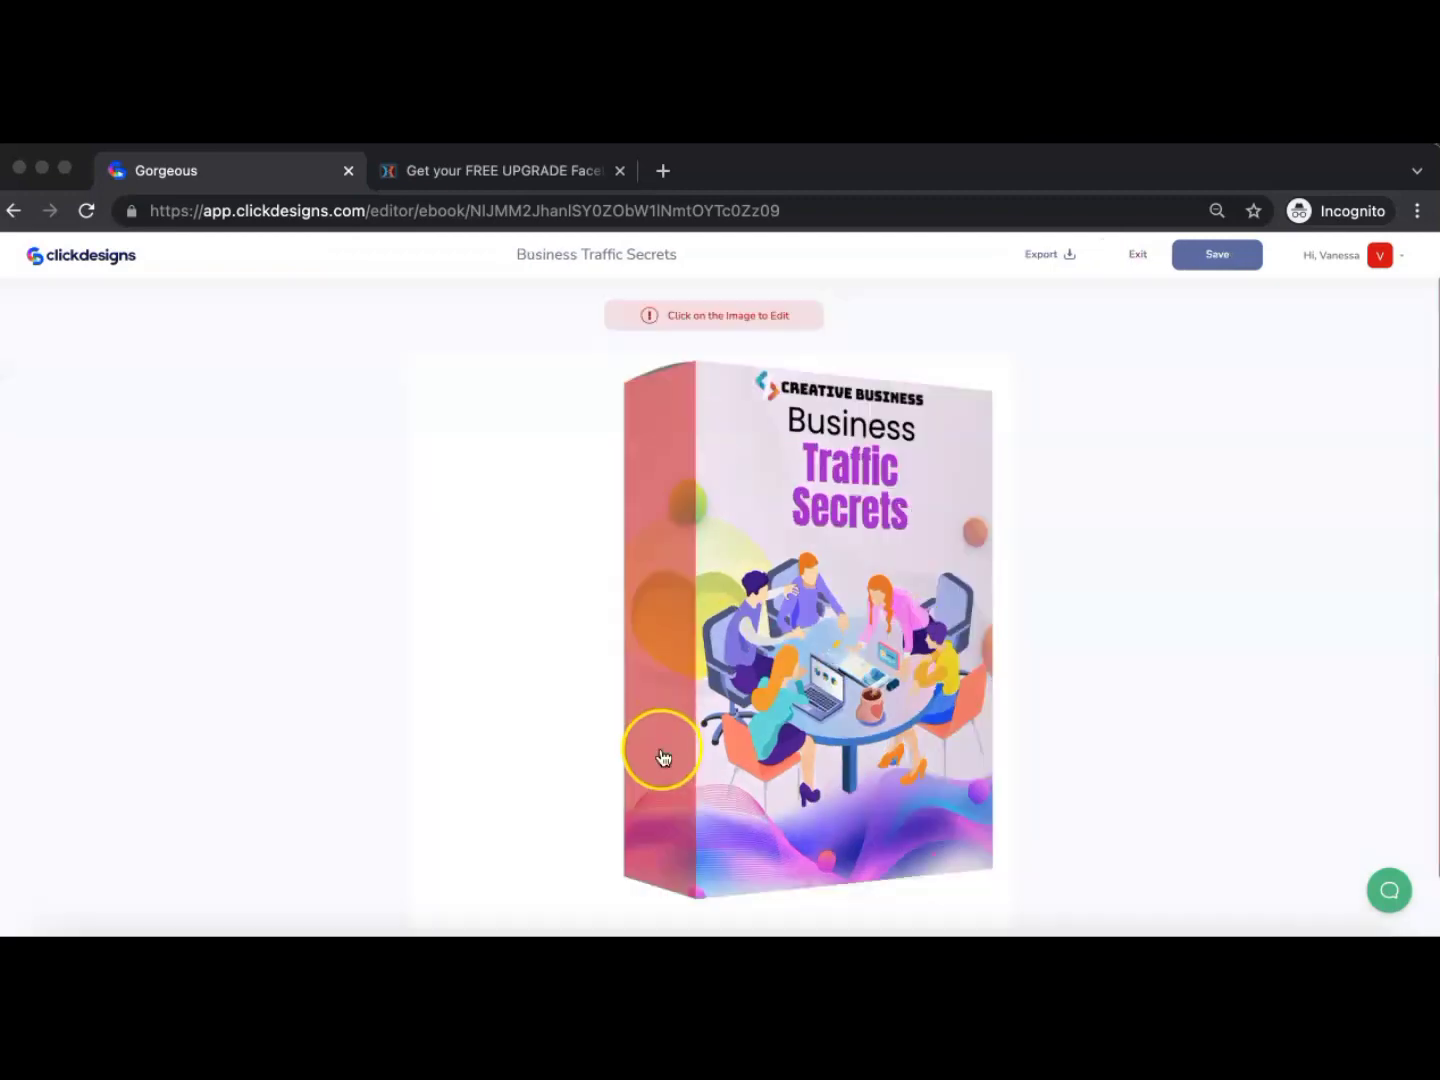
Open the box's side face for editing and add a barcode element, found by searching "barcode", at its lower end
left_click(660, 759)
left_click(540, 724)
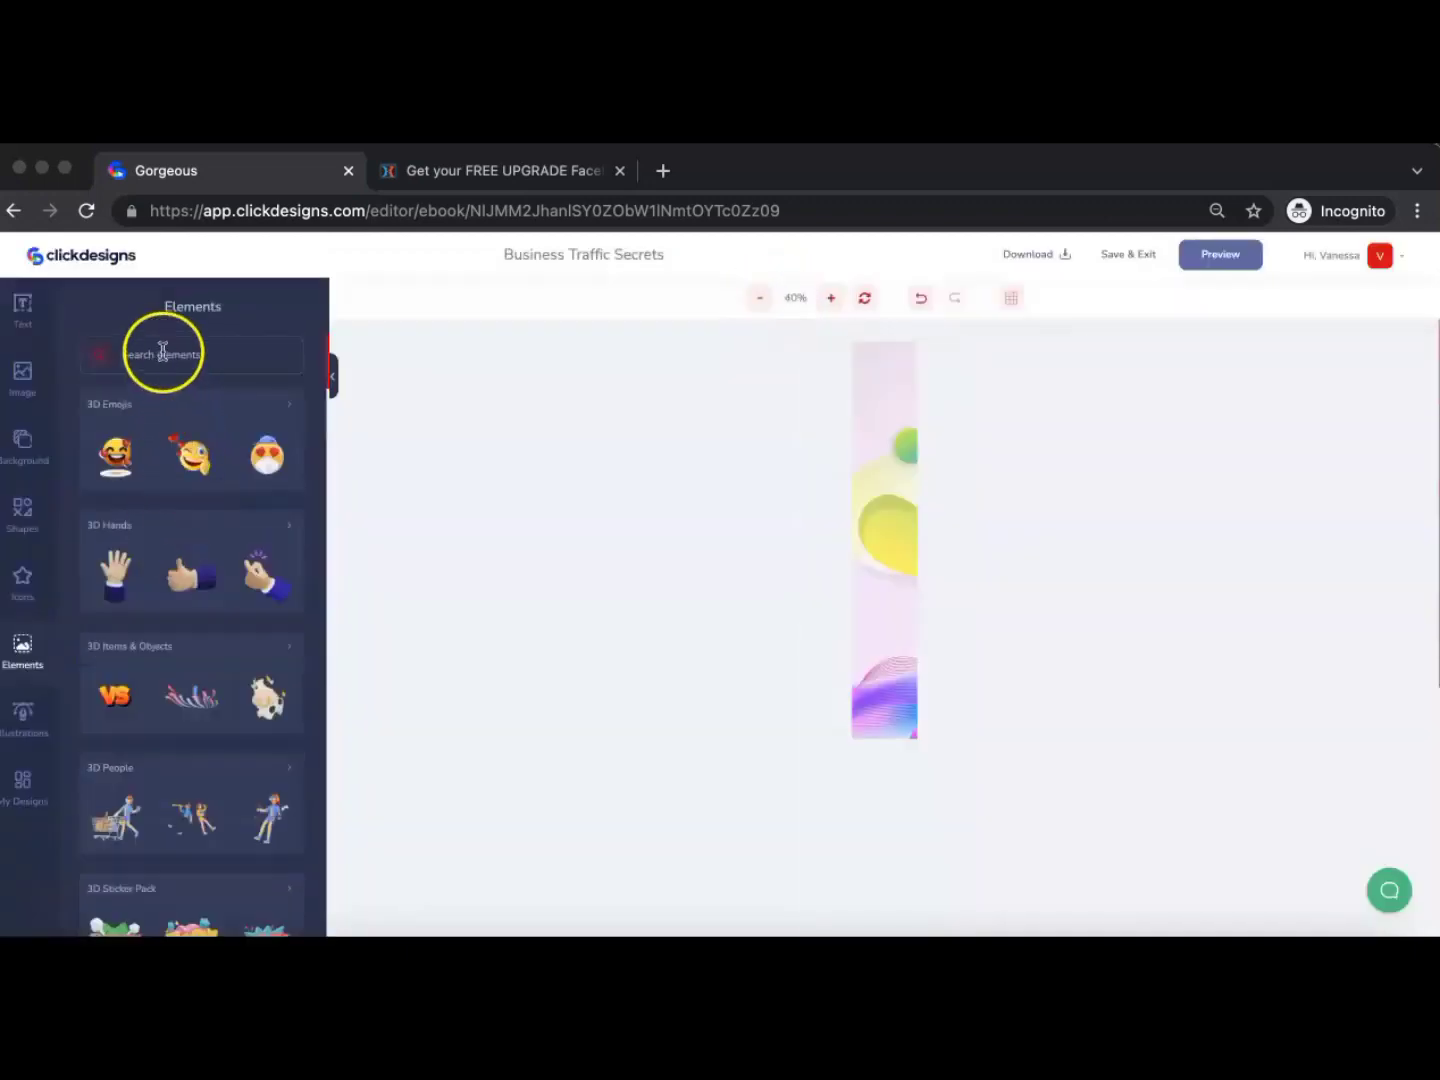
left_click(162, 352)
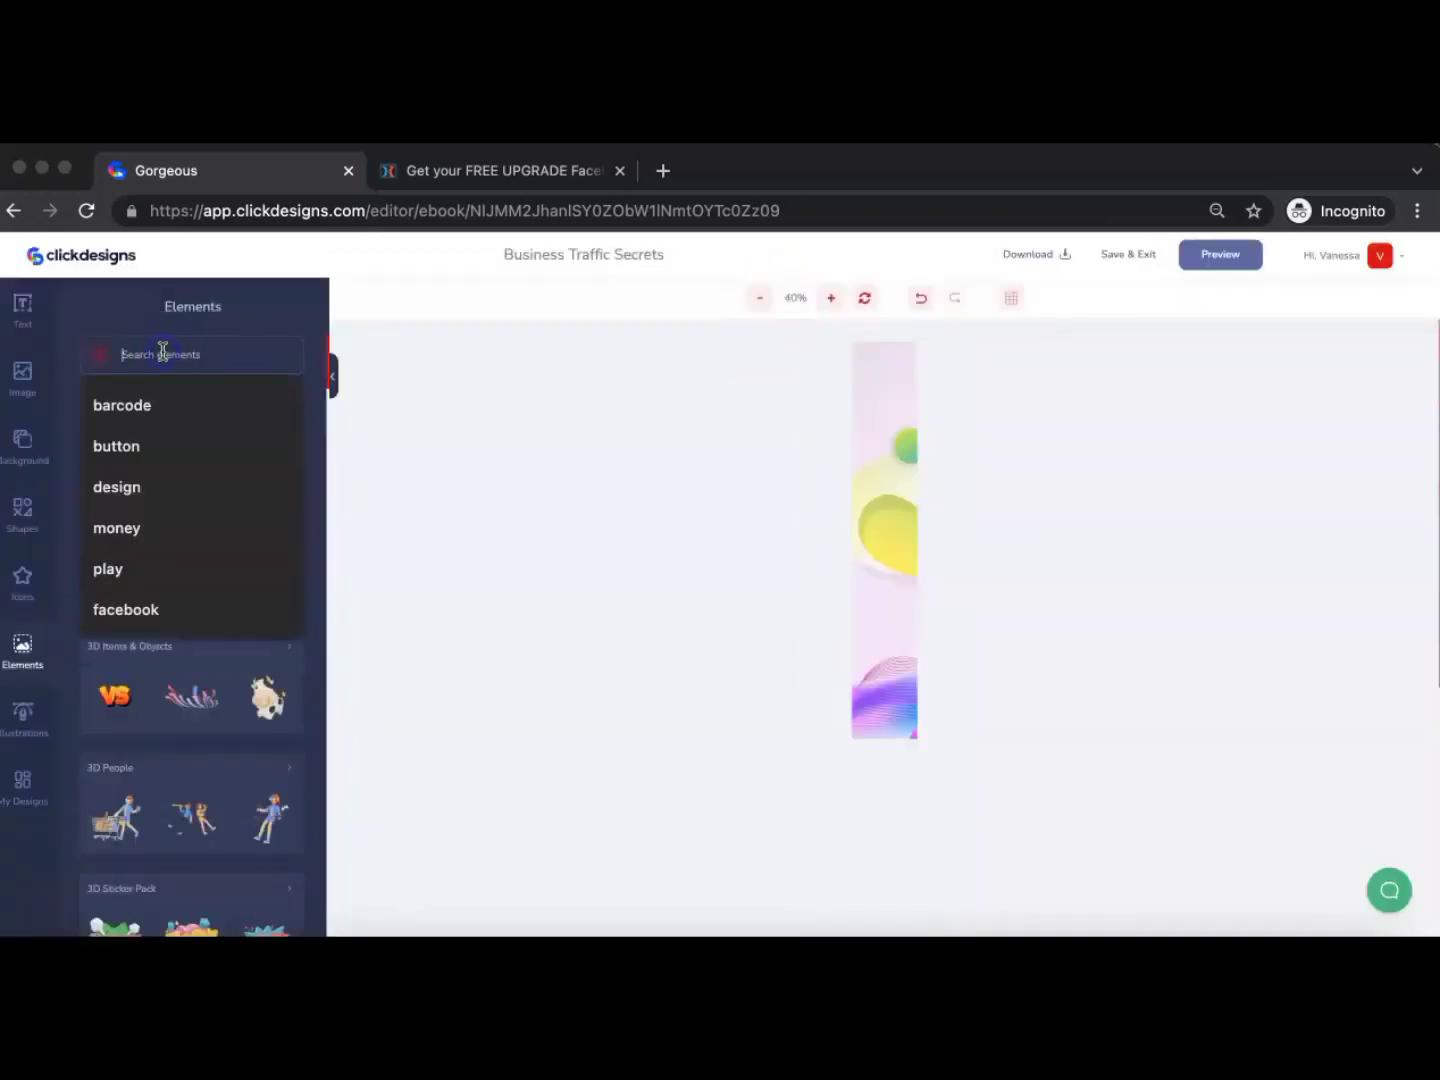
type("barcode")
Add the uploaded Creative Business logo at the top of the box's side face
left_click(28, 392)
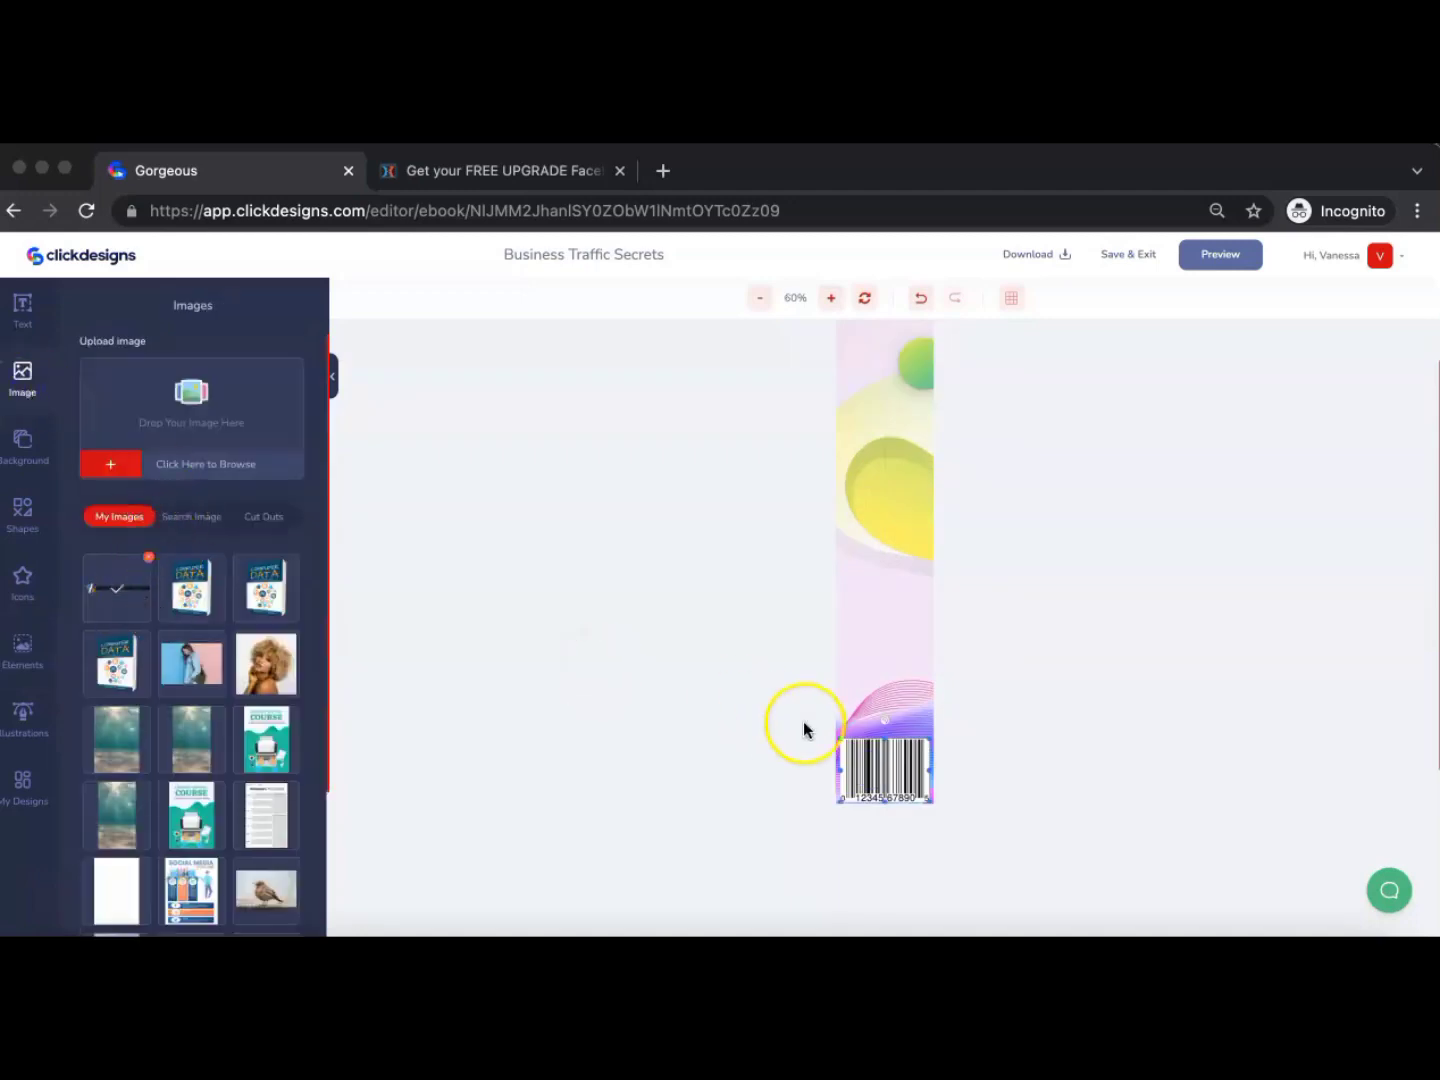
scroll(457, 572, "up", 1)
left_click(110, 592)
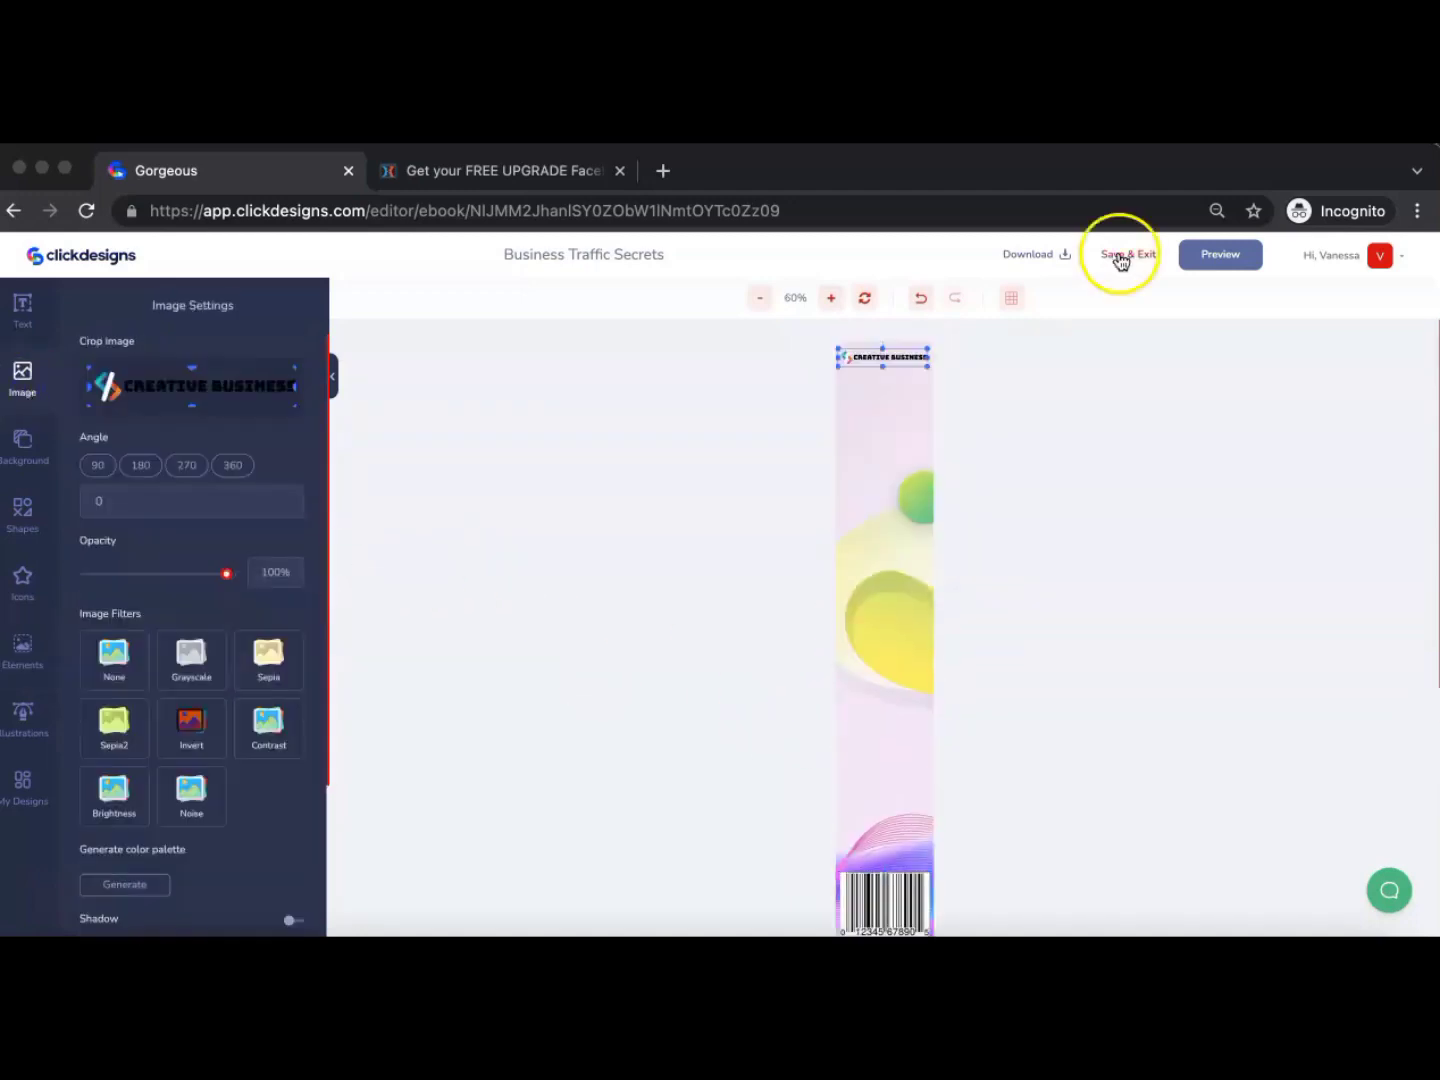
Save the side face and export the boxshot as a PNG without watermark, shadow or reflection
left_click(1118, 256)
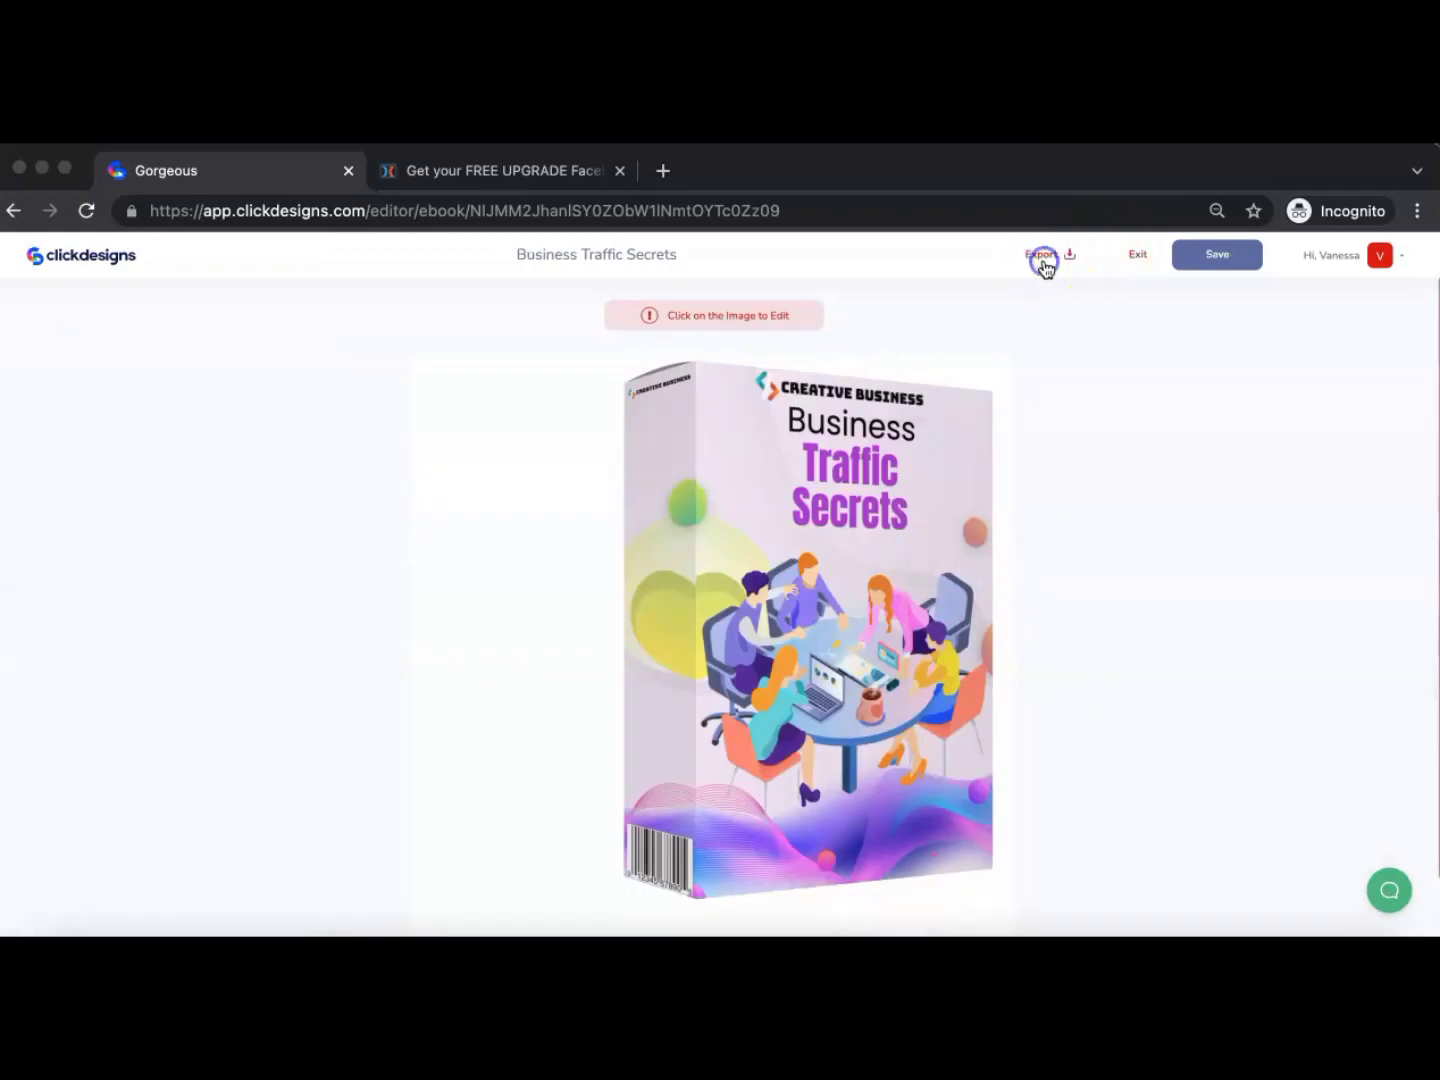
left_click(1040, 258)
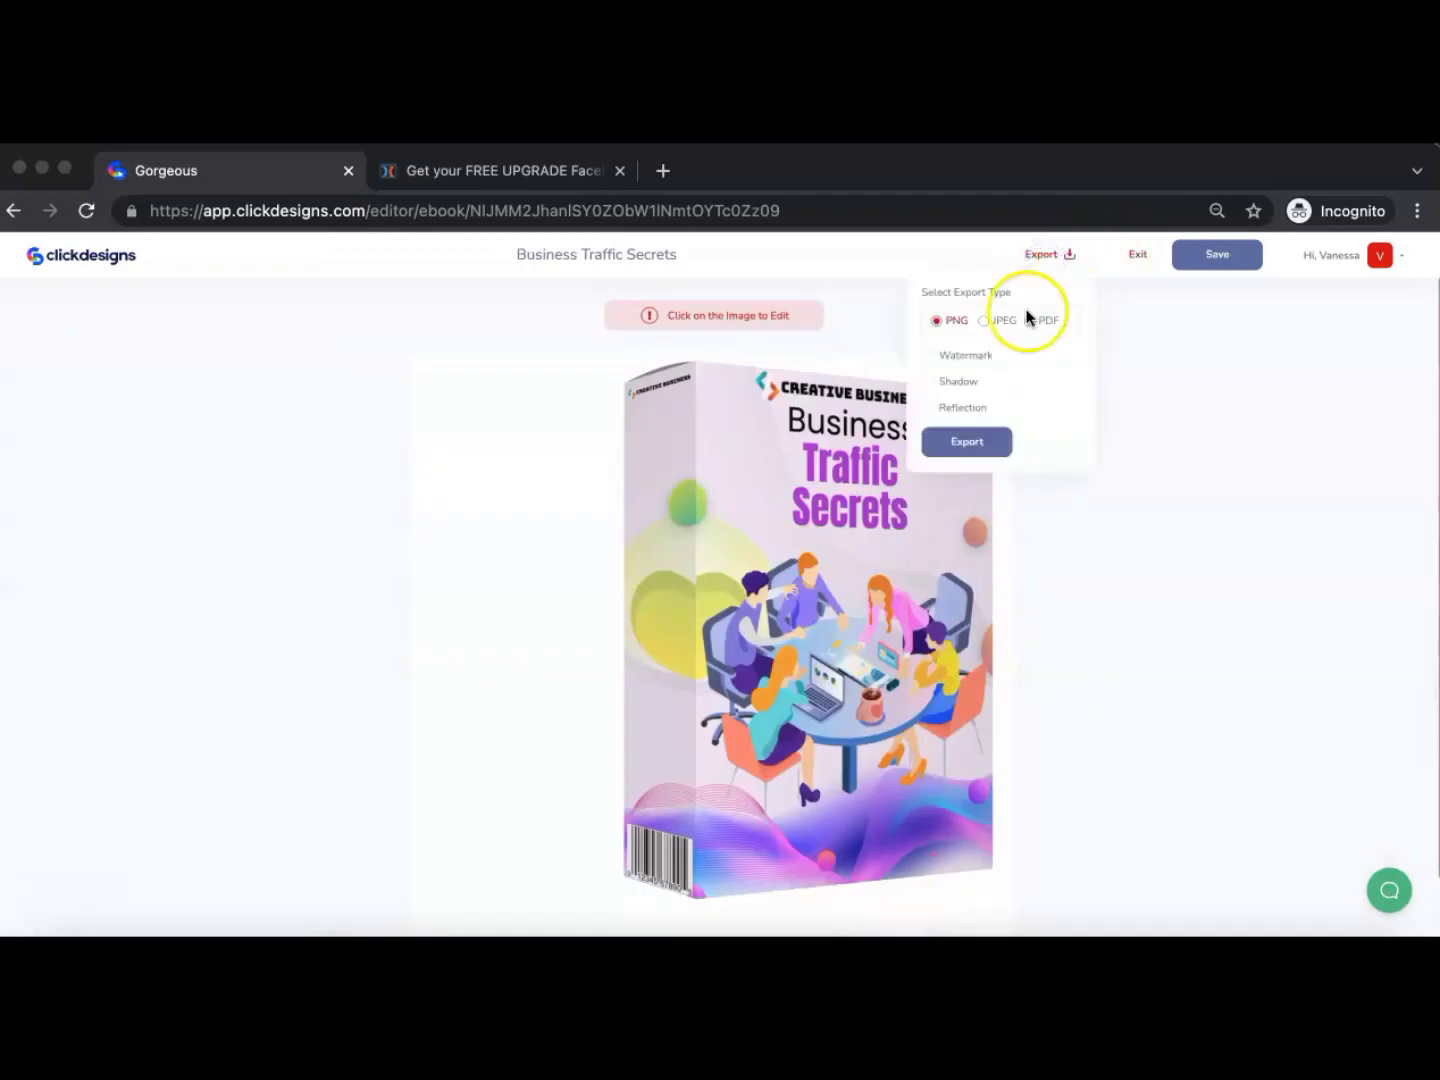
left_click(975, 446)
Switch to the ClickFunnels page and replace the Early Bird Special #1 box image with the exported Business Traffic Secrets PNG
left_click(474, 180)
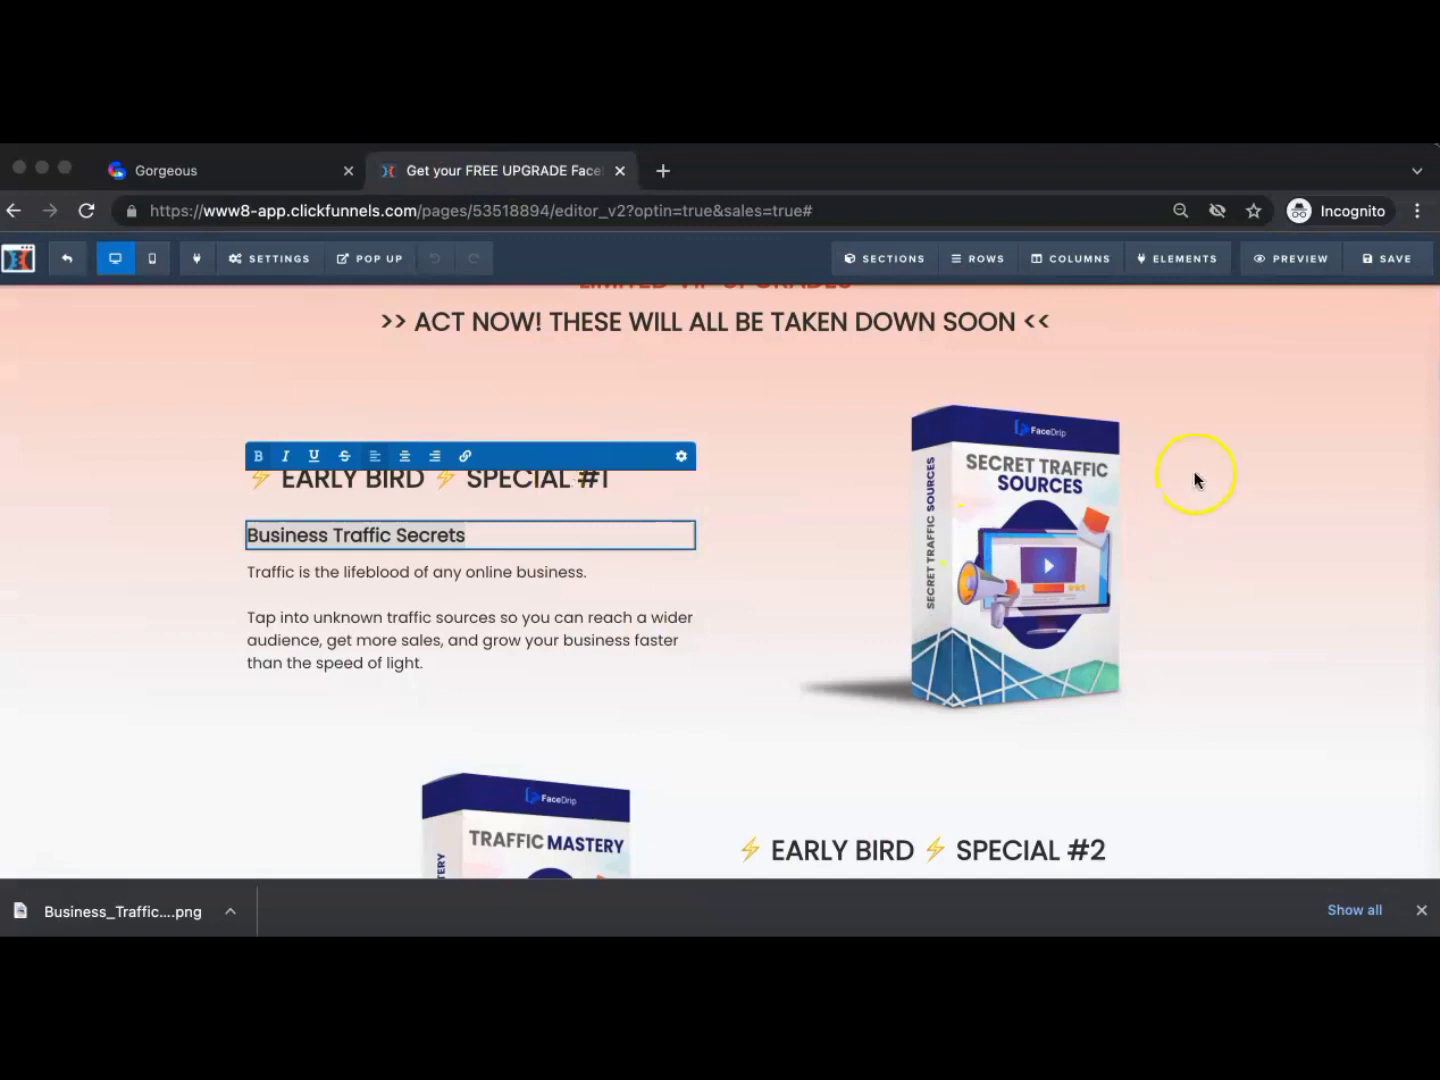
scroll(1193, 473, "down", 1)
scroll(1037, 500, "up", 1)
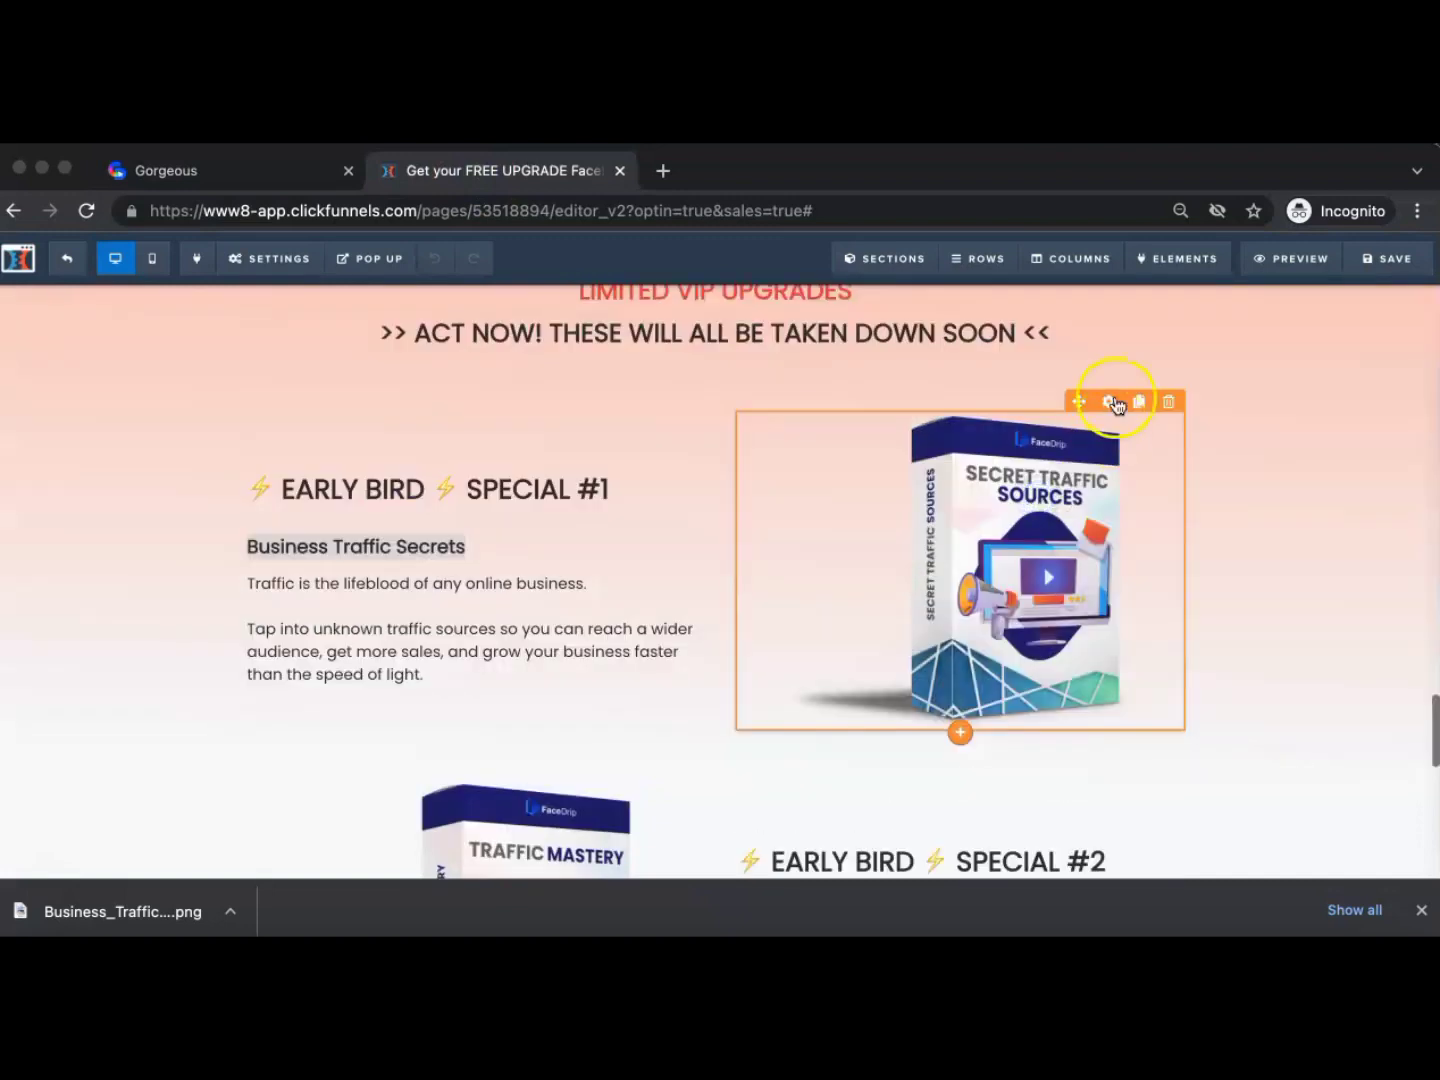
left_click_drag(121, 912, 961, 565)
Copy the "Customer Service Mastery" heading under Early Bird Special #2
scroll(962, 566, "down", 5)
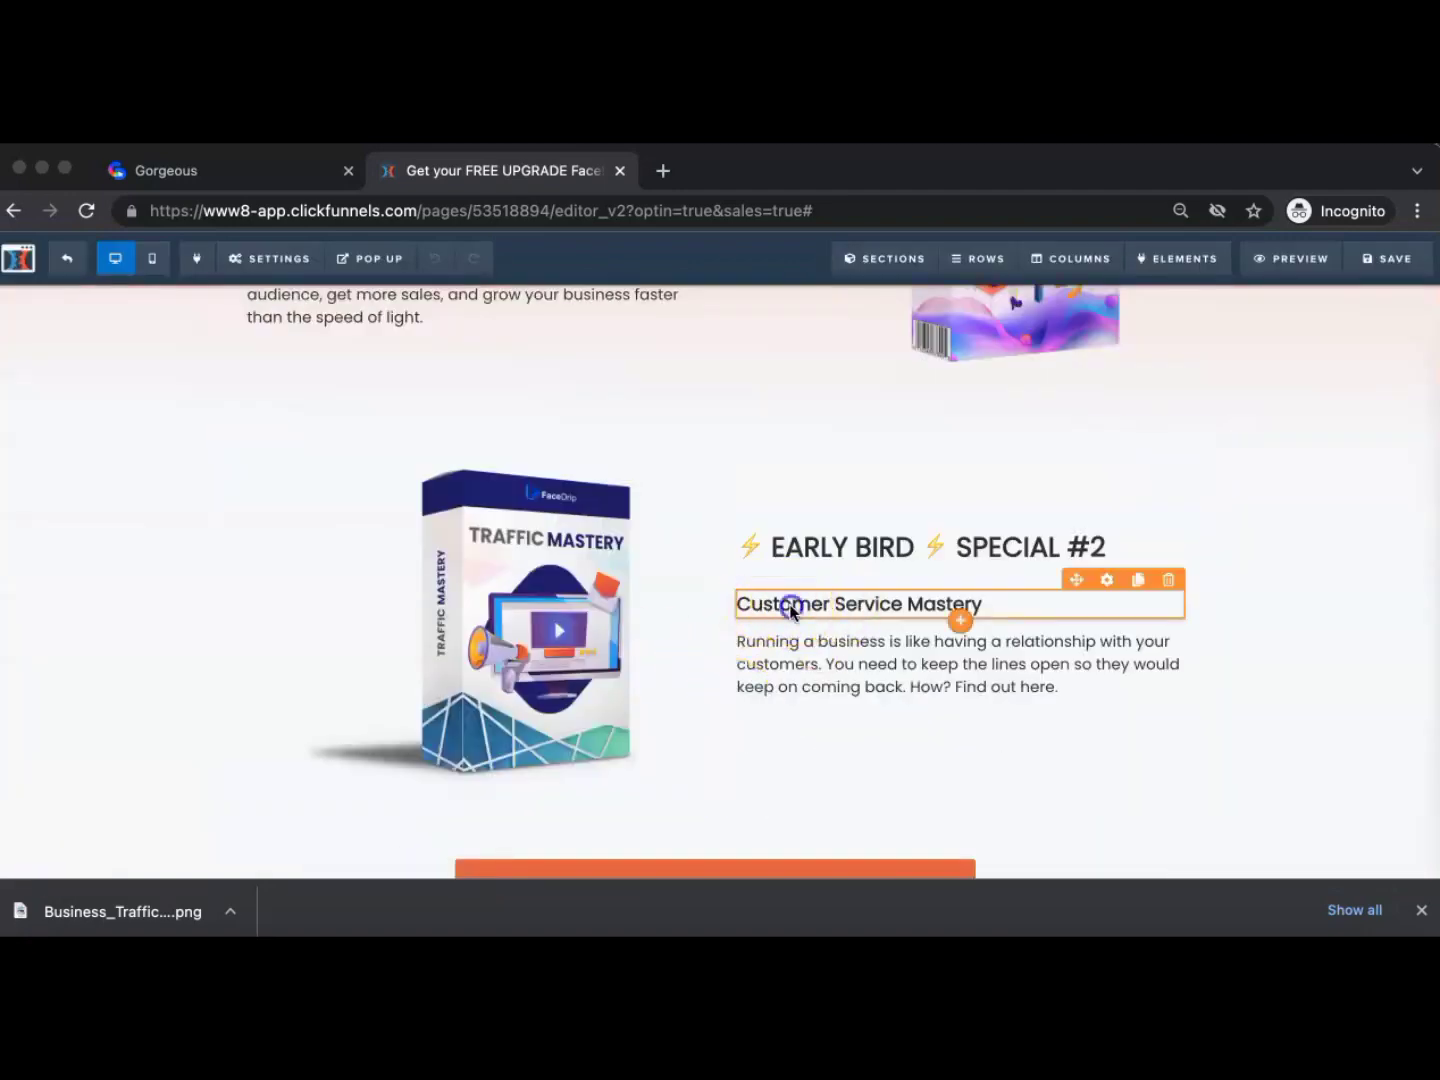
triple_click(790, 606)
key("ctrl+c")
Switch to ClickDesigns, exit the boxshot editor and show the Covers templates
left_click(284, 172)
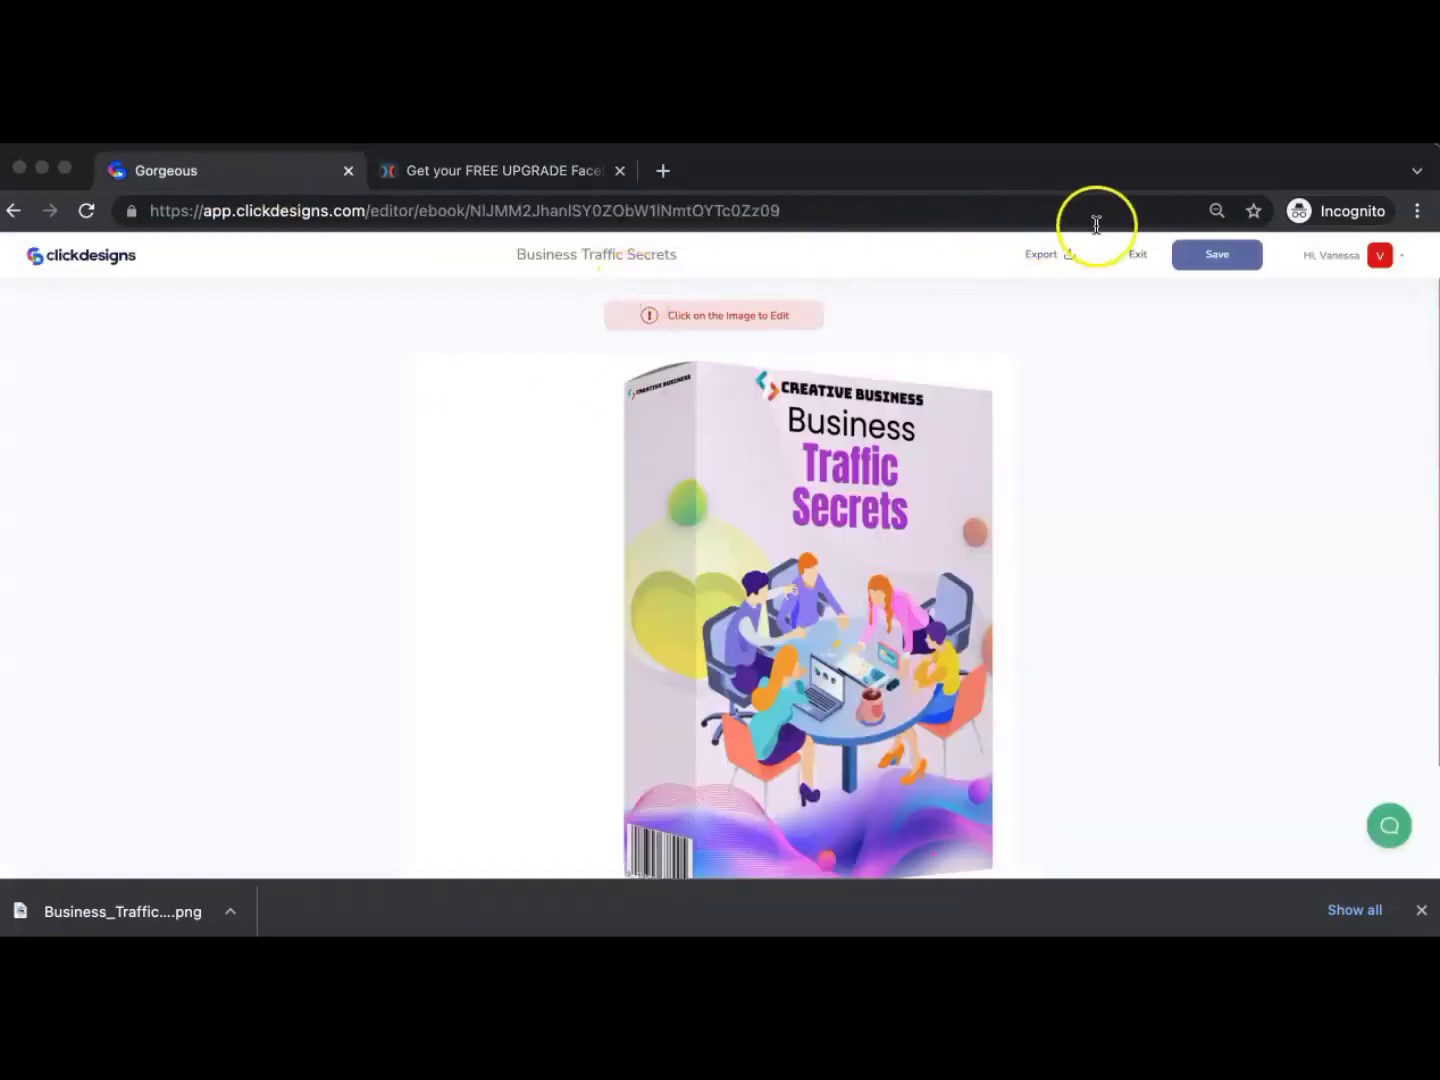
left_click(1144, 255)
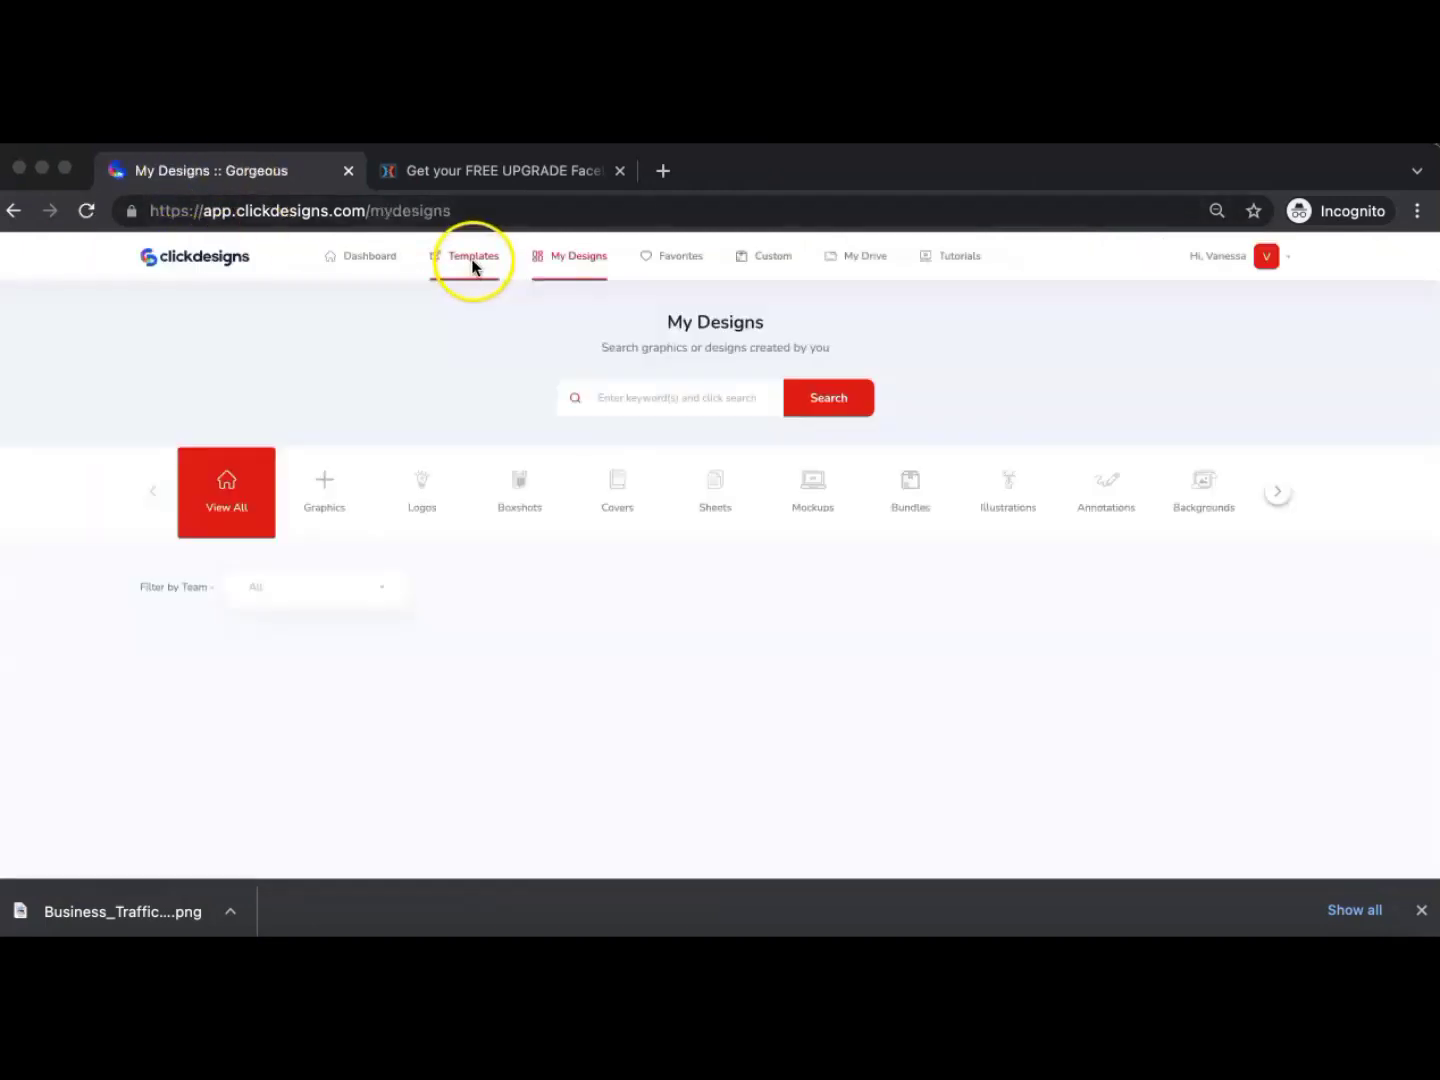
left_click(536, 519)
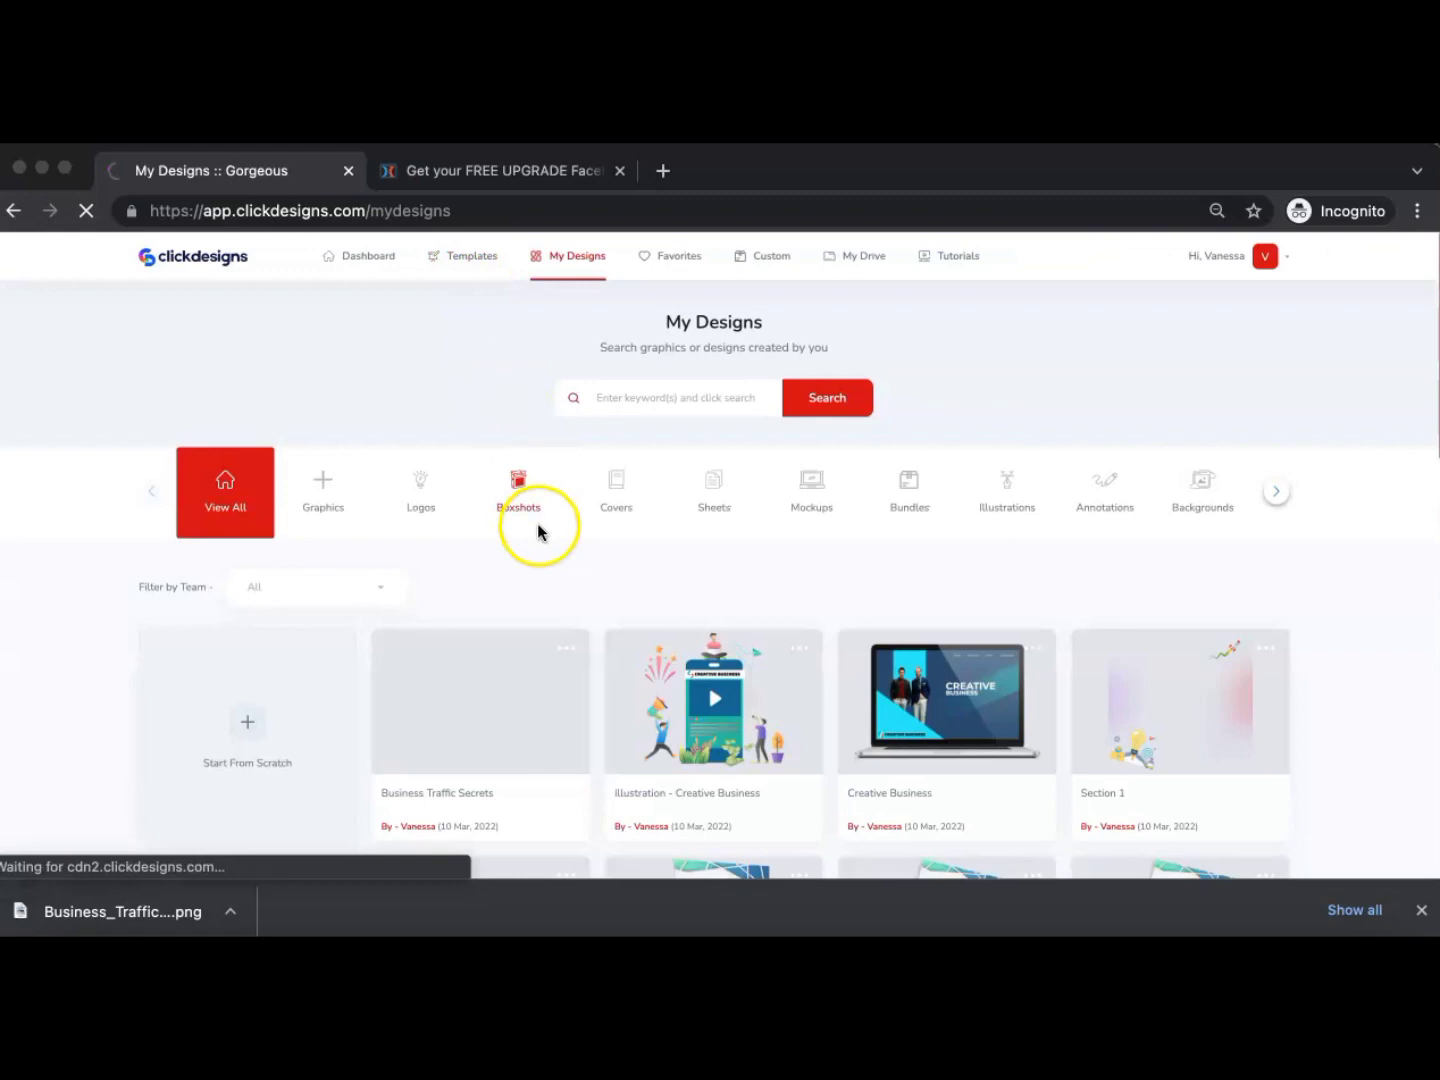
left_click(467, 263)
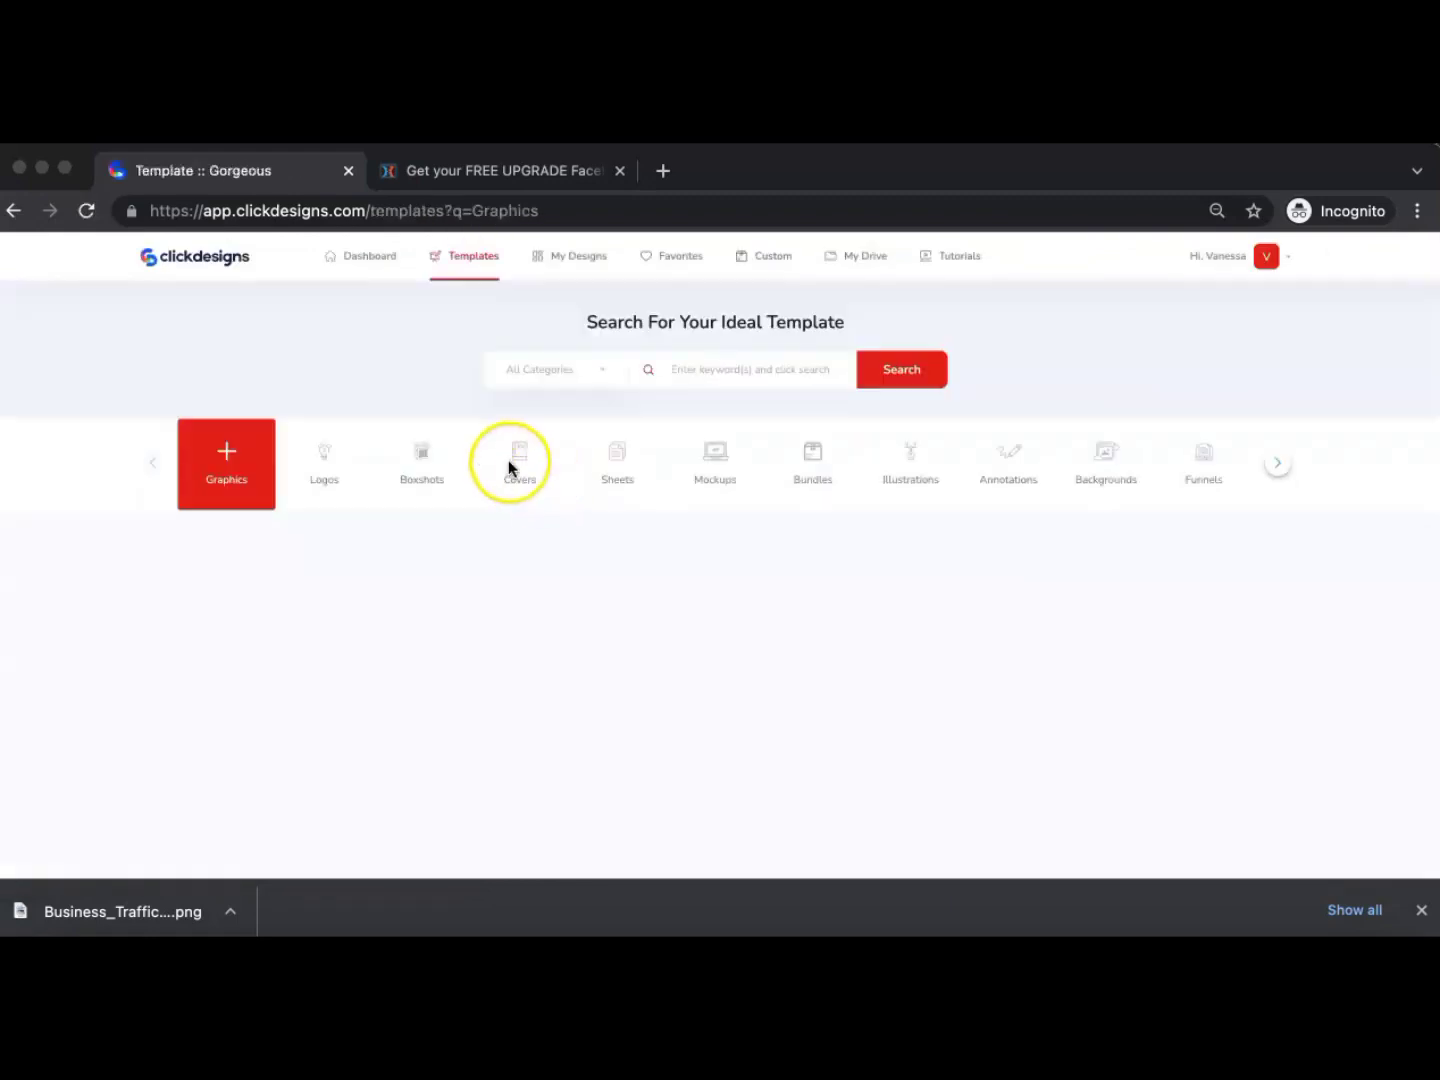
left_click(512, 465)
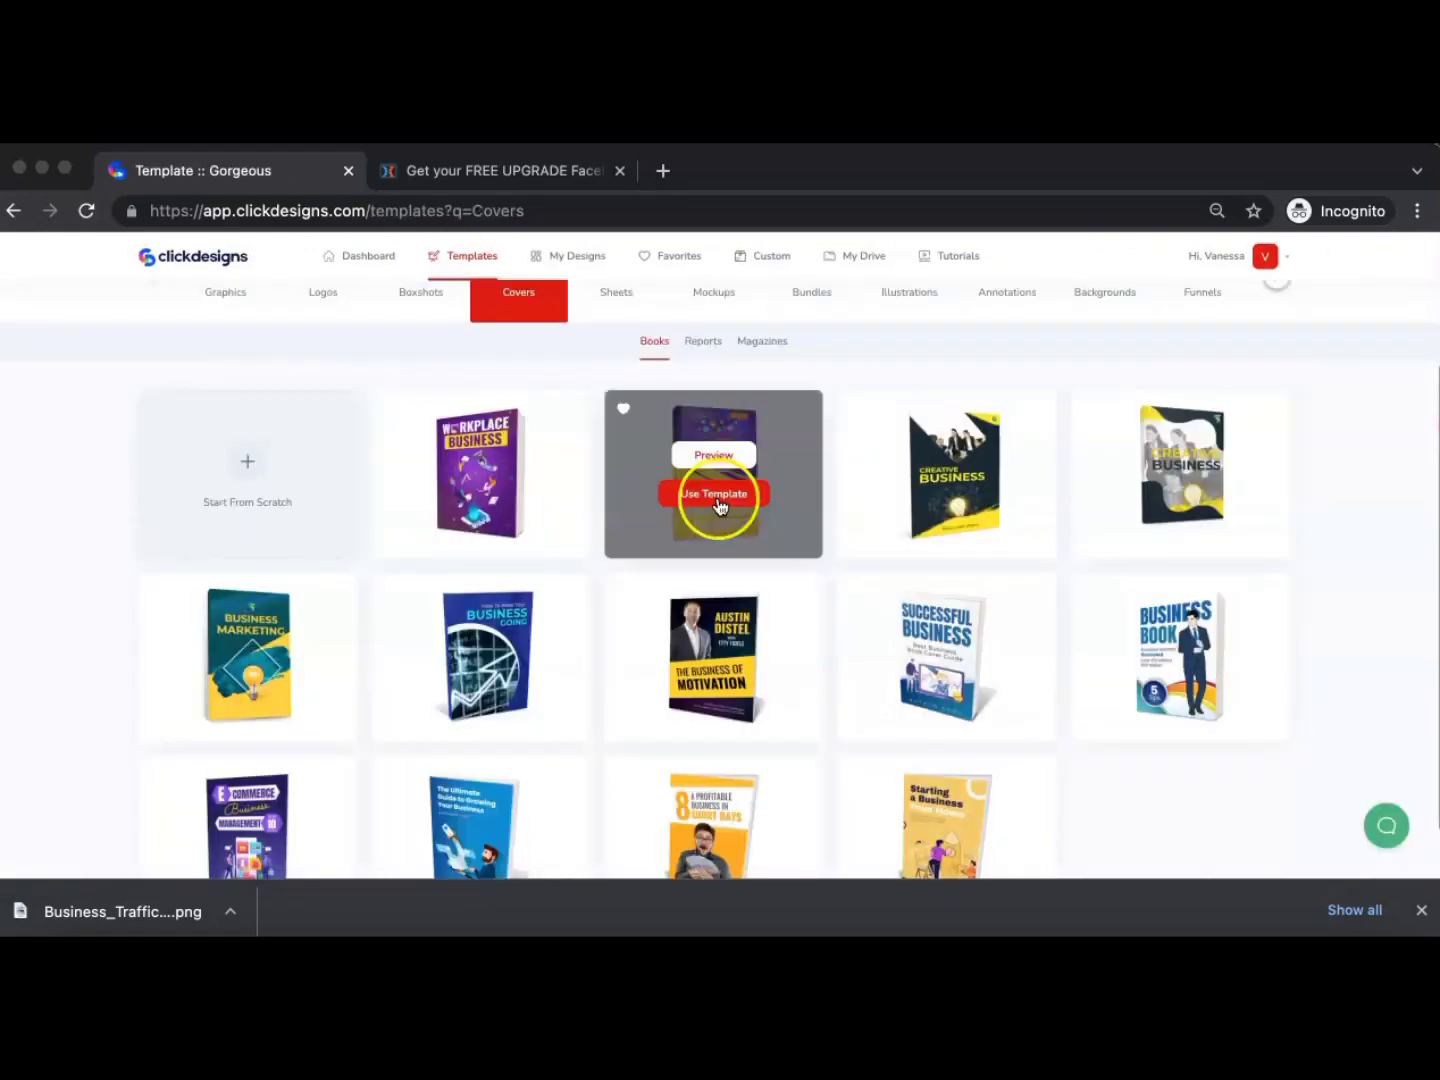
Start a design from the purple and yellow Workplace Business book cover template, titled "Customer Service Mastery"
left_click(725, 506)
left_click(694, 560)
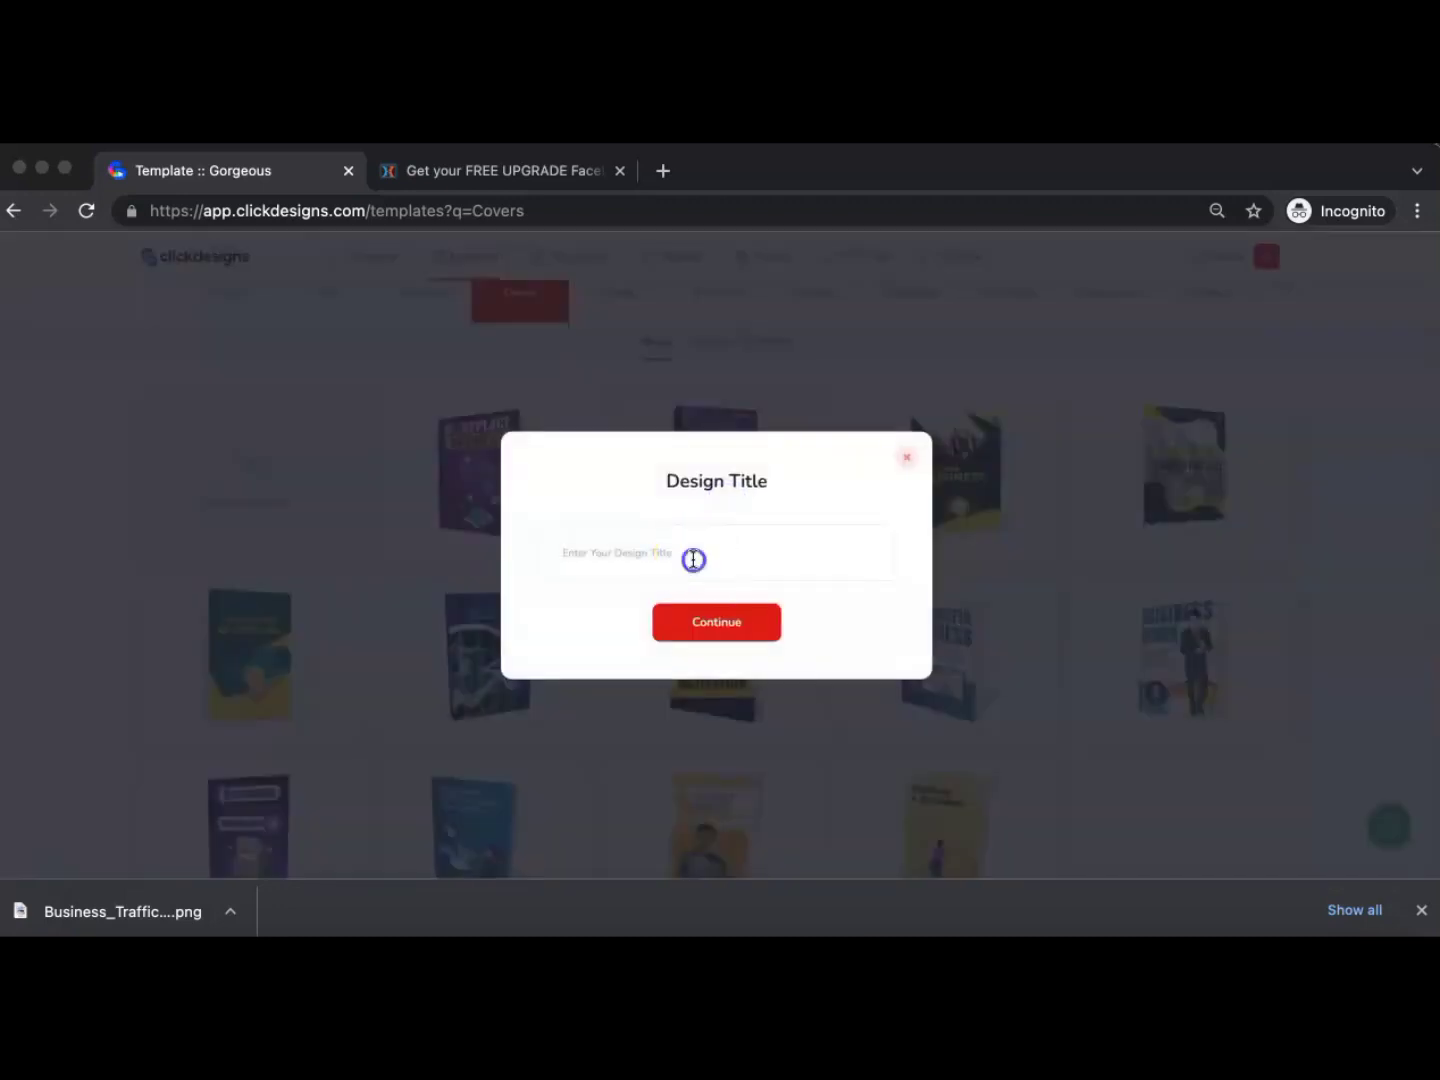
key("ctrl+v")
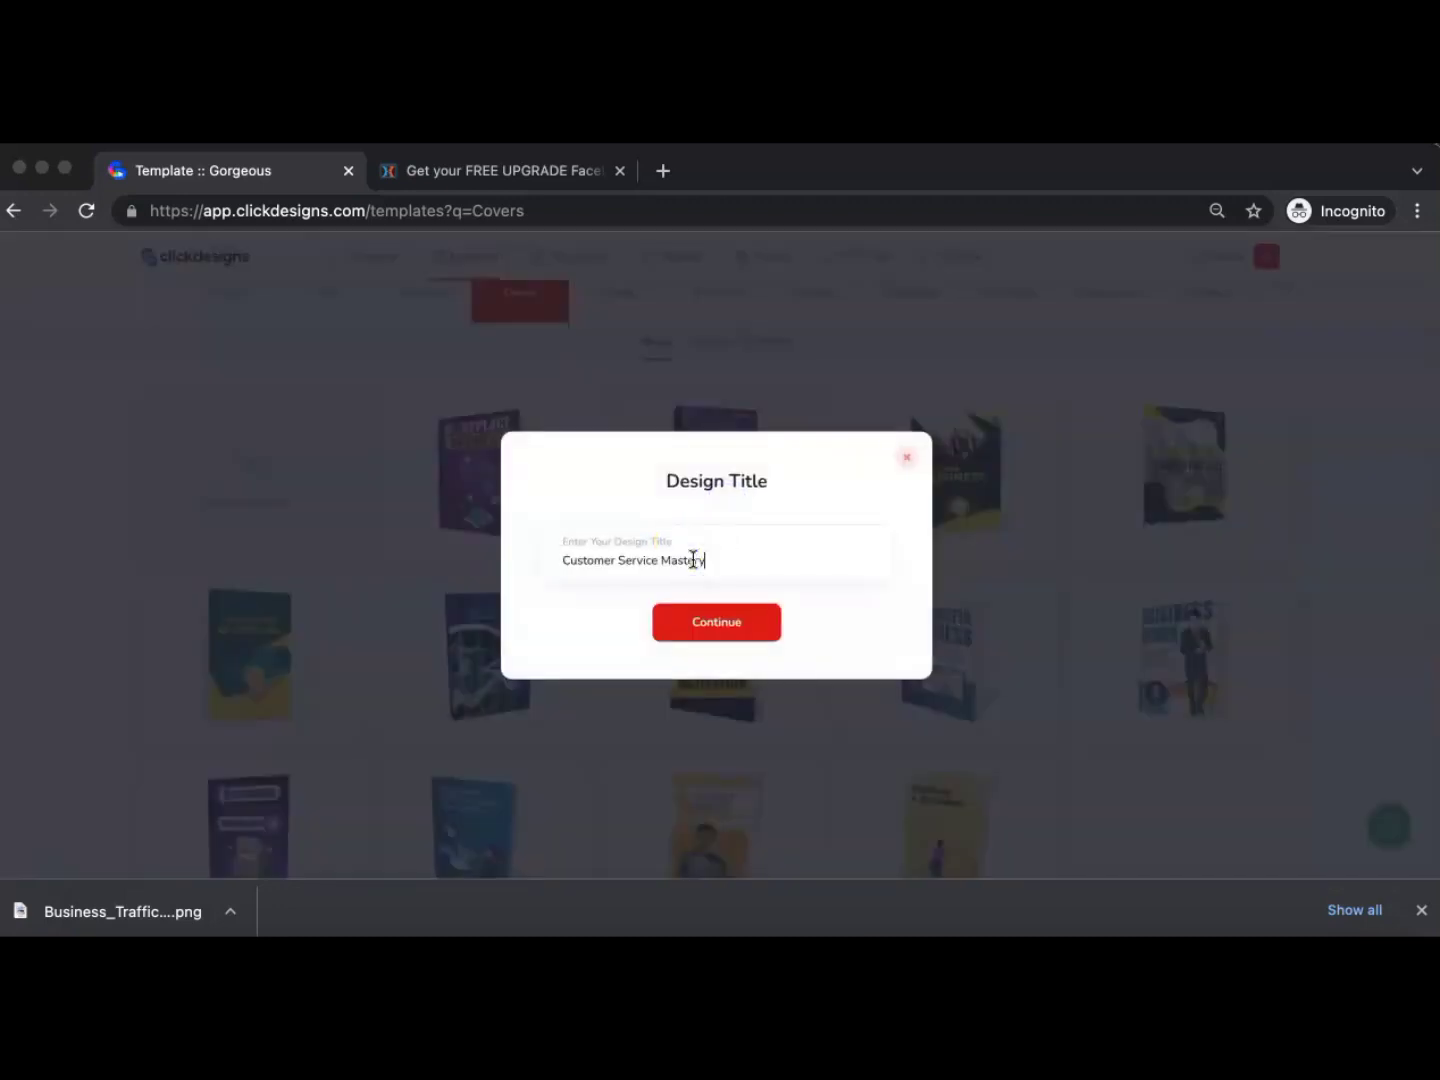
left_click(709, 627)
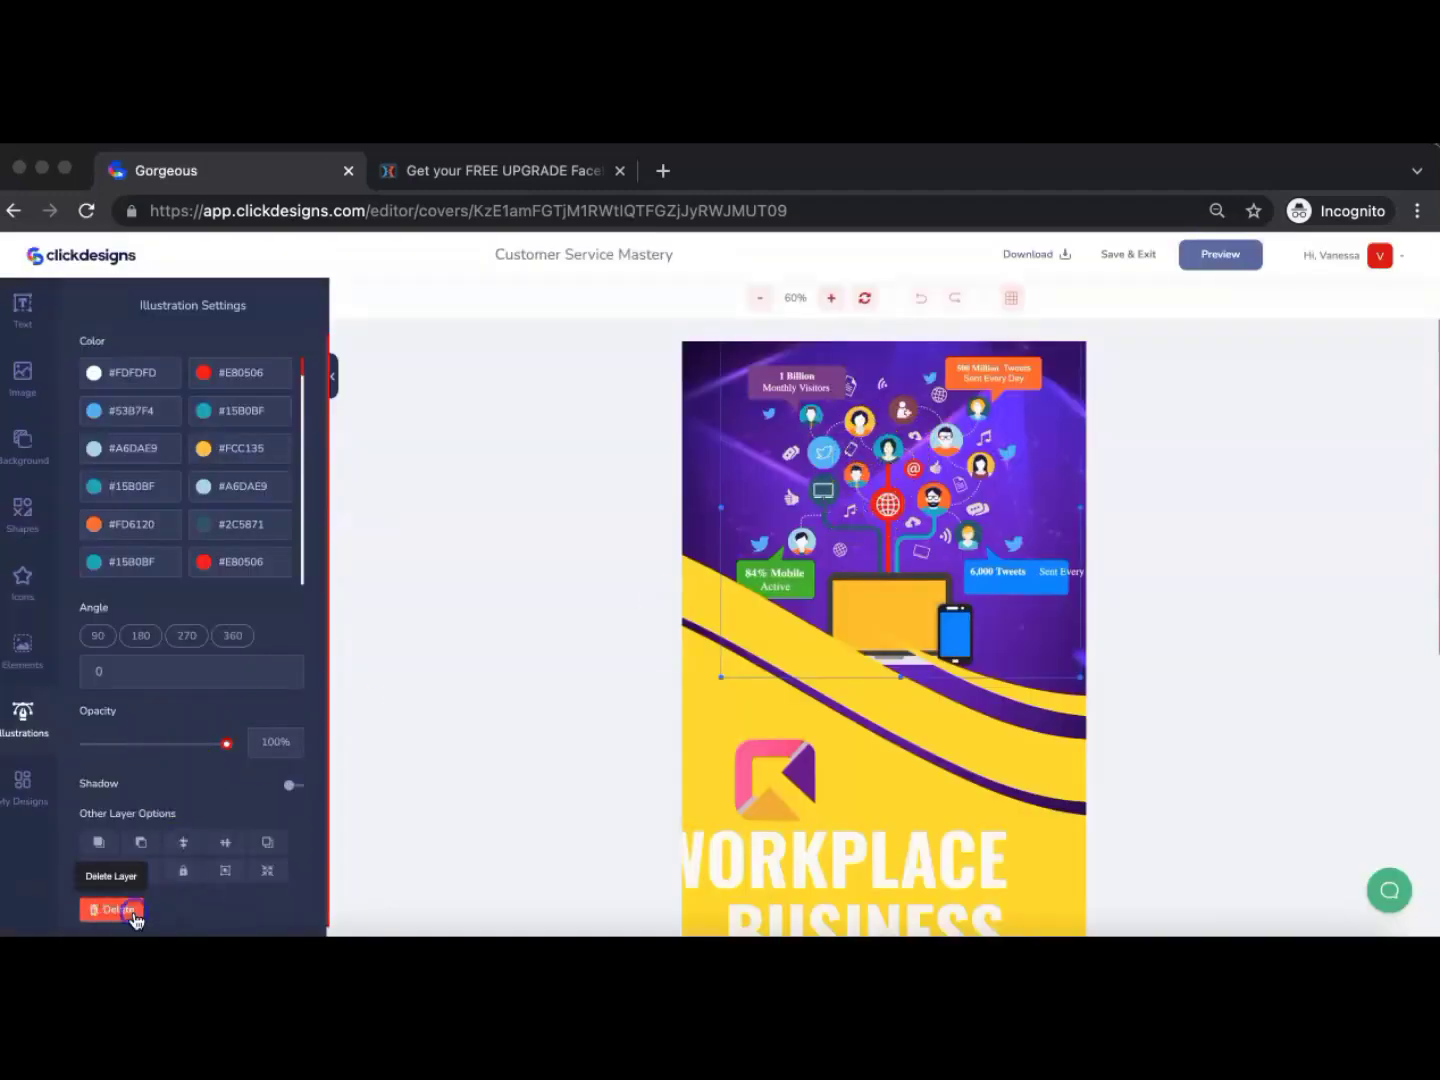
Replace the cover's social network illustration with a business handshake illustration, found by searching "business", placed on the purple area
left_click(132, 910)
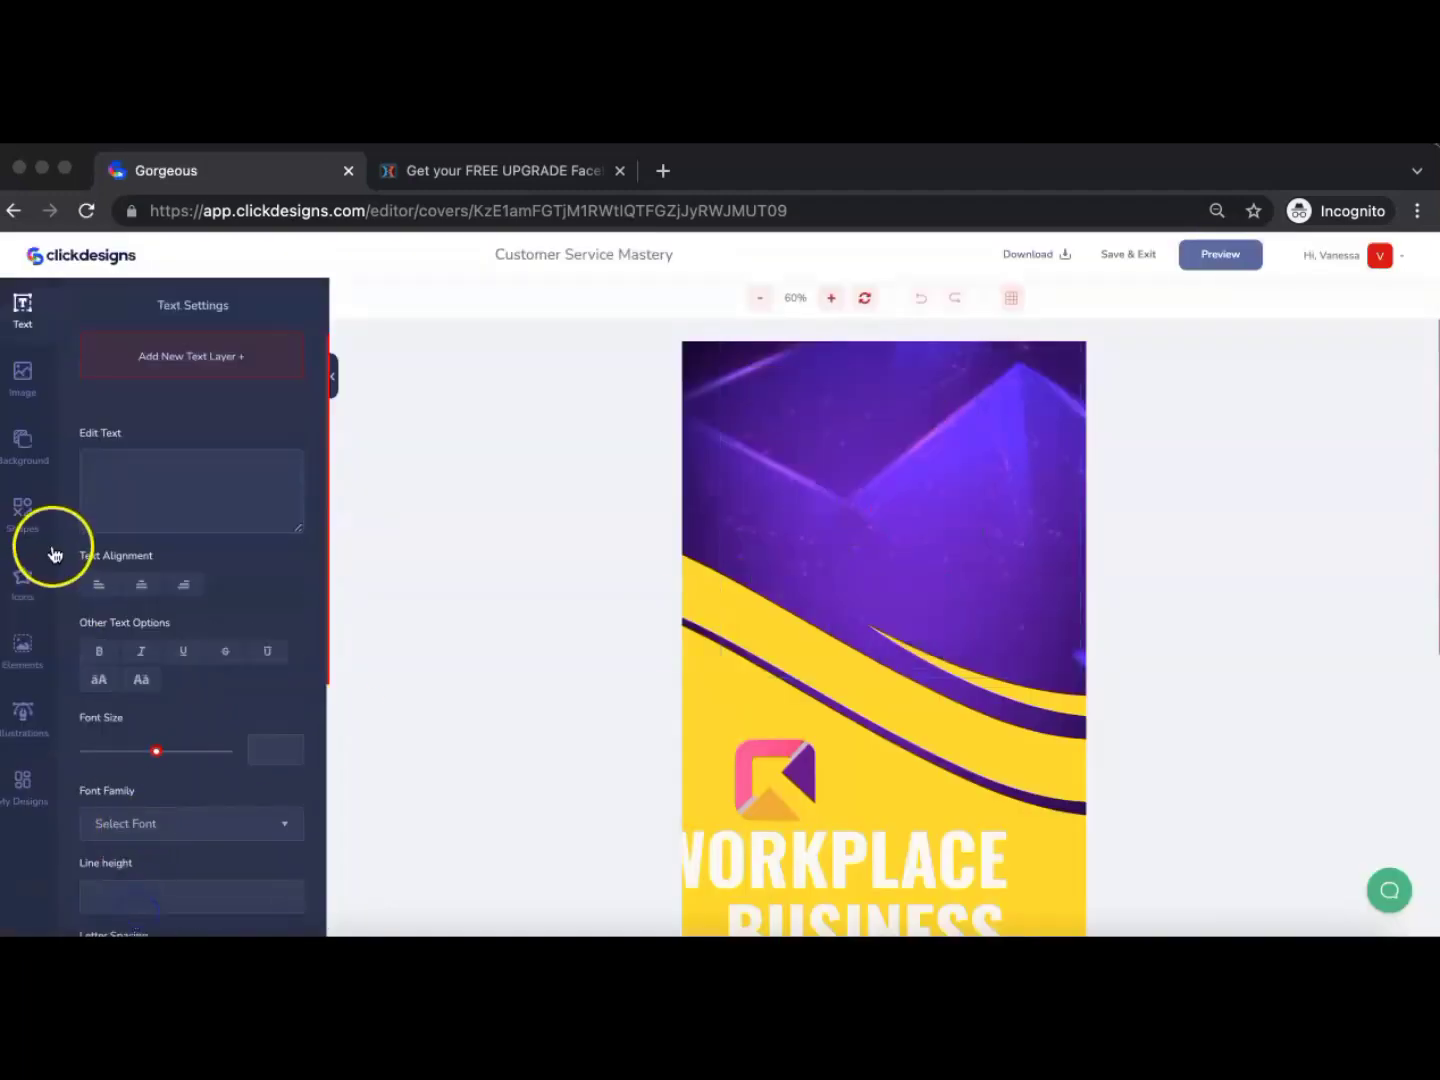
left_click(23, 714)
left_click(141, 348)
type("b")
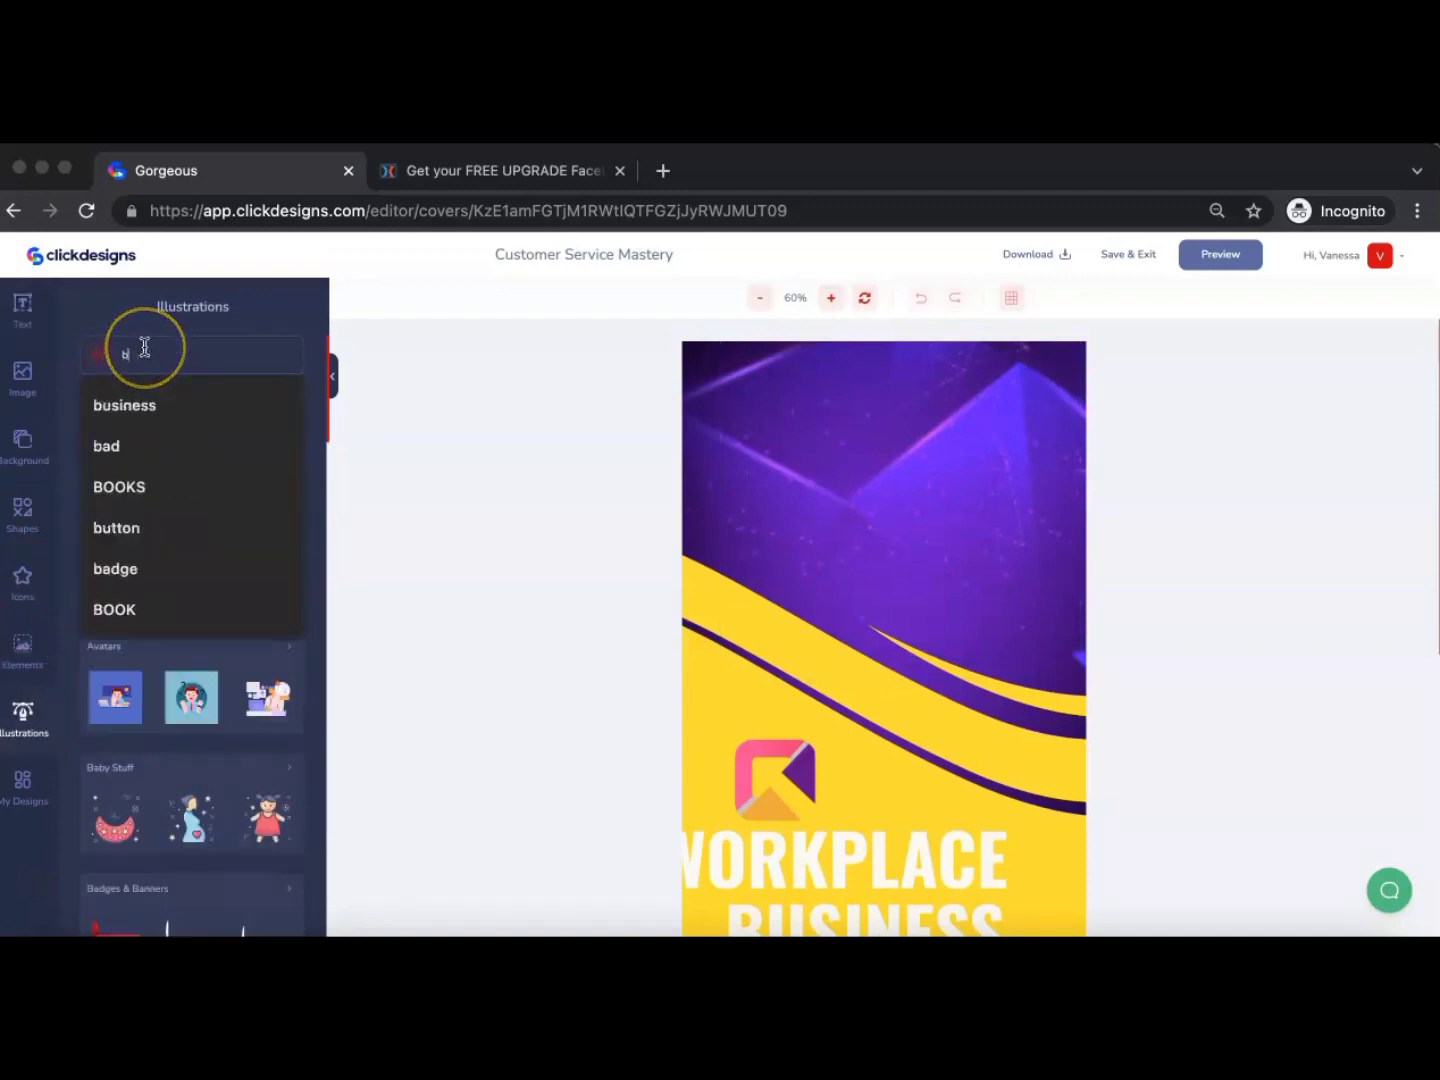
type("usiness")
key("Return")
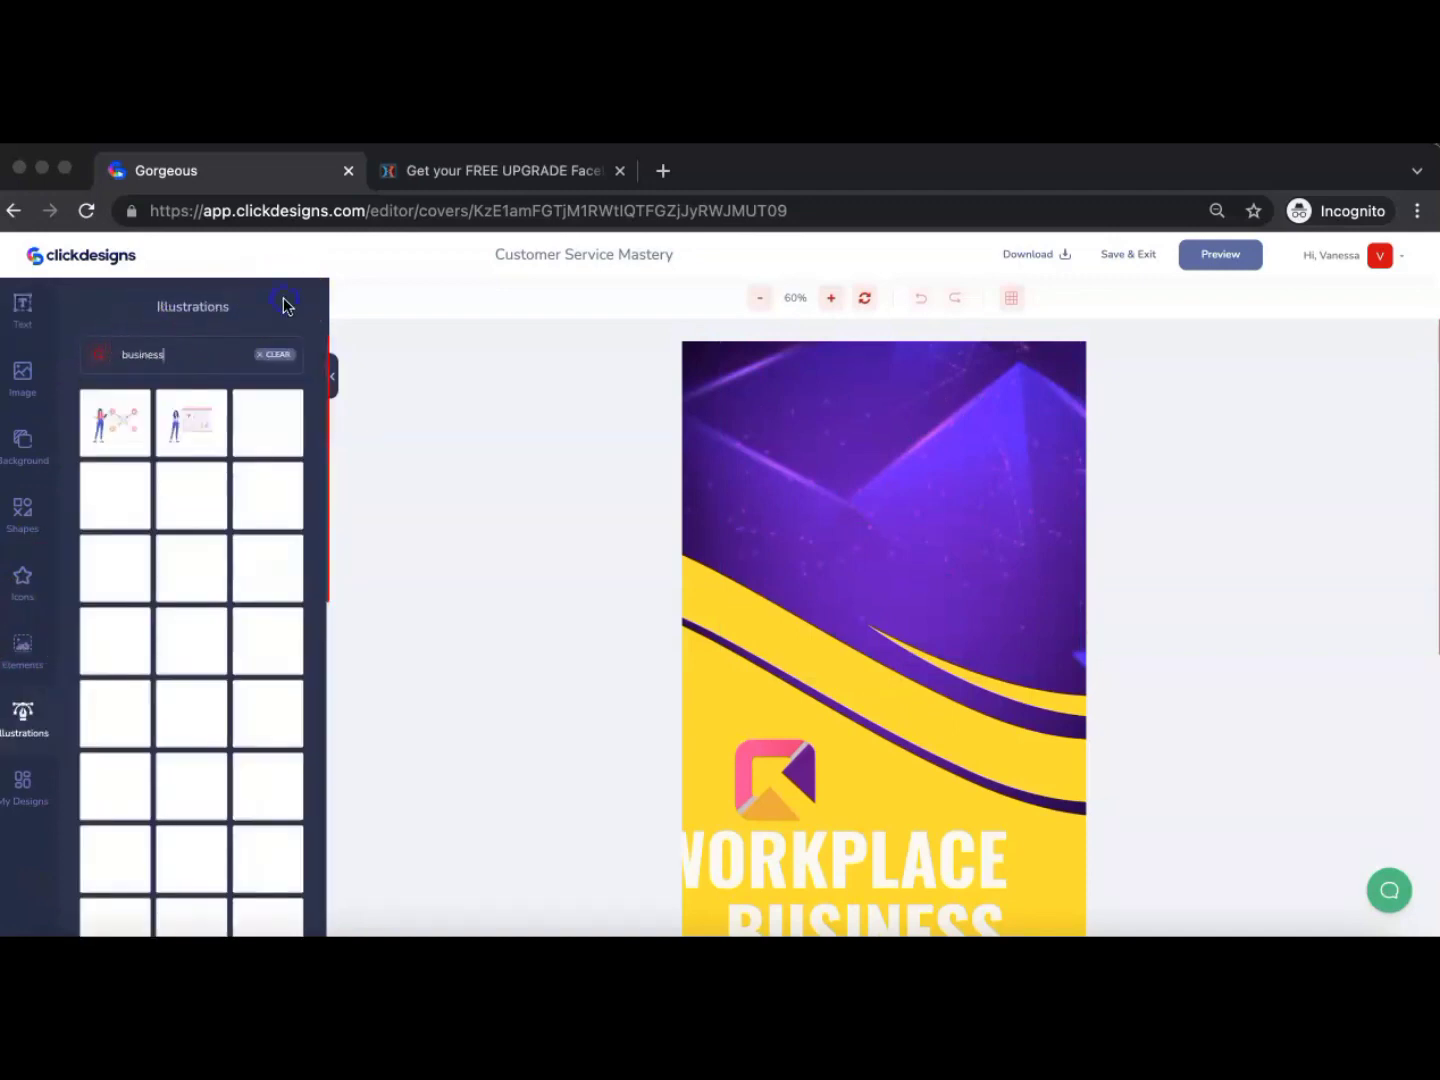
scroll(184, 636, "down", 5)
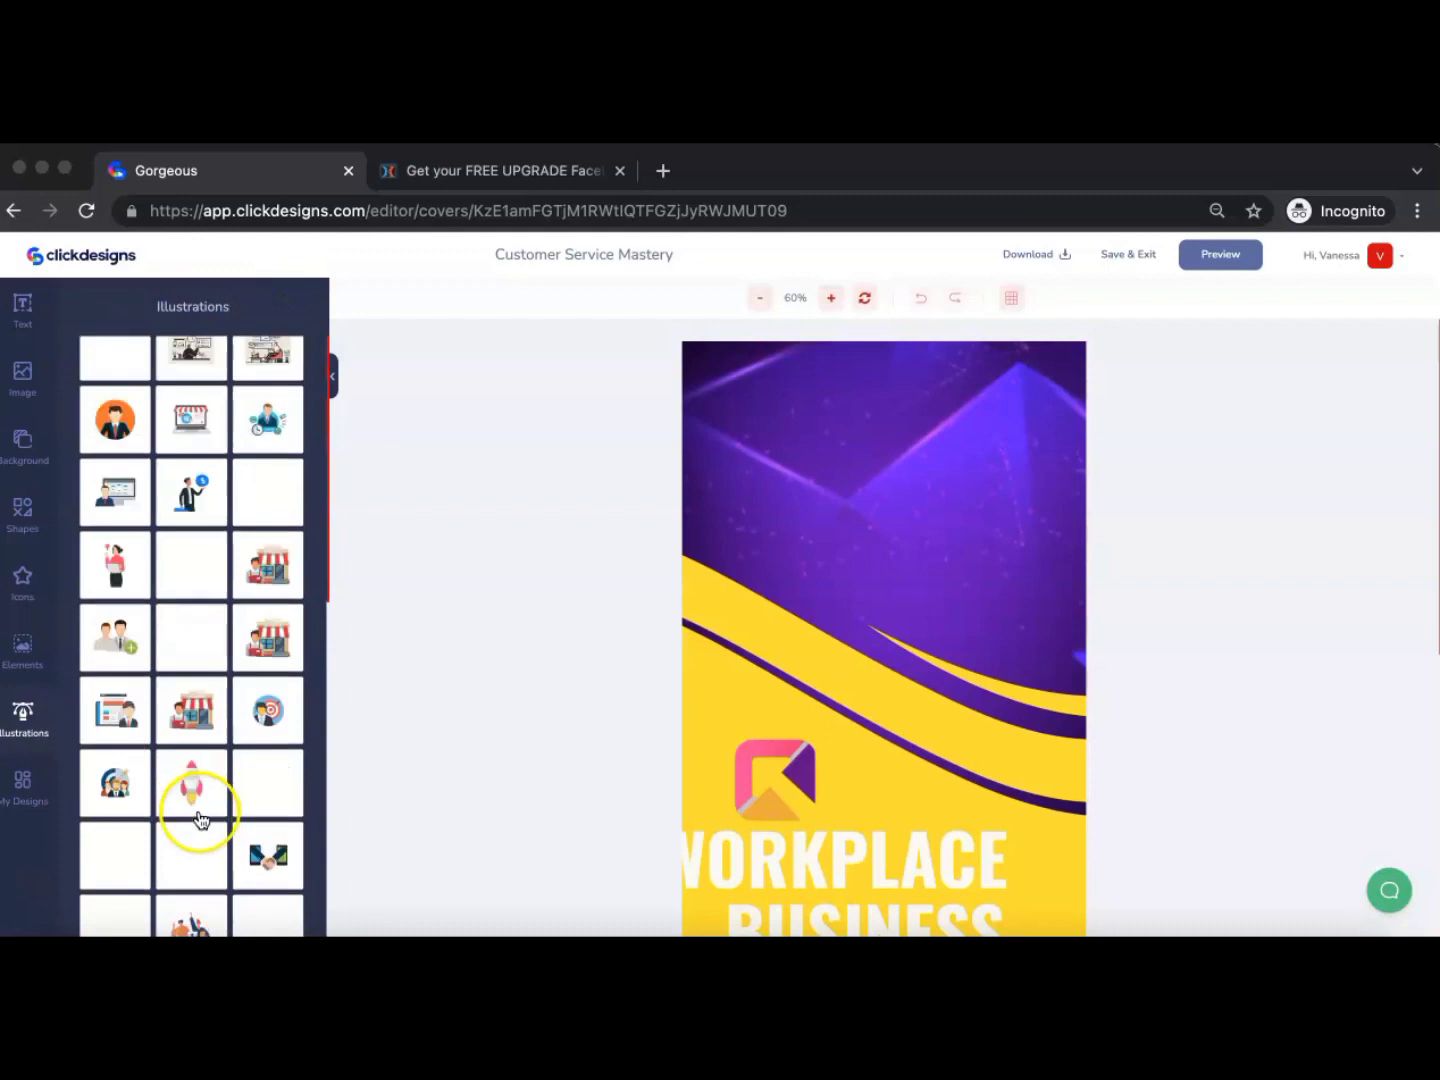
left_click(230, 650)
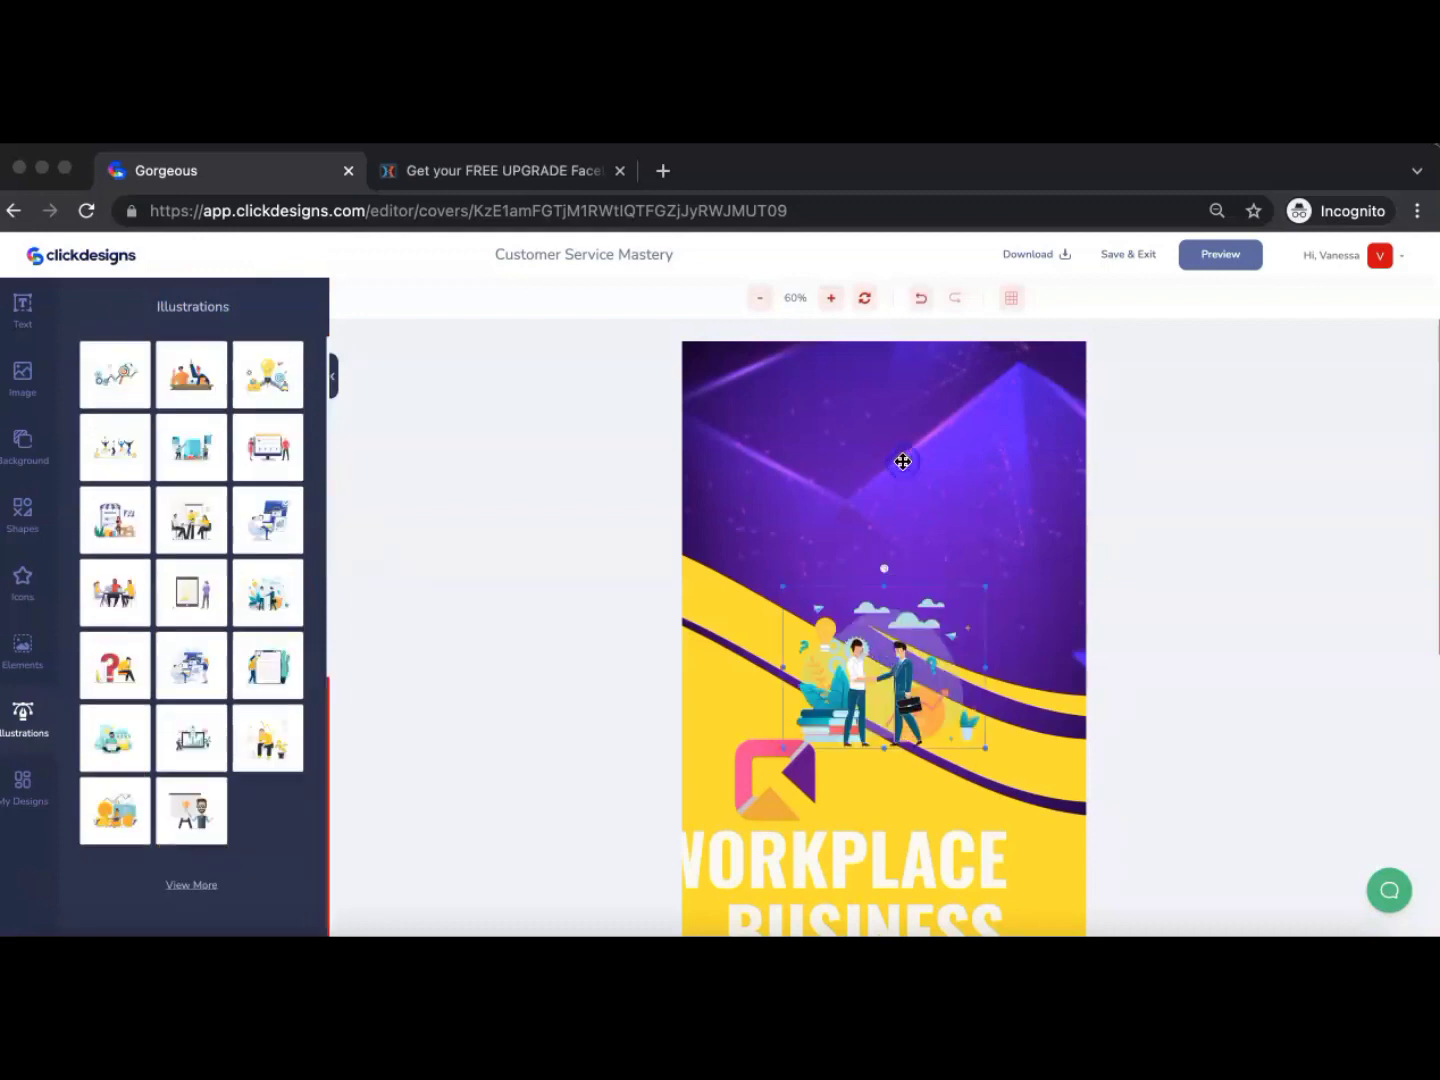
left_click_drag(887, 666, 903, 463)
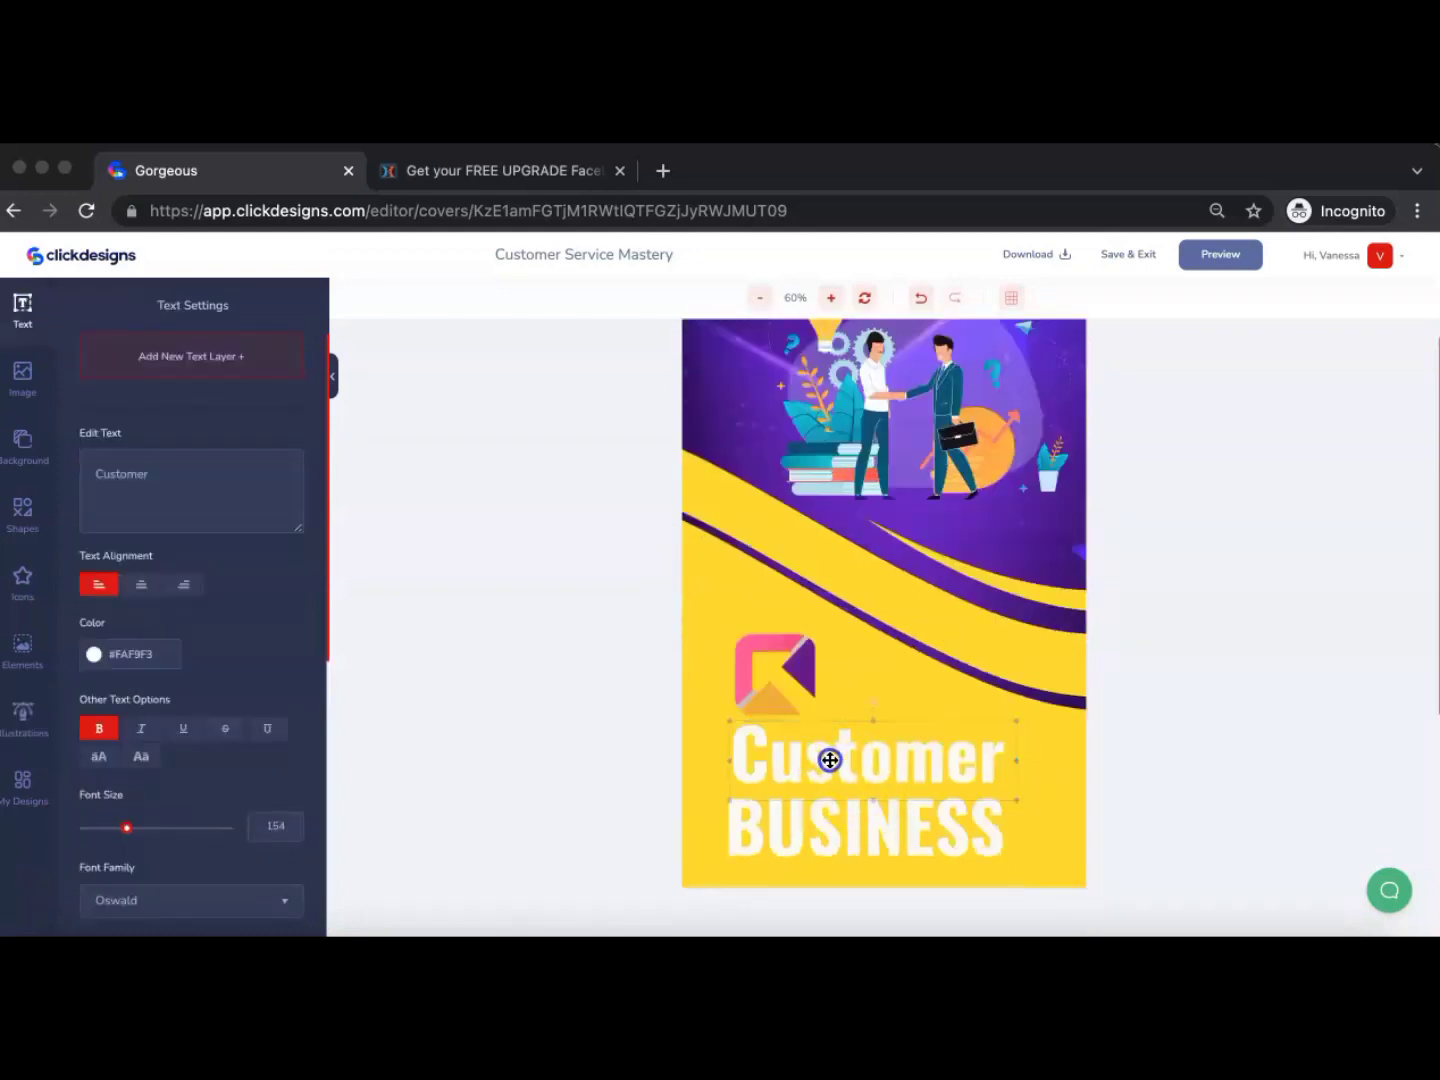
Reword the front cover's title as "Customer", "Service" and "Mastery" on three stacked lines in the yellow area
left_click_drag(831, 761, 829, 761)
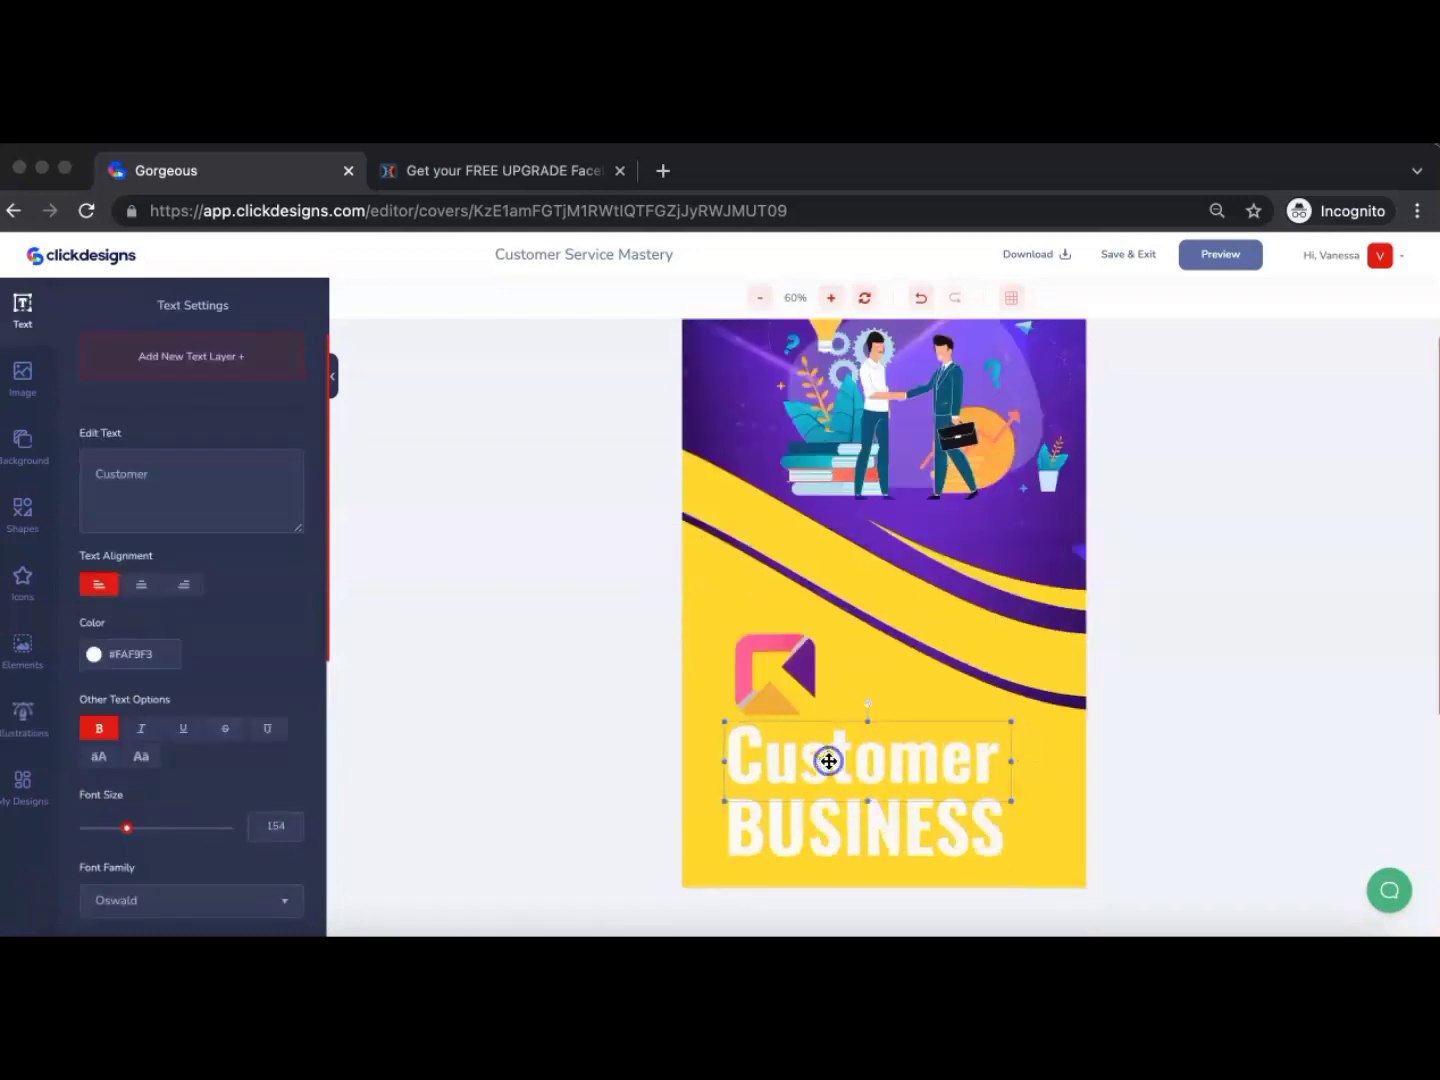
left_click(820, 832)
left_click(141, 483)
type("S")
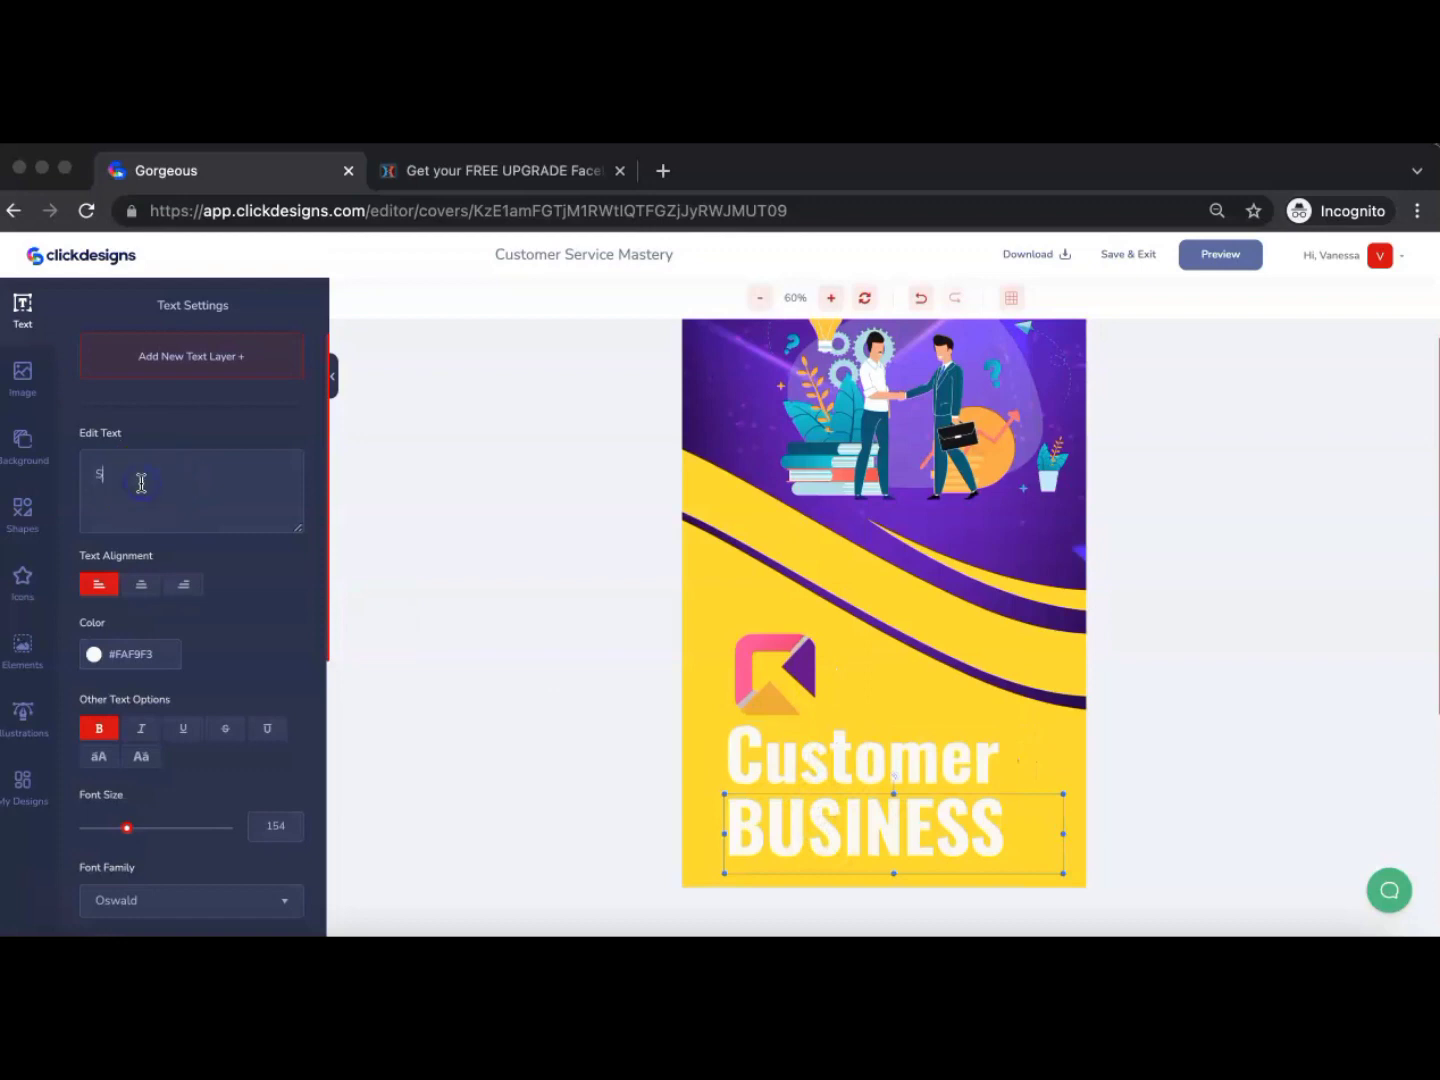
type("er")
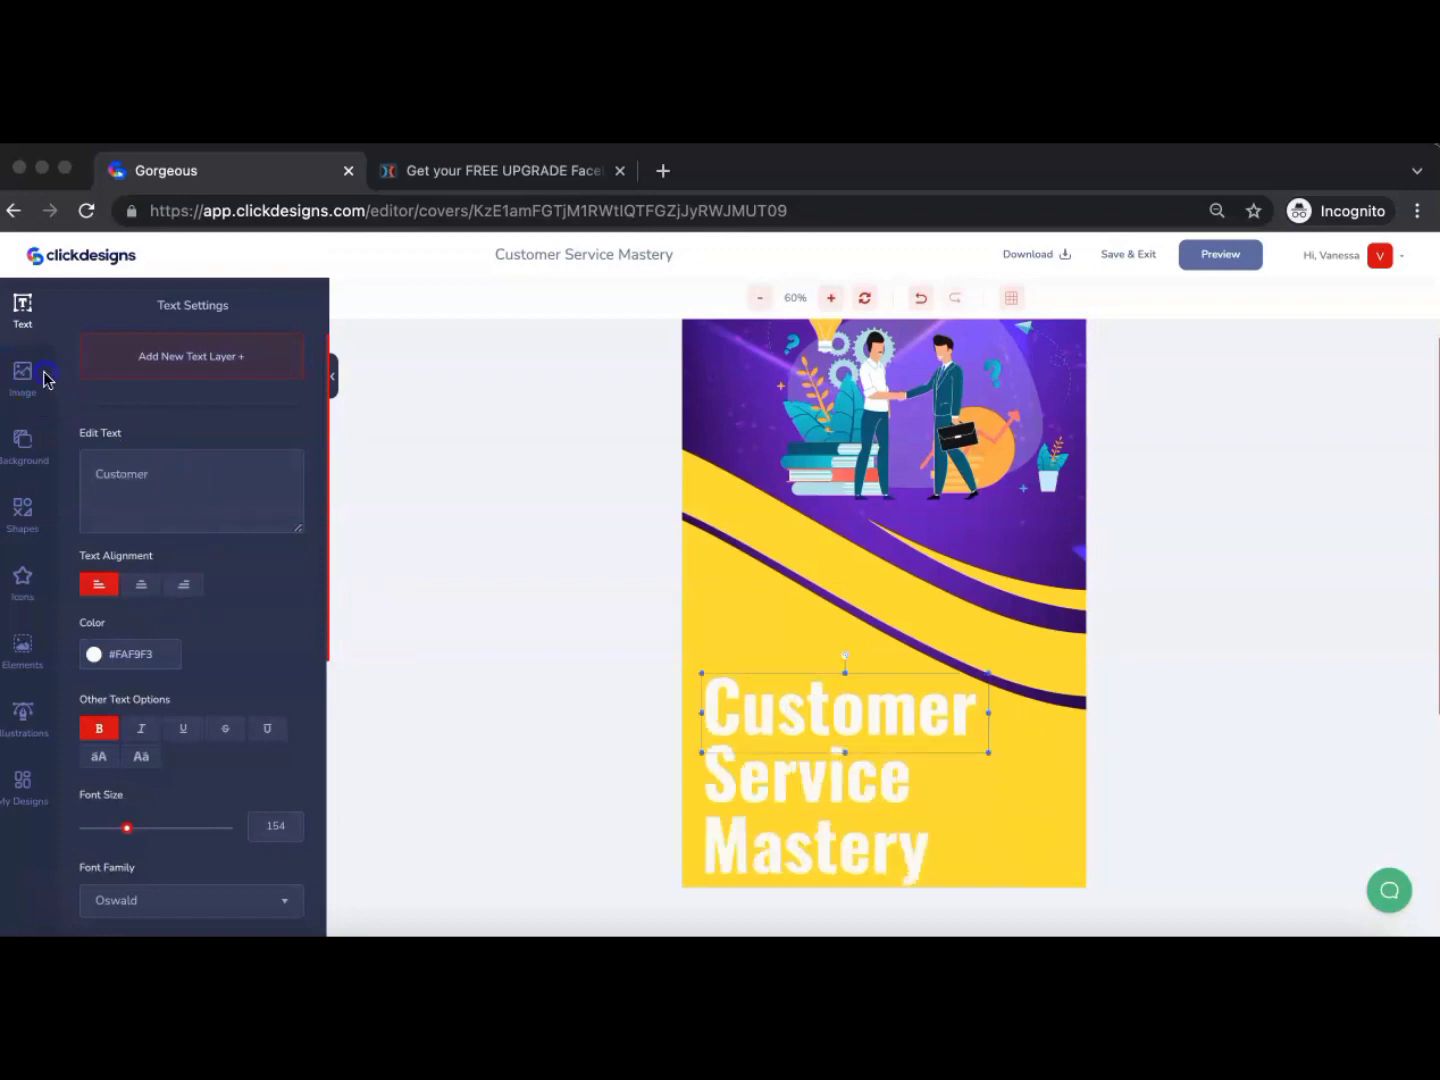
Place a small Creative Business logo from the uploaded images above the cover title and colour the title text #000000
left_click(32, 383)
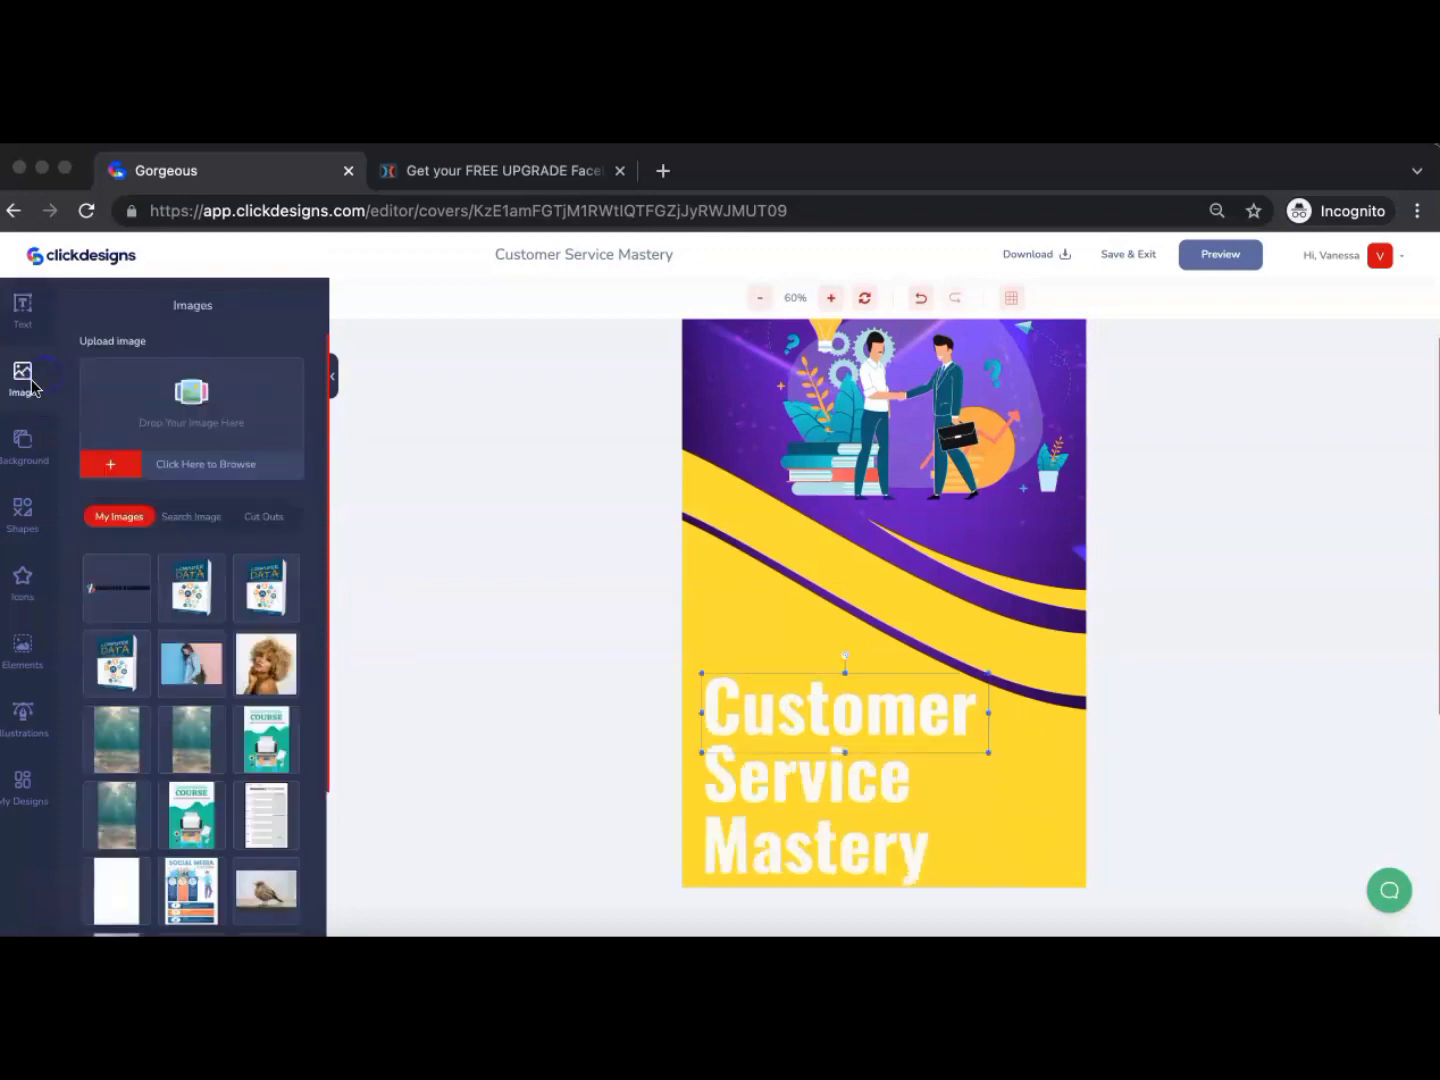
left_click(132, 624)
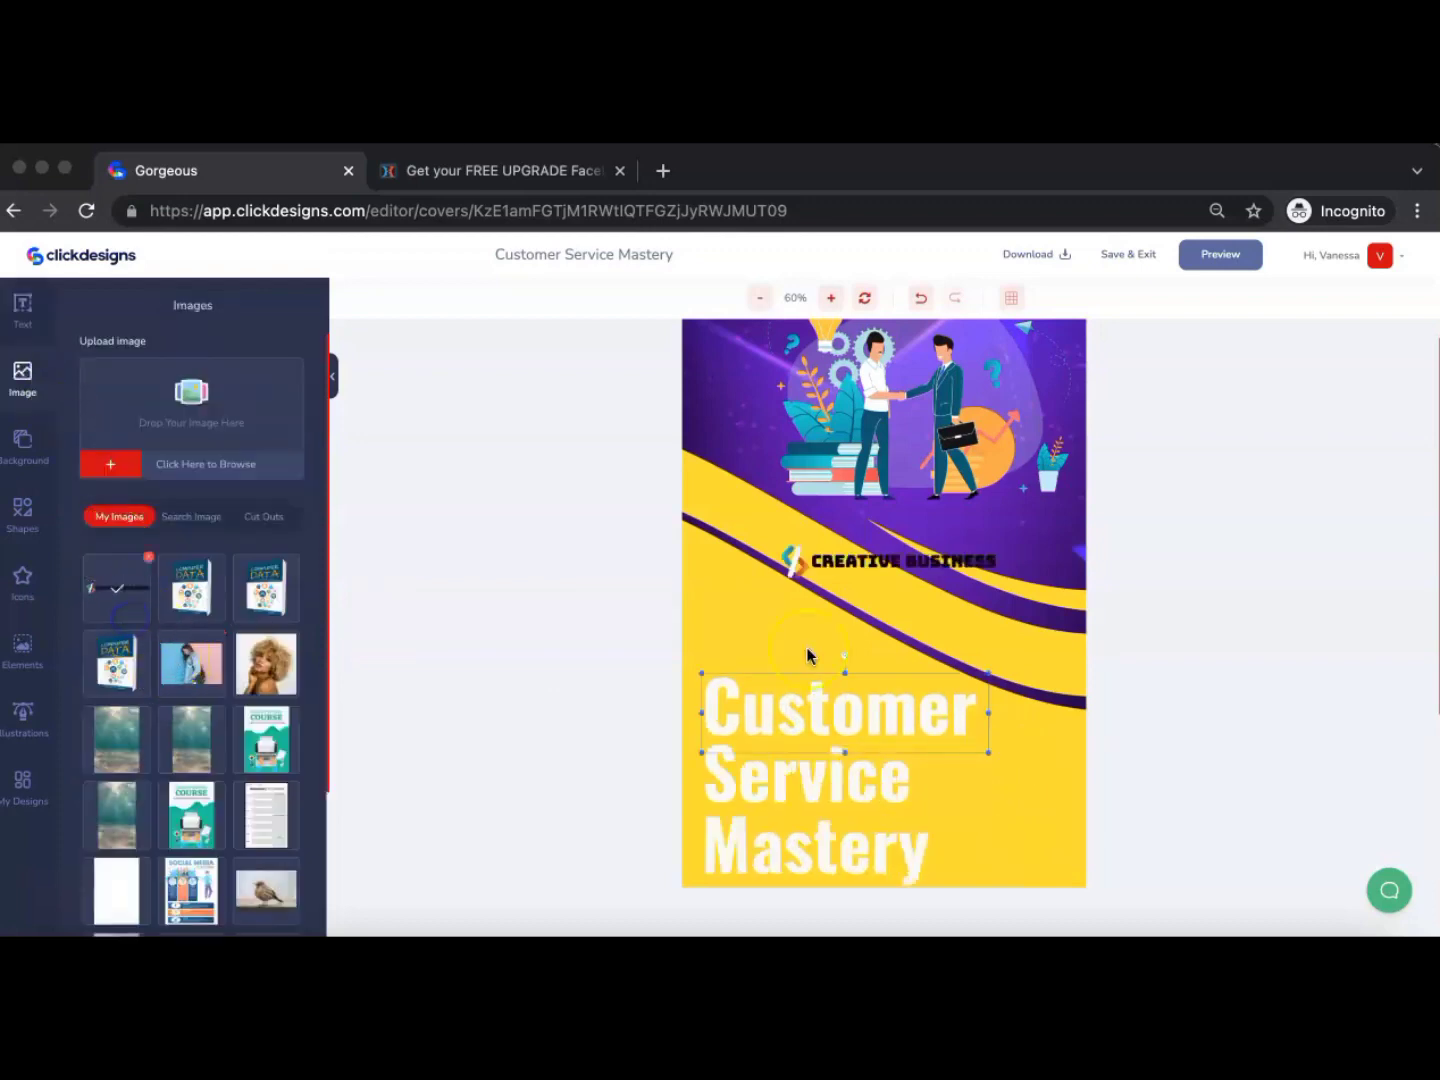
left_click_drag(783, 607, 708, 674)
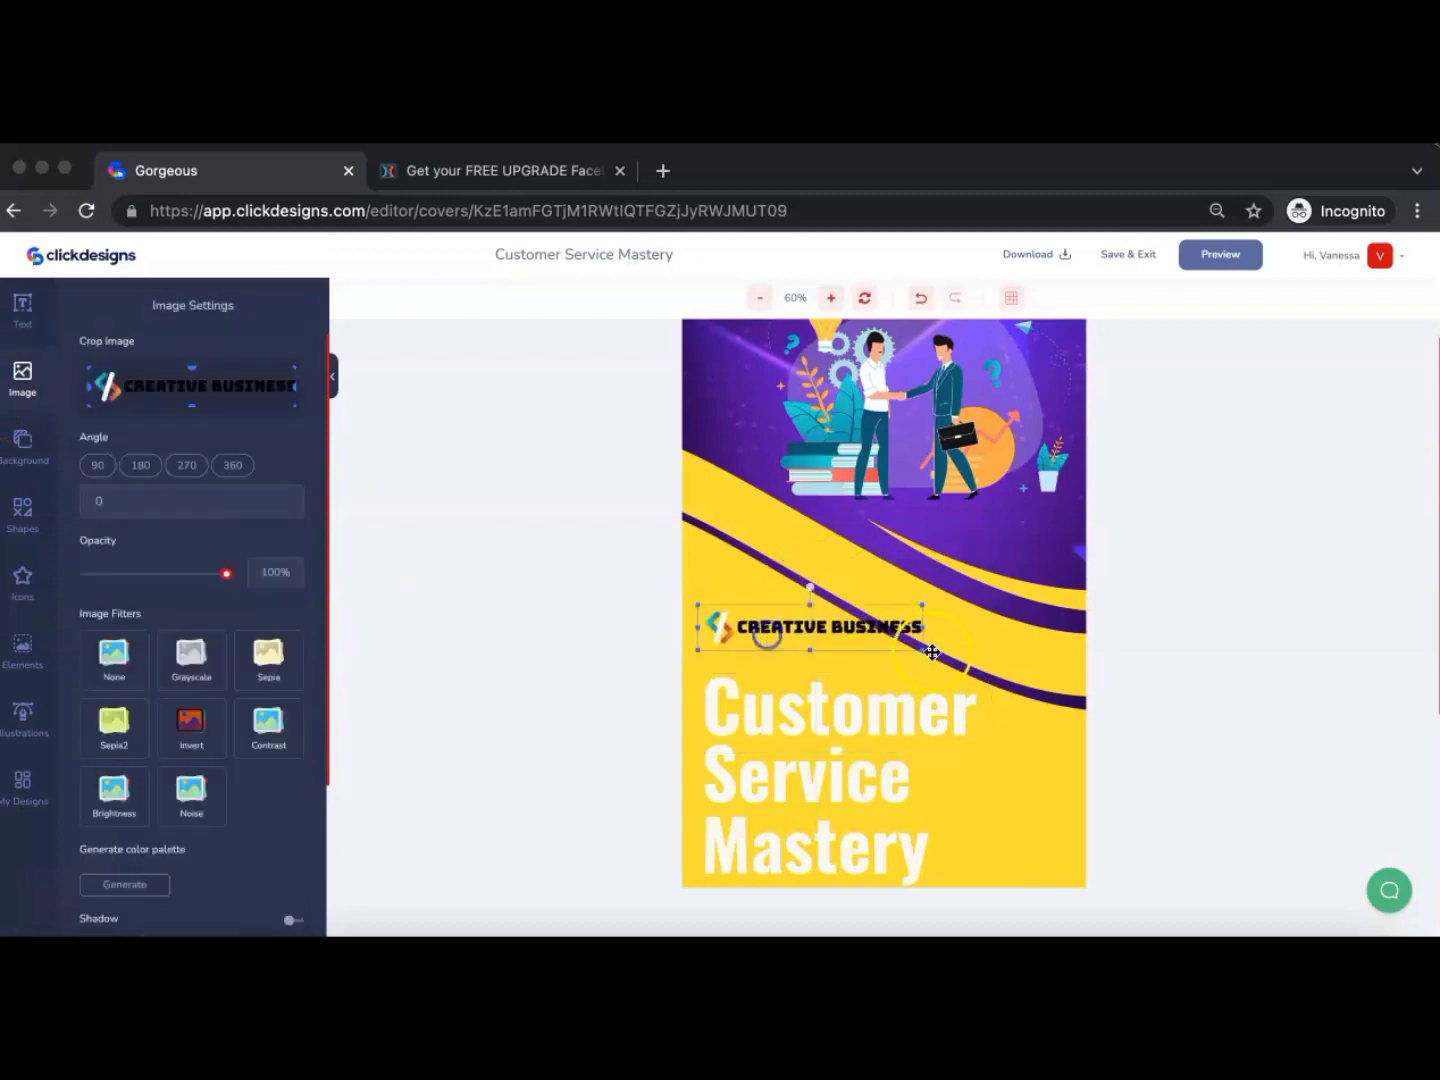
left_click_drag(918, 653, 775, 648)
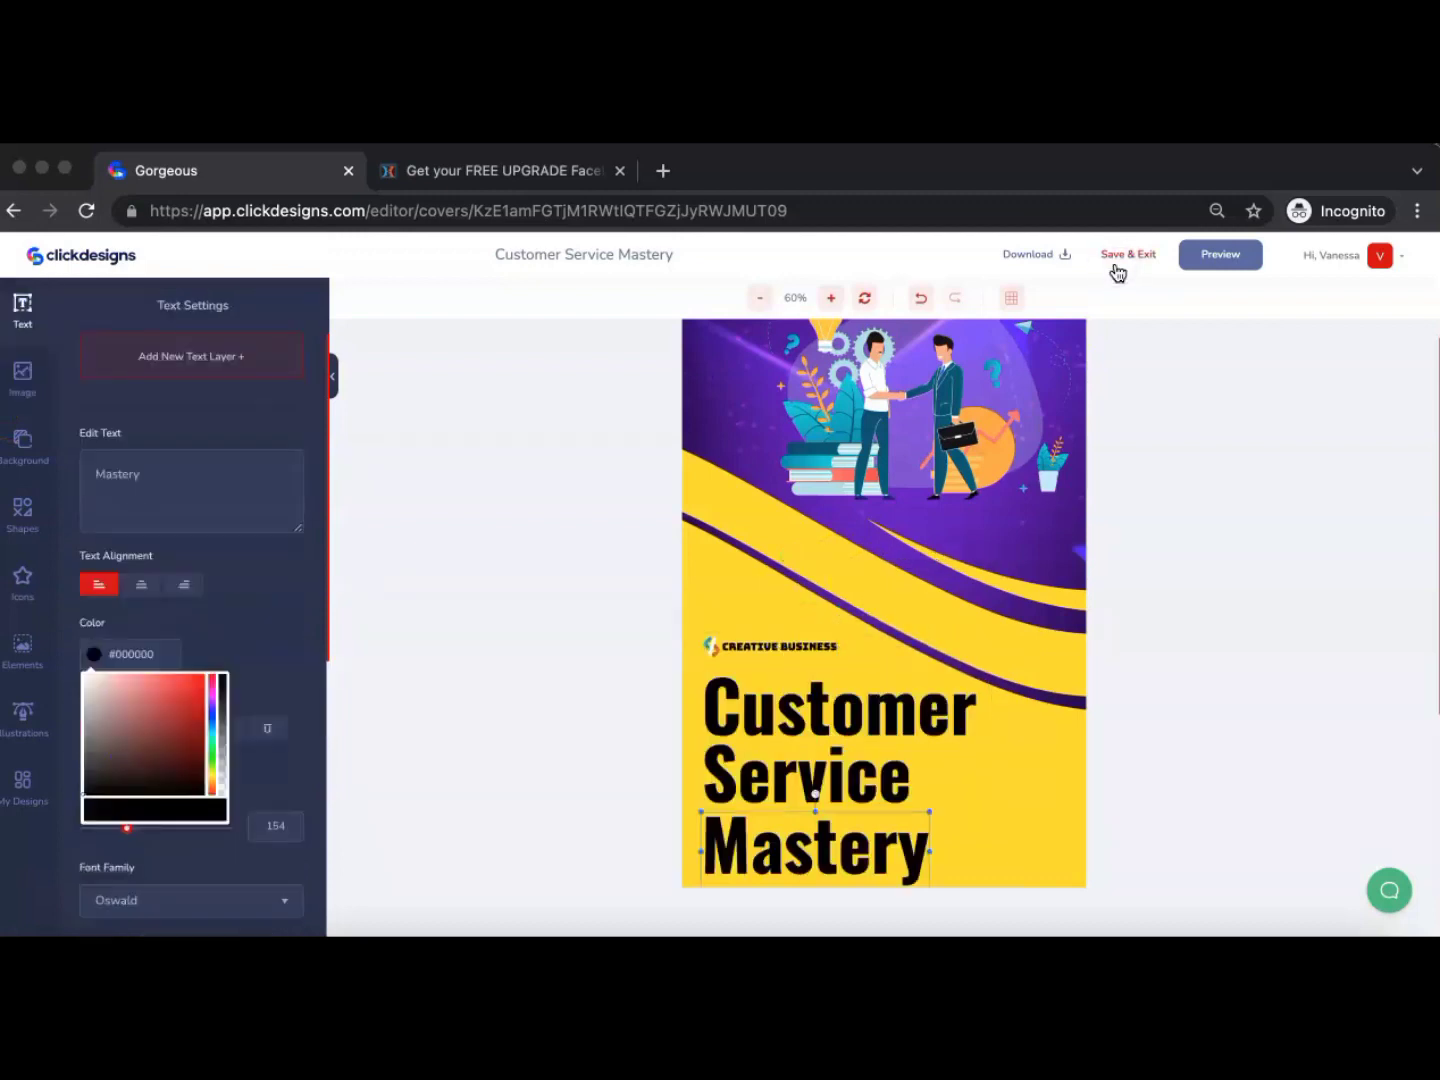
Save the front cover and change the book's spine text to "Customer Service" and "Mastery"
left_click(1121, 257)
left_click(431, 705)
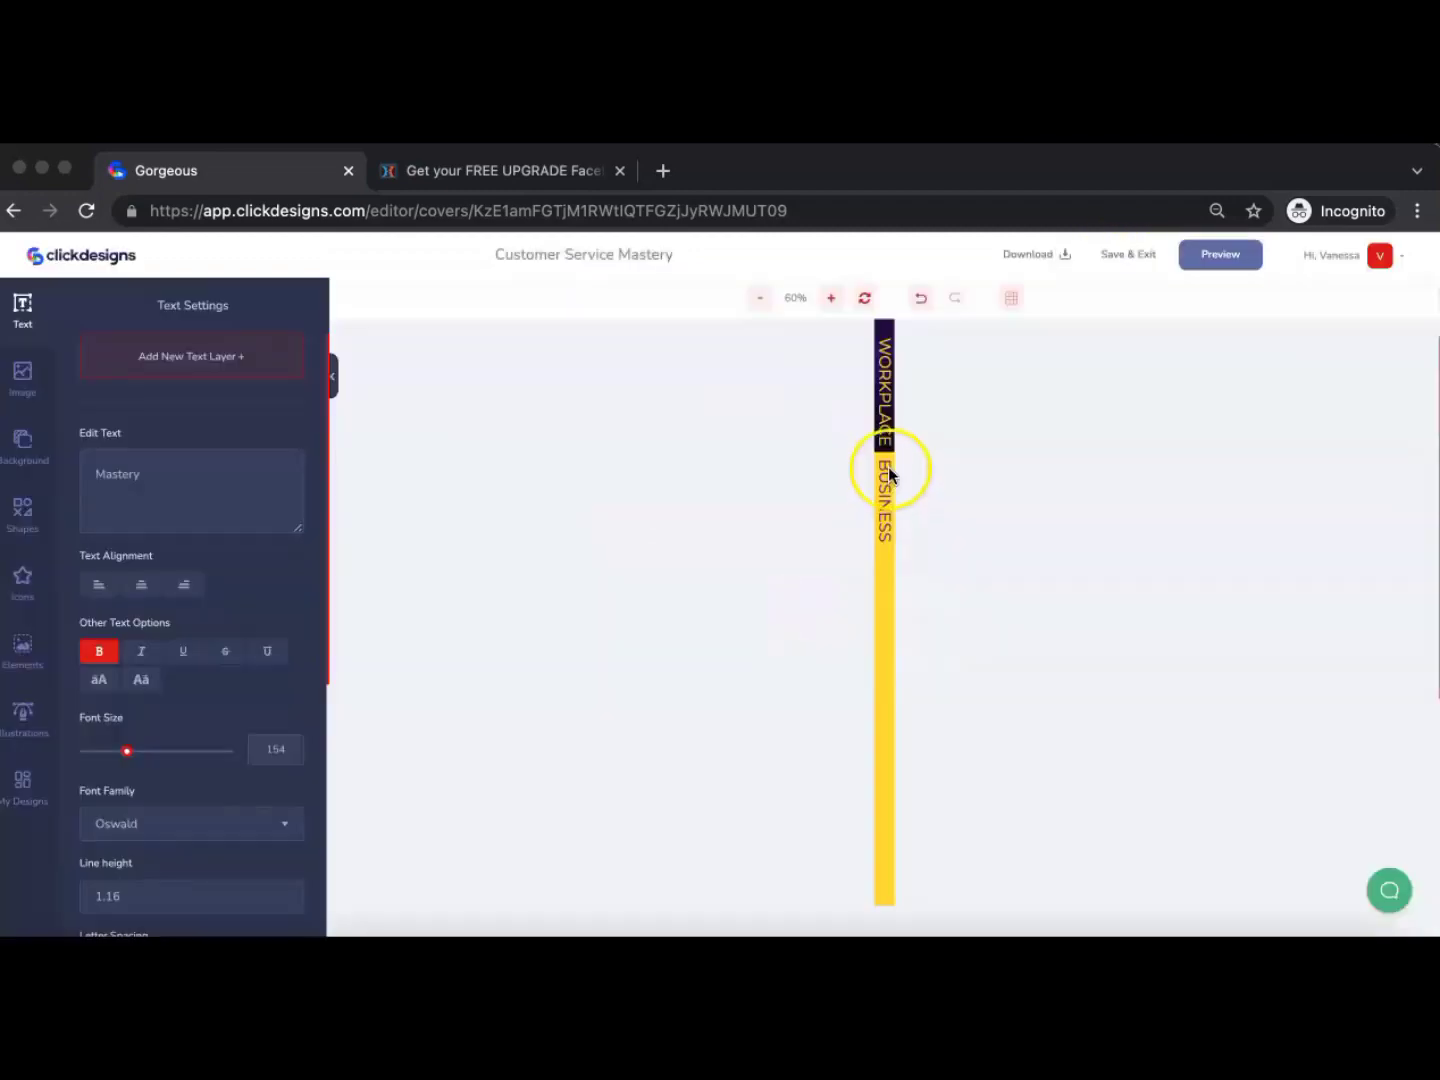
left_click(883, 429)
type("Custm")
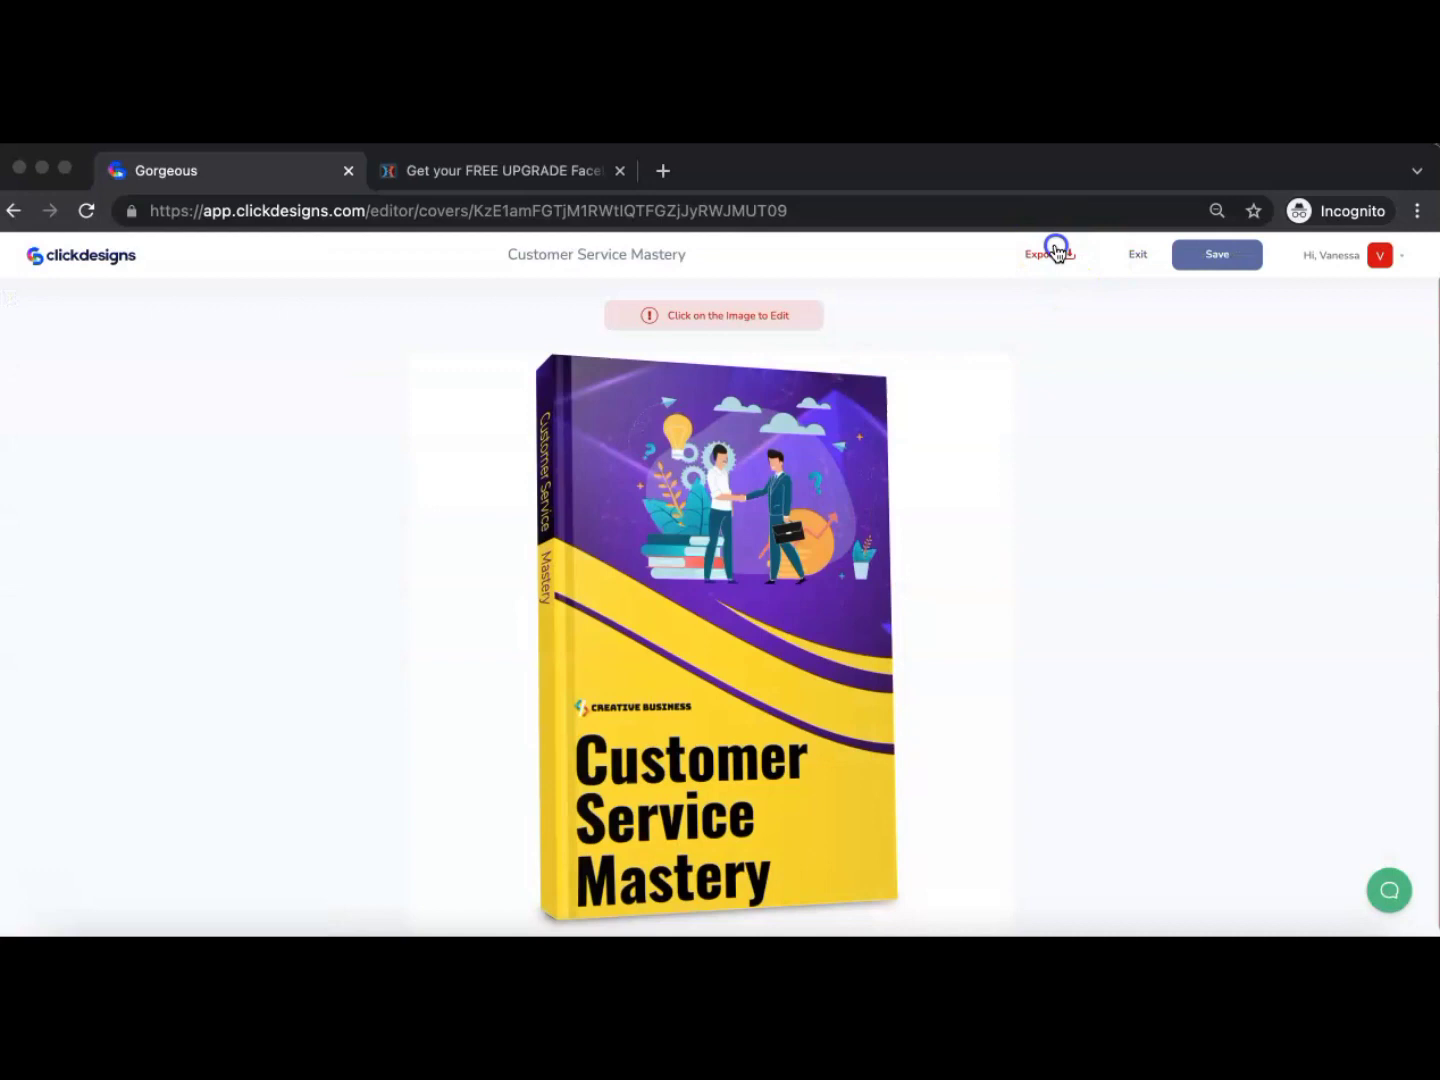
Export the finished book cover as a PNG and switch to the ClickFunnels page editor
left_click(1046, 255)
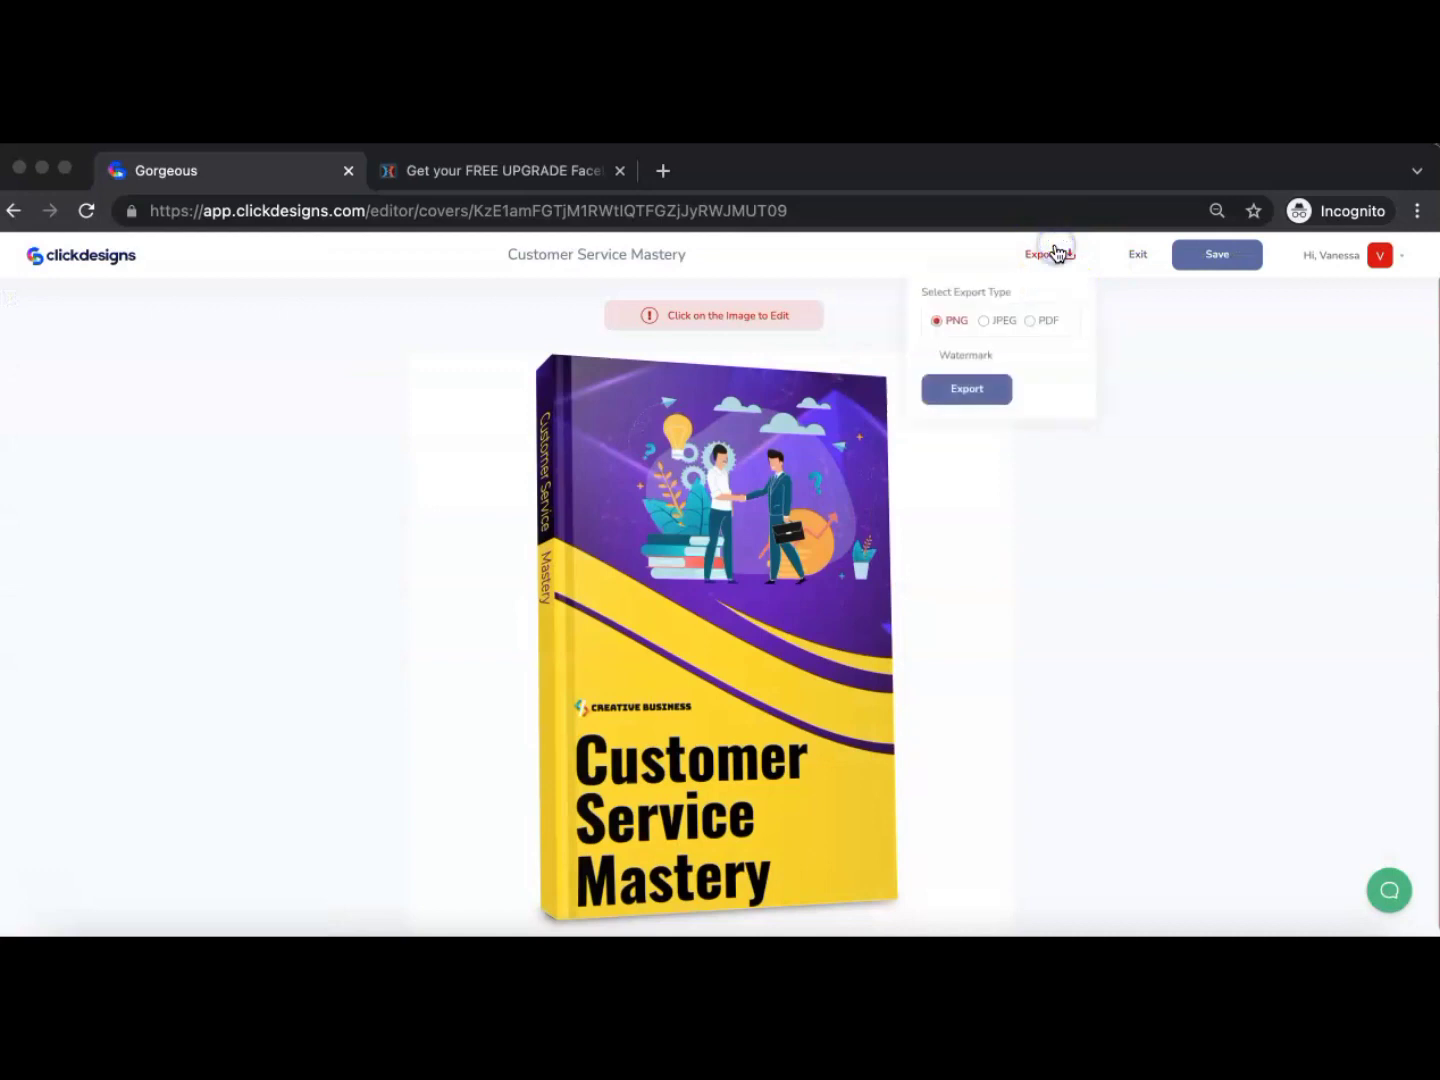
left_click(961, 389)
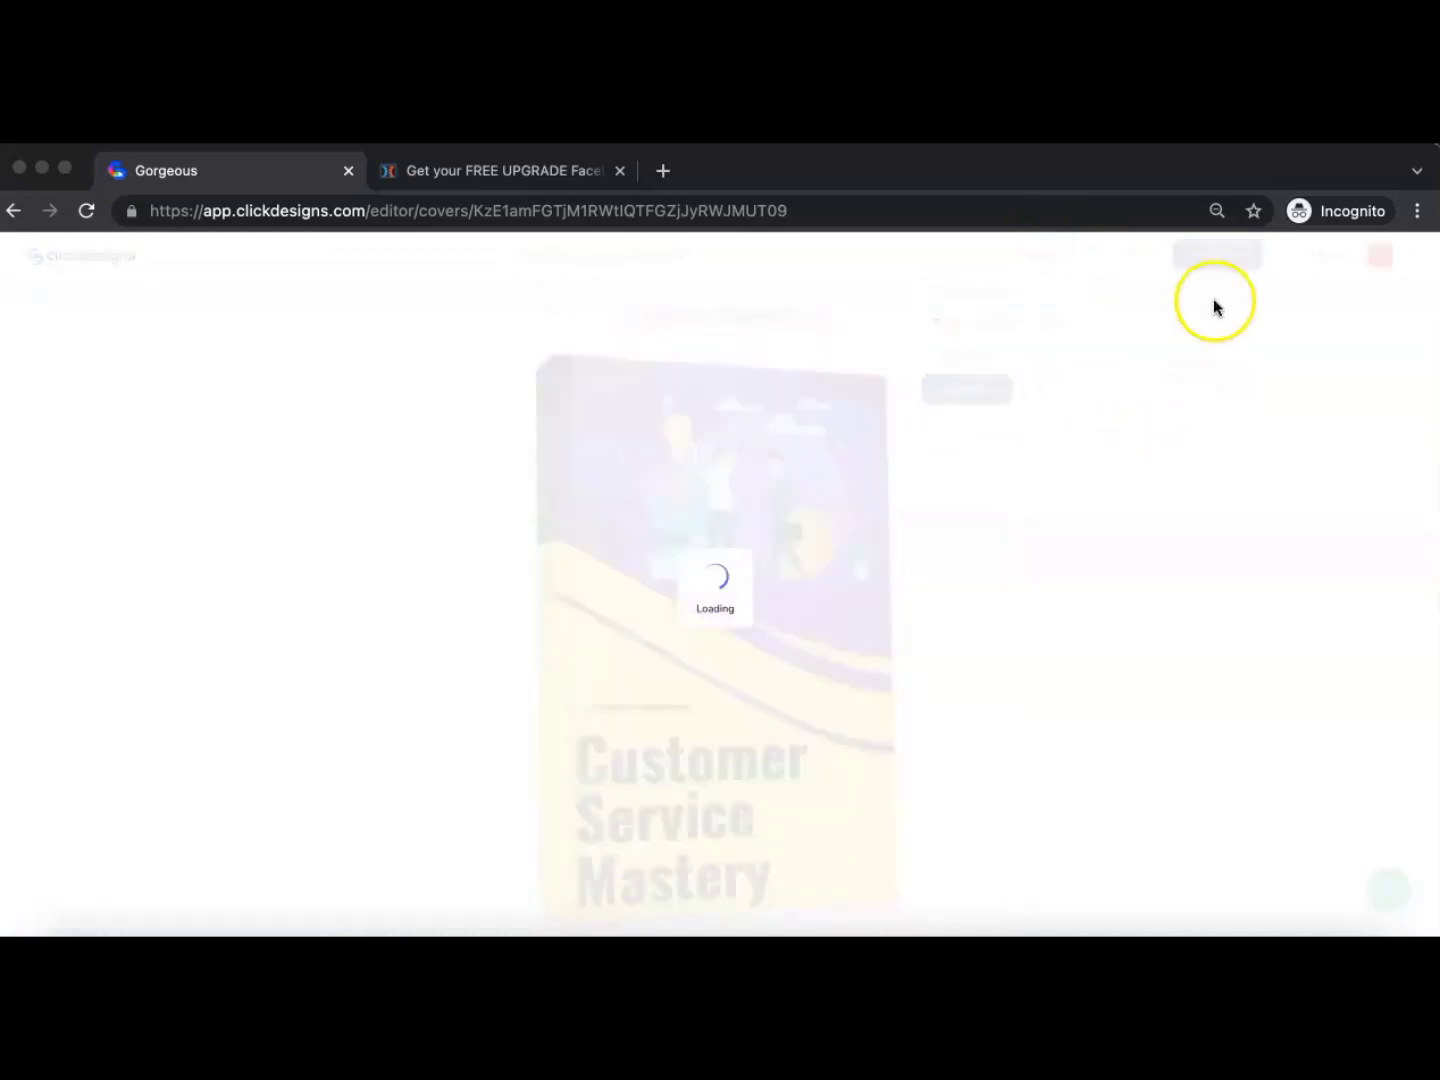
left_click(503, 177)
Replace the Traffic Mastery image beside Early Bird Special #2 with the exported Customer Service Mastery book cover
left_click(84, 554)
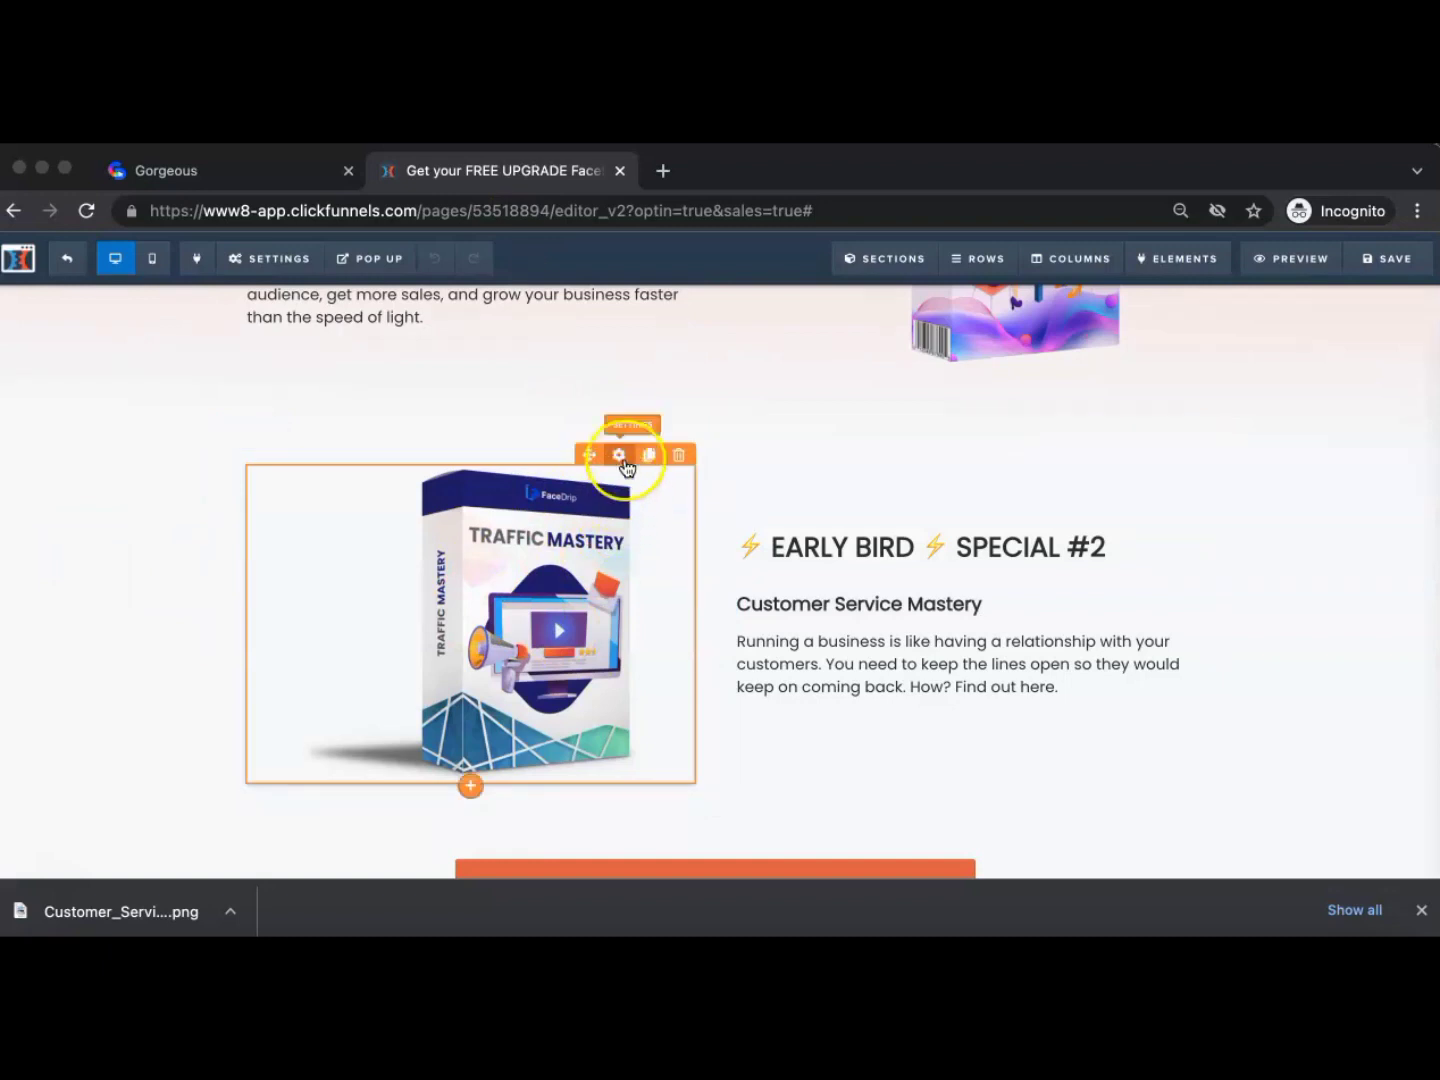
left_click(620, 456)
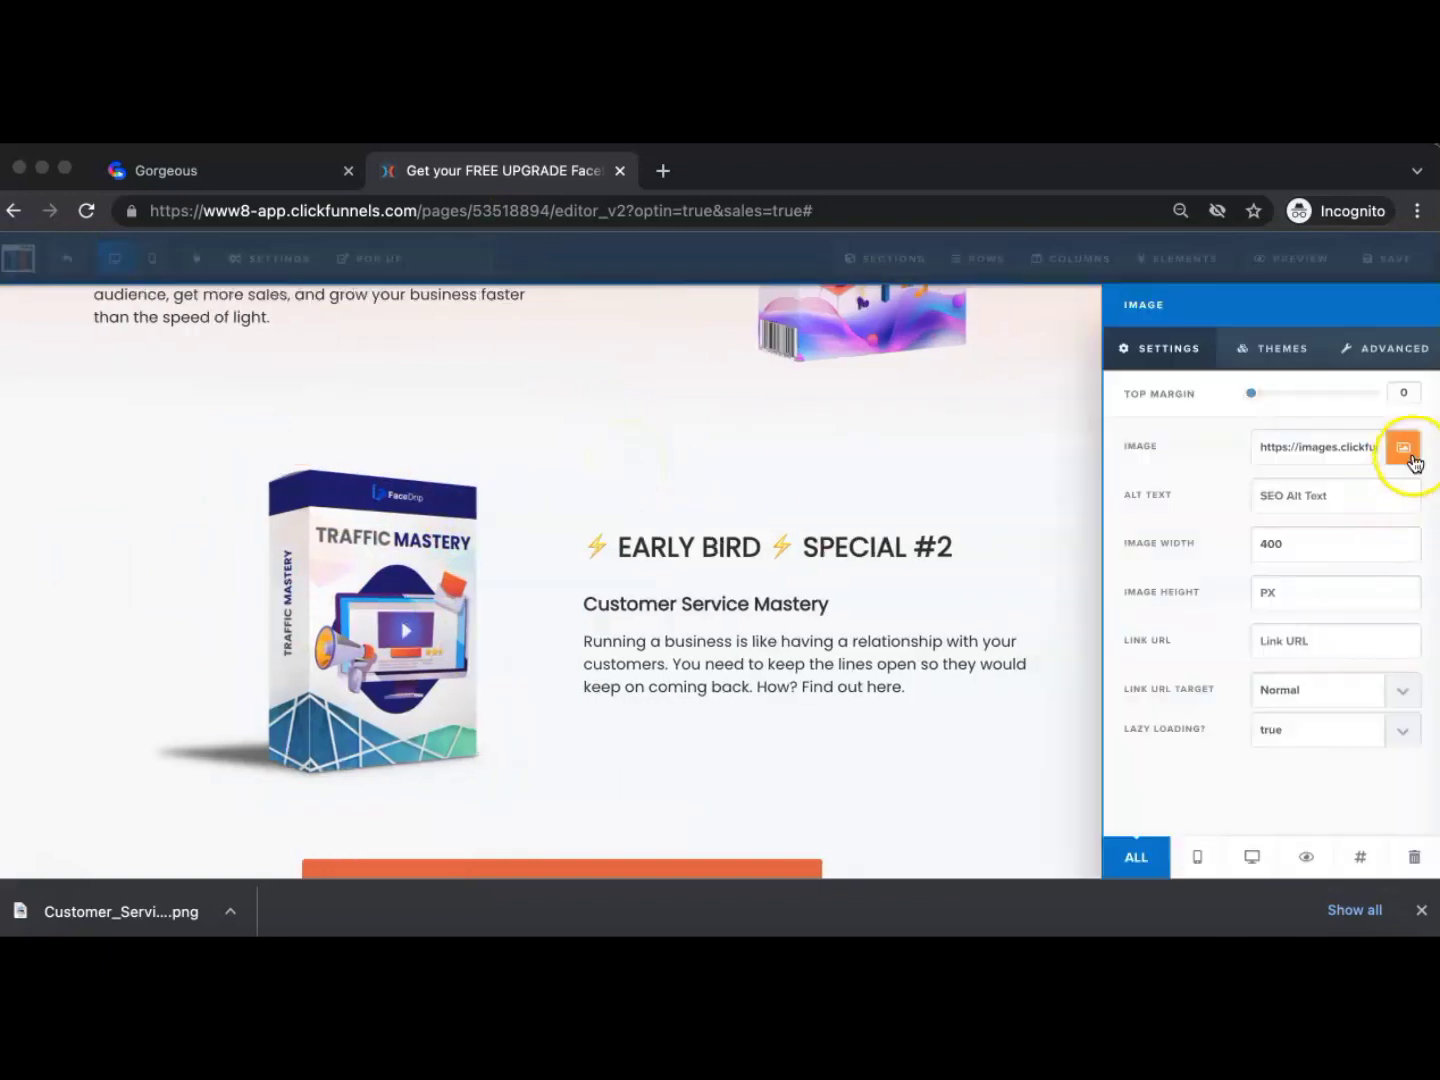
left_click(1405, 450)
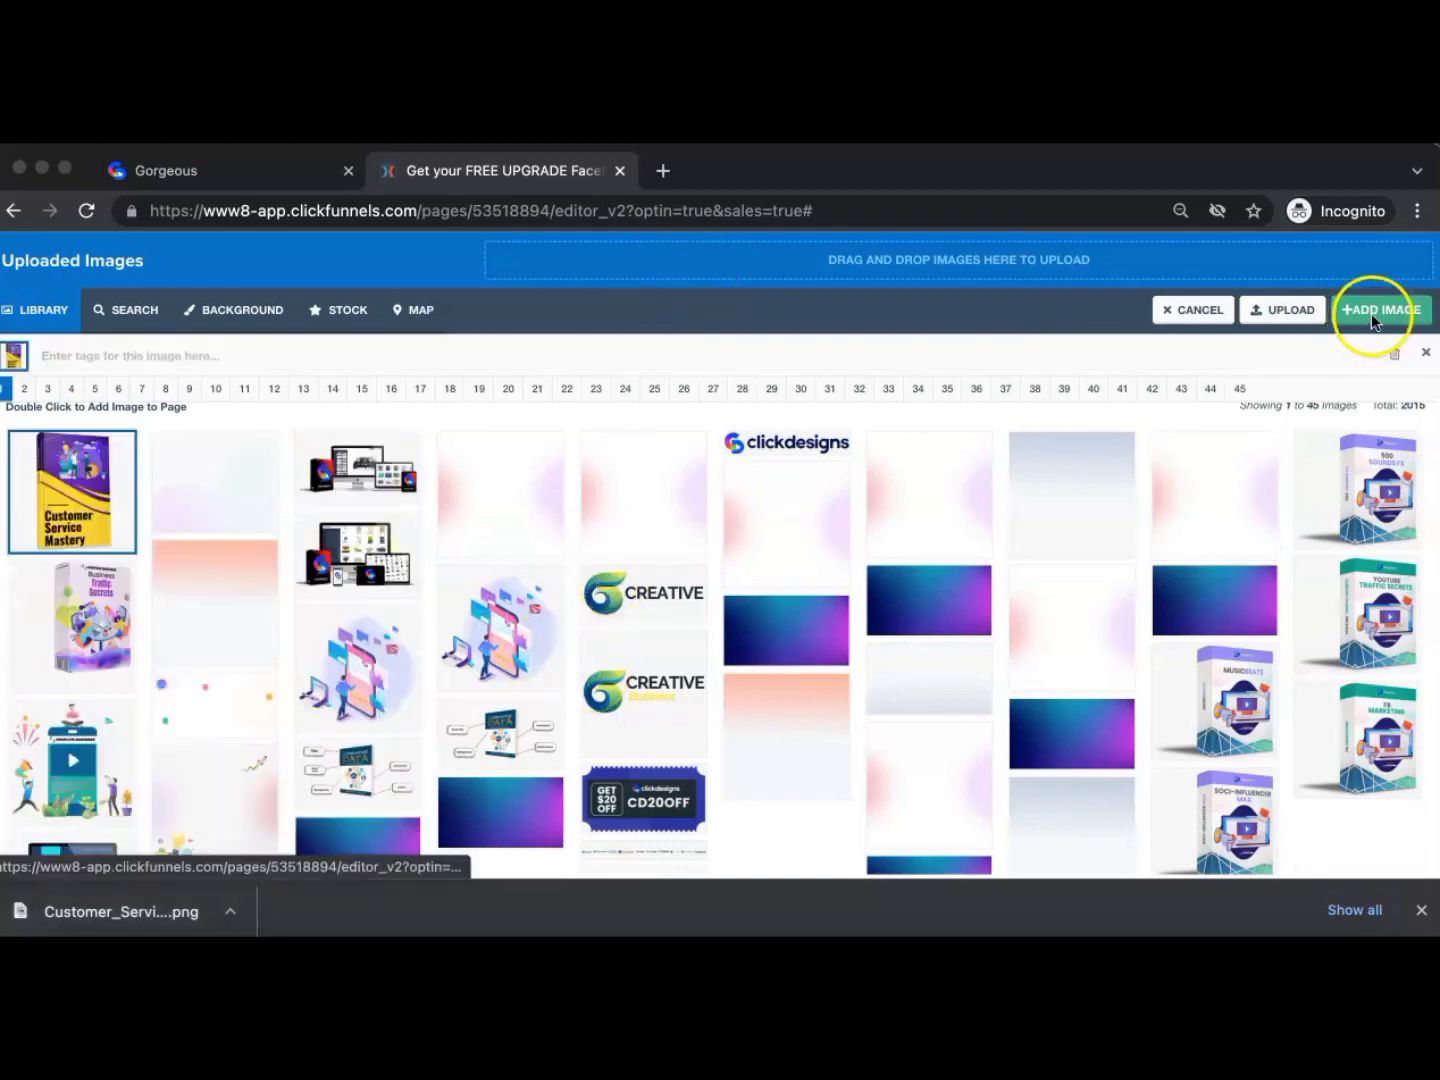
left_click(1382, 310)
Save the updated sales page and open its preview
scroll(1280, 530, "down", 2)
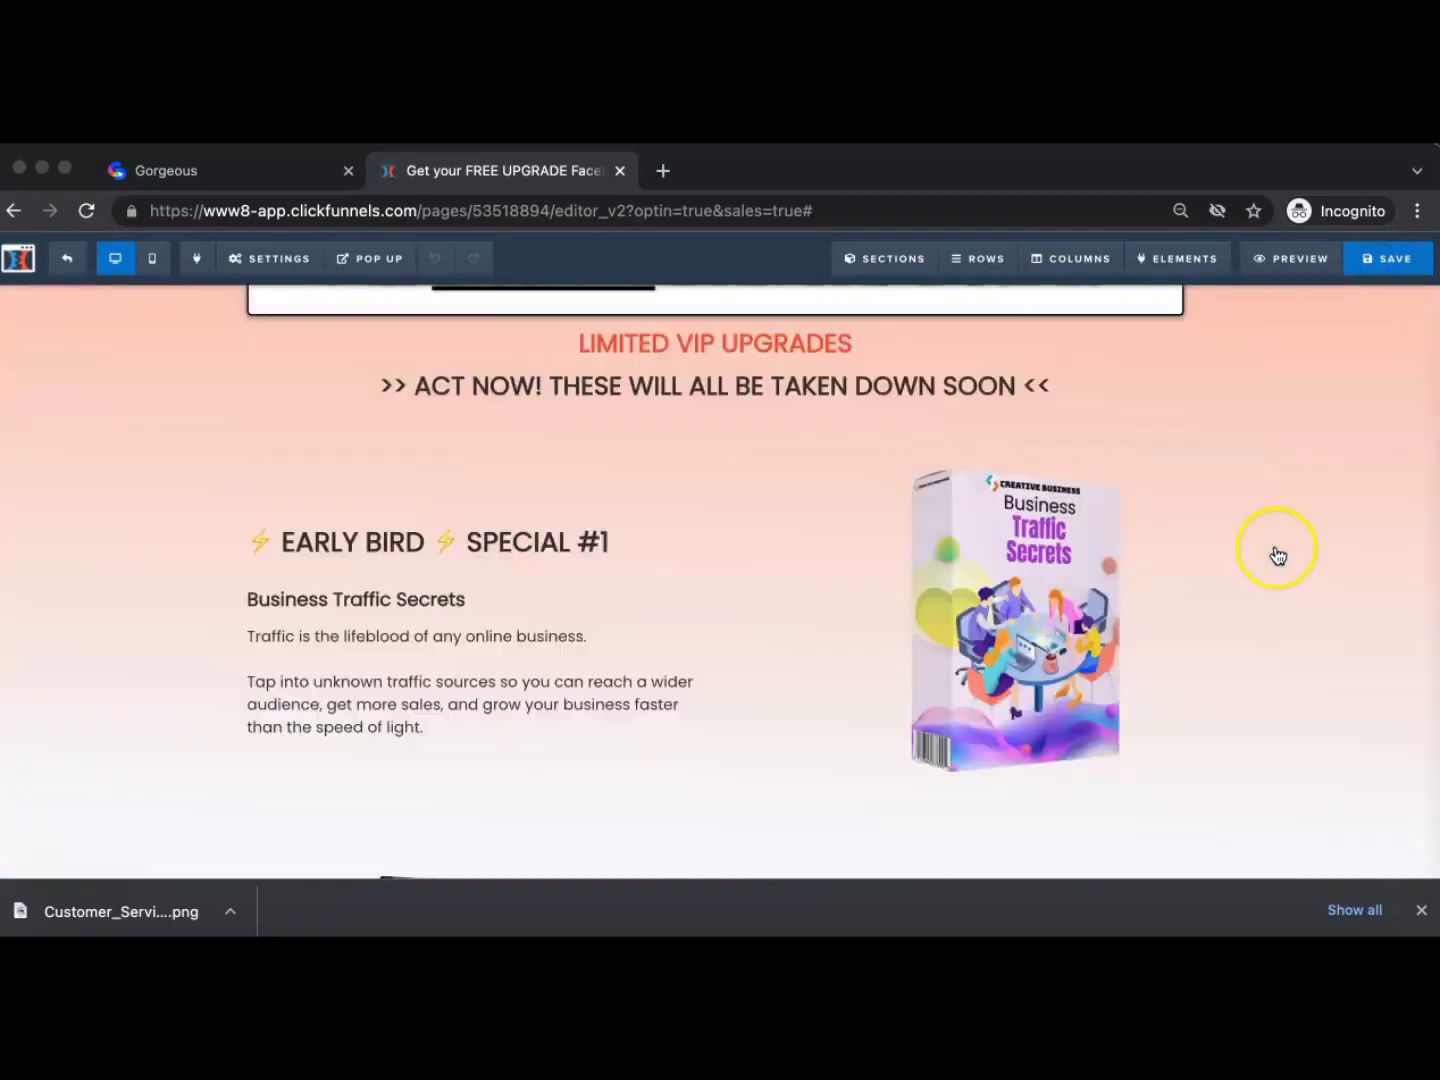
scroll(1150, 910, "down", 2)
scroll(1150, 913, "up", 3)
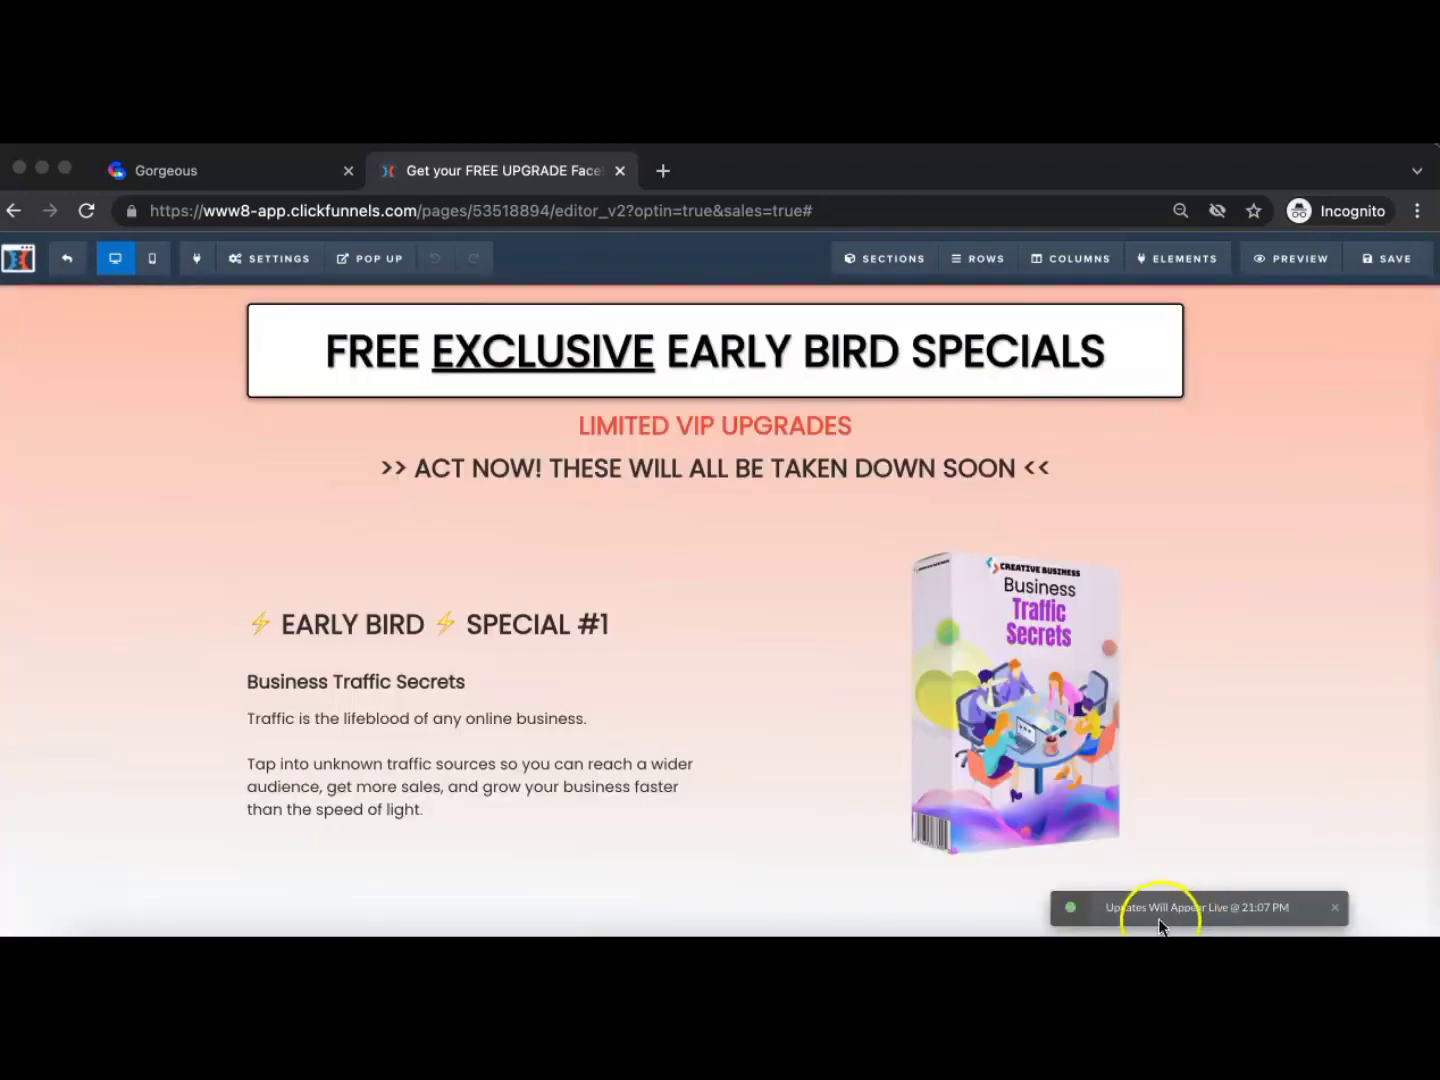
left_click(1298, 270)
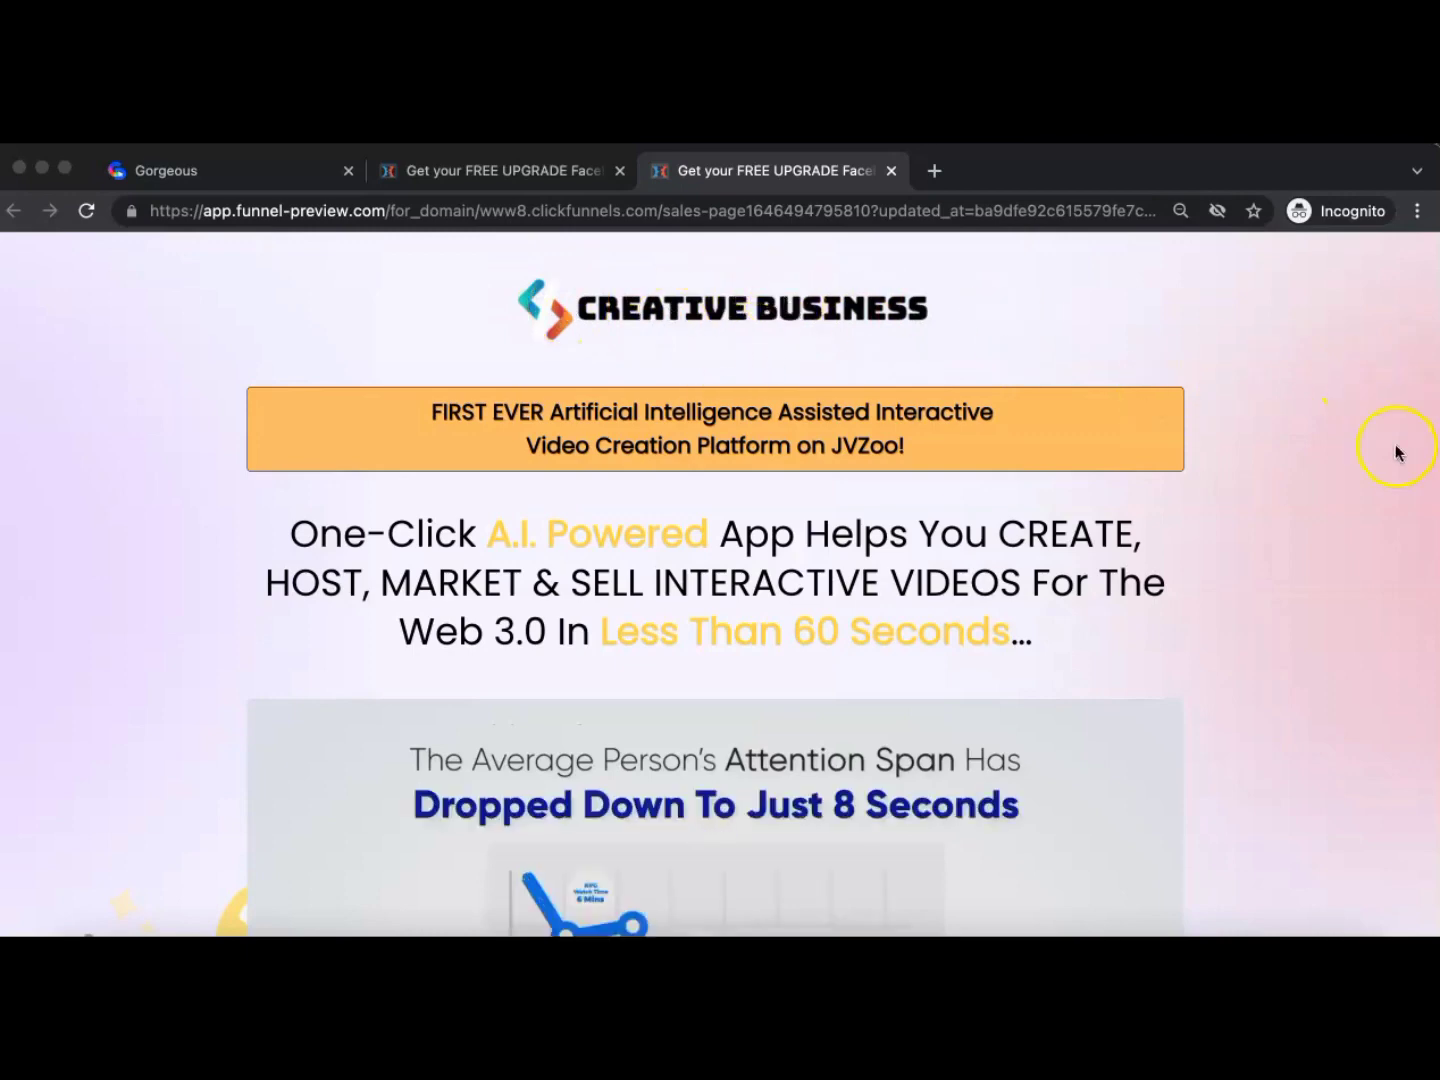
Examine the previewed sales page from header to footer, including its logos, backgrounds, laptop mockup, phone illustration, boxshot and book cover
scroll(1342, 683, "down", 1)
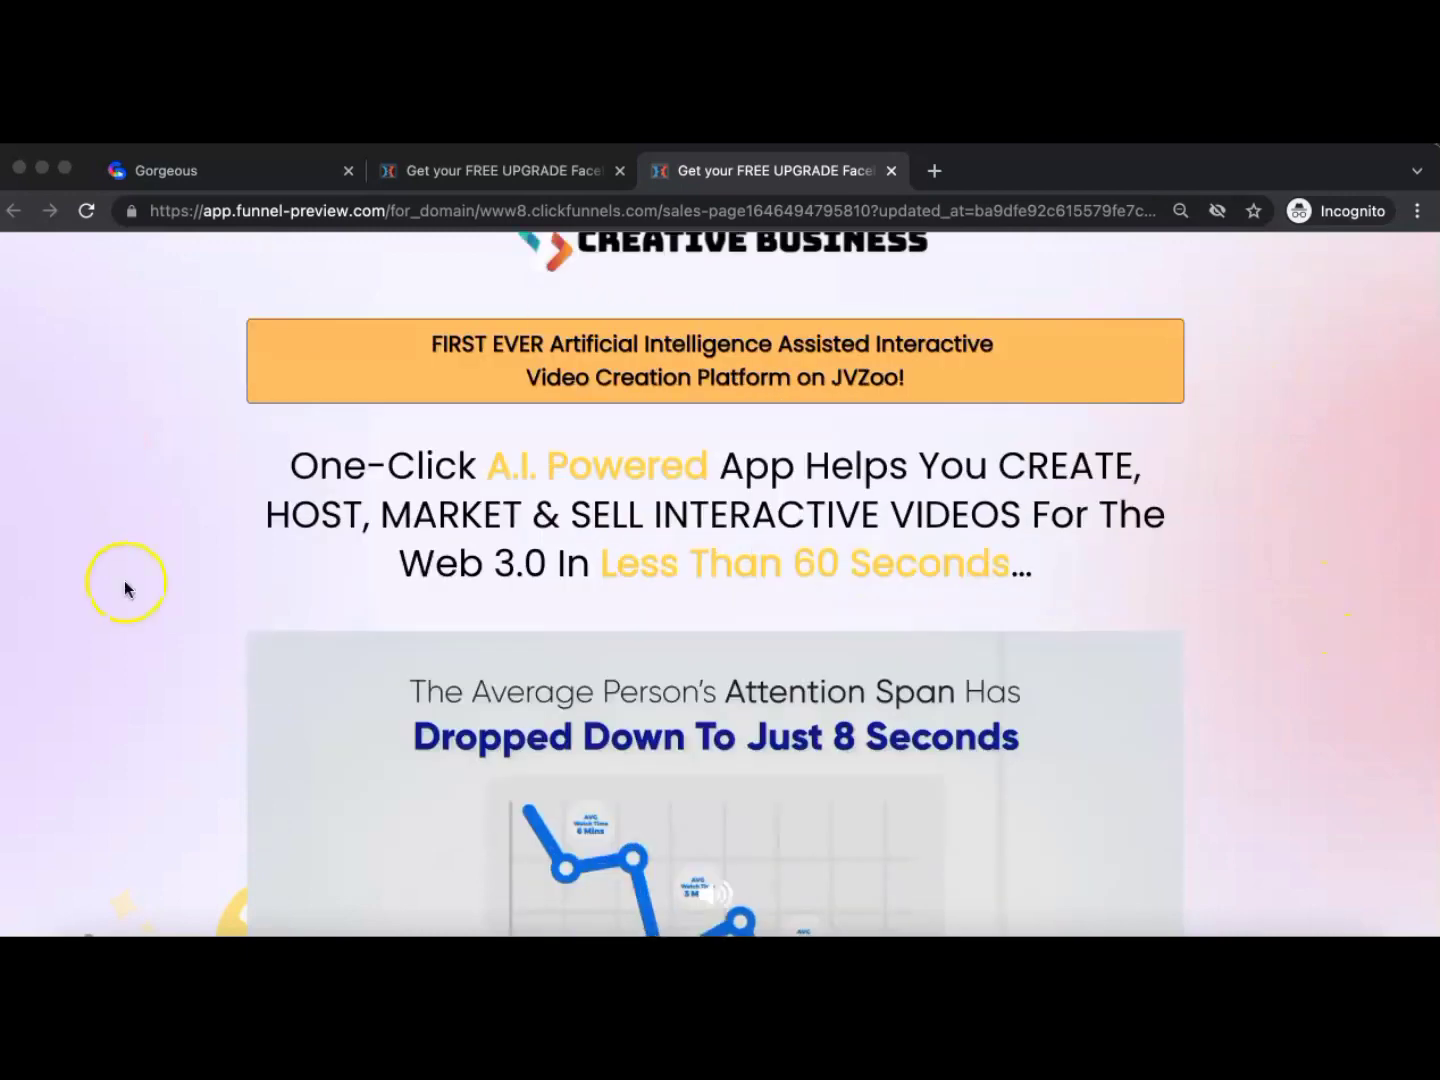
scroll(1289, 571, "down", 2)
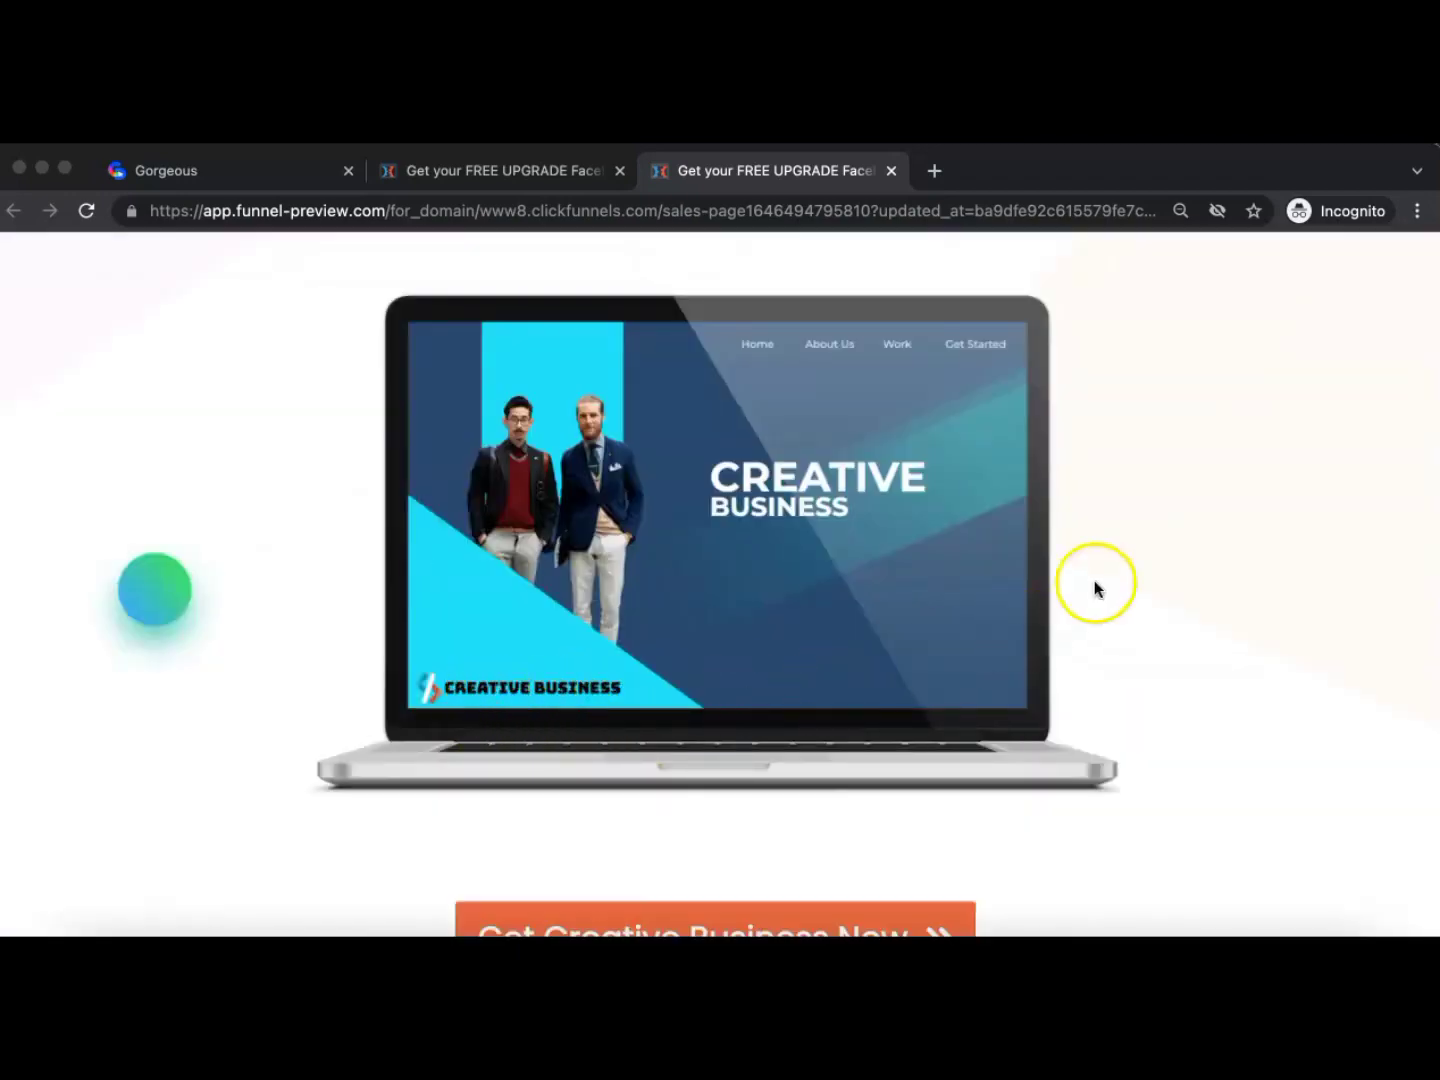
scroll(1094, 580, "up", 2)
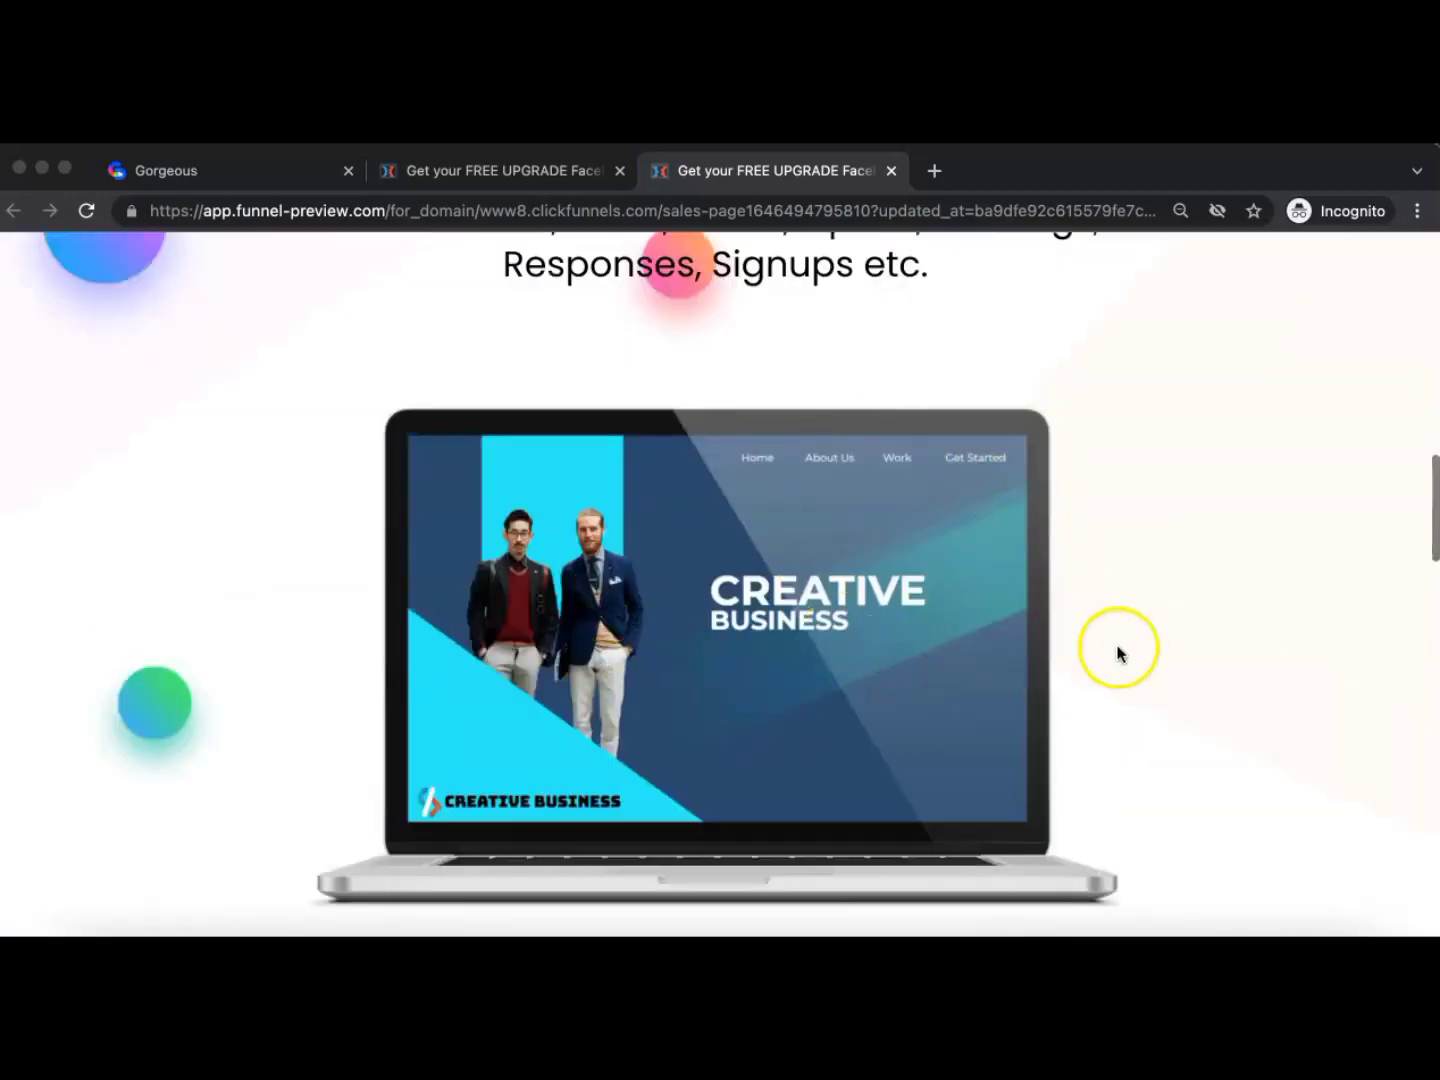
scroll(1233, 842, "down", 5)
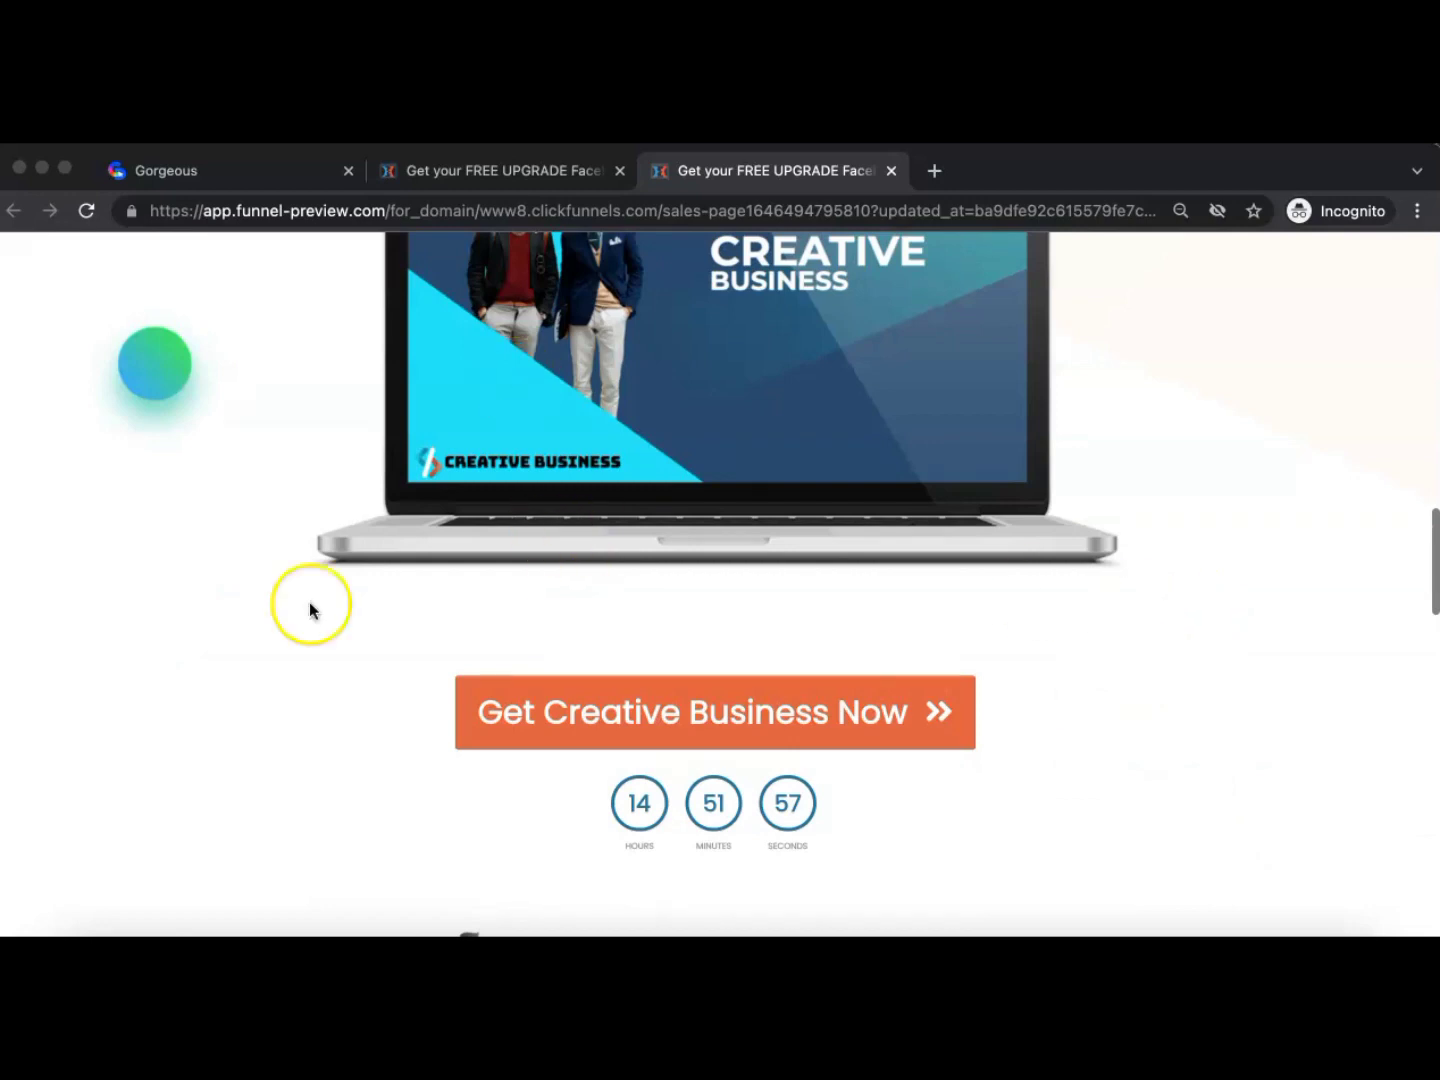
scroll(312, 560, "down", 10)
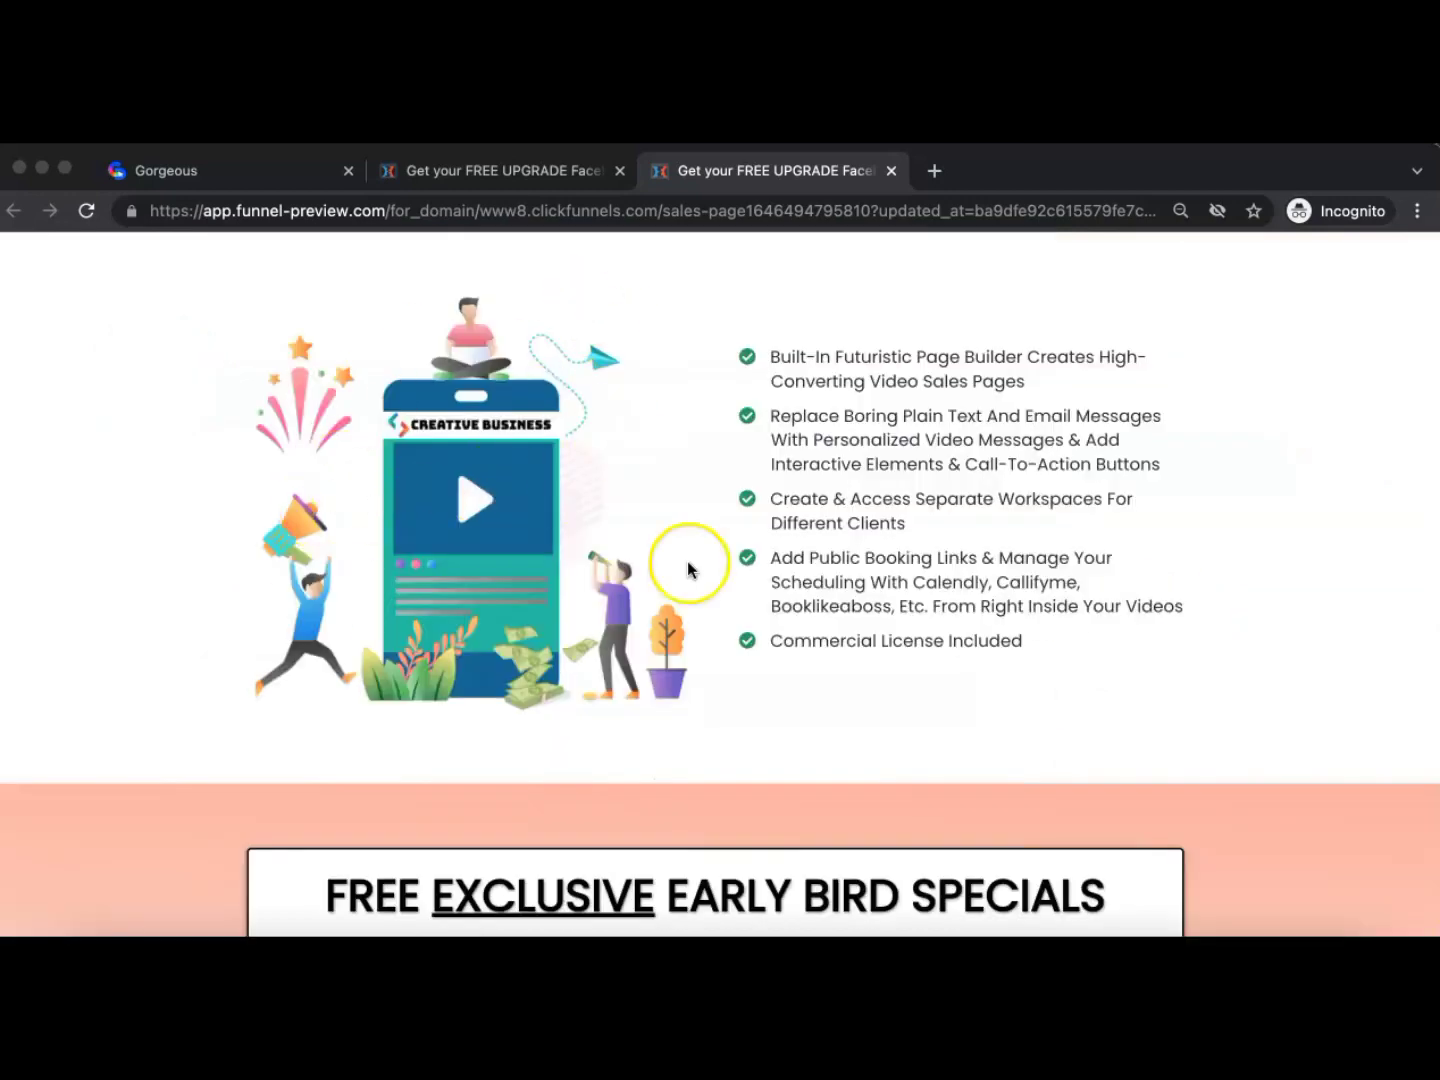
scroll(1005, 425, "down", 10)
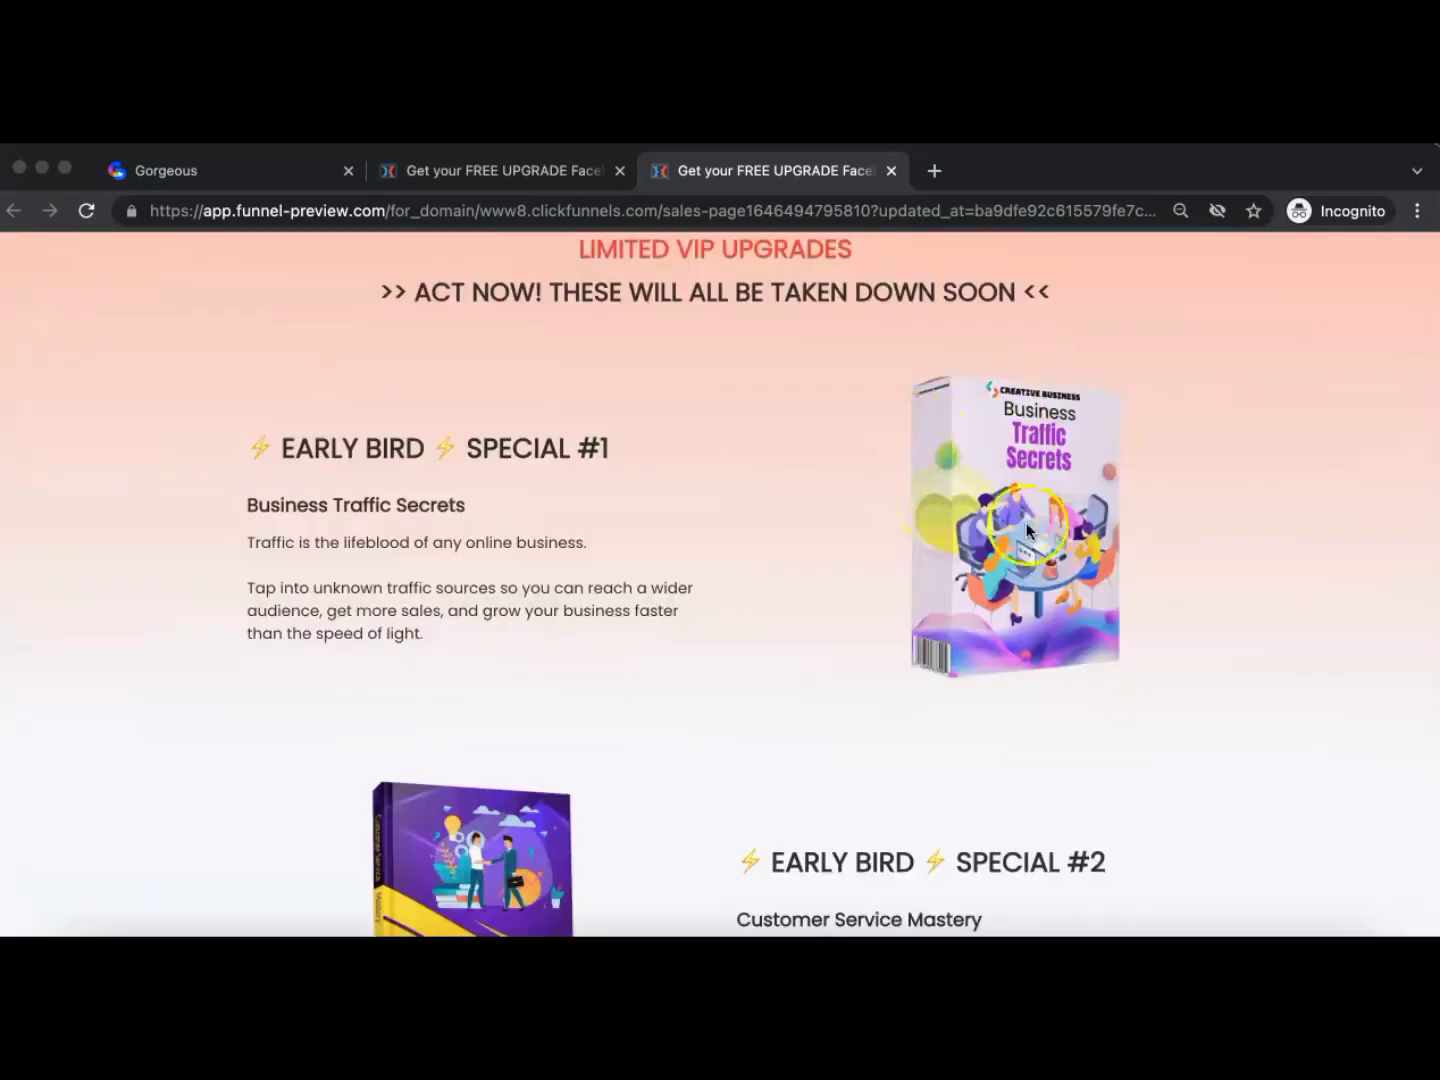
scroll(537, 740, "down", 3)
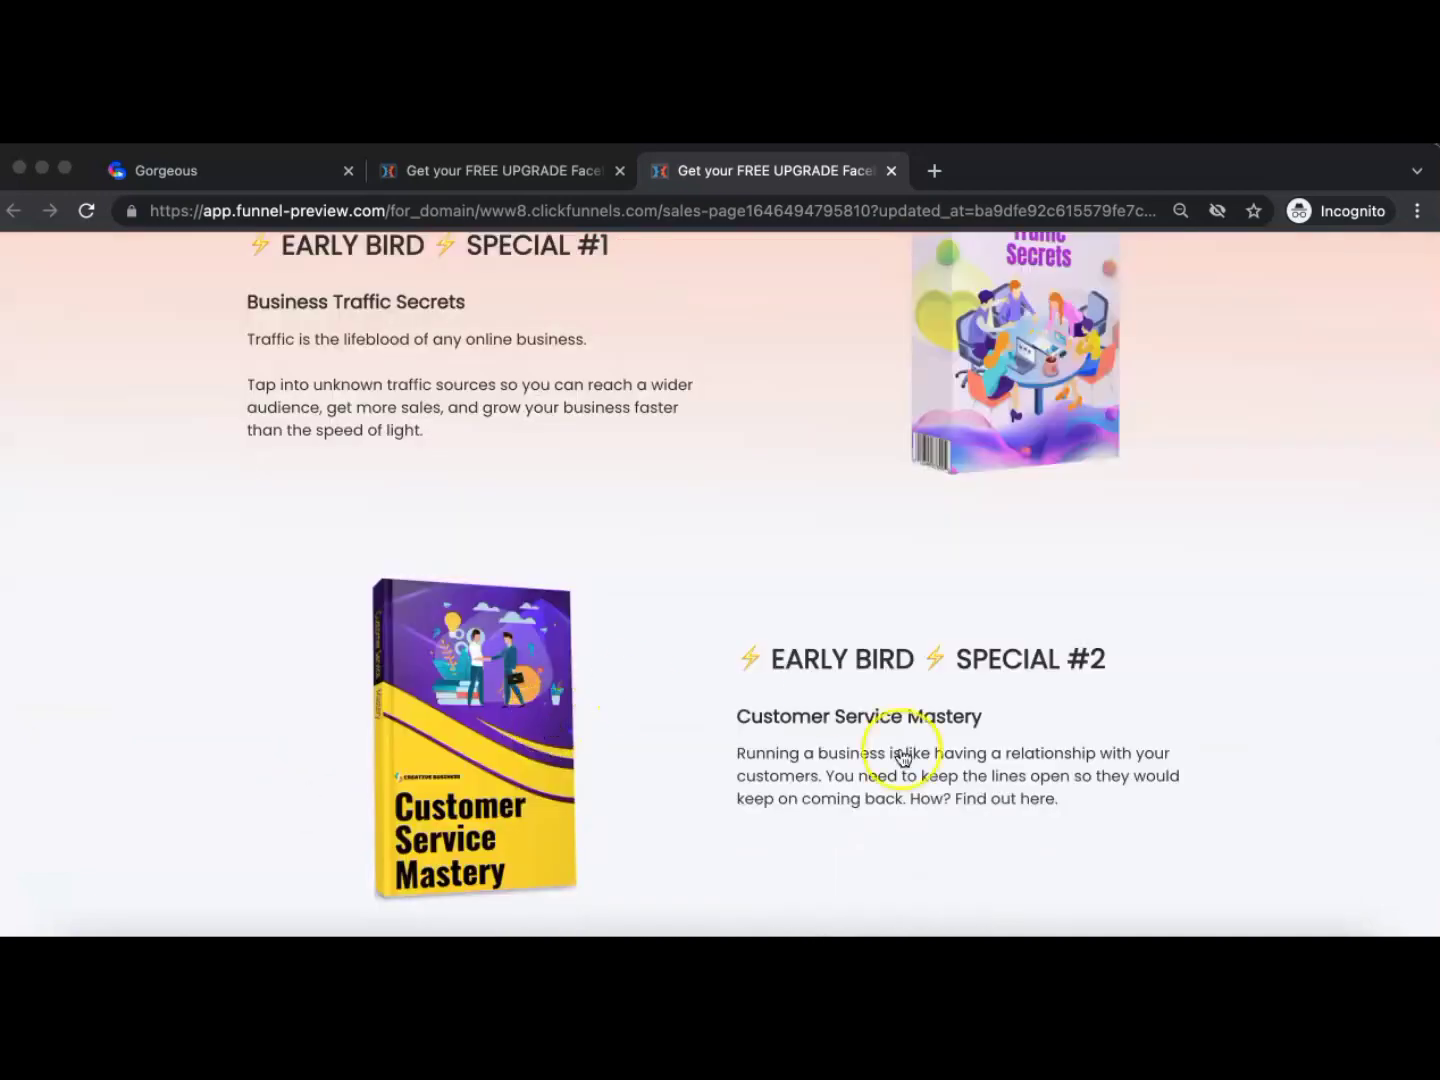
scroll(969, 455, "down", 5)
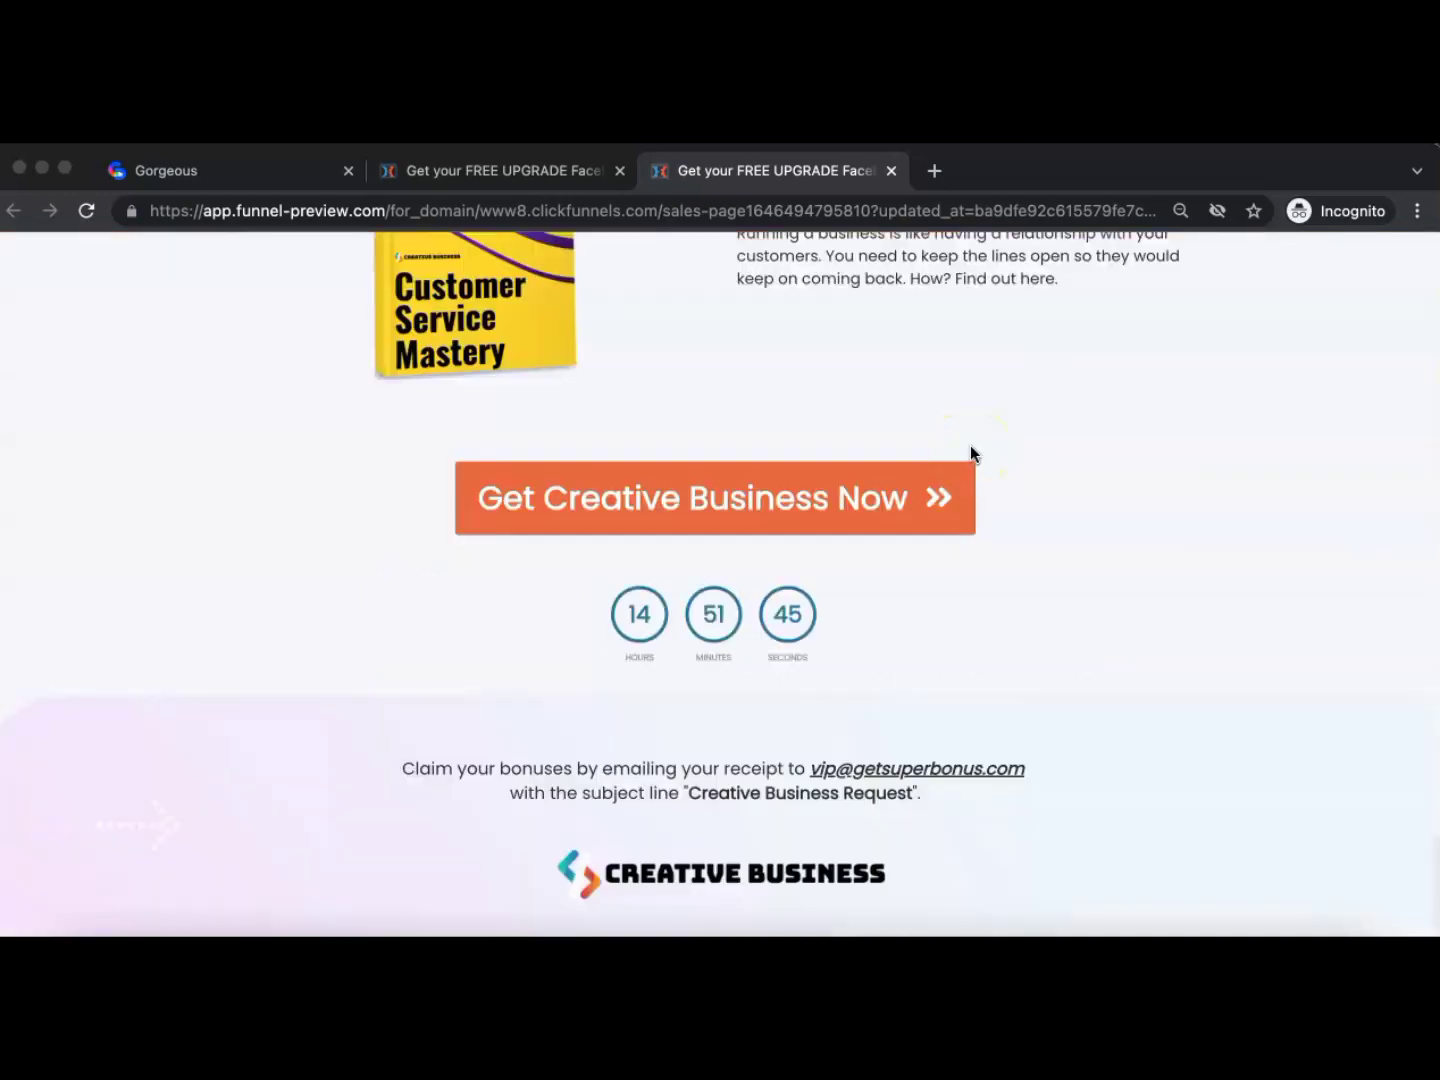
scroll(761, 566, "up", 5)
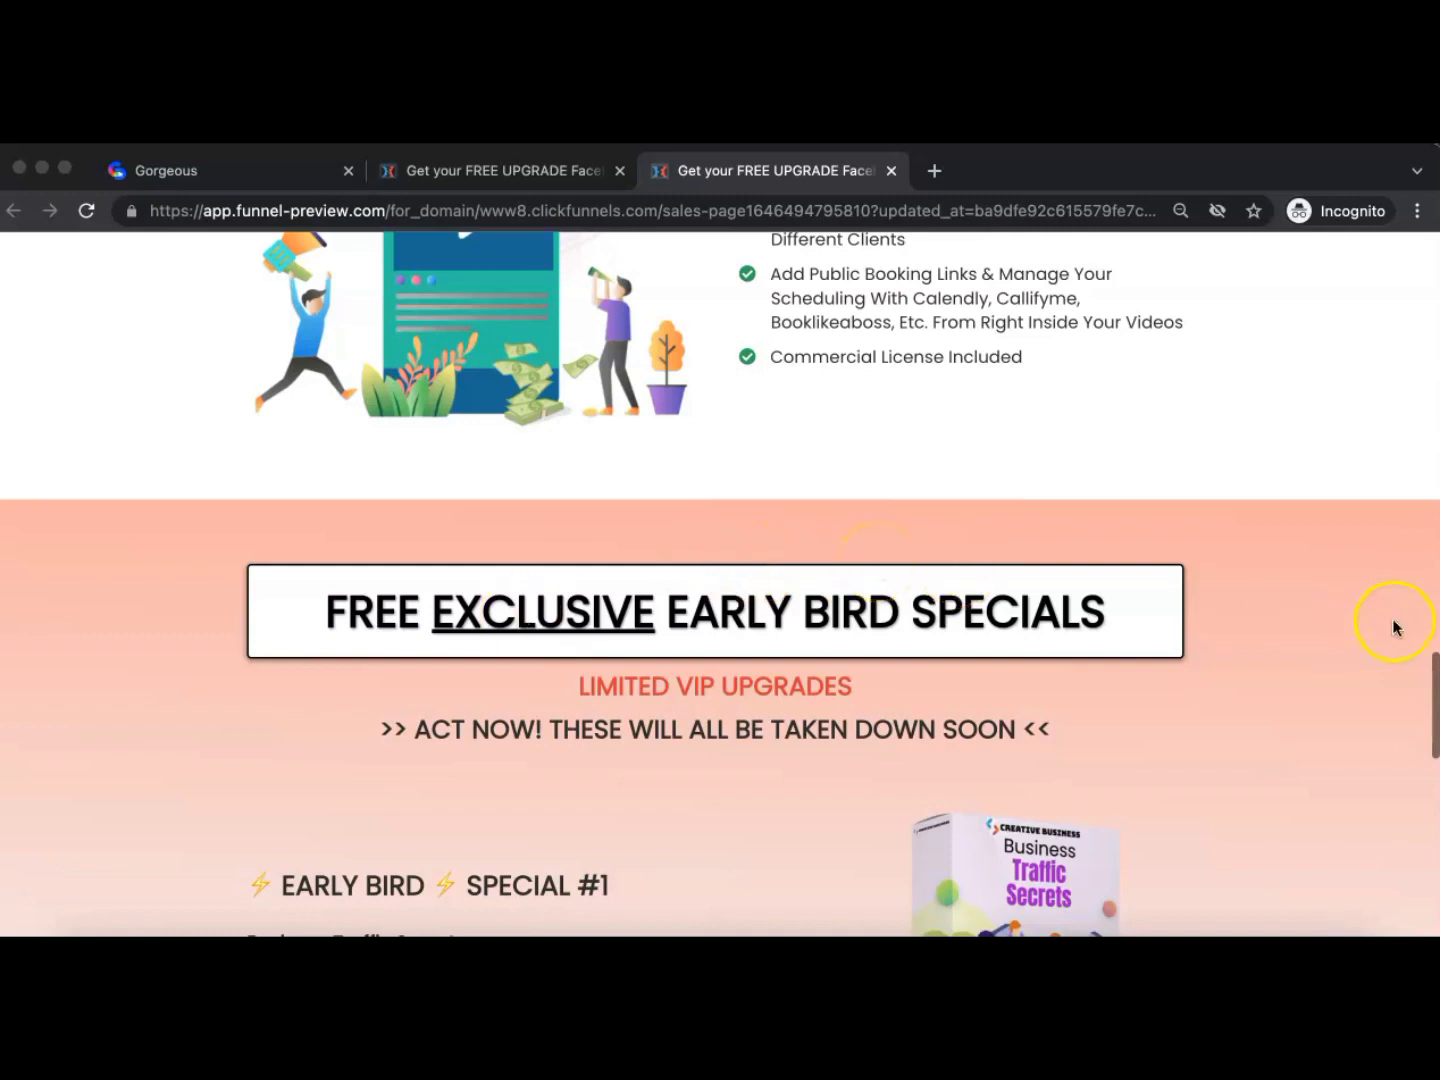
scroll(1102, 397, "up", 20)
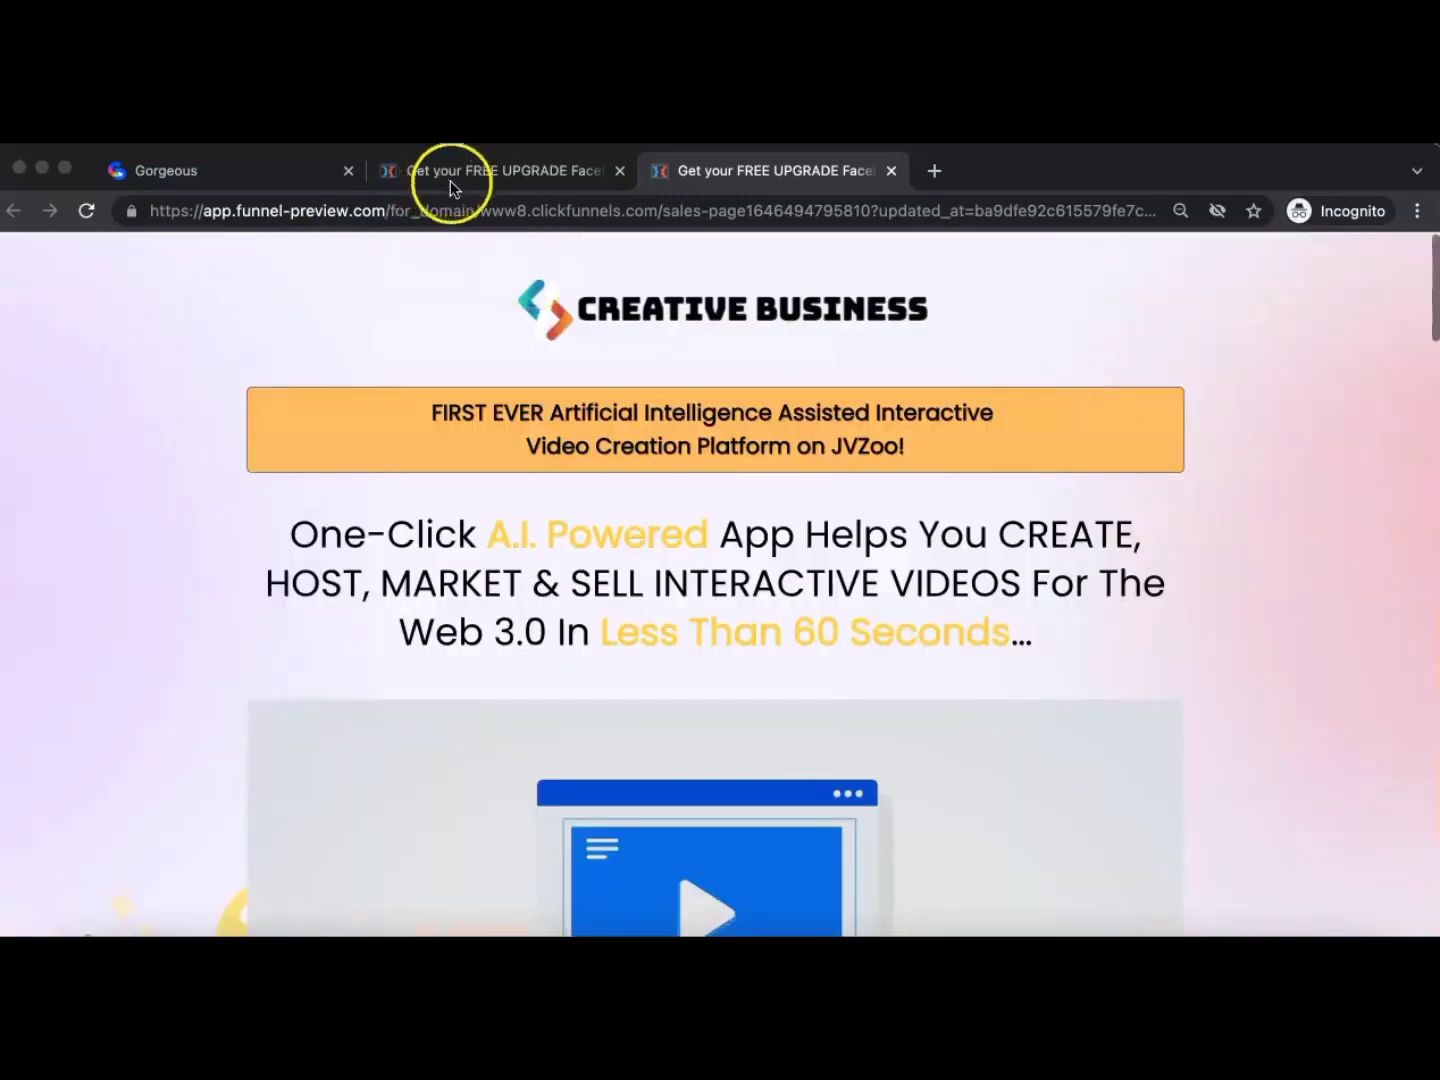